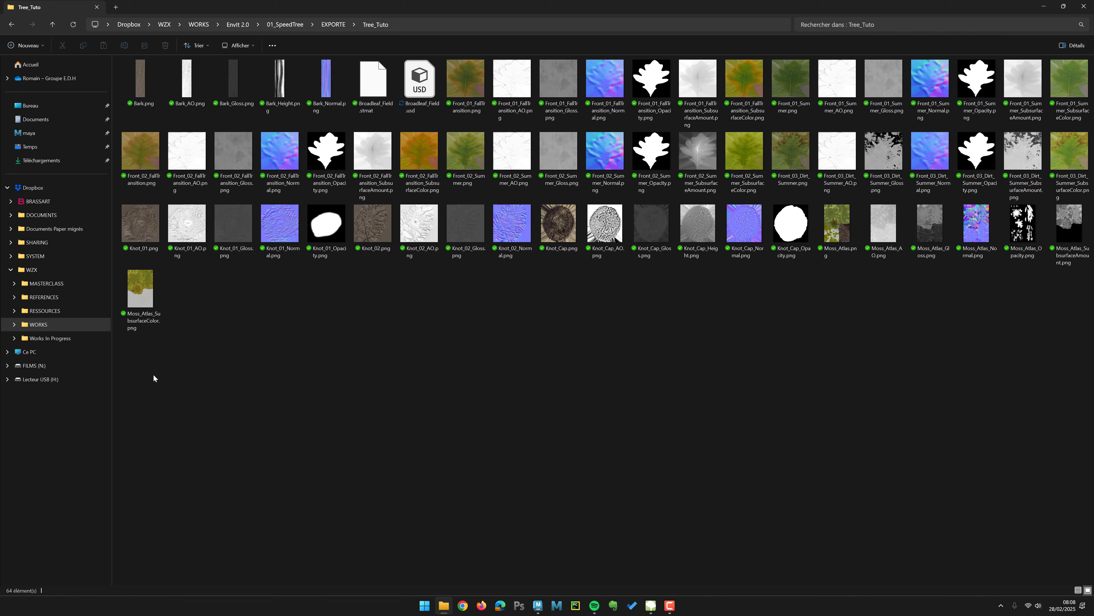
Step: Copy the Tree_Tuto export folder path containing Broadleaf_Field.usd and switch back to Maya
drag(153, 373, 922, 283)
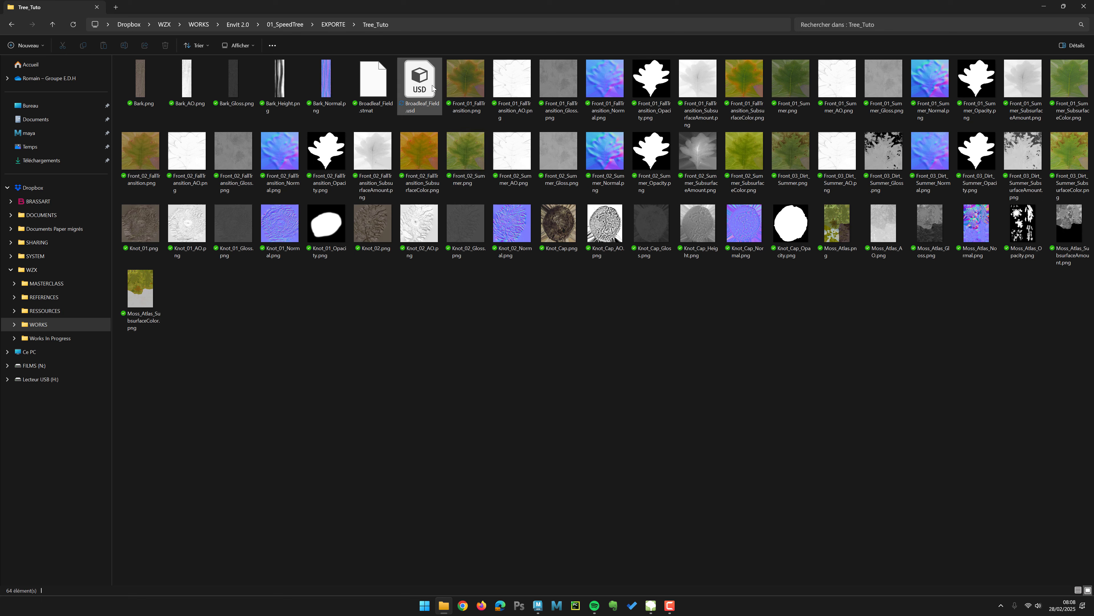
mouse_move(433, 88)
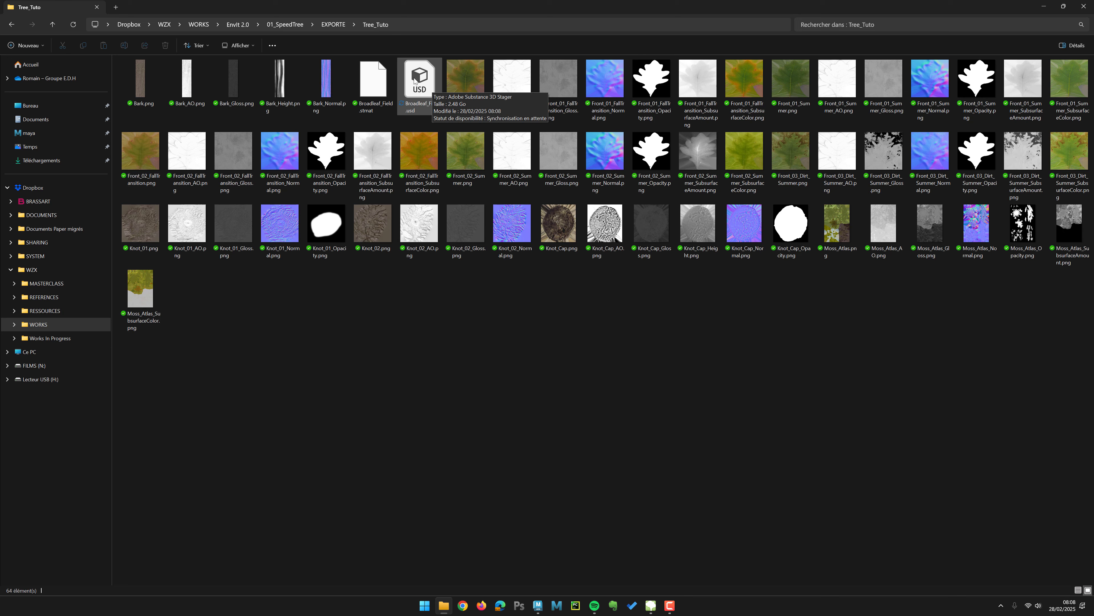
key(alt)
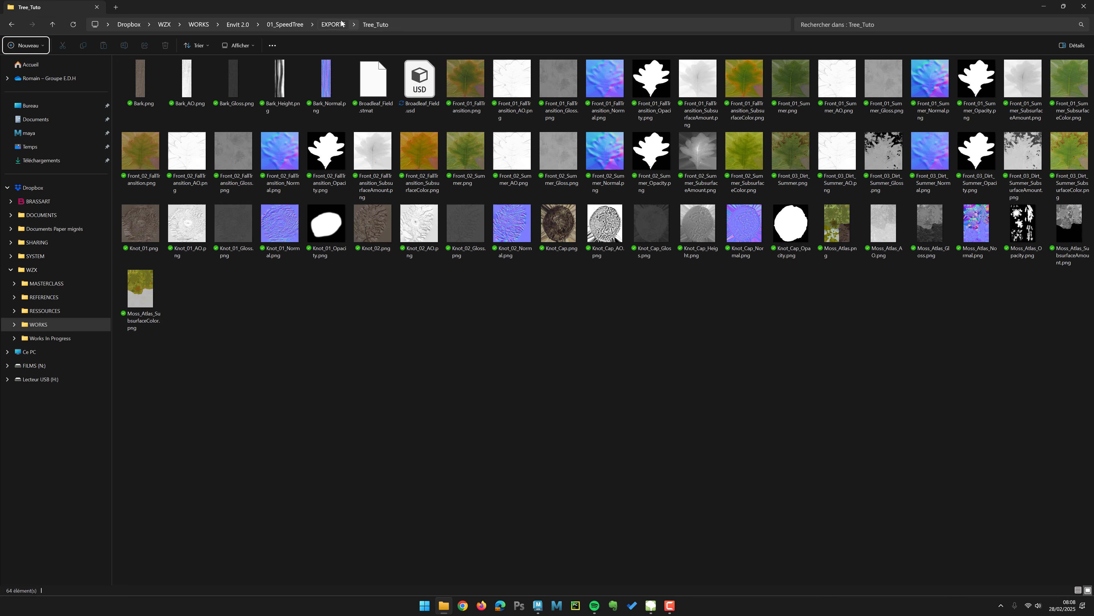
click(411, 26)
click(490, 355)
click(539, 607)
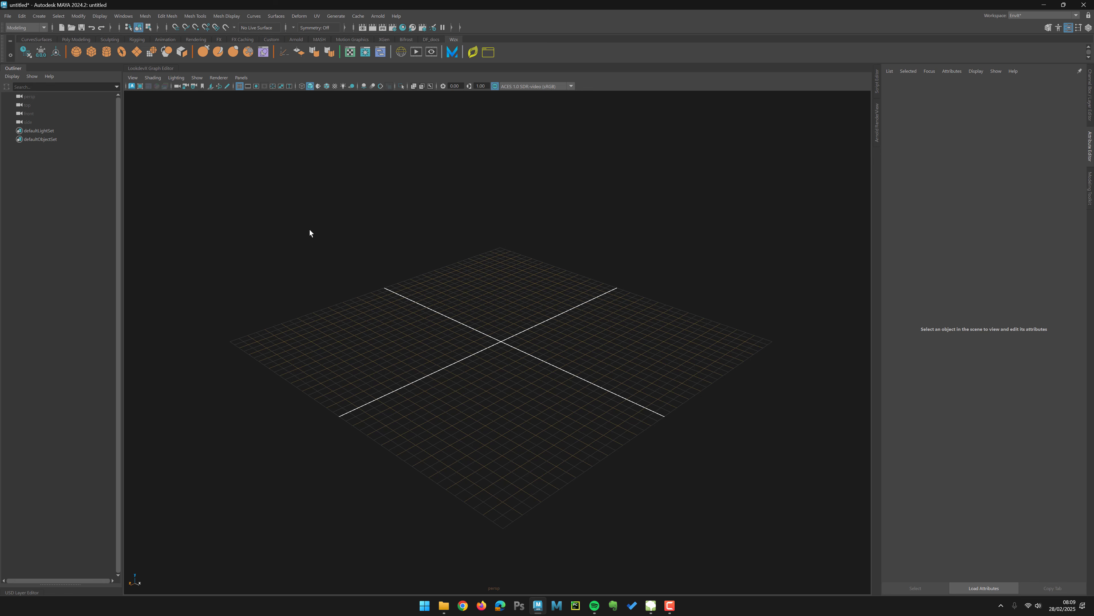
Step: Open the USD Layer Editor and resize it beneath the Outliner
alt+drag(385, 278, 385, 238)
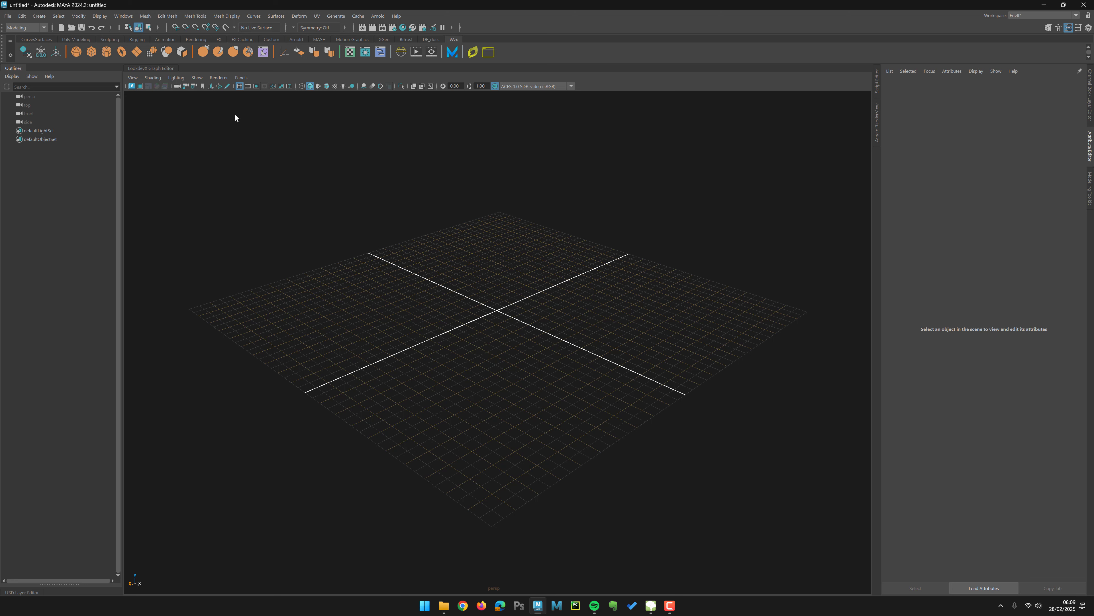
click(123, 16)
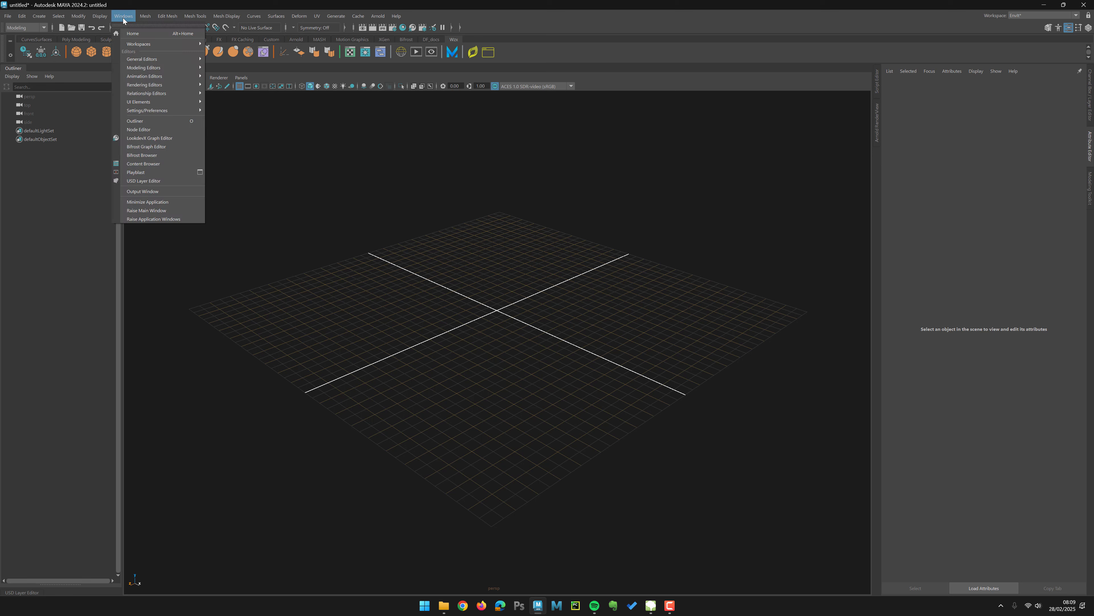
click(148, 182)
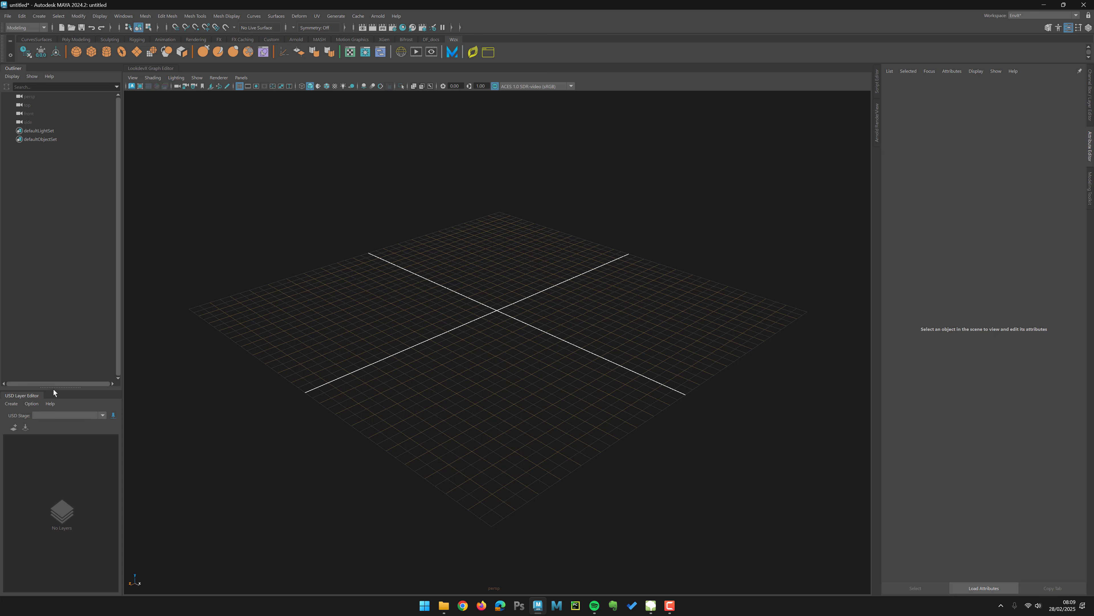
drag(57, 391, 77, 334)
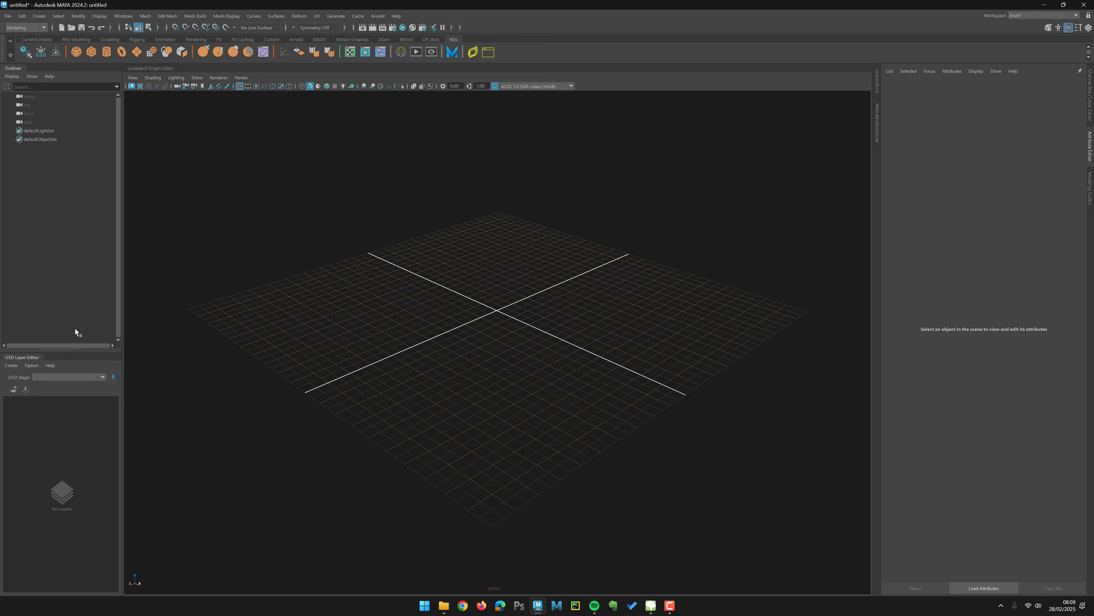
Step: Save the empty scene as Tuto_Tree
click(8, 16)
click(40, 61)
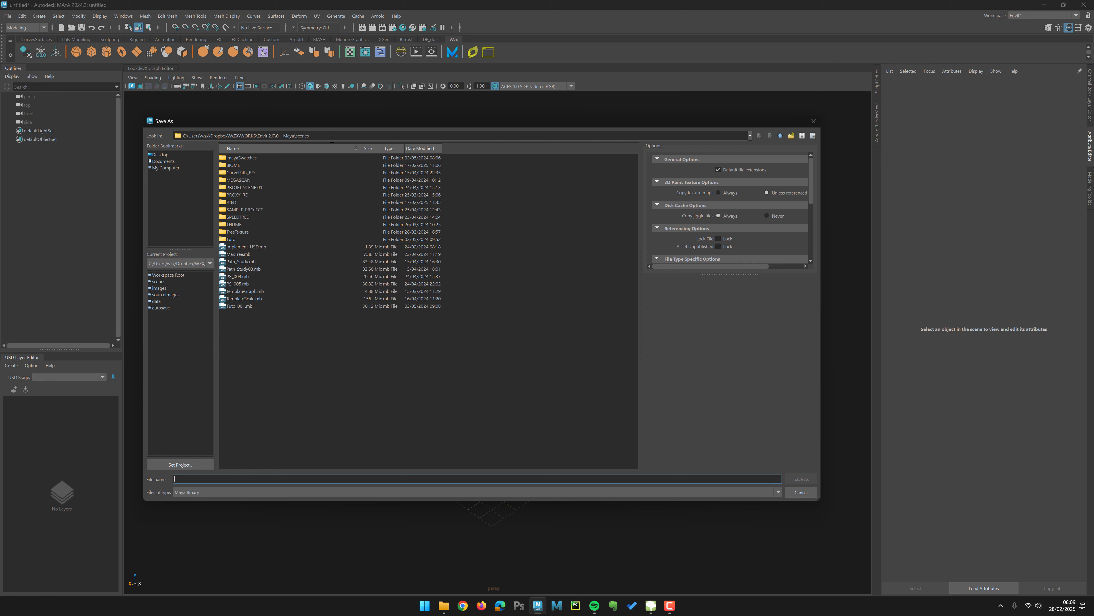
text(Tuto_)
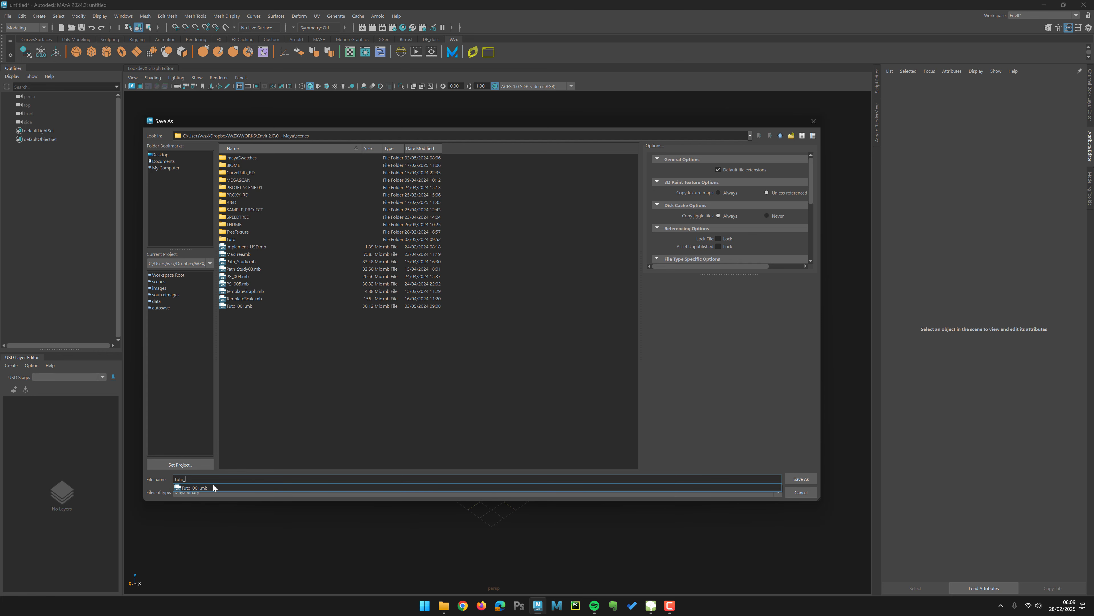
key(Escape)
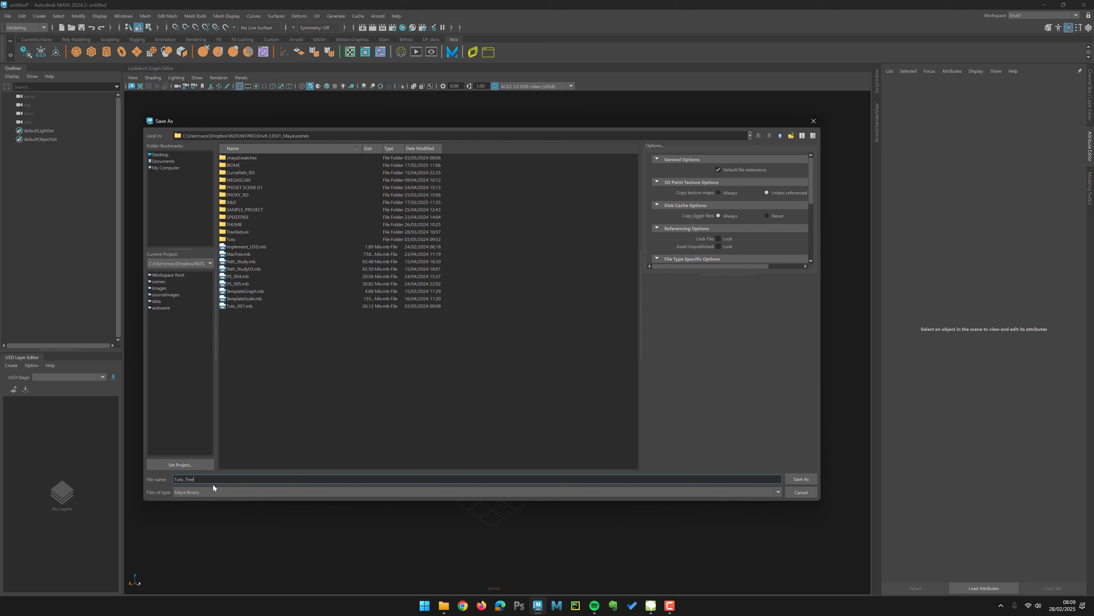
key(Return)
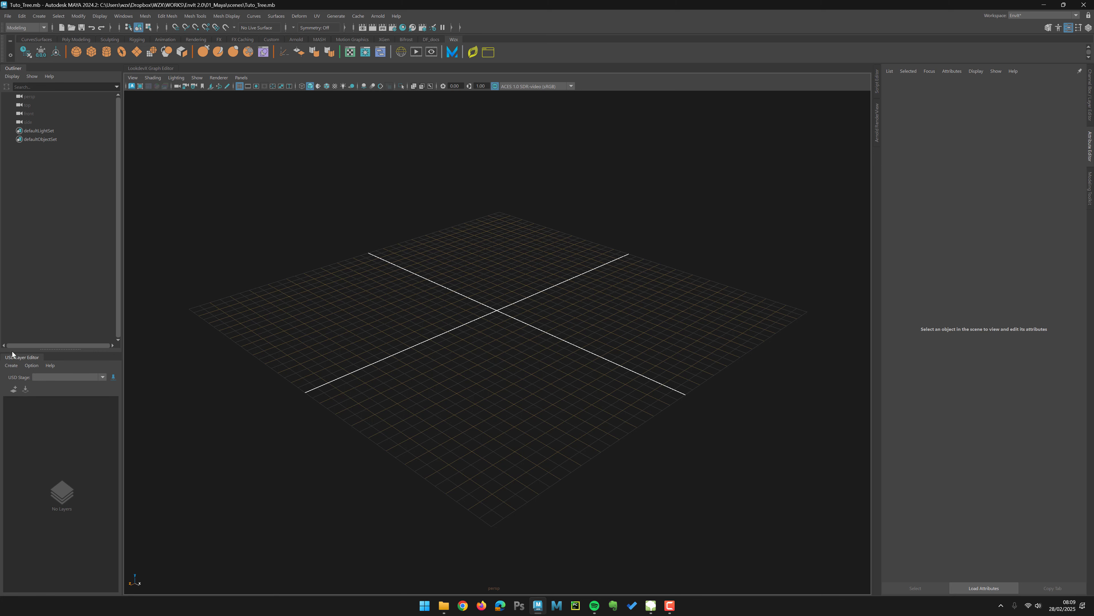
Step: Create a USD stage from file, pasting the export folder path and choosing Broadleaf_Field.usd
click(11, 365)
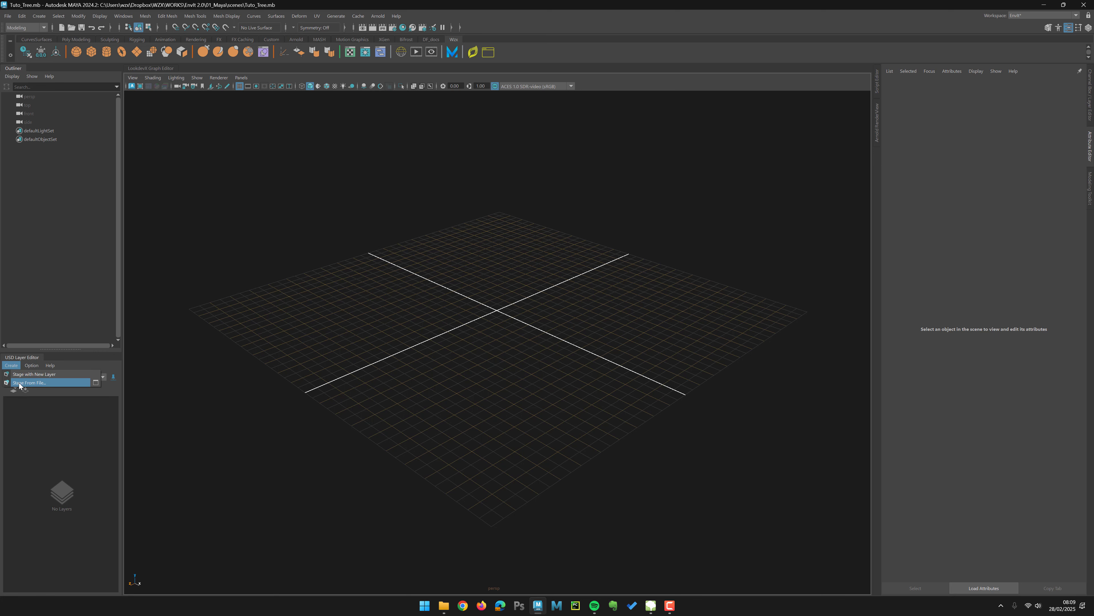
click(26, 382)
click(314, 135)
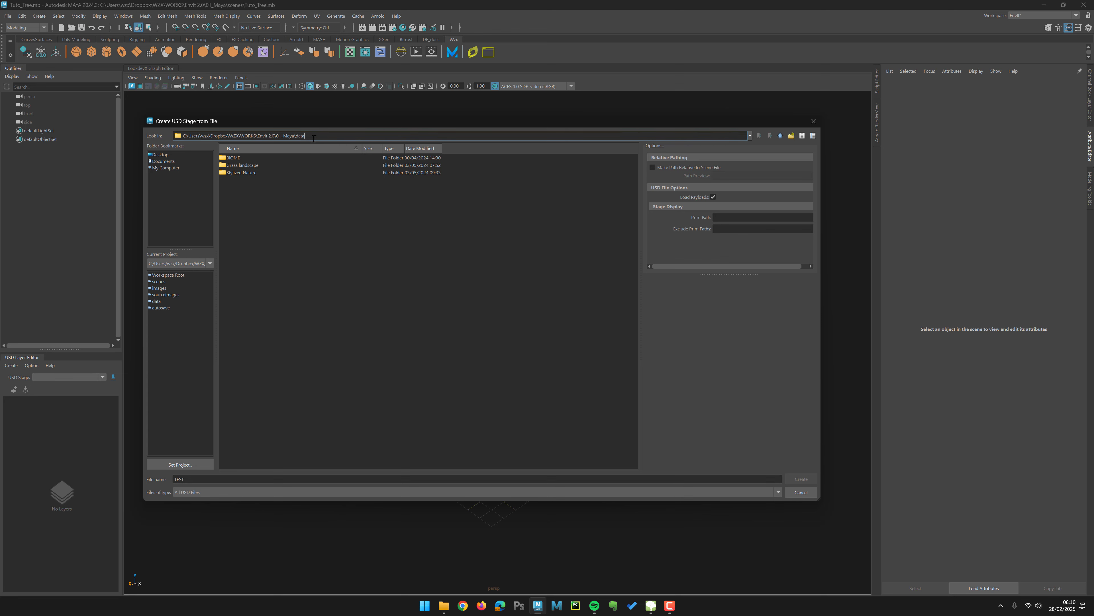
key(ctrl+a)
text(C:\Users\wzx\Dropbox\WZX\WORKS\Envlt 2.0\01_SpeedTree\EXPORTE\Tree_Tuto)
key(Return)
click(262, 158)
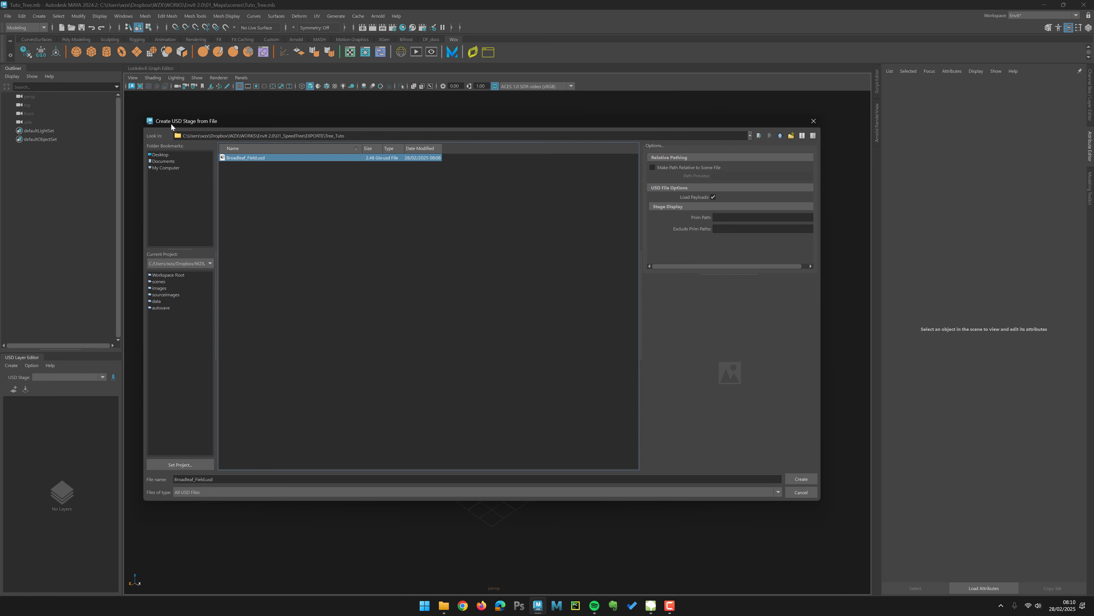
drag(171, 126, 173, 129)
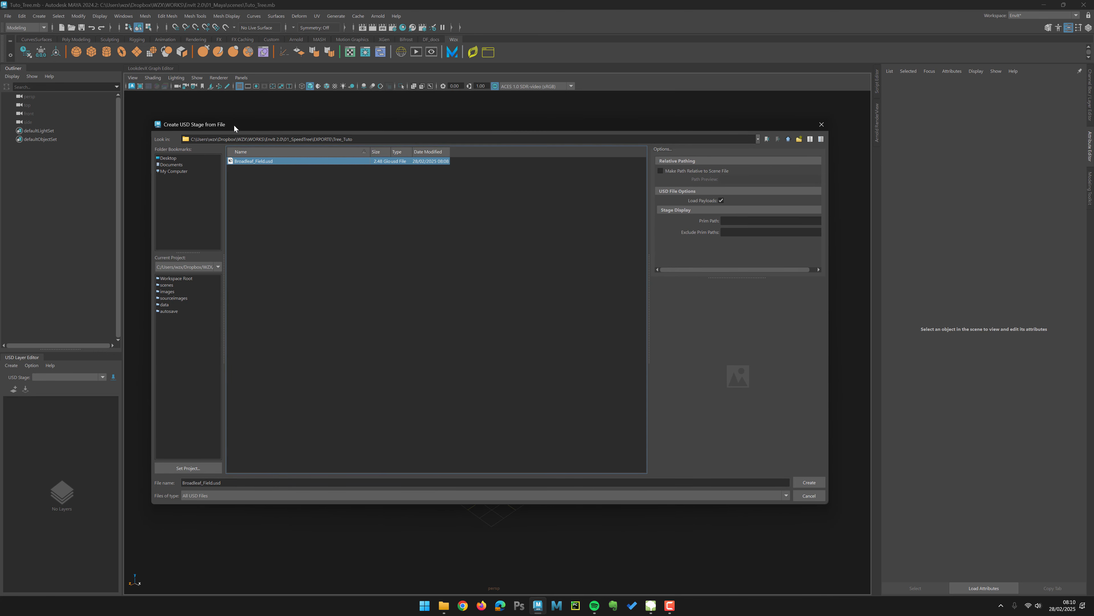
drag(684, 125, 678, 126)
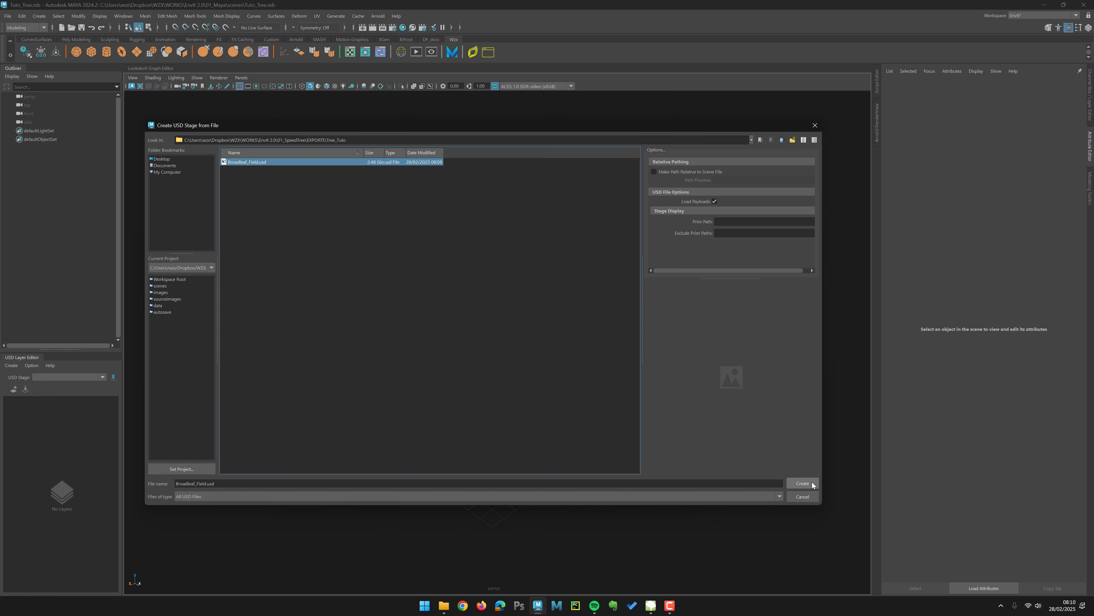
click(802, 483)
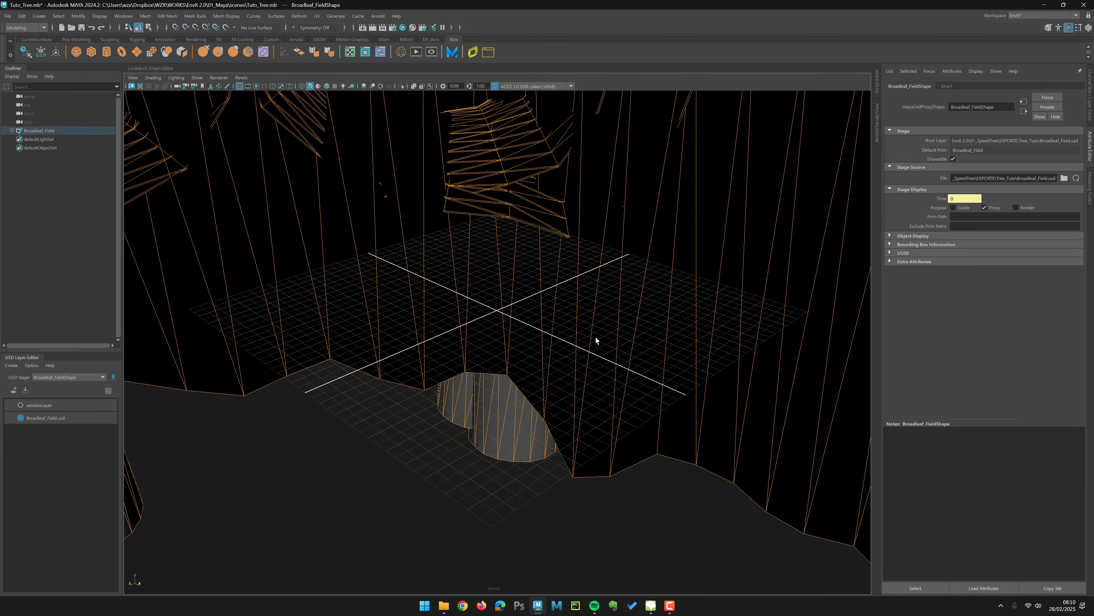
Step: Frame the imported tree and examine the stage's prim hierarchy in the enlarged Outliner
alt+right_drag(596, 339, 422, 241)
alt+right_drag(607, 371, 413, 275)
alt+drag(409, 332, 342, 297)
alt+middle_drag(343, 297, 340, 308)
alt+drag(340, 309, 151, 215)
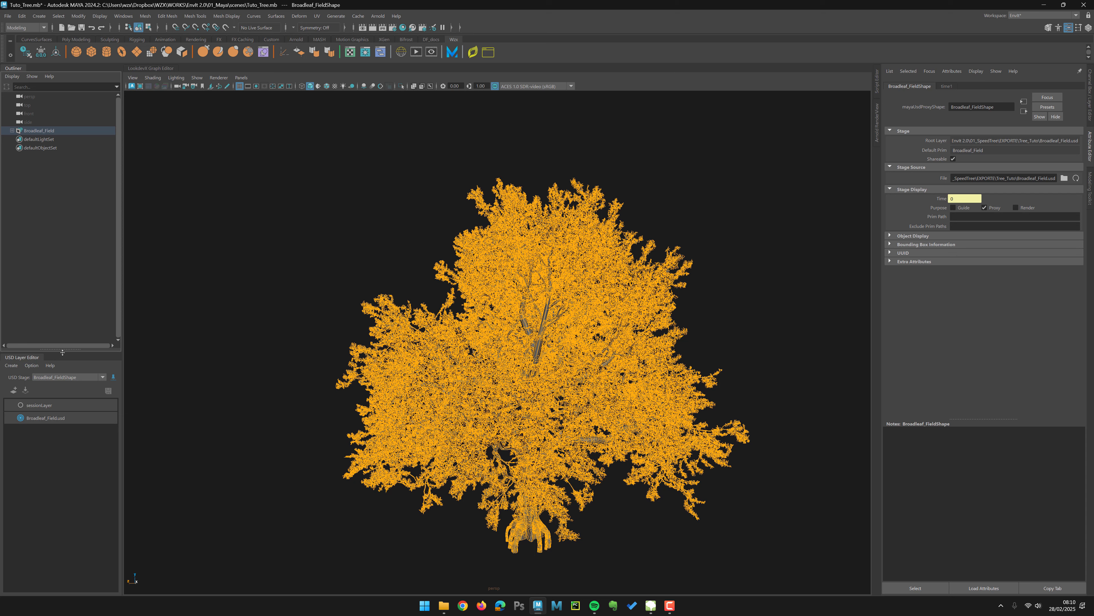
drag(62, 352, 63, 501)
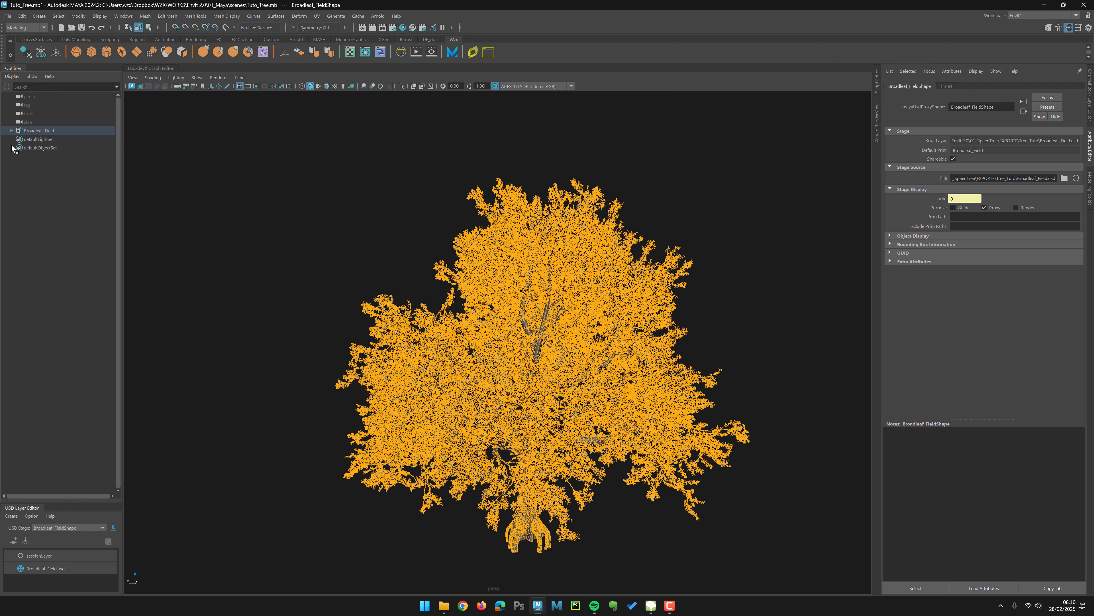
shift+click(12, 130)
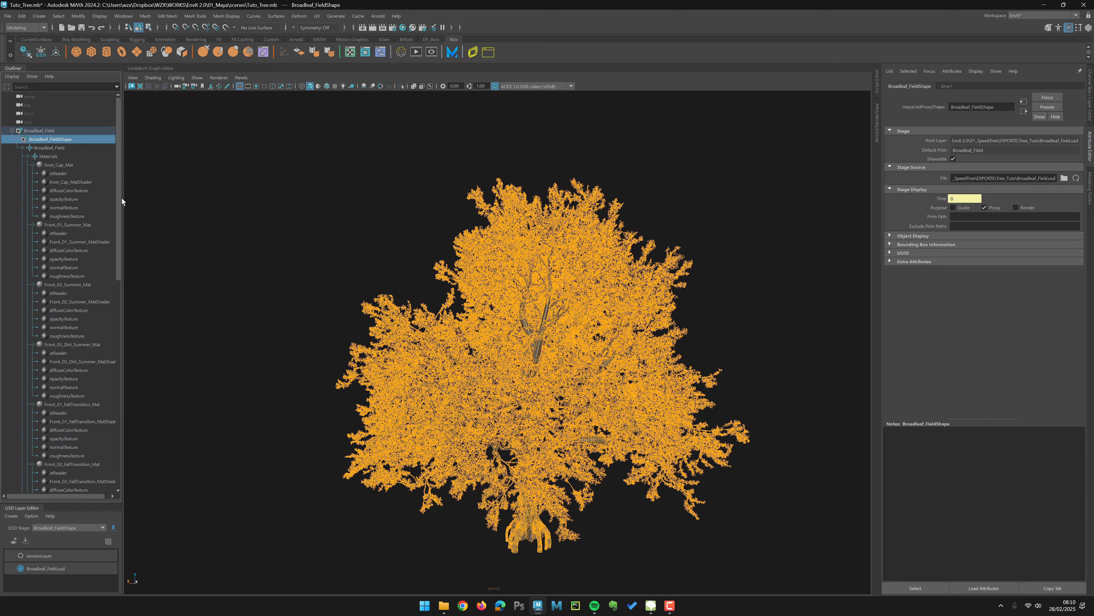
mouse_move(120, 201)
mouse_down()
mouse_move(119, 454)
mouse_move(119, 198)
mouse_up()
click(16, 139)
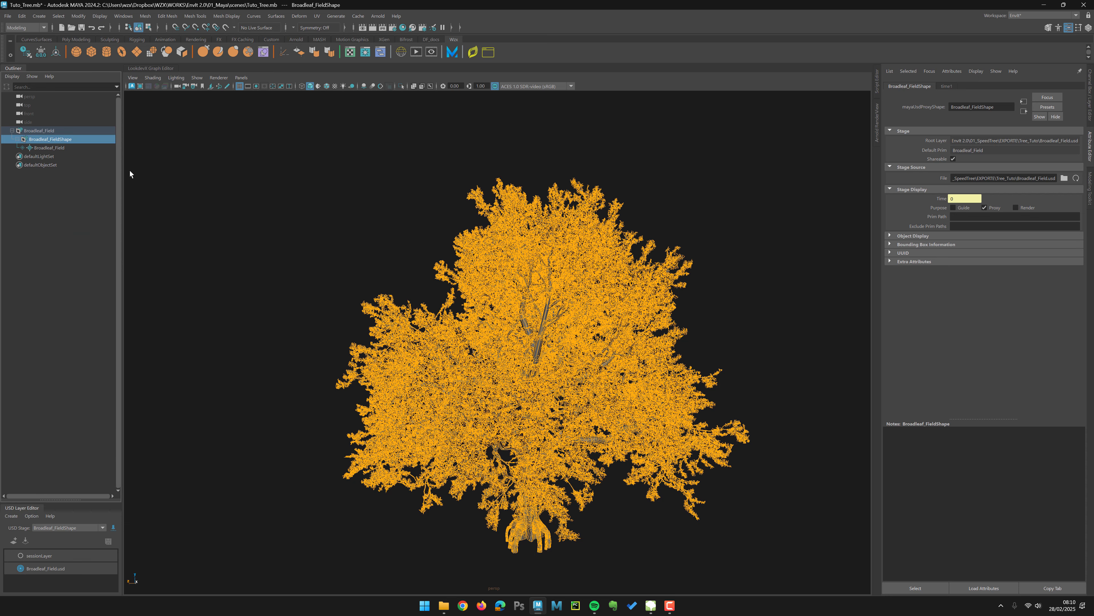
drag(123, 179, 162, 185)
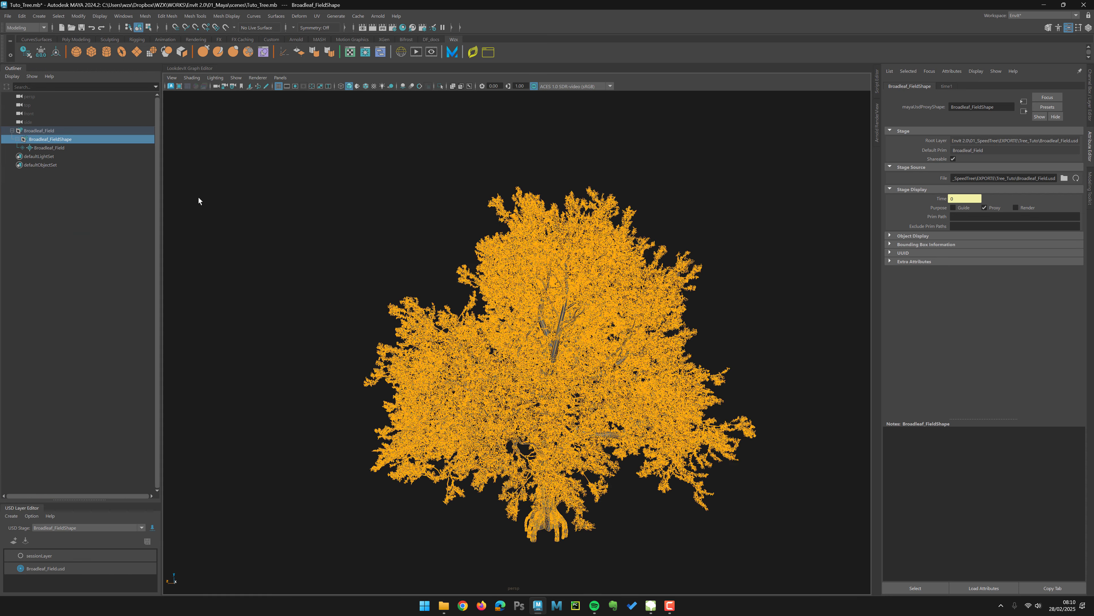
click(267, 219)
Step: Orbit around the tree and change the viewport's lighting mode
alt+middle_drag(516, 258, 488, 199)
alt+right_drag(451, 228, 457, 251)
alt+drag(456, 252, 411, 235)
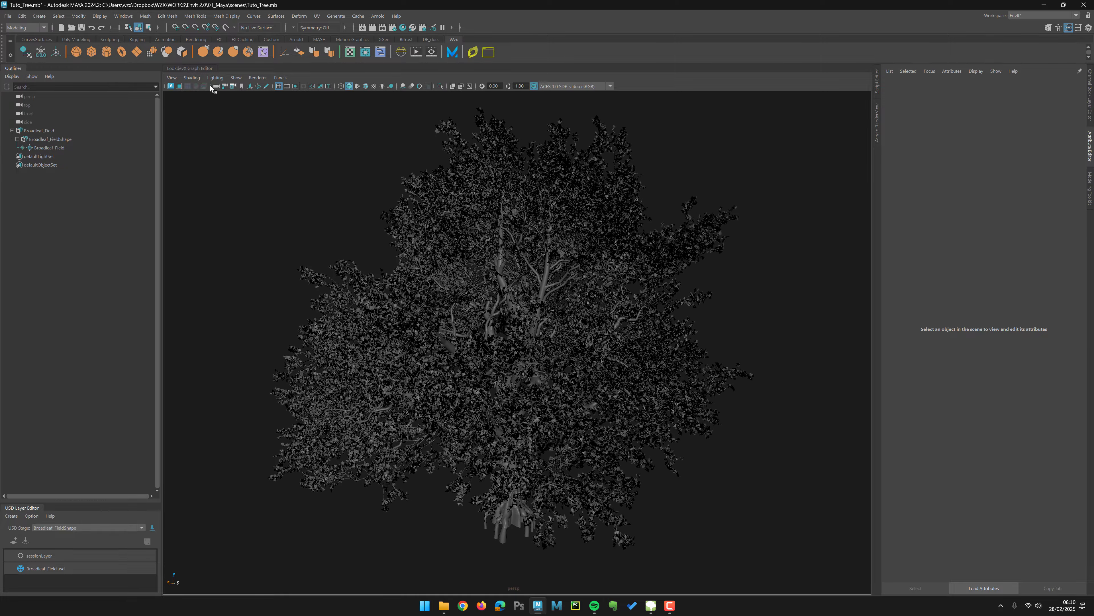
click(216, 77)
click(234, 139)
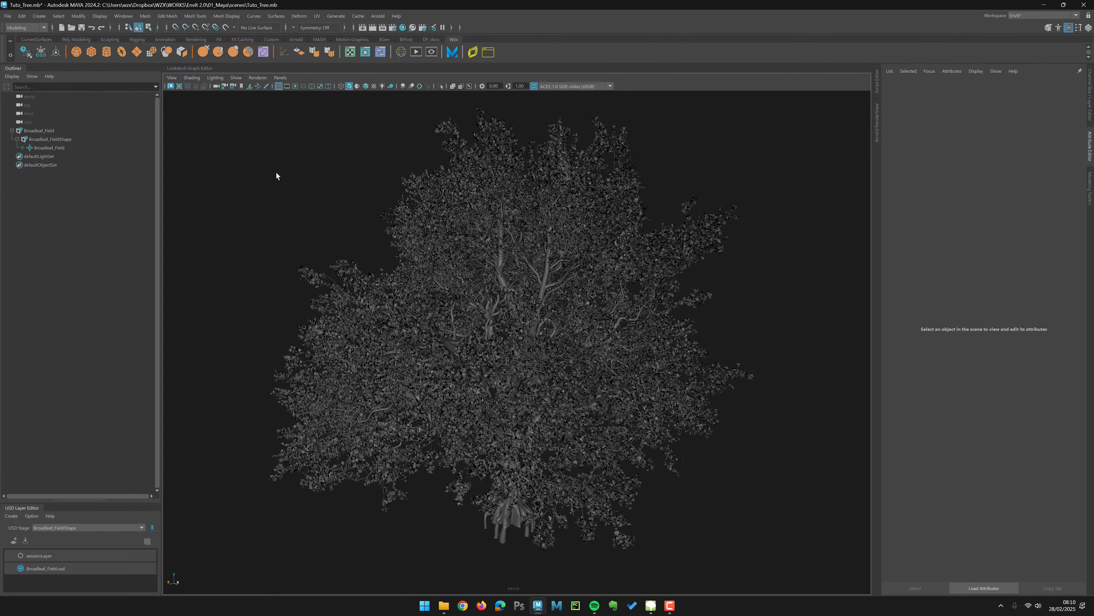
Step: Zoom into the canopy and play, then stop, the timeline to preview the tree
alt+drag(276, 174, 265, 184)
alt+right_drag(264, 184, 433, 307)
alt+right_drag(412, 225, 386, 211)
alt+drag(386, 210, 357, 183)
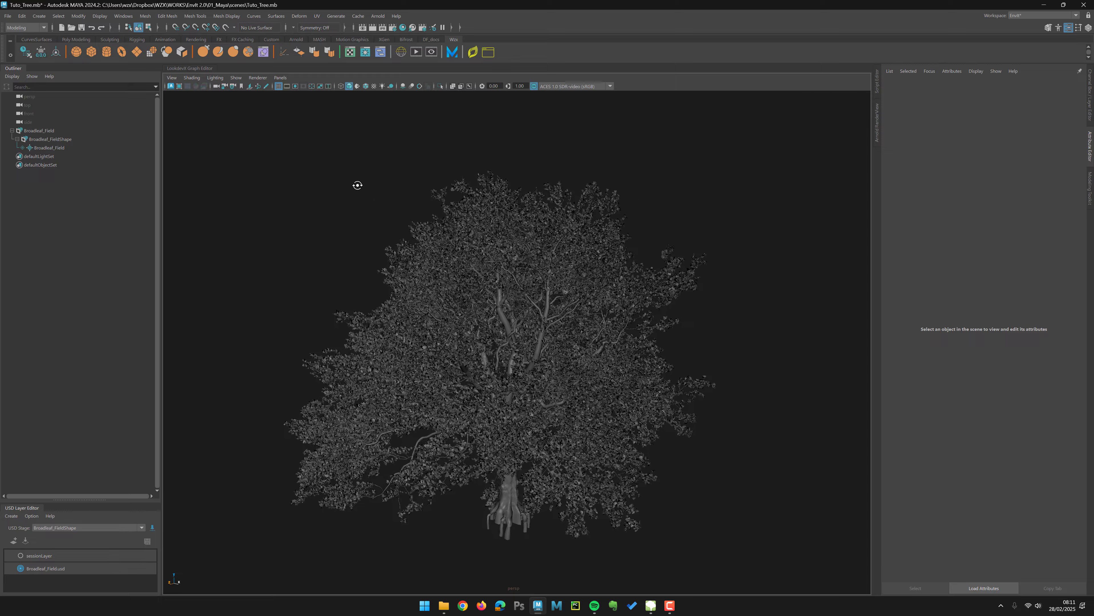
alt+middle_drag(327, 164, 322, 161)
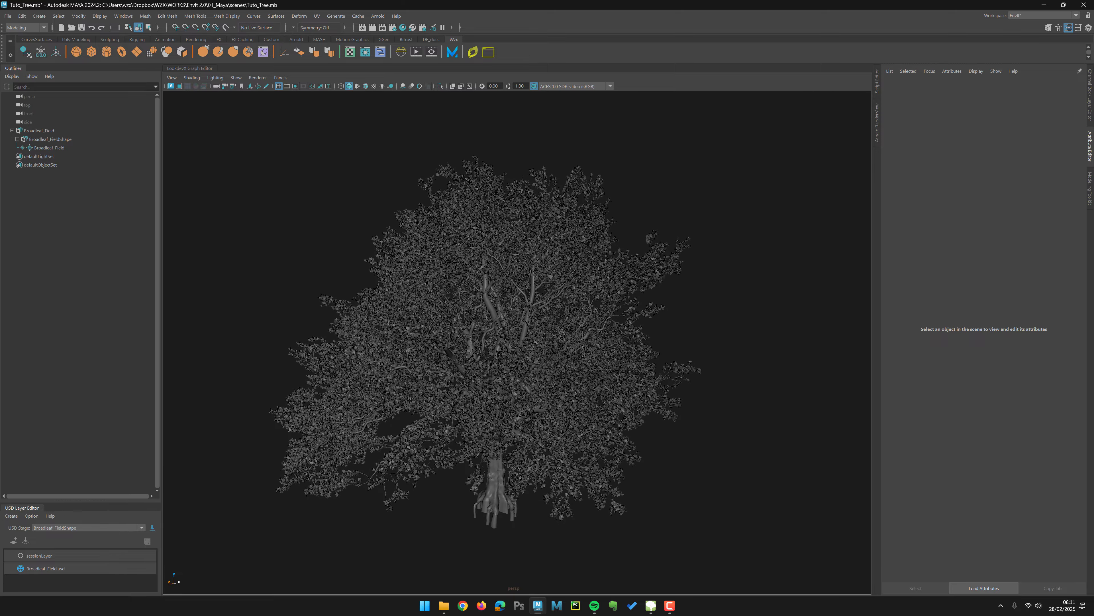
alt+drag(552, 379, 451, 321)
alt+right_drag(450, 320, 468, 327)
alt+drag(468, 327, 485, 331)
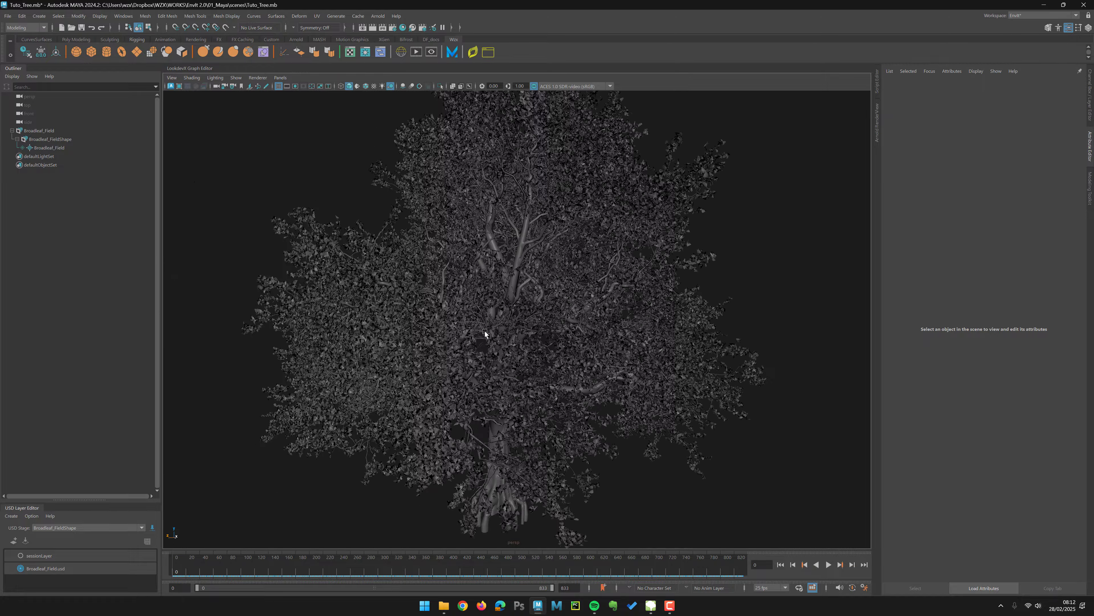
alt+right_drag(485, 332, 437, 547)
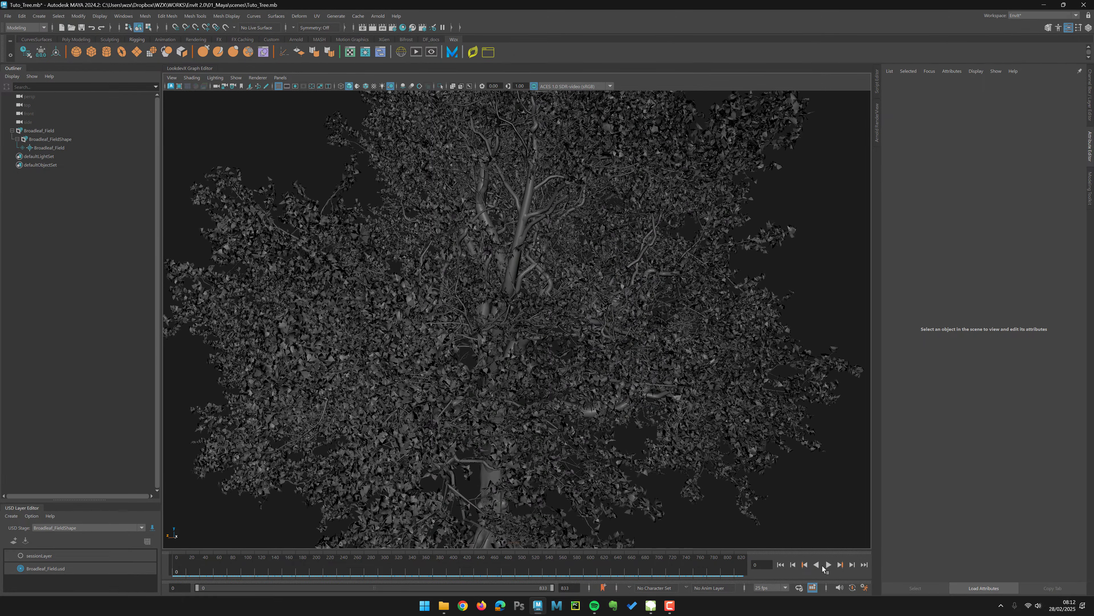
click(827, 565)
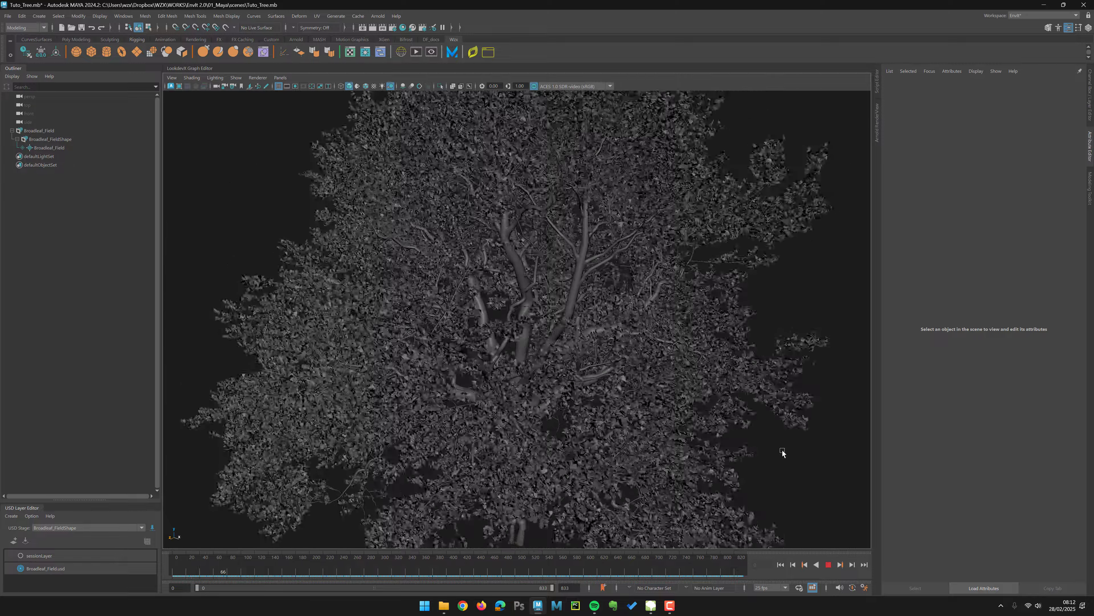
click(829, 566)
Step: Inspect the trunk up close, selecting one of its knot meshes, and frame the whole tree again
alt+drag(480, 358, 549, 343)
alt+right_drag(549, 343, 549, 359)
alt+drag(550, 359, 530, 377)
alt+middle_drag(530, 376, 508, 287)
alt+right_drag(508, 287, 618, 458)
click(544, 408)
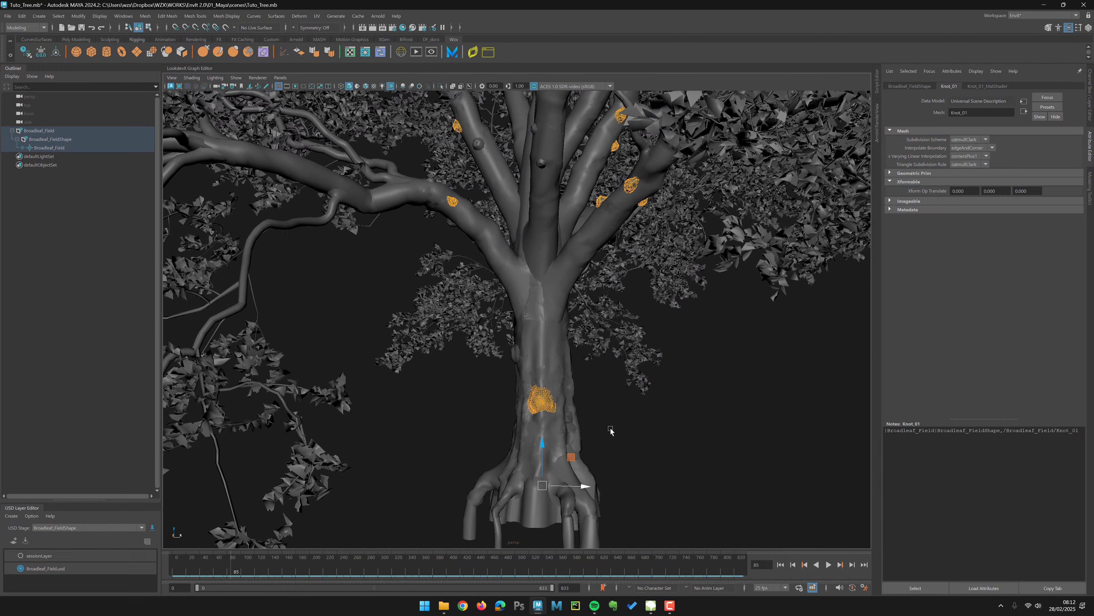
click(611, 430)
alt+right_drag(530, 277, 325, 163)
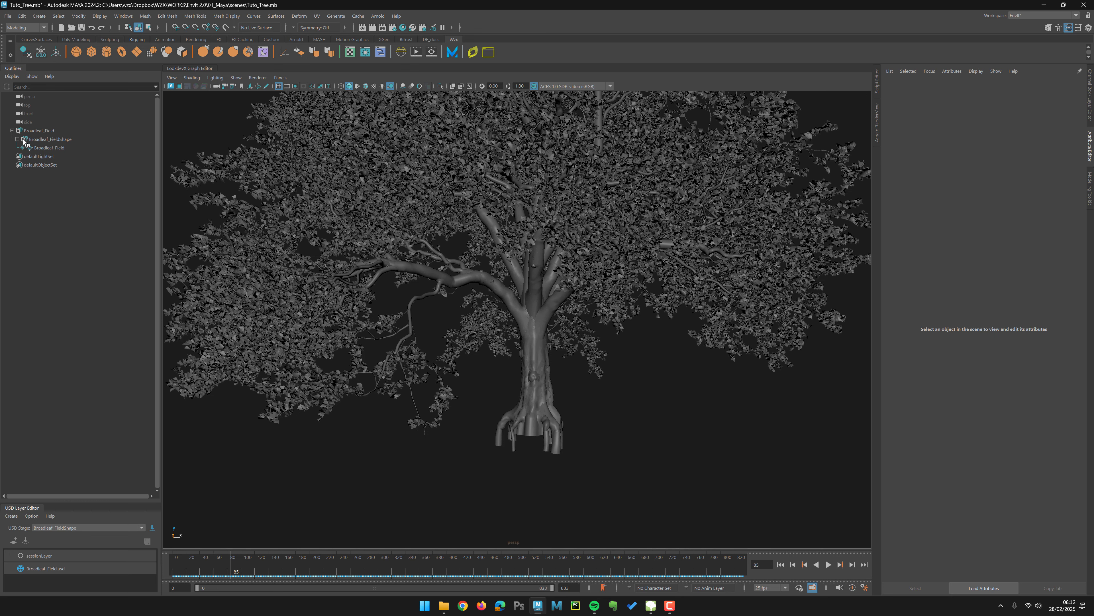
Step: Expand the Broadleaf_Field prim in the Outliner and select its Bark mesh
click(22, 147)
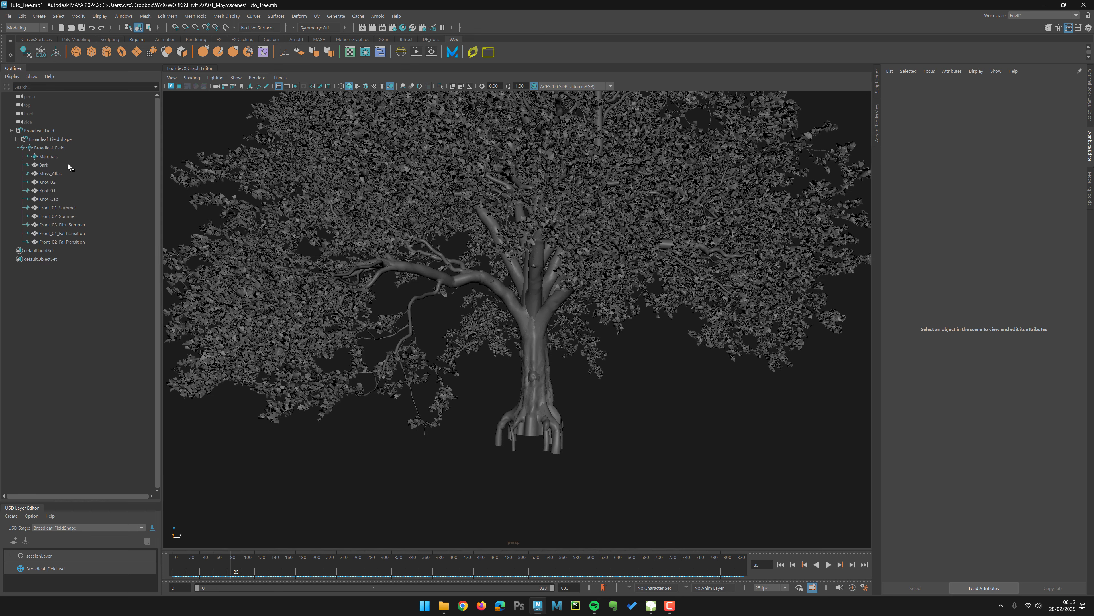
click(48, 166)
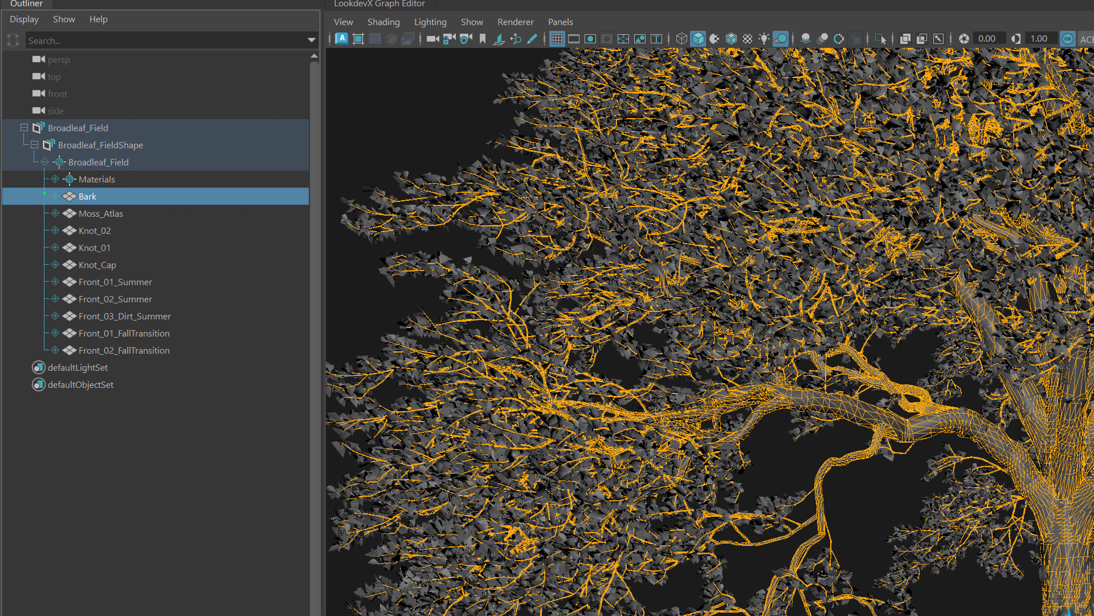
mouse_move(59, 191)
mouse_down()
mouse_move(44, 189)
mouse_move(30, 370)
mouse_move(53, 371)
mouse_up()
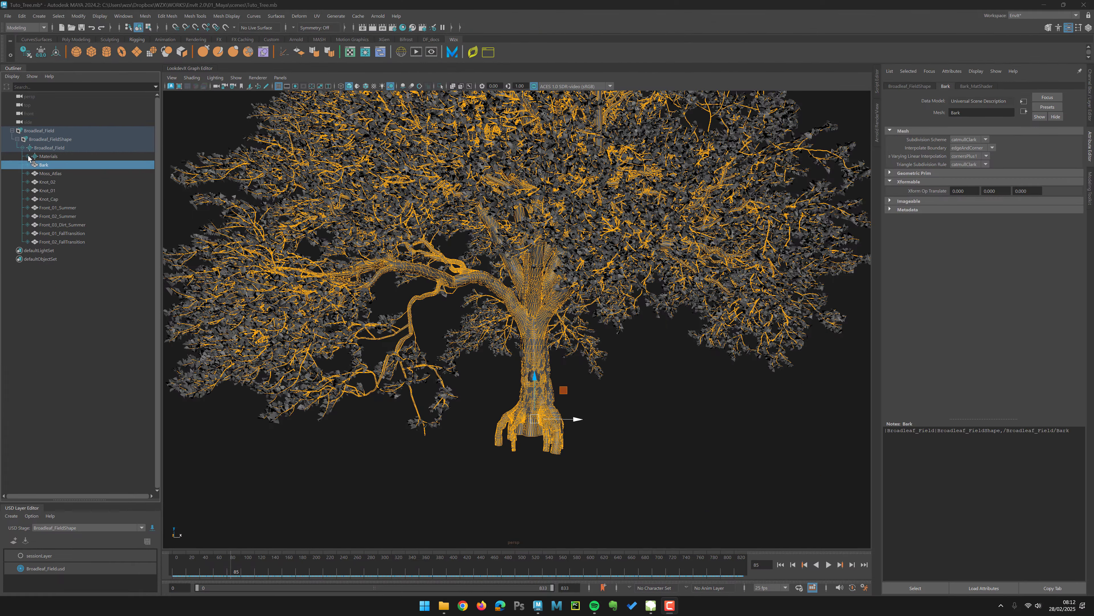
Step: Expand the Materials scope and one of its materials to inspect the shader and texture prims it contains
click(55, 179)
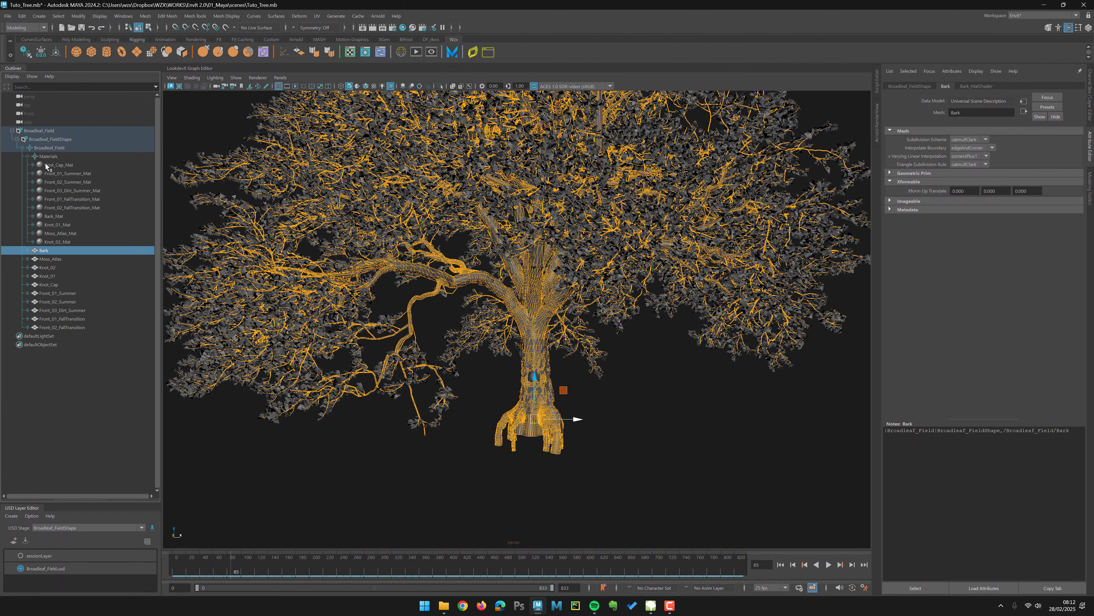
click(53, 157)
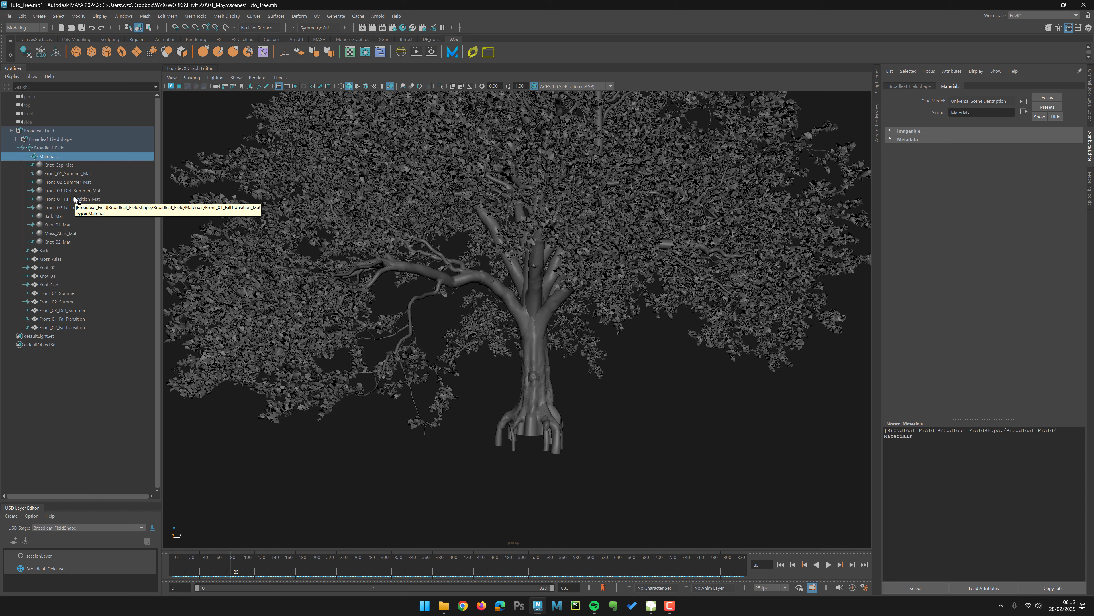
click(33, 165)
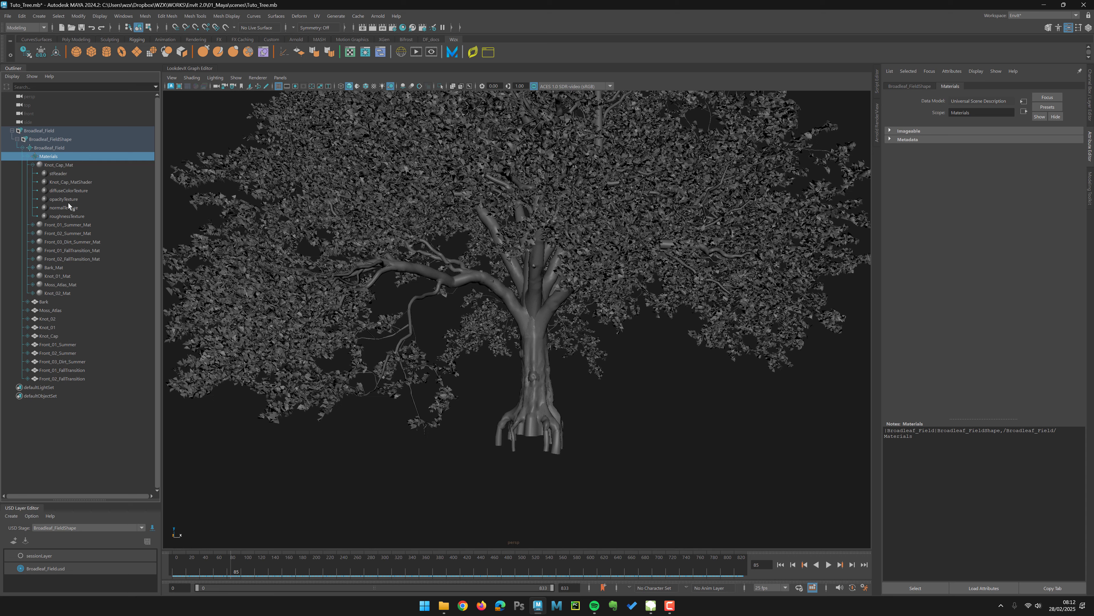
click(28, 156)
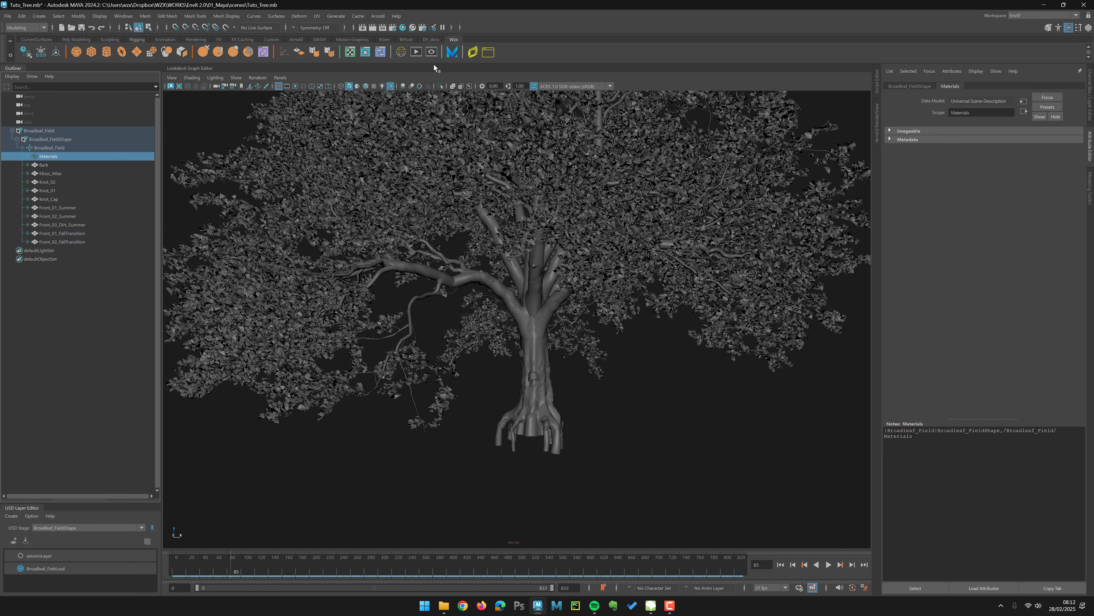
Step: Delete the Materials prim from the Broadleaf_Field USD stage
click(48, 149)
click(48, 156)
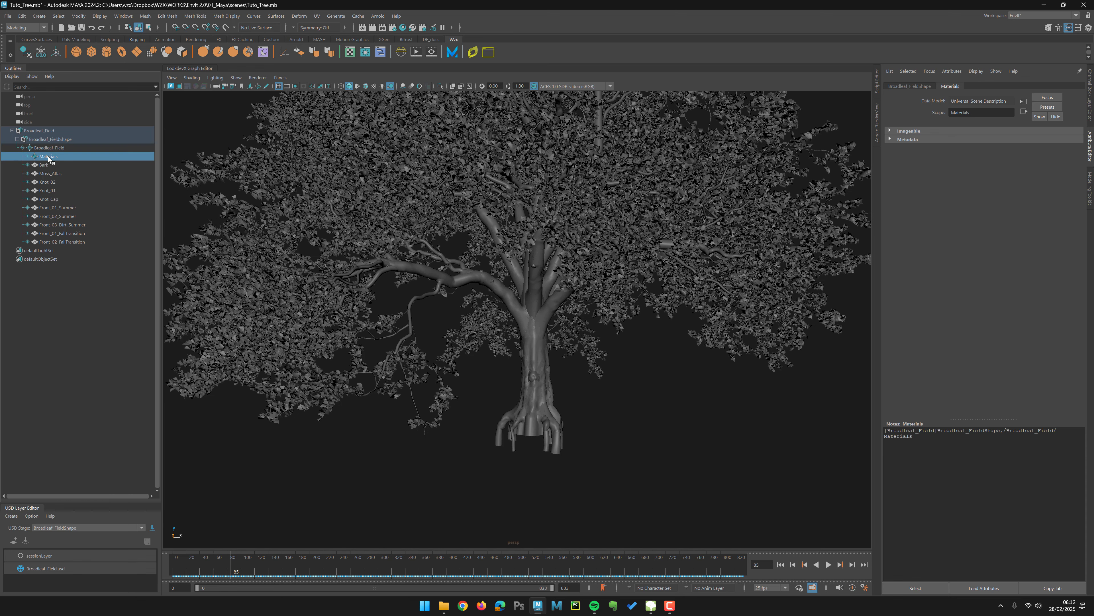
key(Delete)
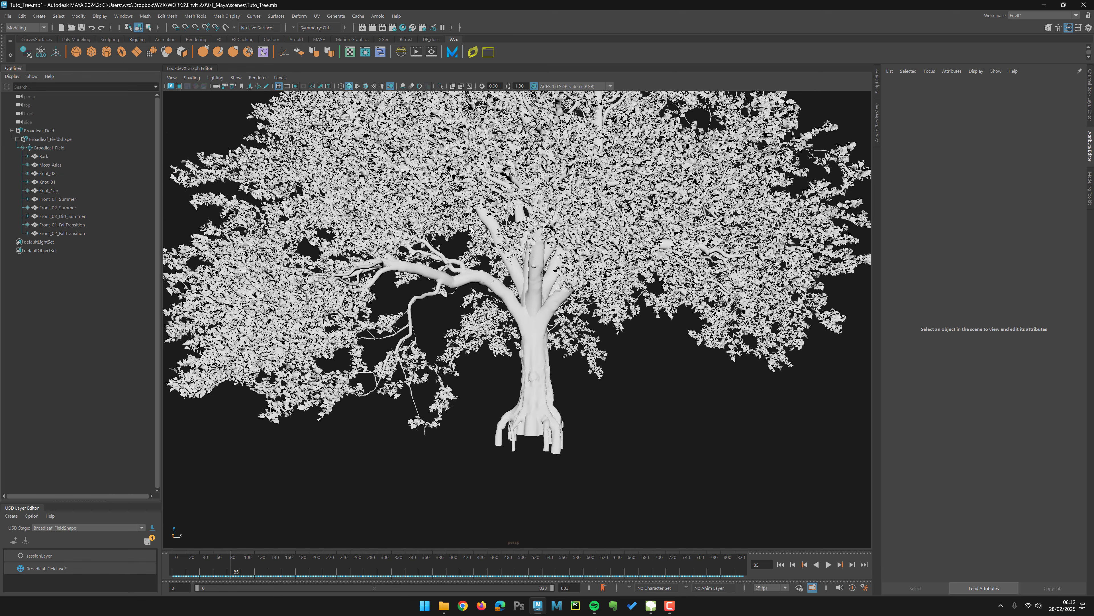
Step: Orbit and zoom around the untextured tree and select the Front_02_FallTransition leaf mesh
alt+middle_drag(471, 227, 472, 265)
alt+right_drag(472, 265, 431, 234)
alt+drag(431, 235, 449, 219)
alt+middle_drag(449, 219, 408, 211)
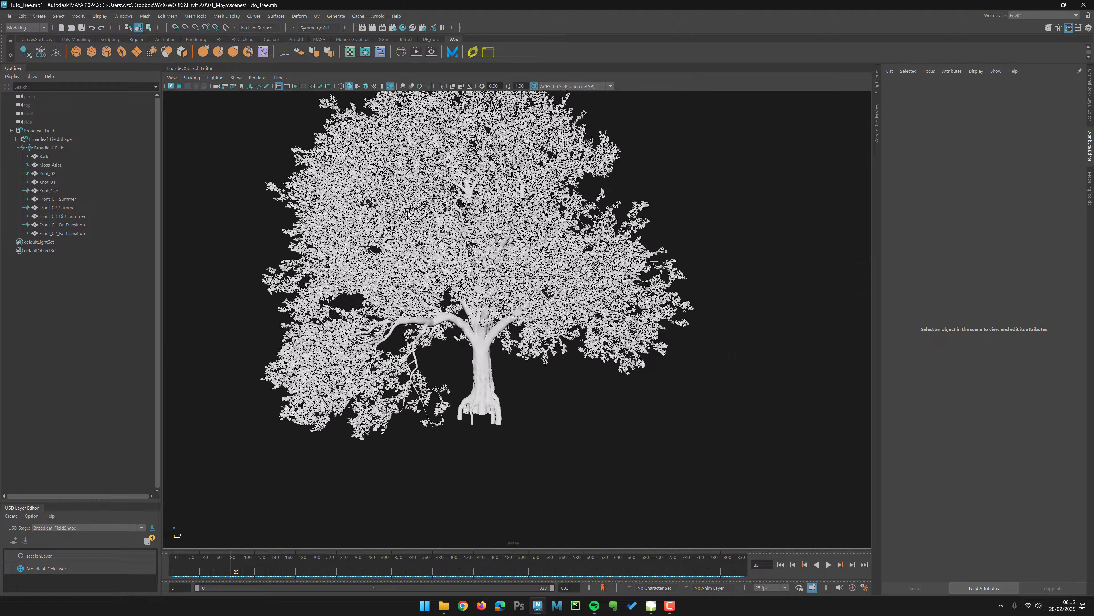
scroll(408, 211, up, 5)
click(63, 232)
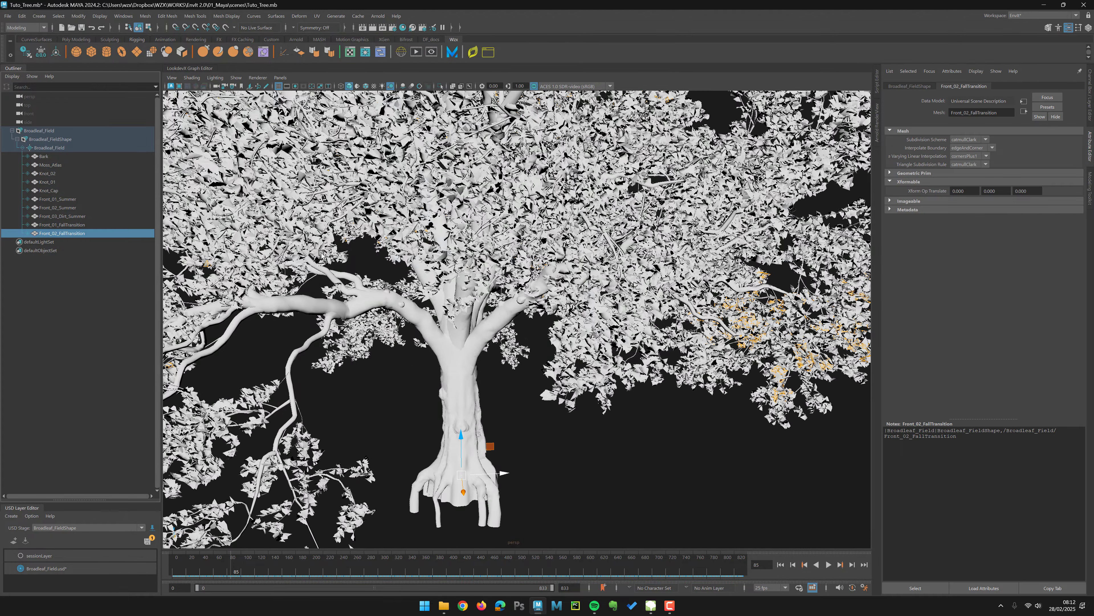
Step: Select the Bark mesh, zoom out to see it highlighted across the tree, and clear the selection
drag(321, 255, 394, 274)
click(43, 156)
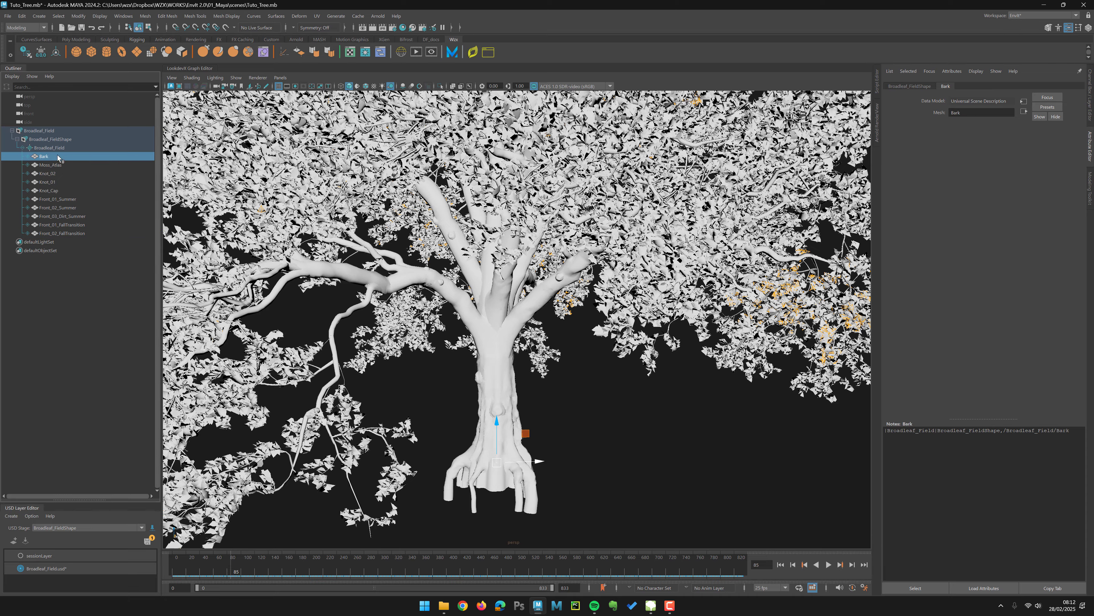
scroll(369, 302, up, 3)
scroll(369, 301, down, 5)
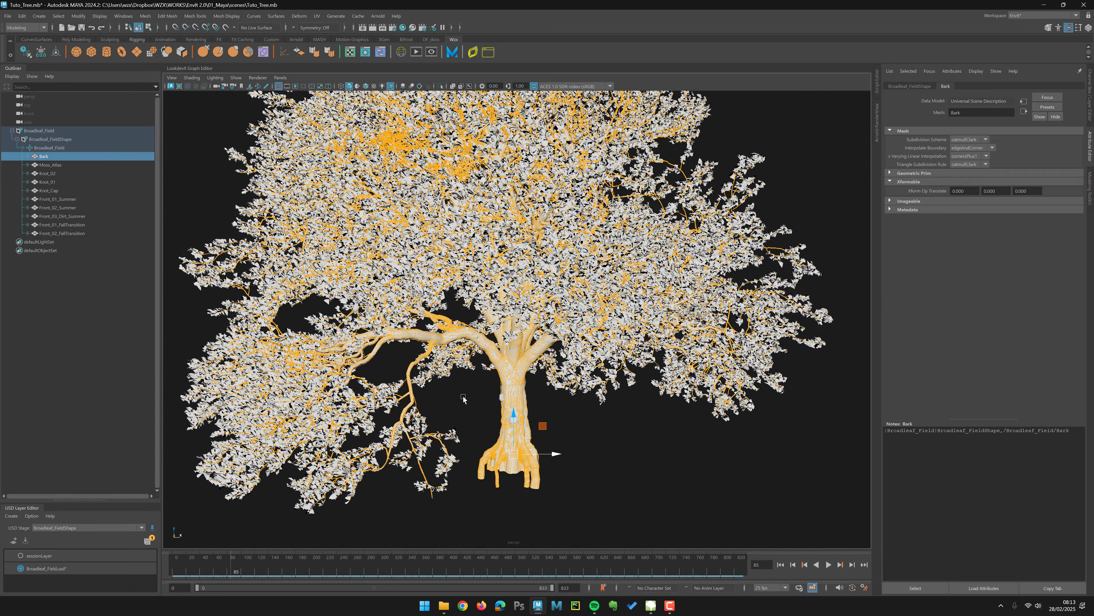
click(462, 299)
scroll(462, 298, up, 5)
alt+drag(431, 338, 436, 318)
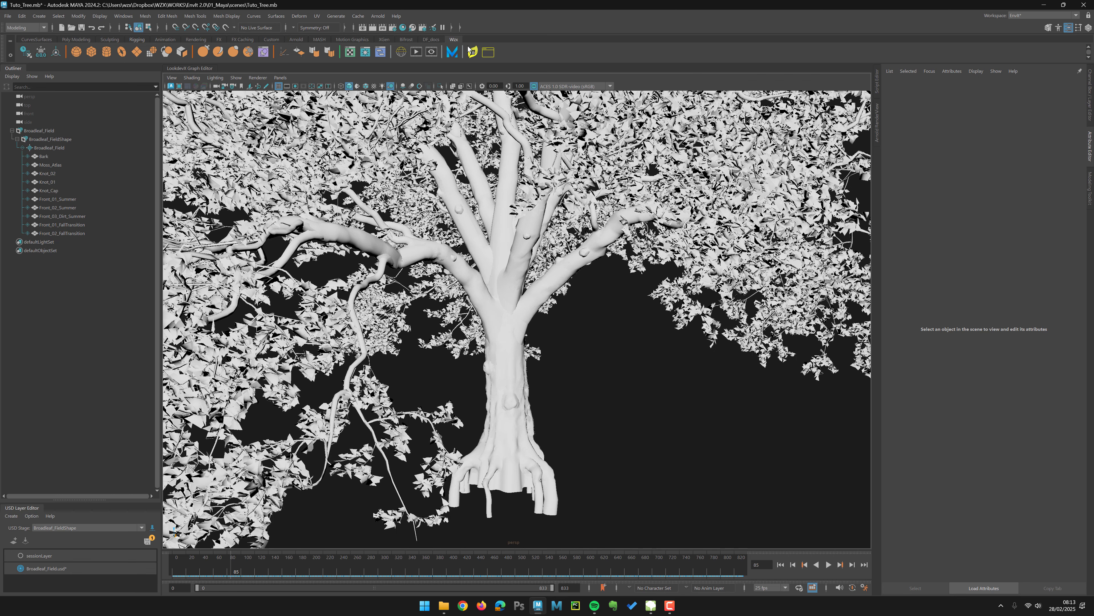
Step: Orbit and zoom around the tree to examine the trunk and branches up close
alt+right_drag(597, 399, 414, 336)
alt+right_drag(401, 298, 439, 308)
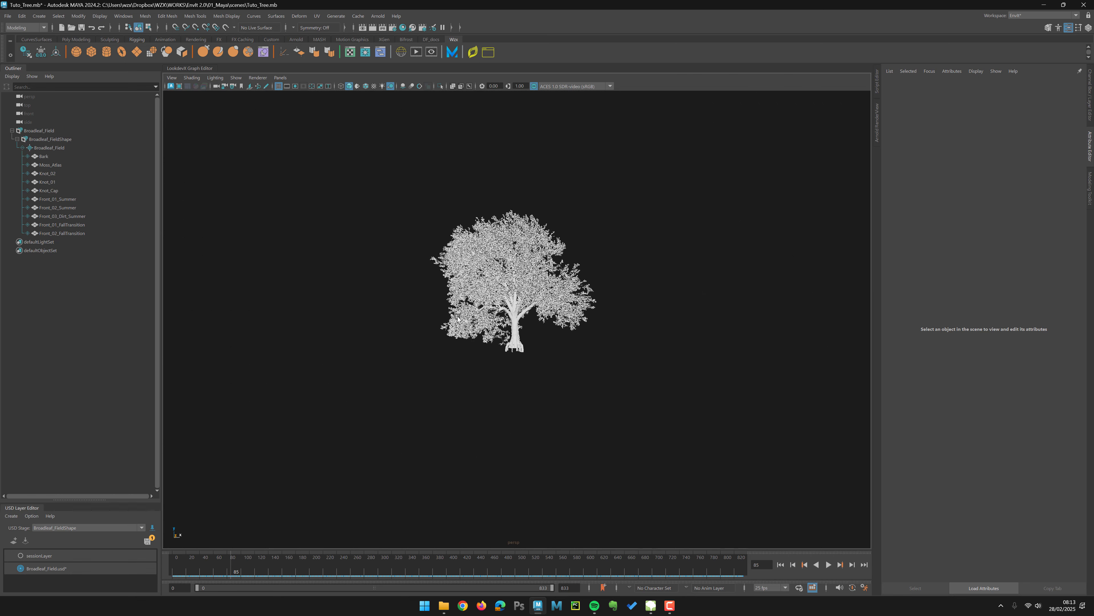
alt+drag(439, 307, 431, 342)
alt+right_drag(430, 344, 575, 431)
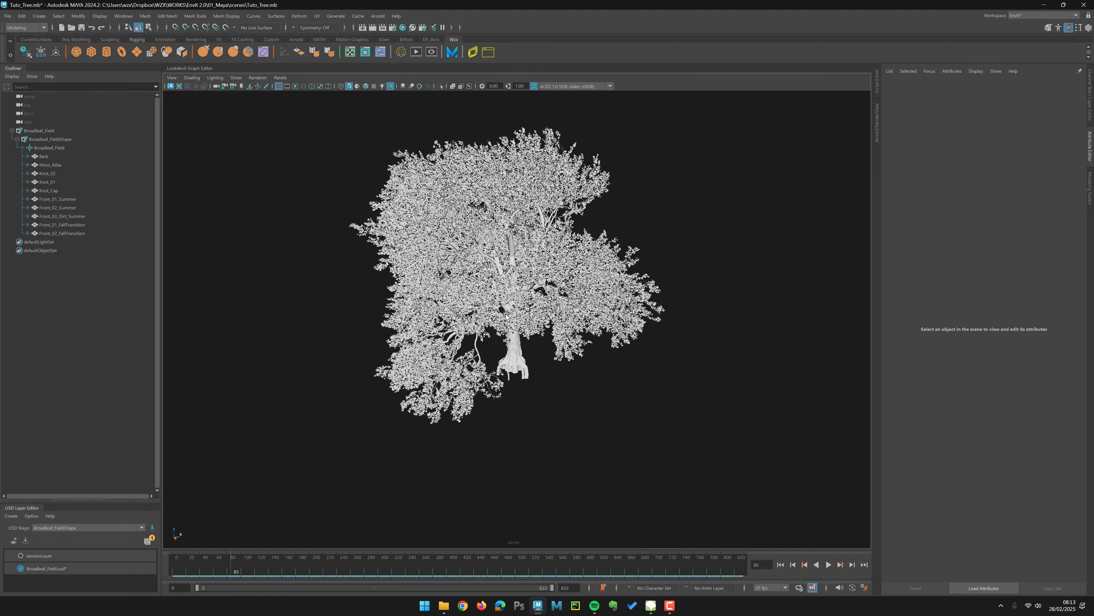
alt+right_drag(539, 304, 499, 281)
alt+drag(499, 281, 496, 263)
alt+right_drag(496, 264, 539, 308)
alt+drag(409, 327, 392, 339)
alt+right_drag(392, 338, 444, 370)
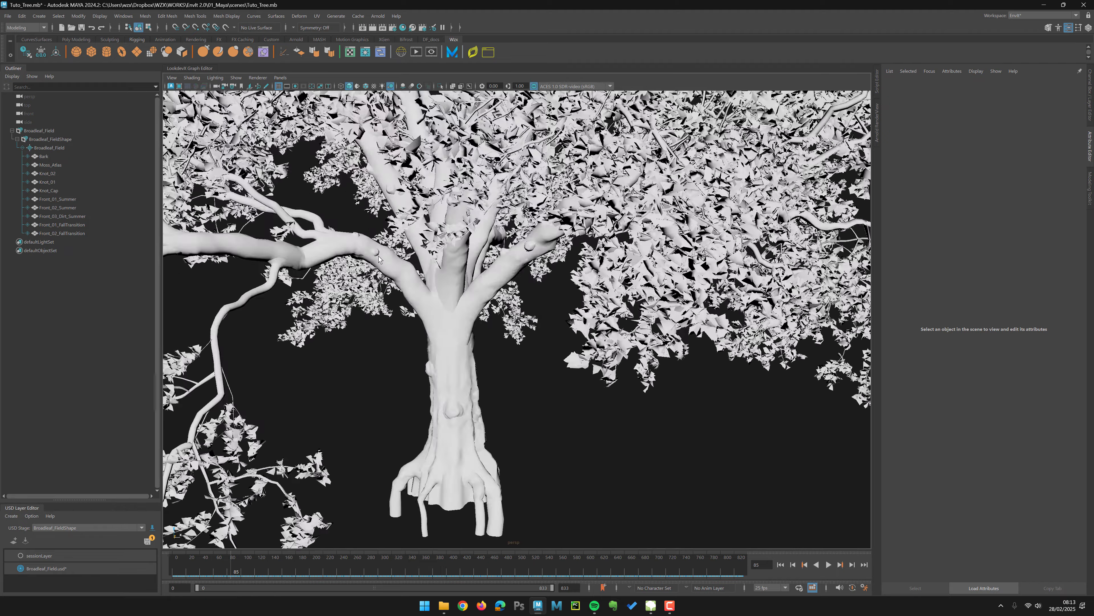
click(377, 253)
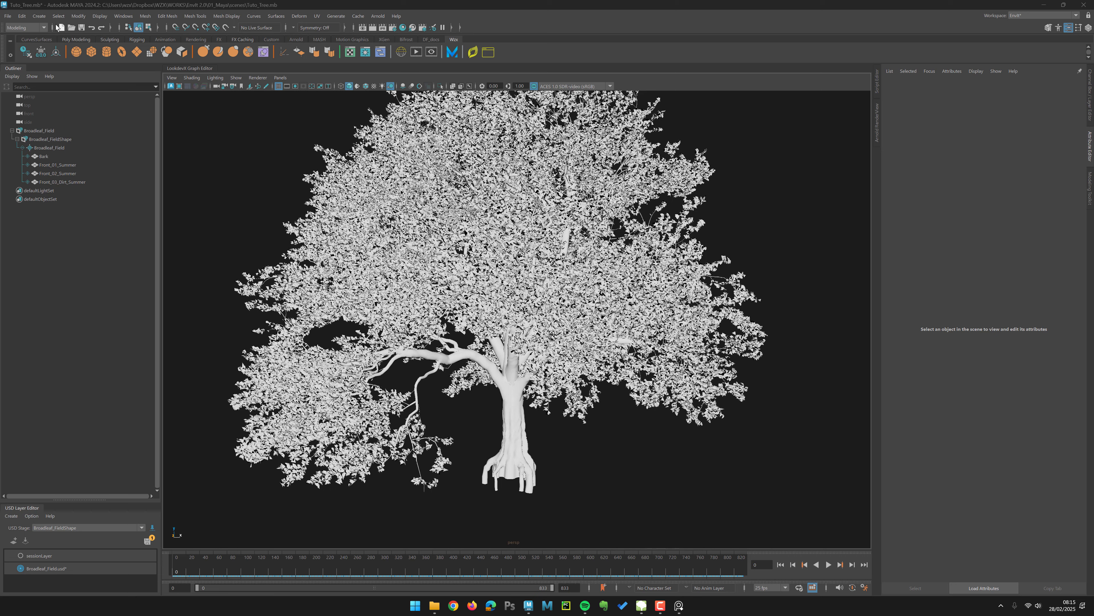
Step: Save the scene, choosing to save both the Maya scene file and the USD files
click(81, 28)
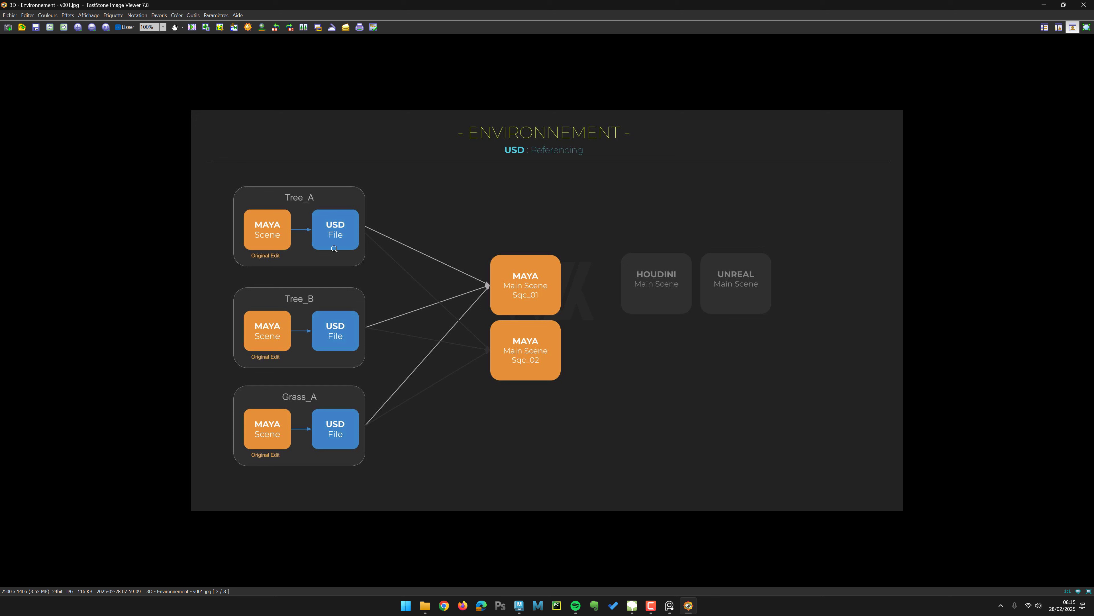
click(1043, 5)
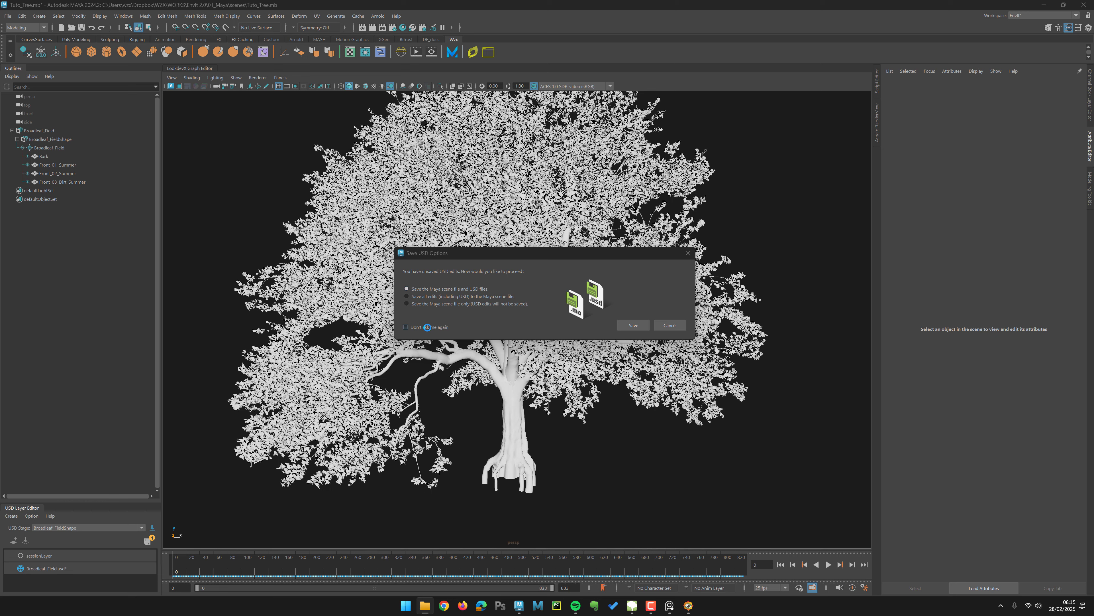
click(633, 325)
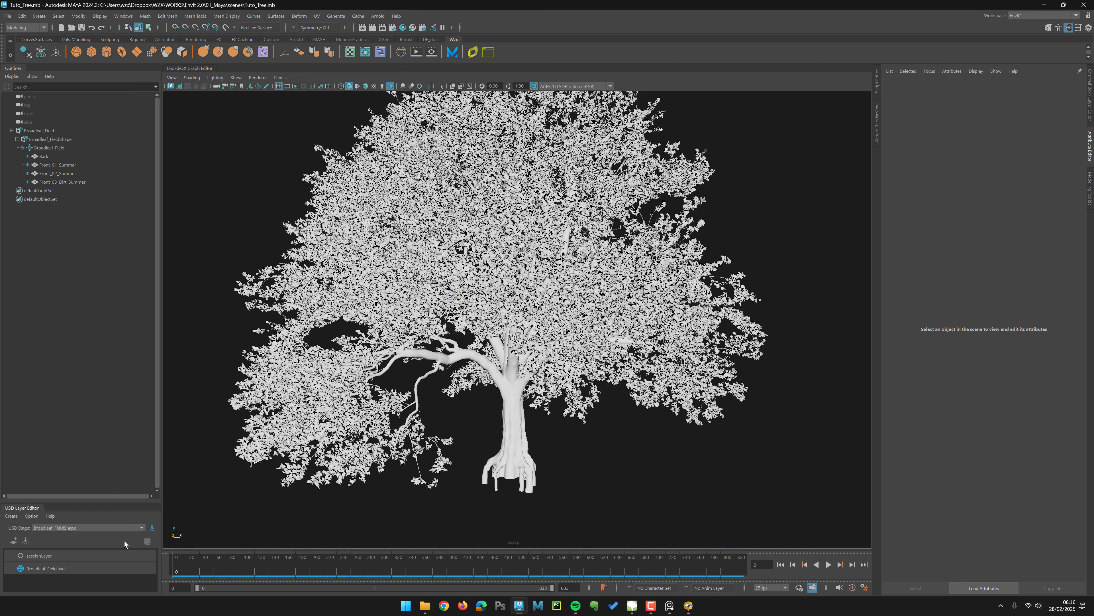
Step: Orbit the tree and switch to the image viewer showing the USD asset preparation slide
alt+drag(277, 199, 255, 262)
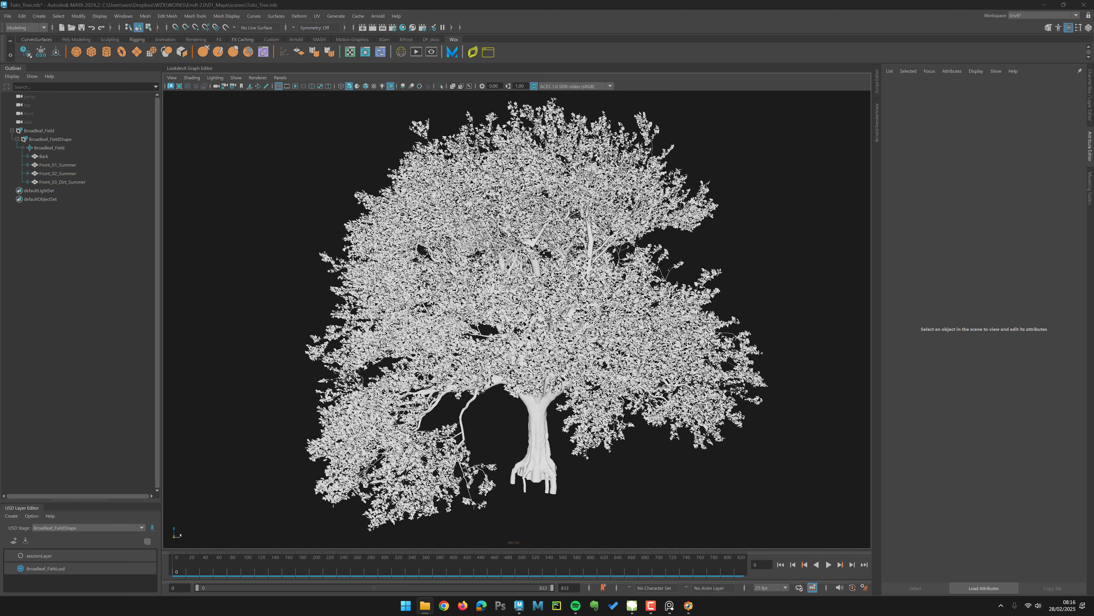
key(alt+Tab)
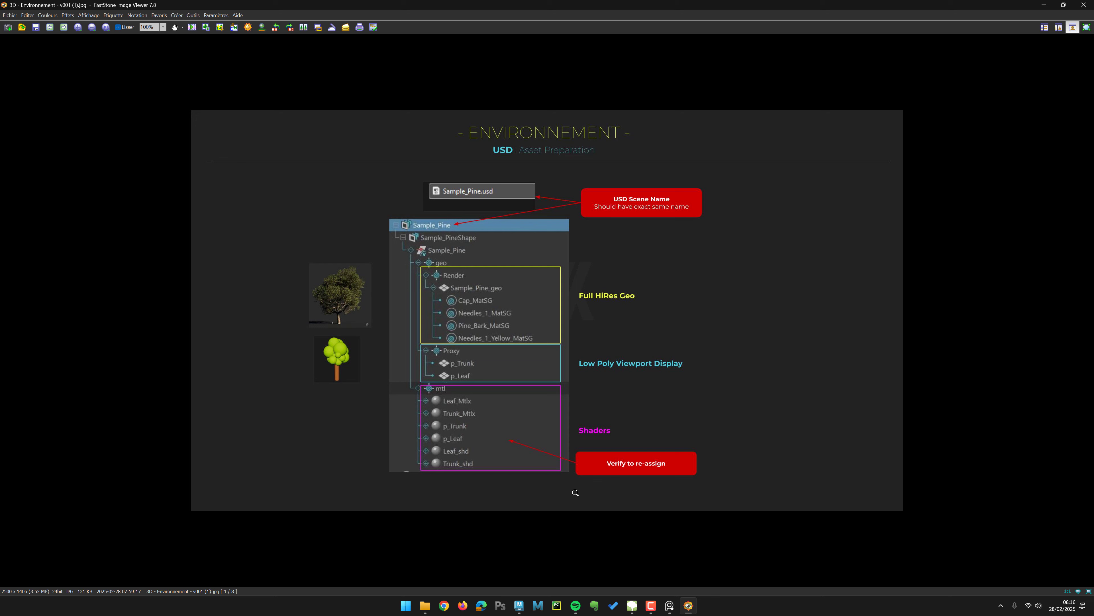
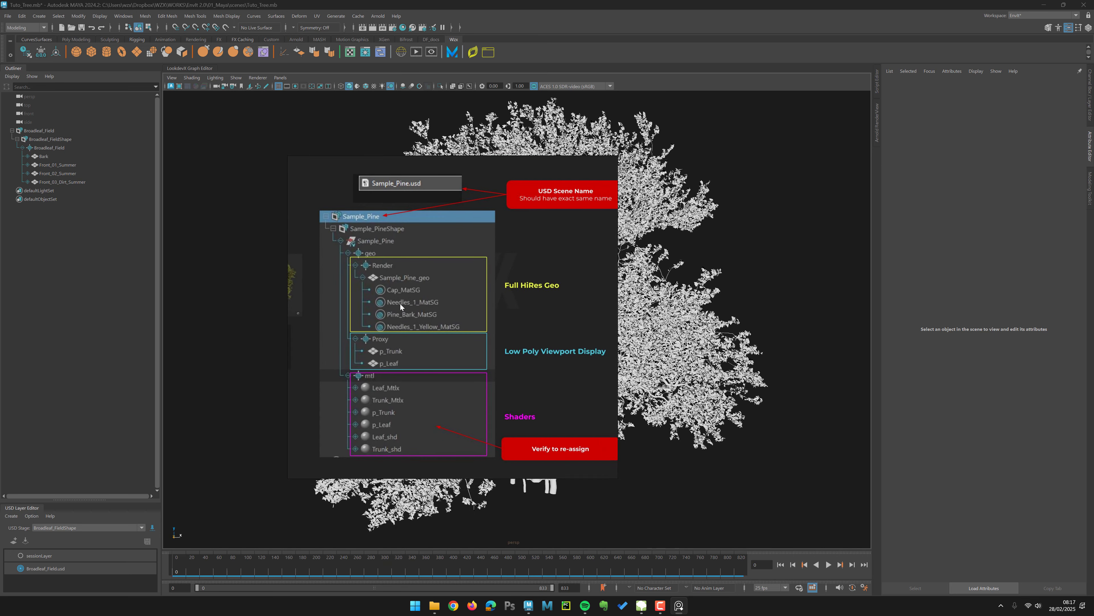
Step: Move the reference slide window over the viewport and toggle its always-on-top setting
drag(400, 303, 520, 296)
key(ctrl+shift+a)
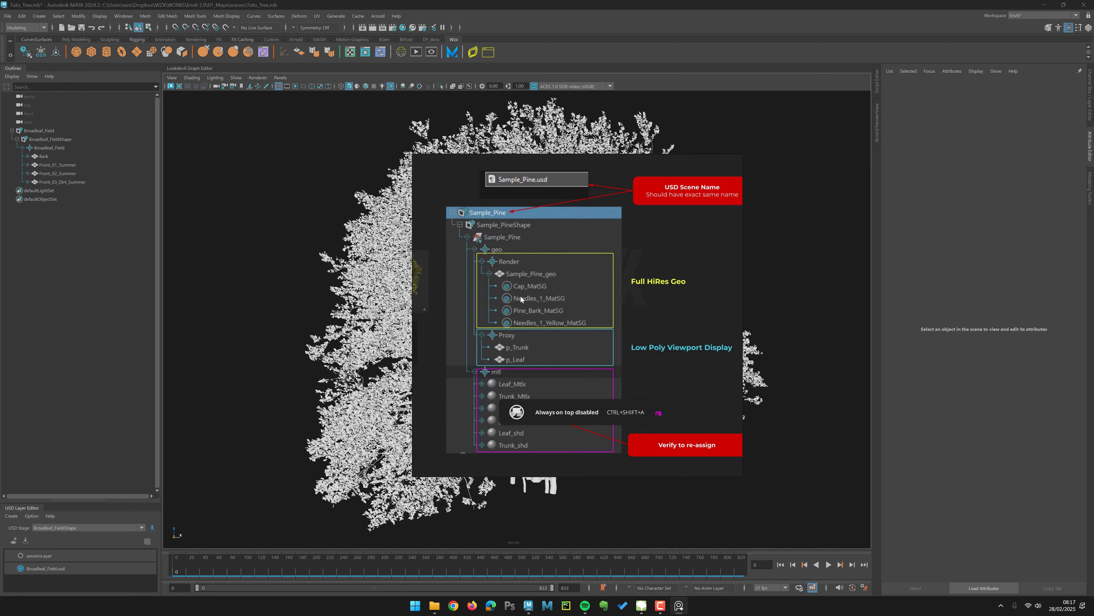
key(ctrl+shift+a)
Step: Add a new Xform prim under the Broadleaf_FieldShape USD stage
click(87, 128)
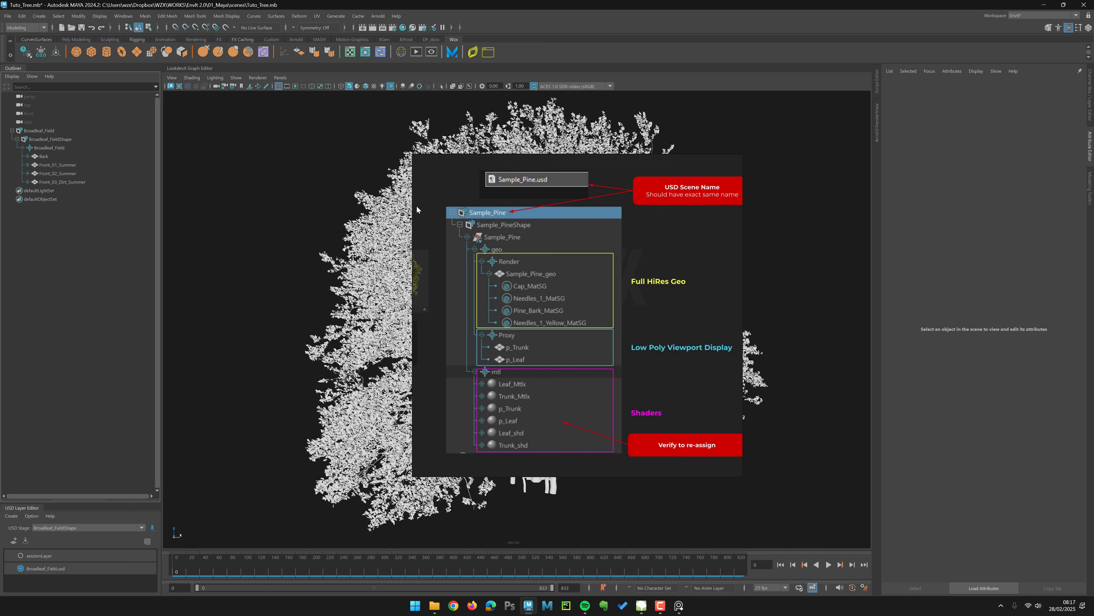
click(12, 130)
click(23, 131)
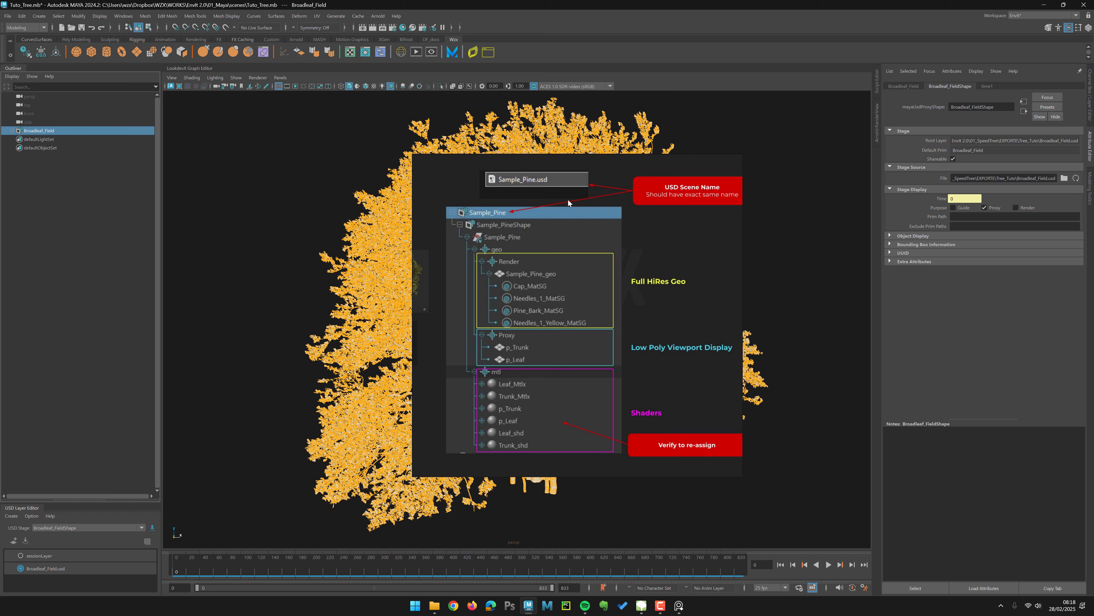
click(12, 130)
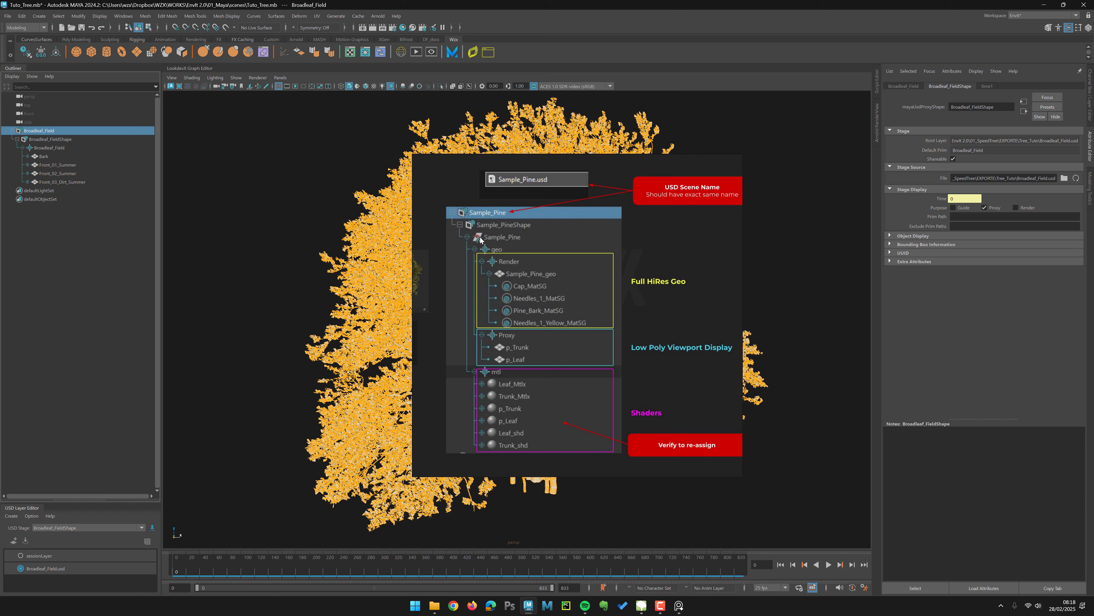
click(36, 140)
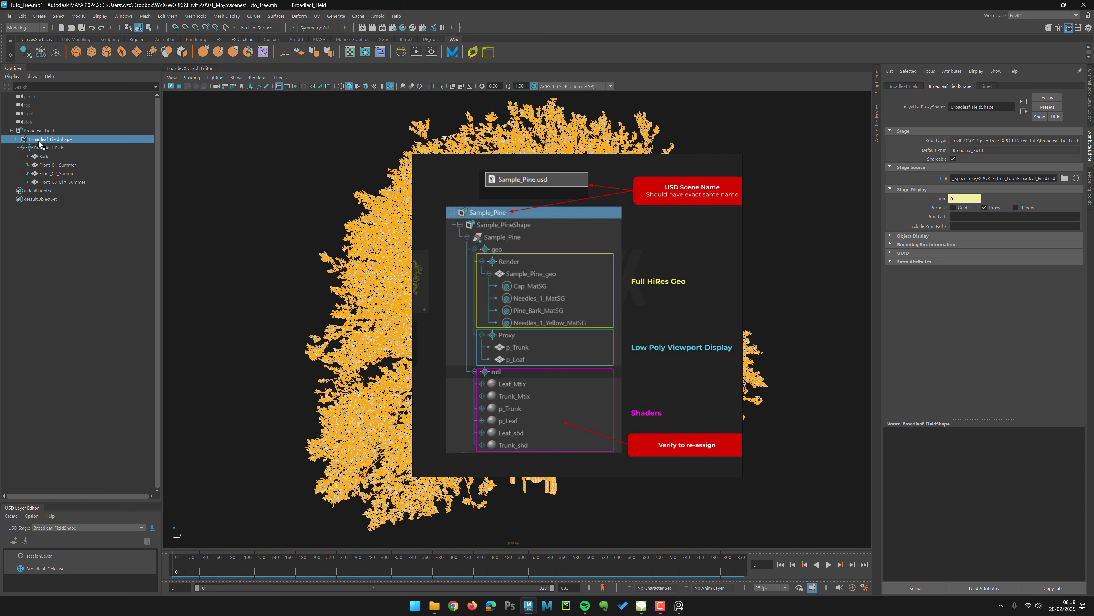
right_click(36, 142)
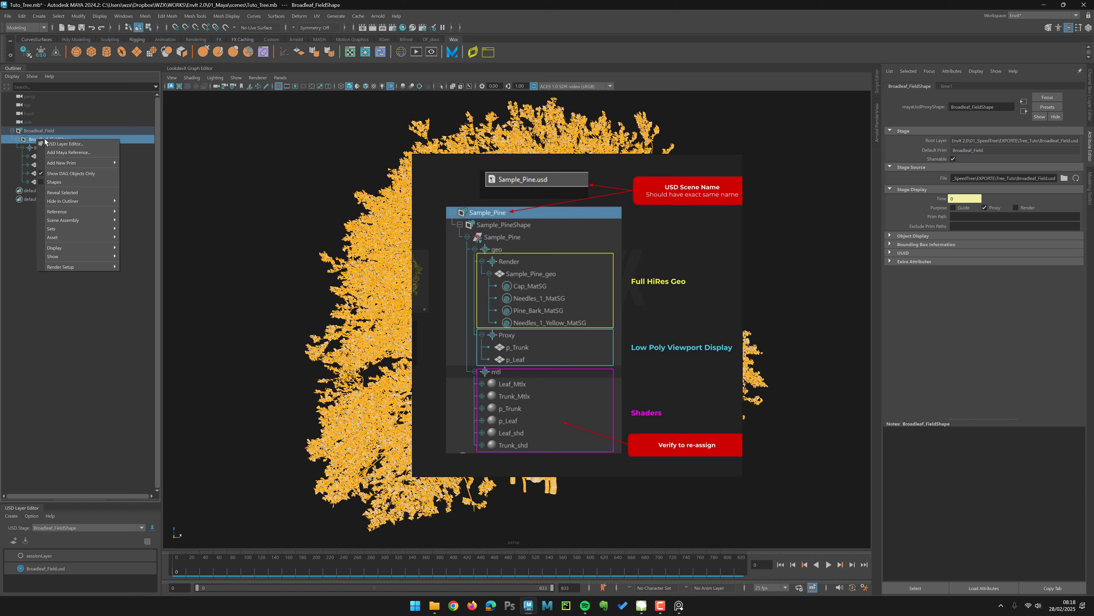
mouse_move(58, 166)
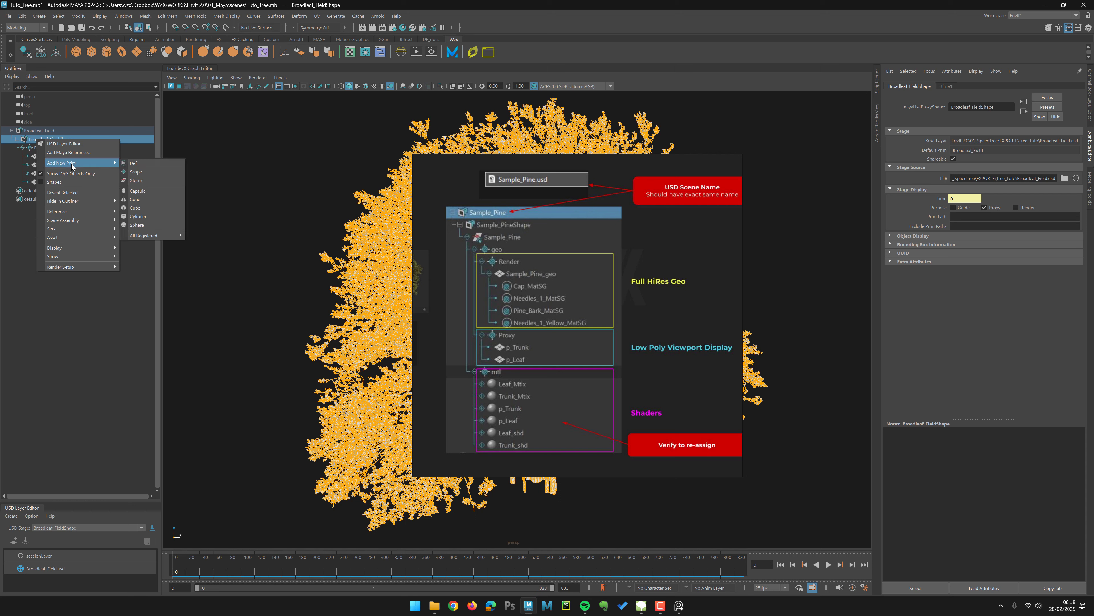
click(135, 181)
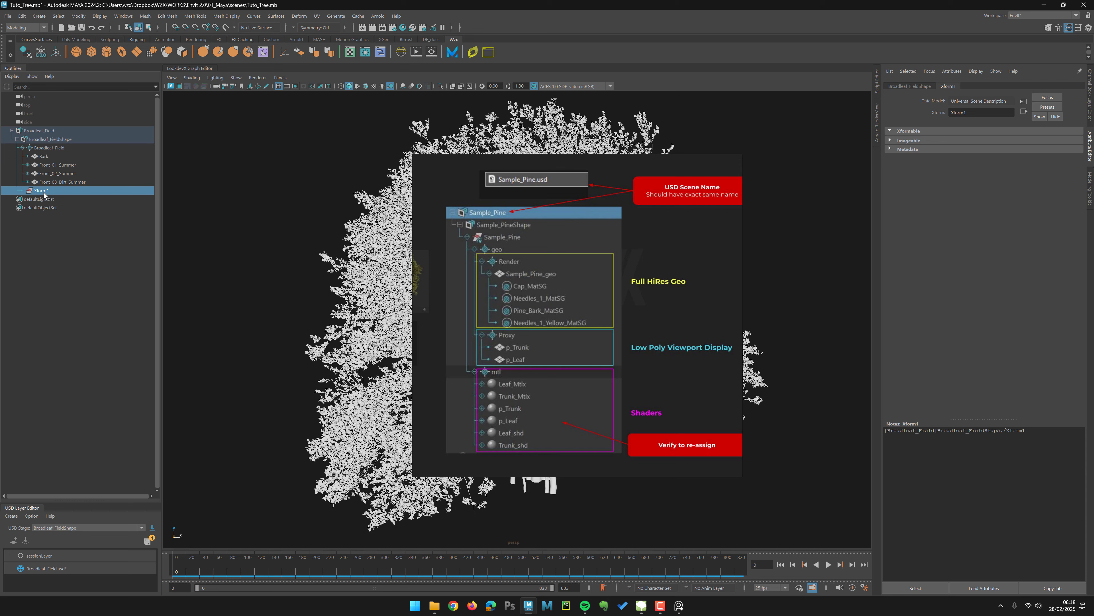
Step: Rename the new Xform prim as Broadleaf_Field1, reusing the stage root's name
click(47, 134)
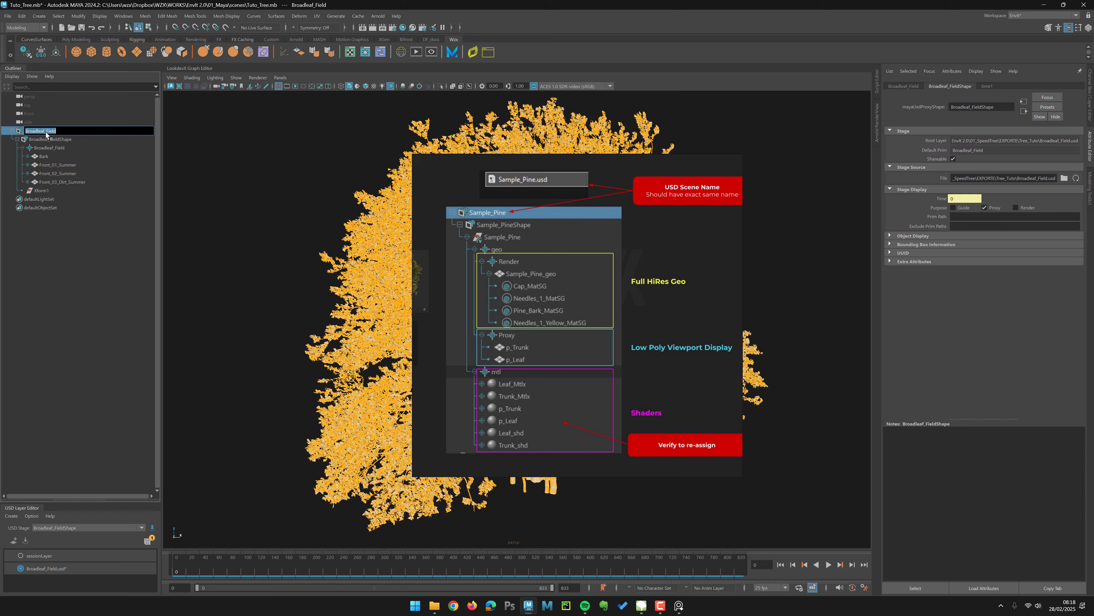
double_click(49, 191)
text(Broadleaf_Field)
key(Return)
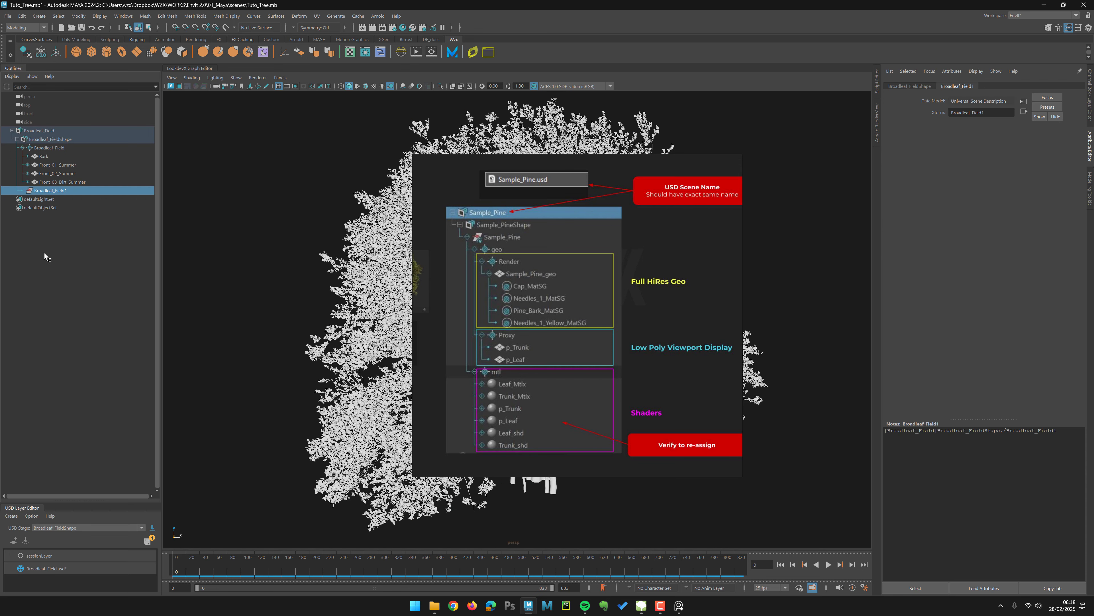
Step: Move Broadleaf_Field1 to the top of the stage and add a Scope prim named geo inside it
drag(48, 195, 58, 148)
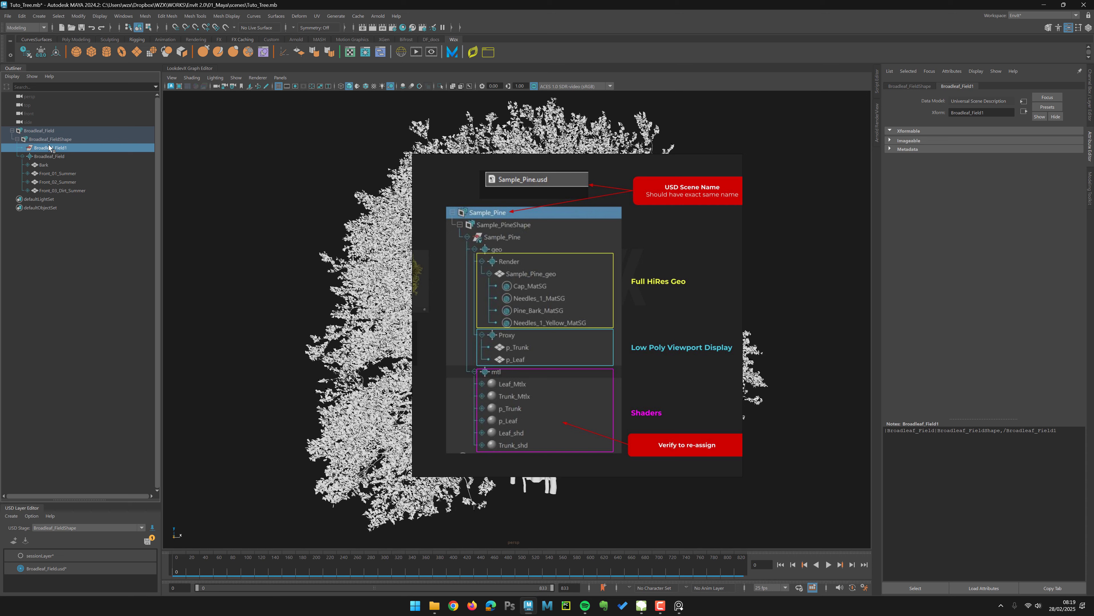
right_click(37, 150)
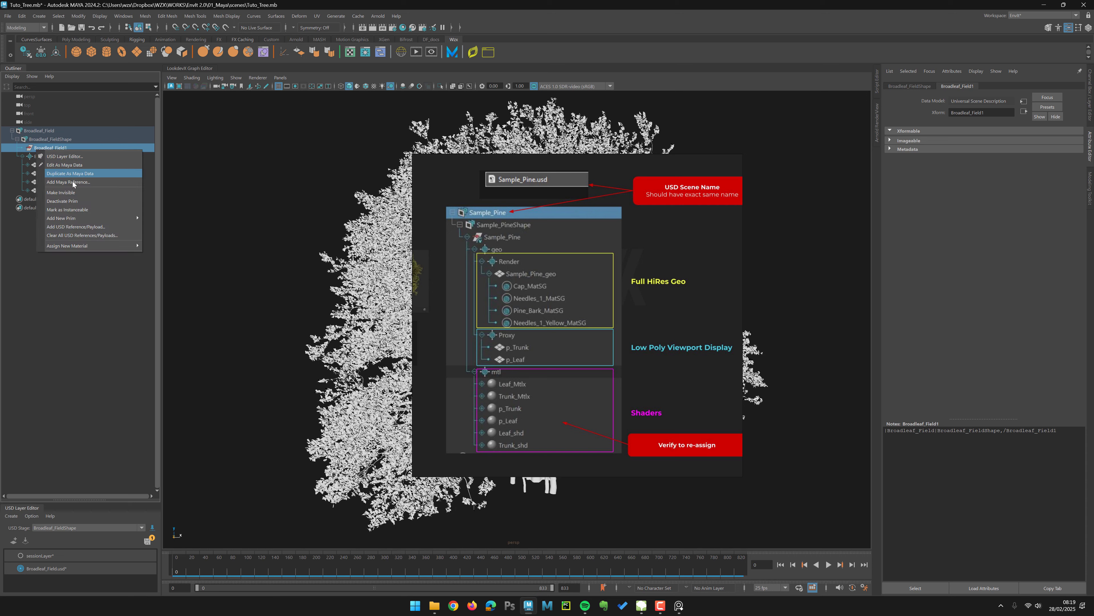
mouse_move(80, 218)
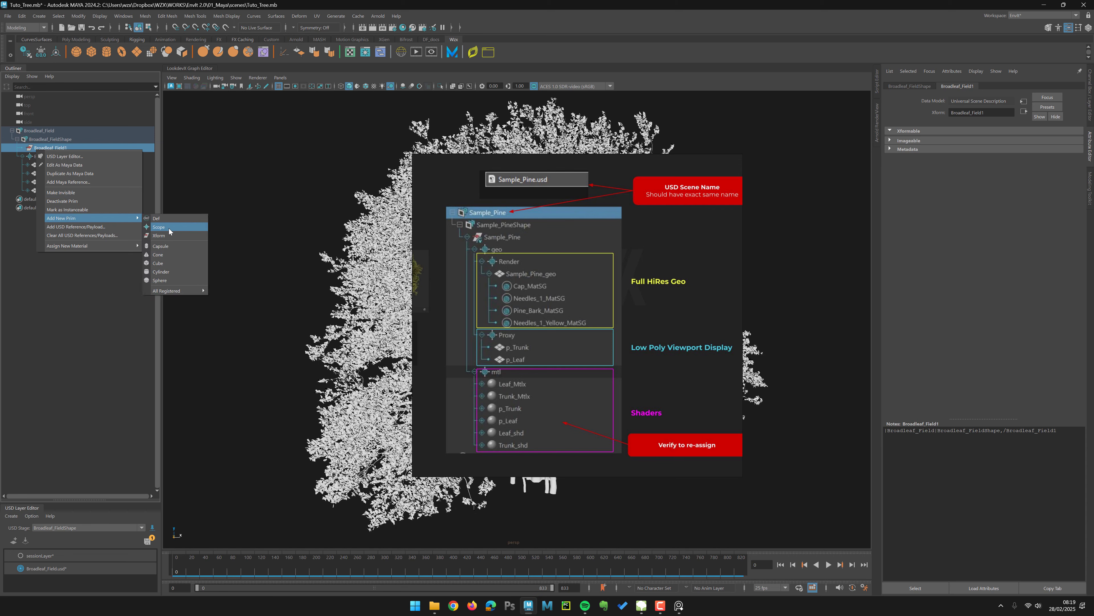
click(158, 227)
double_click(50, 156)
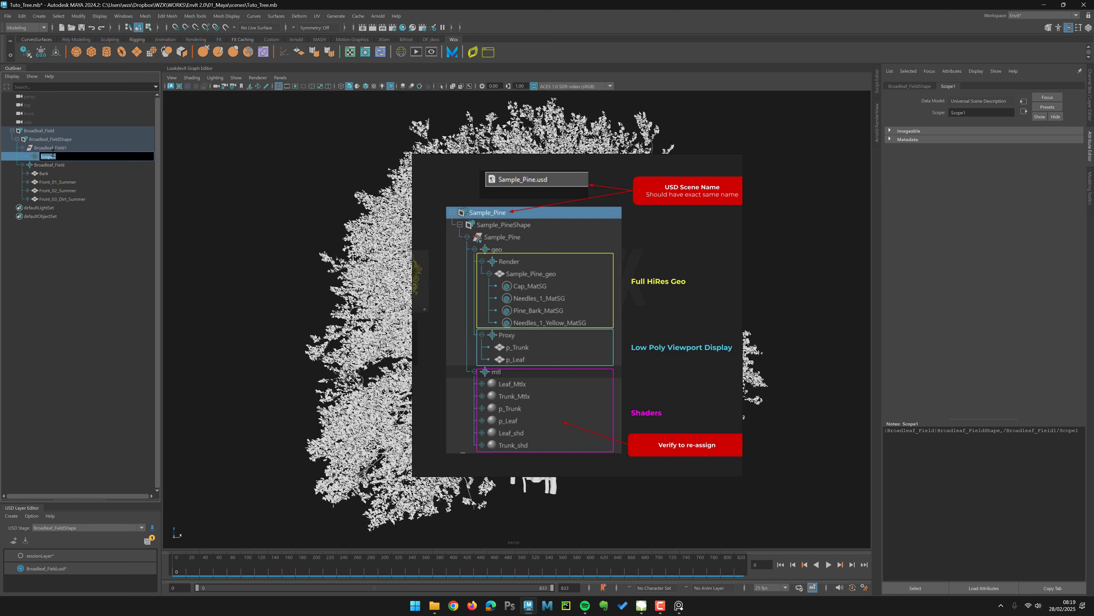
text(geo)
key(Return)
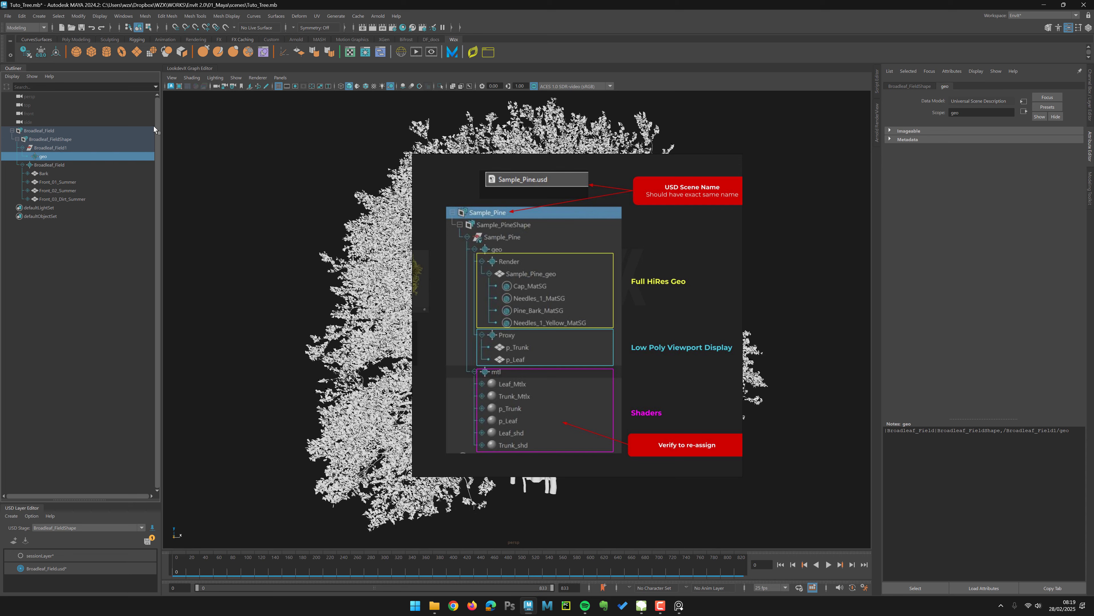
Step: Add a second Scope prim under Broadleaf_Field1 and name it mtl
click(60, 148)
right_click(62, 149)
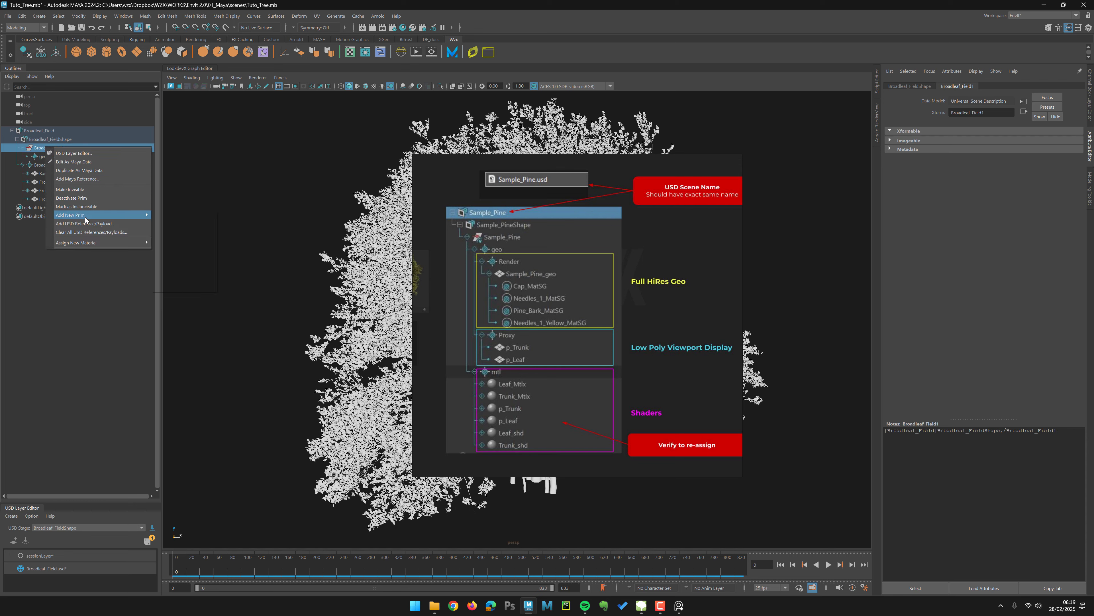
mouse_move(129, 214)
click(174, 224)
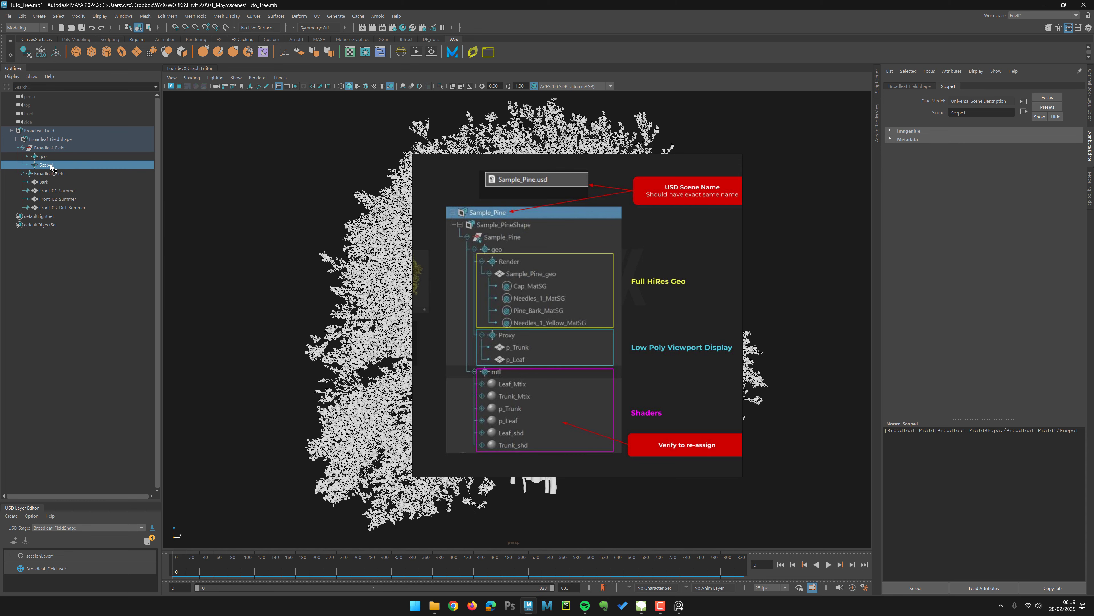
double_click(49, 166)
text(mtl)
key(Return)
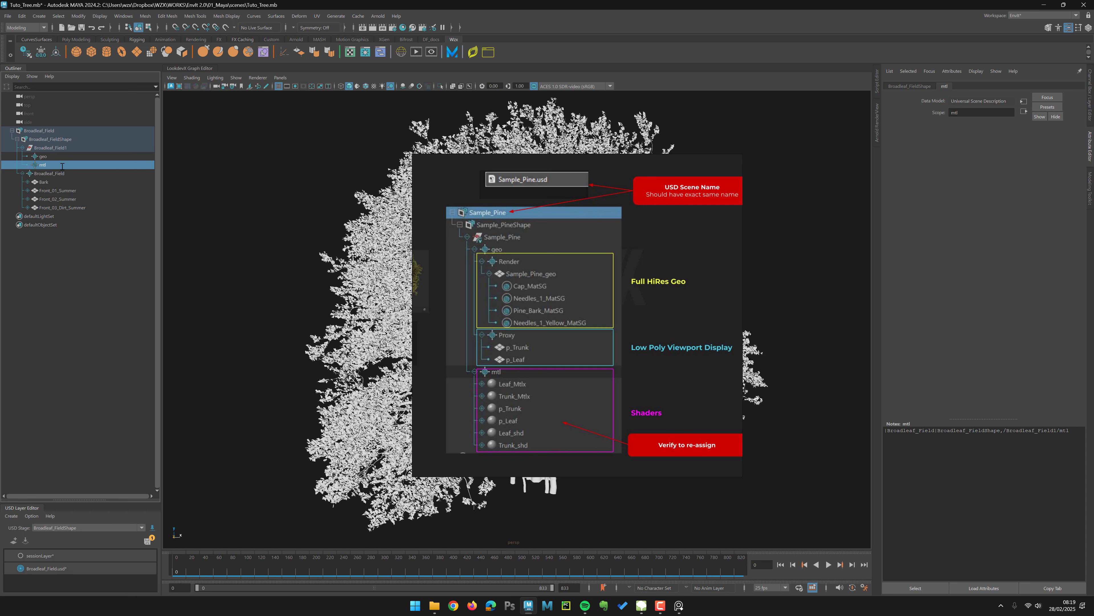
Step: Add a Scope prim inside the geo scope and name it Render
click(55, 157)
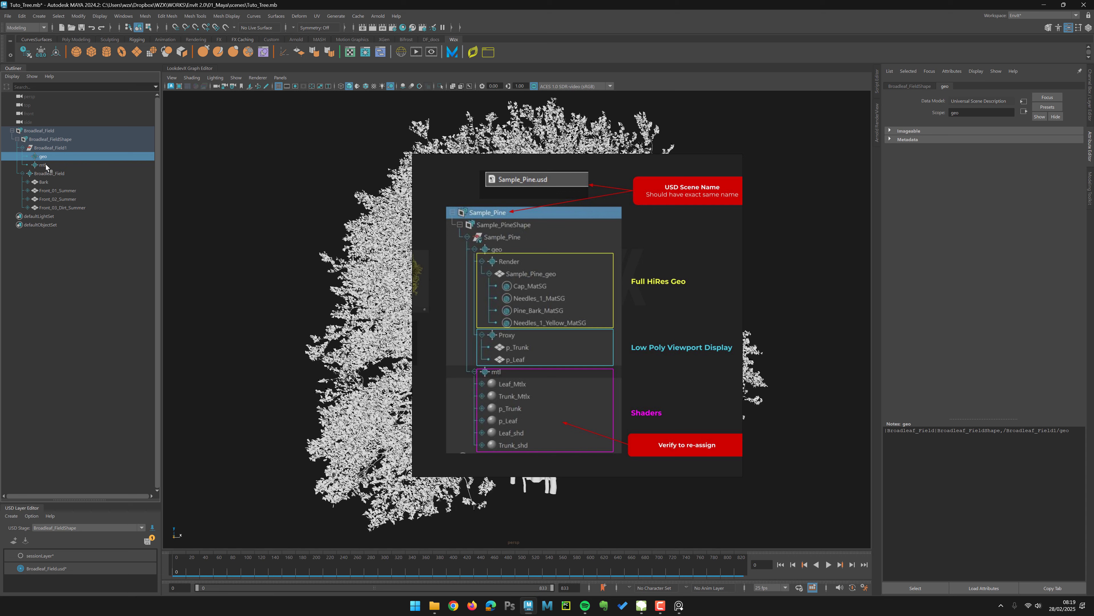
click(44, 166)
click(43, 159)
right_click(43, 158)
mouse_move(79, 229)
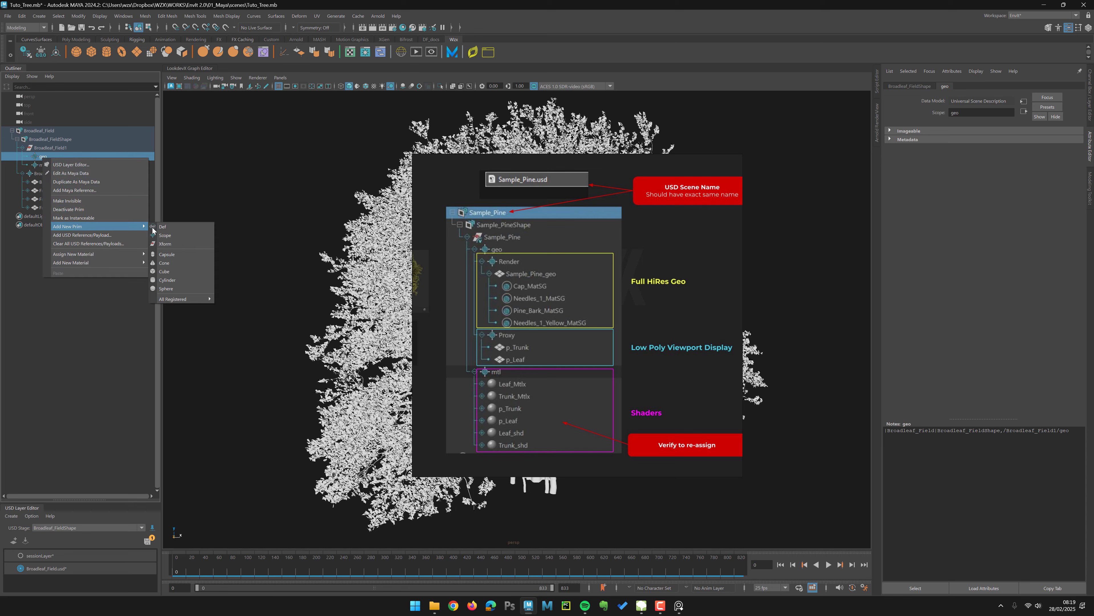
click(170, 235)
double_click(59, 164)
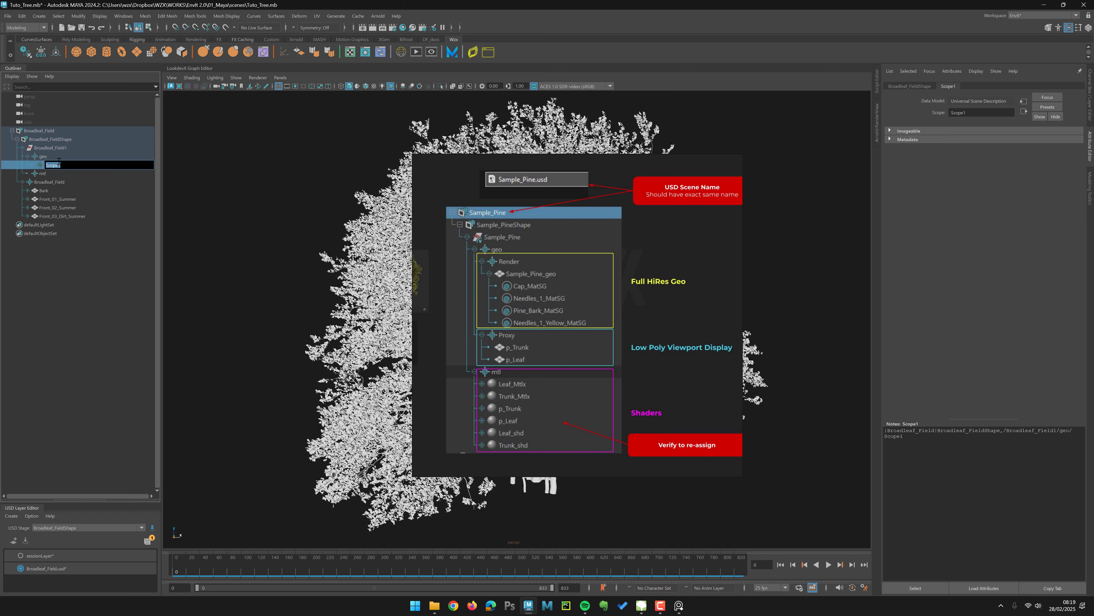
text(Render)
key(Return)
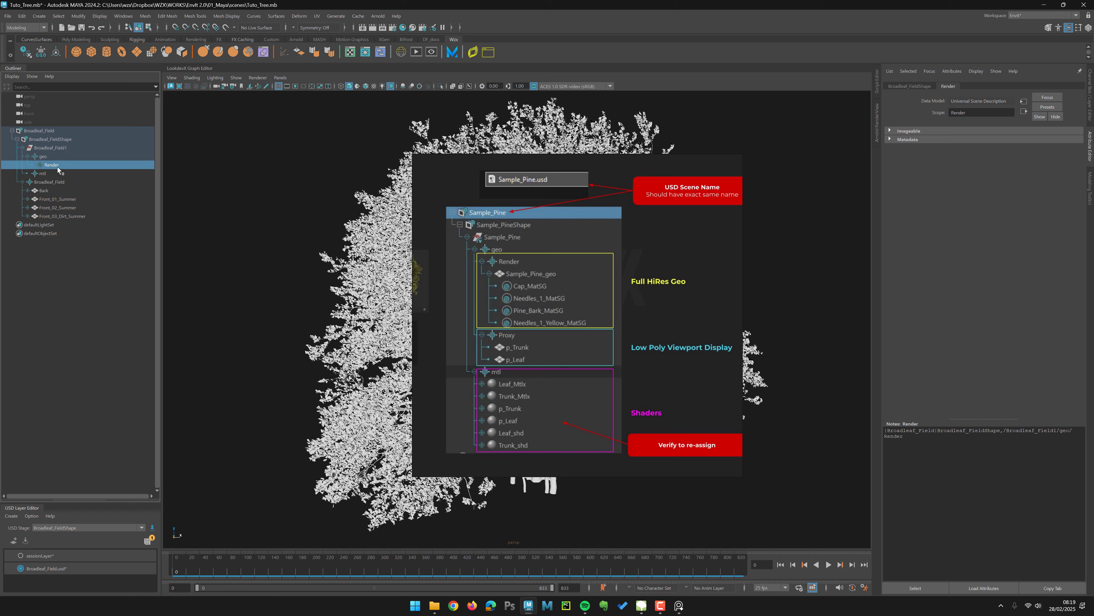
Step: Duplicate the Render scope and rename the copy Proxy
key(ctrl+d)
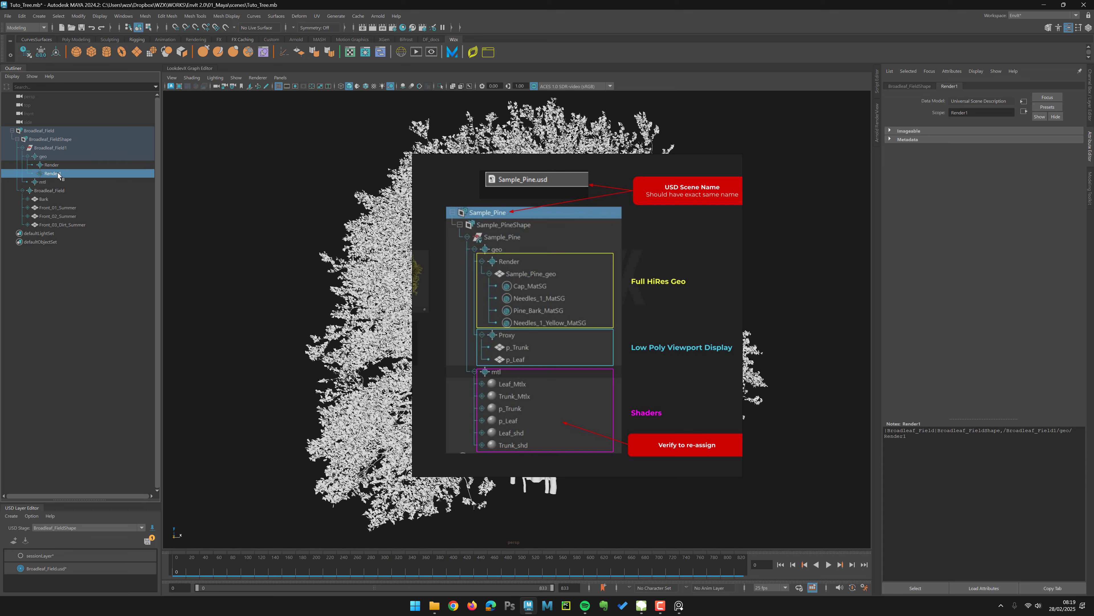
double_click(59, 175)
text(Proxy)
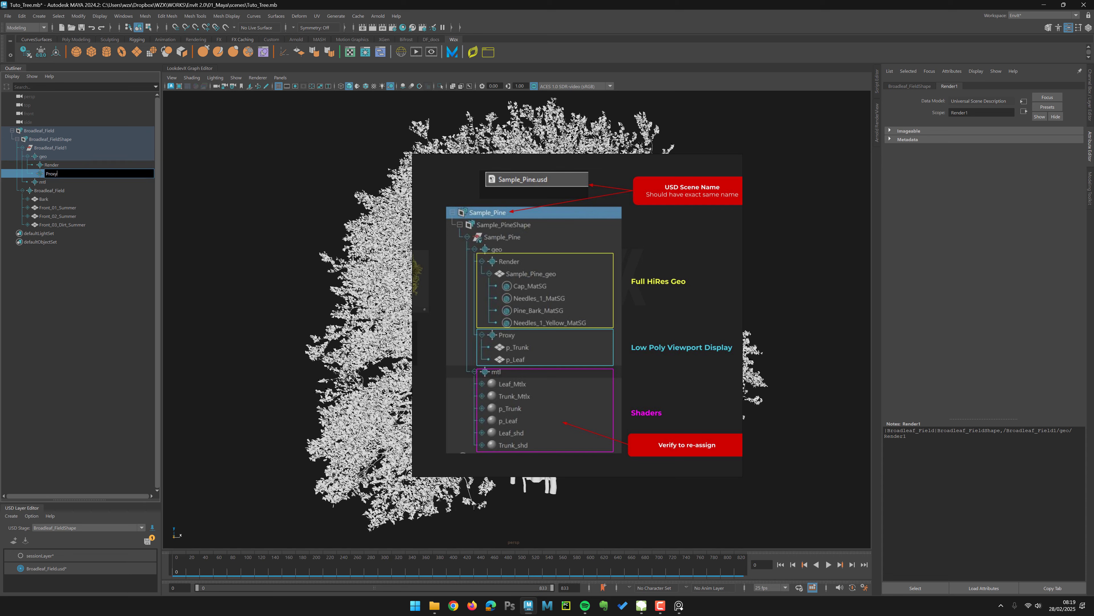
key(Return)
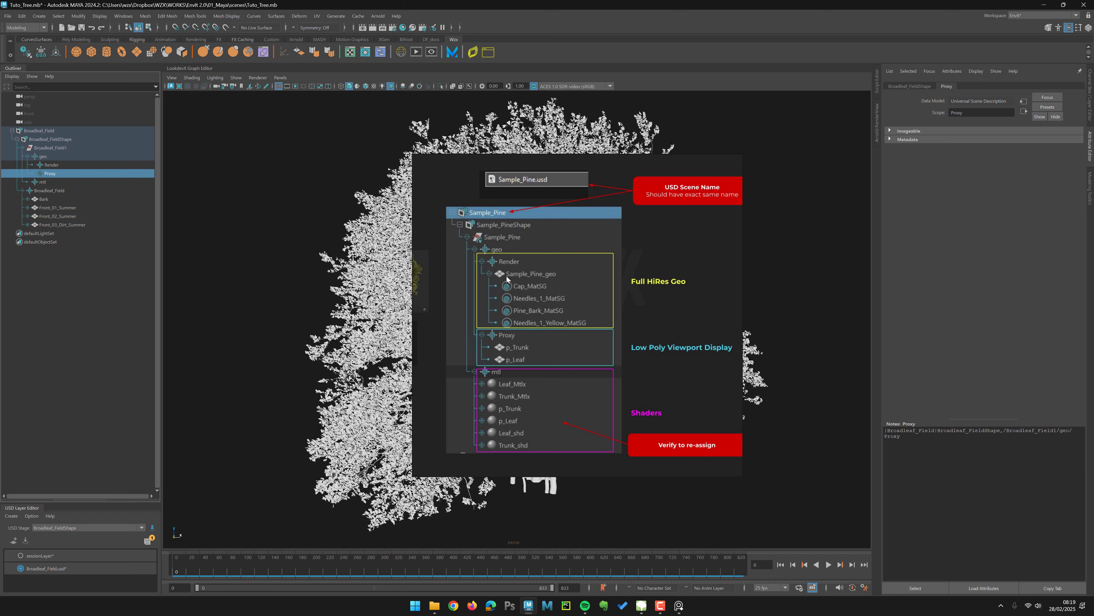
Step: Move the Bark, Front_01_Summer, Front_02_Summer and Front_03_Dirt_Summer meshes into the Render scope
click(54, 200)
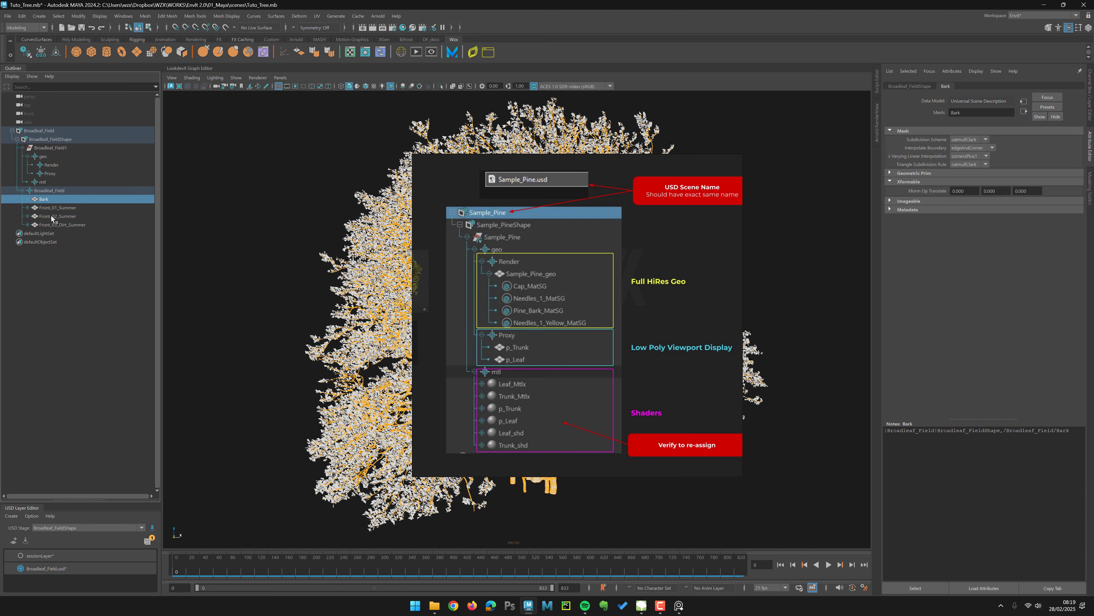
shift+click(51, 224)
middle_drag(42, 199, 61, 169)
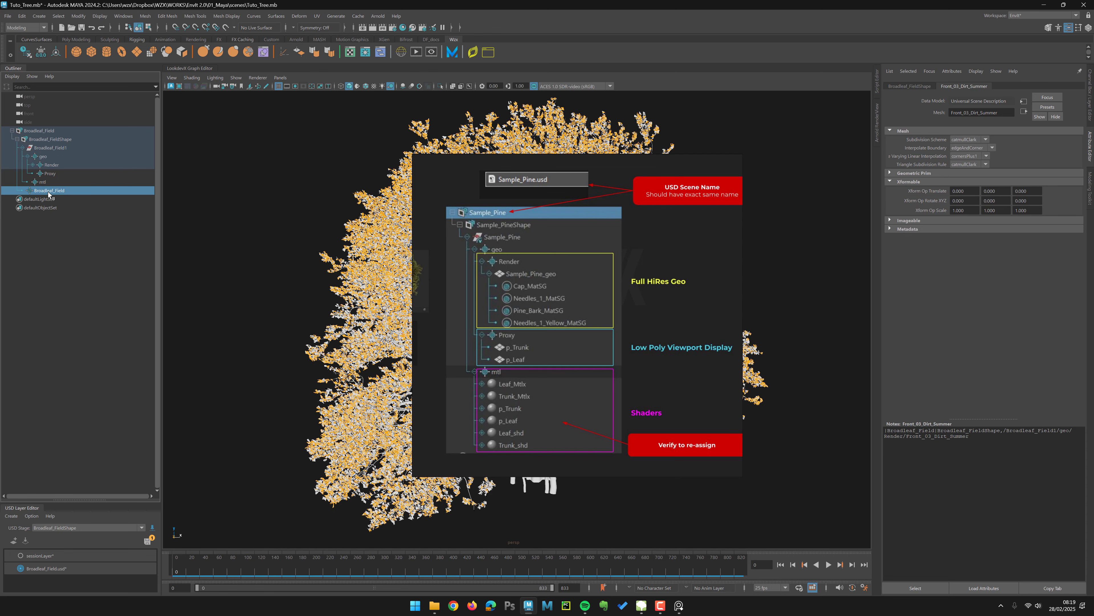
click(91, 261)
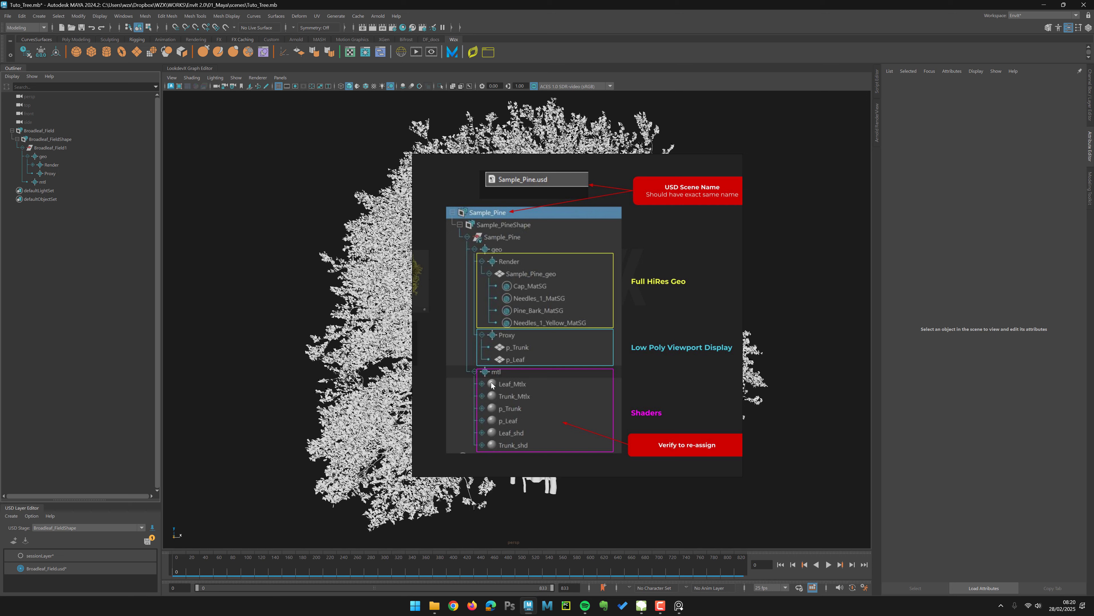
click(33, 164)
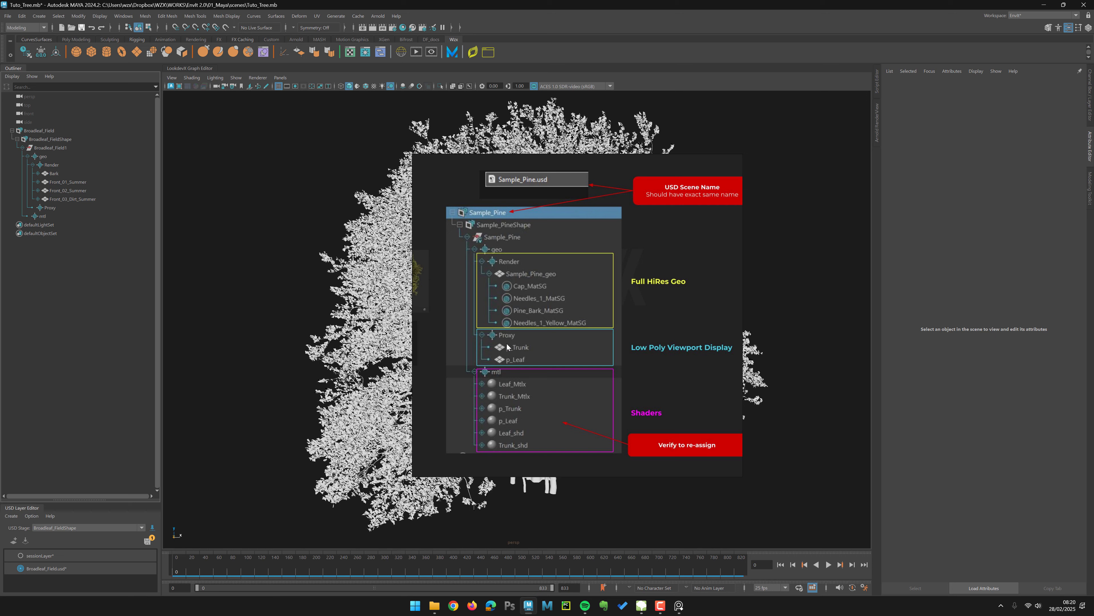
Step: Save the scene and move the reference slide out of the viewport
key(ctrl+s)
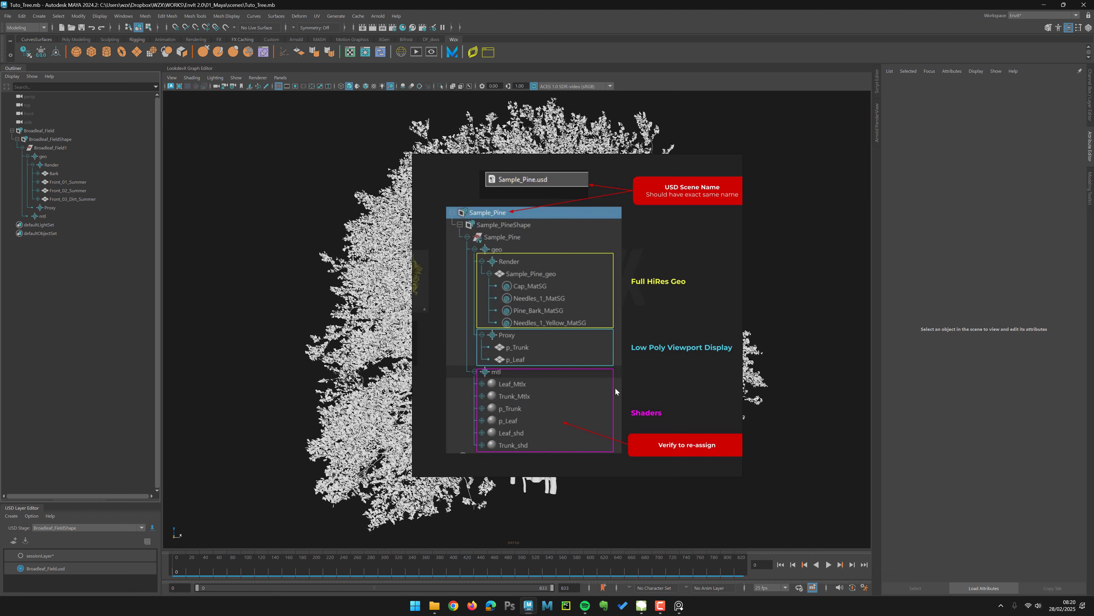
click(295, 293)
right_drag(571, 276, 0, 318)
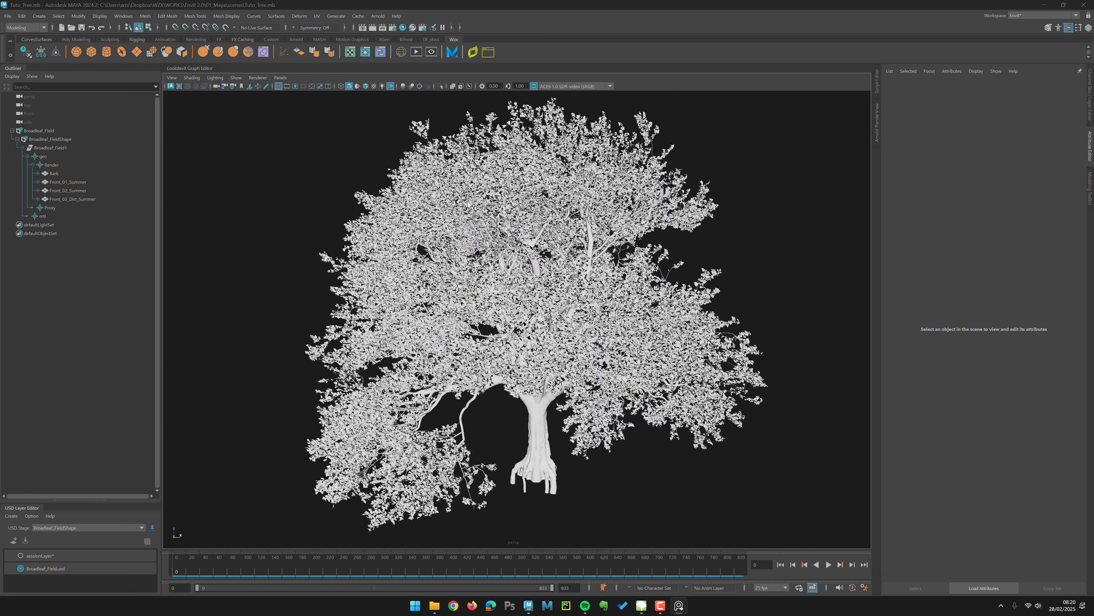
Step: Create a polygon sphere at the tree's base and scale it up
alt+right_drag(414, 176, 465, 33)
alt+right_drag(495, 319, 478, 293)
alt+drag(478, 293, 456, 289)
alt+middle_drag(457, 288, 414, 287)
click(76, 52)
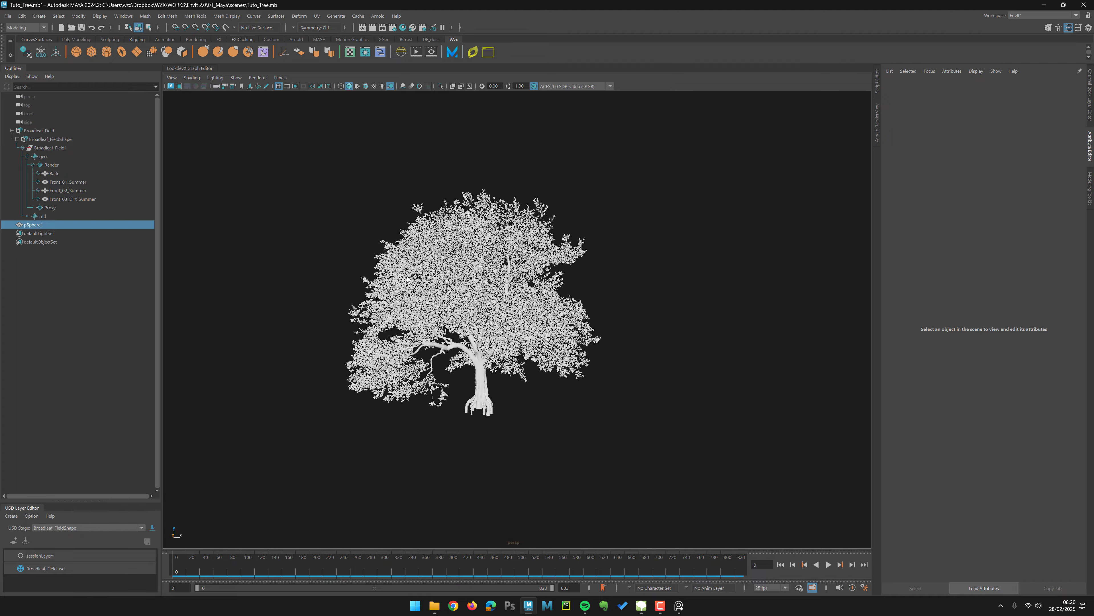
alt+drag(461, 451, 465, 456)
alt+right_drag(465, 456, 497, 454)
key(r)
drag(483, 411, 573, 409)
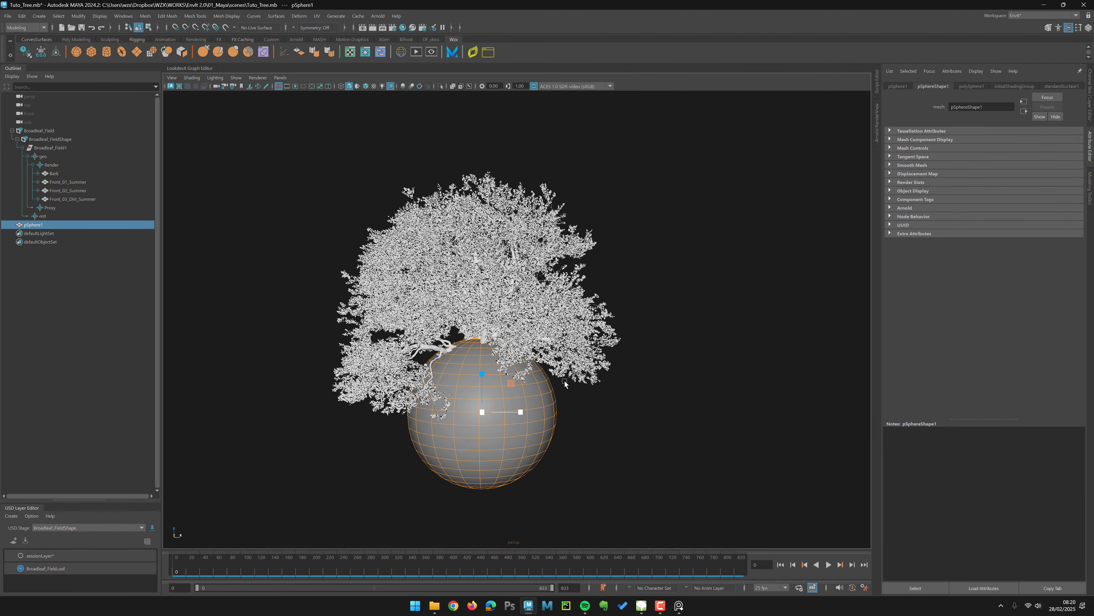
Step: Move the sphere up into the tree canopy and open the channel box
key(w)
drag(482, 369, 474, 200)
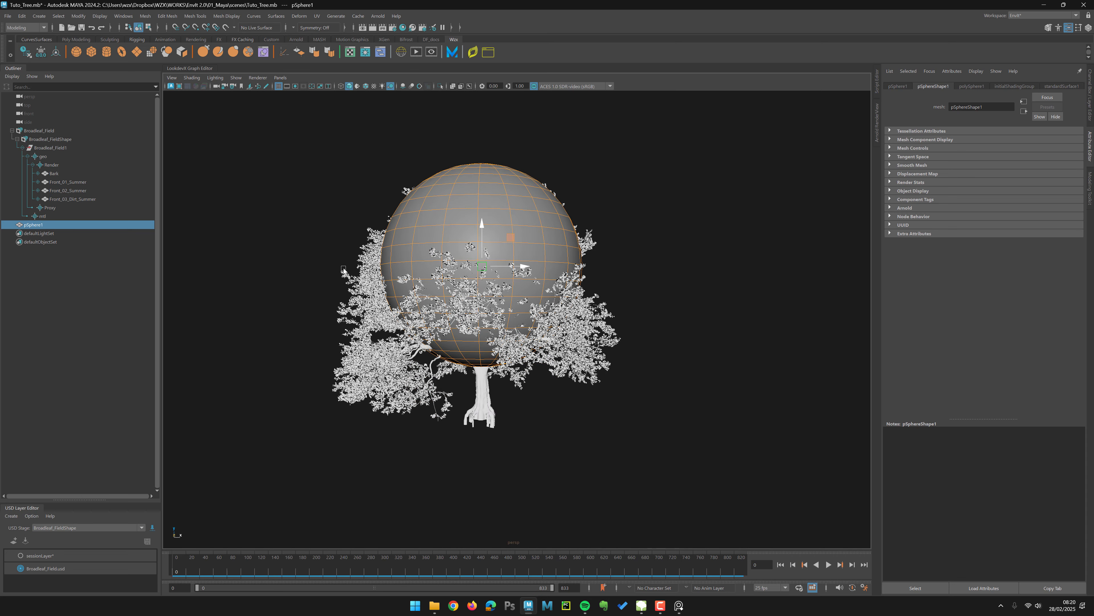
click(364, 228)
click(500, 165)
key(ctrl+a)
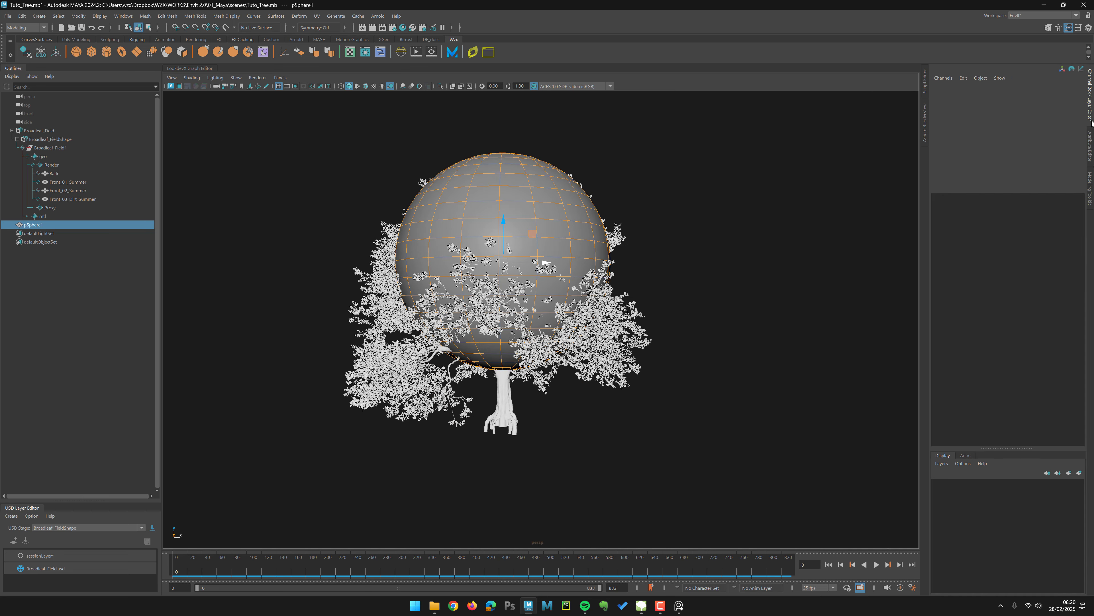
Step: Reduce the sphere's subdivisions to turn it into a low-poly mesh
click(965, 185)
drag(970, 203, 969, 210)
middle_drag(733, 233, 691, 234)
Step: Select sphere vertices and pull them with soft selection to stretch the mesh around the canopy
key(w)
alt+drag(468, 141, 431, 216)
right_drag(425, 224, 372, 230)
alt+drag(366, 232, 340, 215)
drag(332, 211, 412, 291)
key(b)
drag(352, 380, 438, 362)
drag(406, 272, 358, 308)
drag(382, 366, 355, 450)
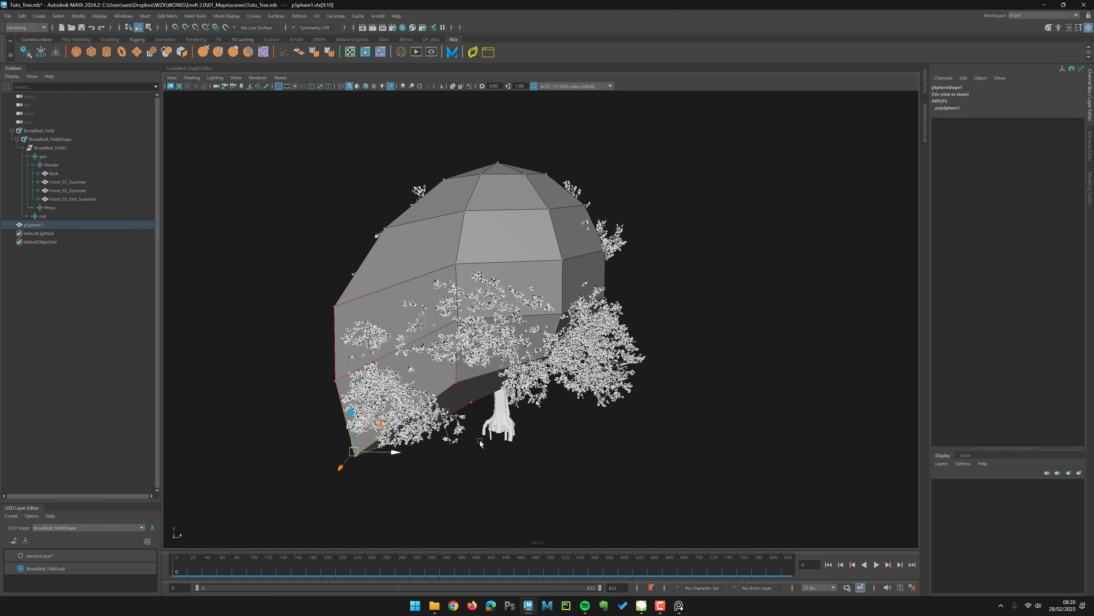
Step: Move more sphere vertices outward and inward to follow the canopy's outline
alt+drag(478, 437, 476, 439)
drag(641, 299, 577, 351)
drag(585, 339, 639, 393)
drag(616, 194, 569, 220)
drag(584, 205, 708, 257)
drag(500, 269, 471, 245)
drag(480, 253, 456, 238)
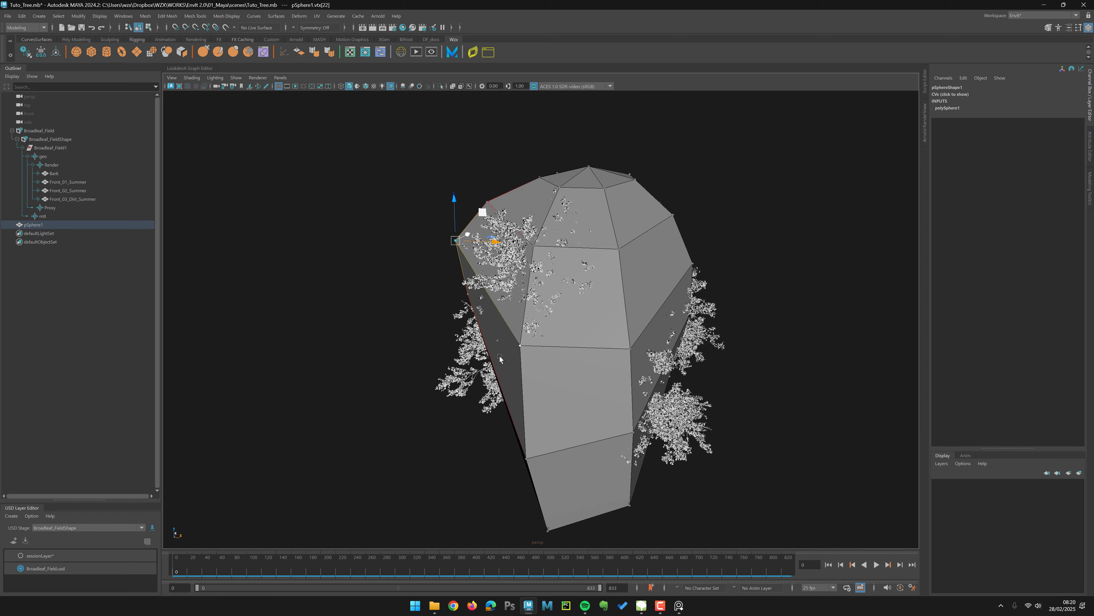
alt+drag(500, 356, 518, 356)
drag(502, 309, 524, 353)
middle_drag(525, 355, 451, 404)
alt+drag(452, 402, 410, 397)
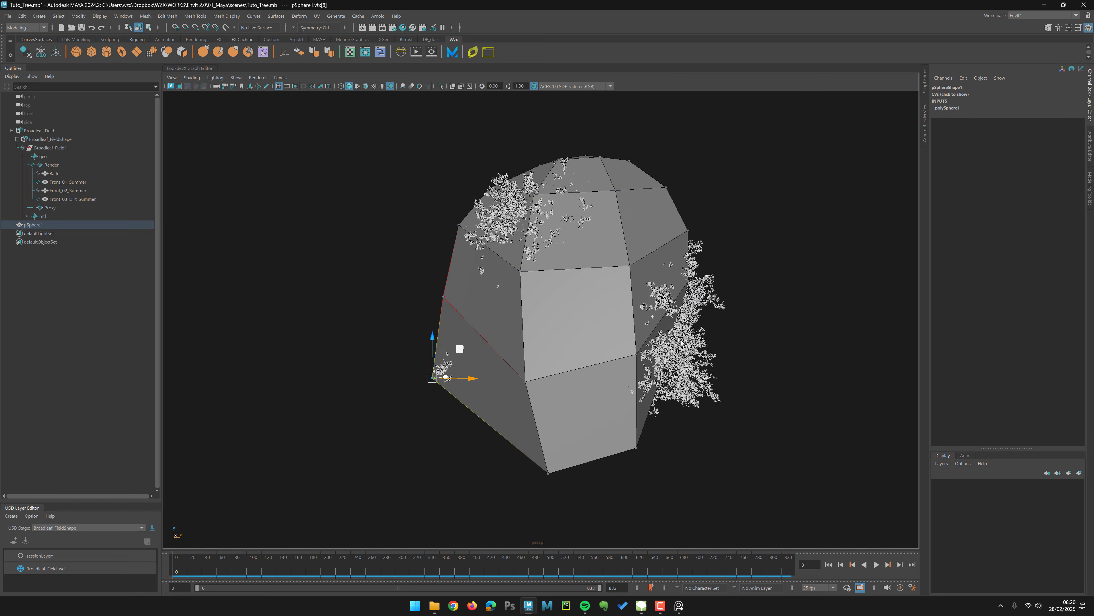
Step: Adjust the lower sphere vertices so the proxy mesh wraps the underside of the canopy
drag(681, 316, 685, 387)
click(583, 305)
right_drag(576, 384, 592, 368)
right_drag(534, 352, 511, 352)
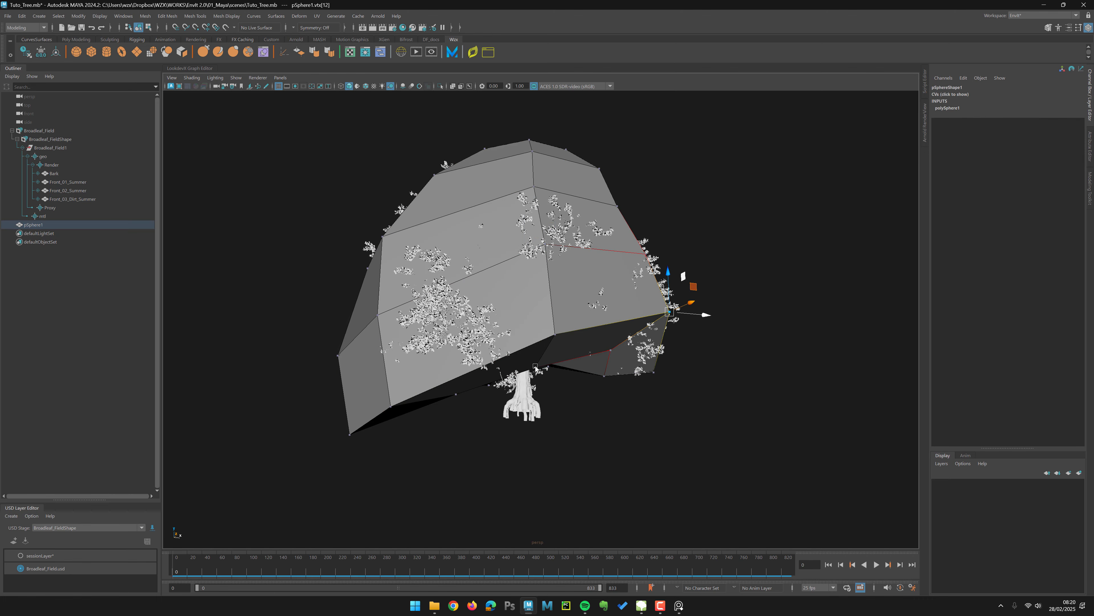
click(535, 368)
drag(534, 367, 528, 340)
right_drag(563, 447, 580, 430)
alt+drag(580, 430, 532, 421)
Step: Create a polygon cylinder at the trunk and lower its axis subdivisions
scroll(471, 347, up, 3)
click(224, 150)
click(106, 52)
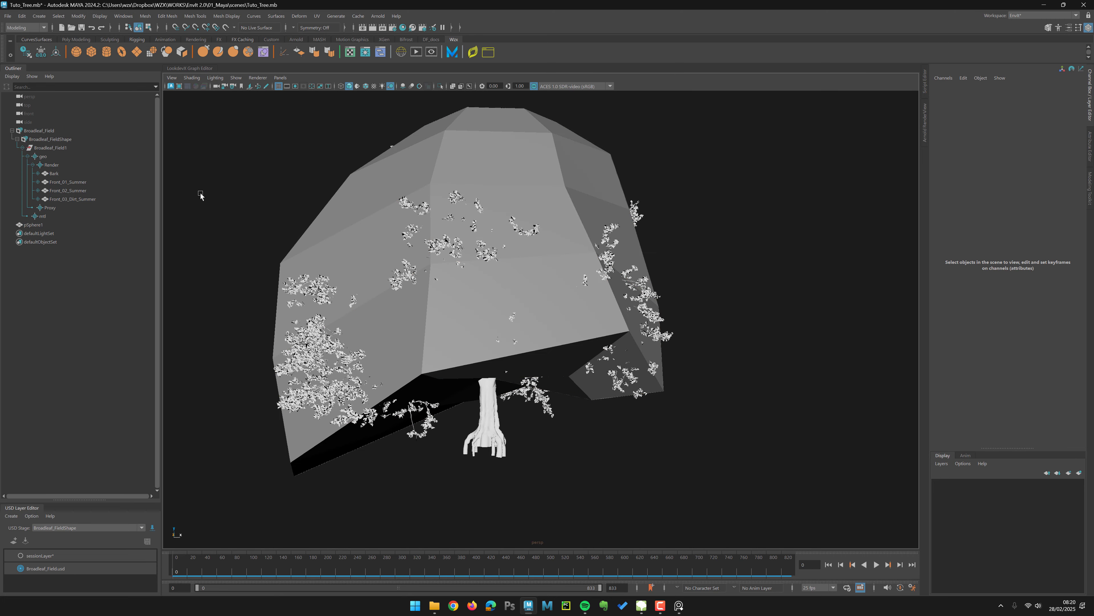
alt+middle_drag(492, 476, 518, 377)
alt+drag(518, 377, 505, 259)
key(r)
click(955, 183)
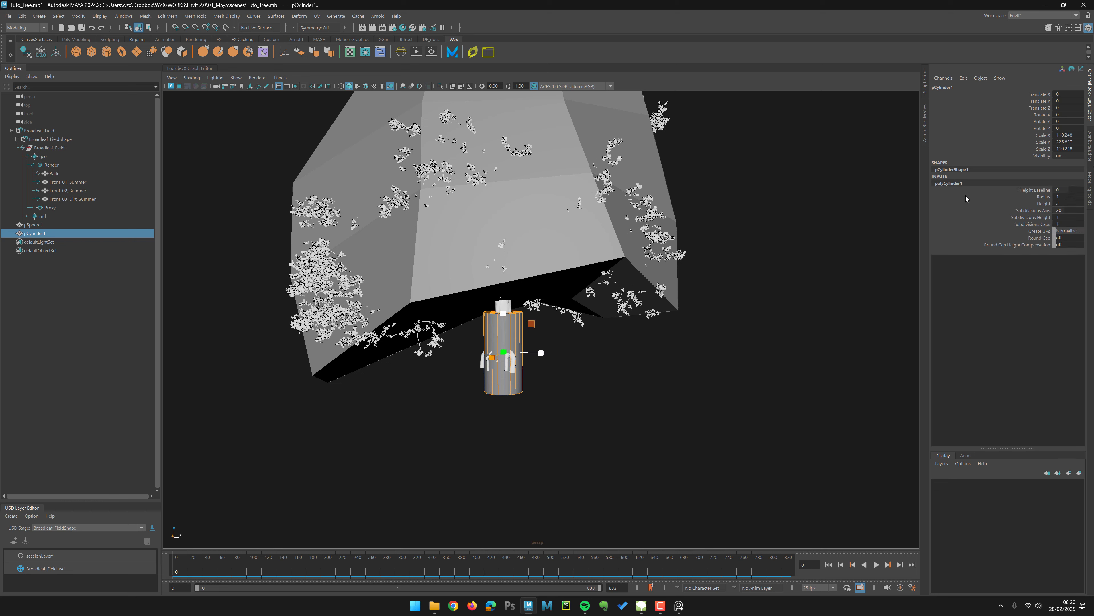
click(1044, 211)
middle_drag(752, 313, 403, 273)
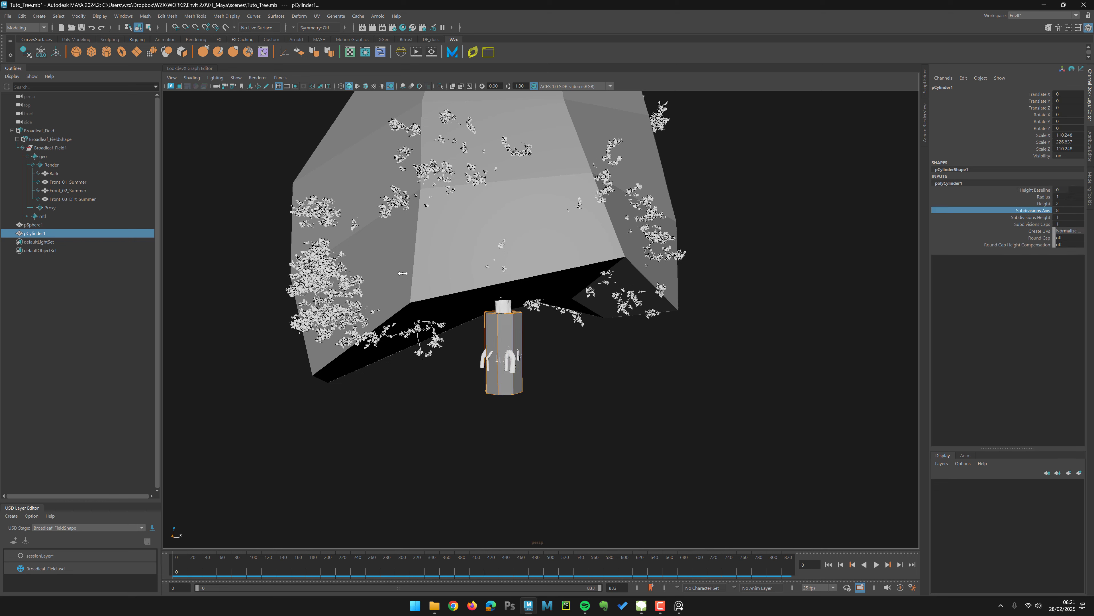
Step: Scale the cylinder to the trunk's height and move it up along the trunk
drag(504, 314, 511, 292)
drag(514, 214, 495, 295)
key(w)
drag(502, 255, 502, 265)
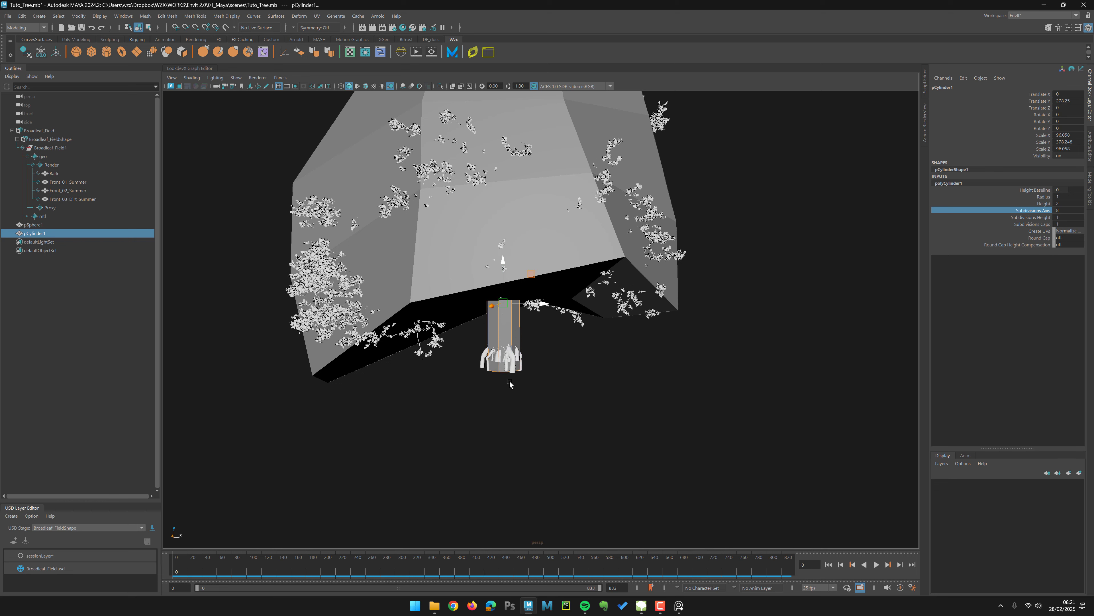
Step: Rename the cylinder Trunk_Lod and the sphere Leaves_Lod
scroll(455, 391, up, 4)
double_click(42, 233)
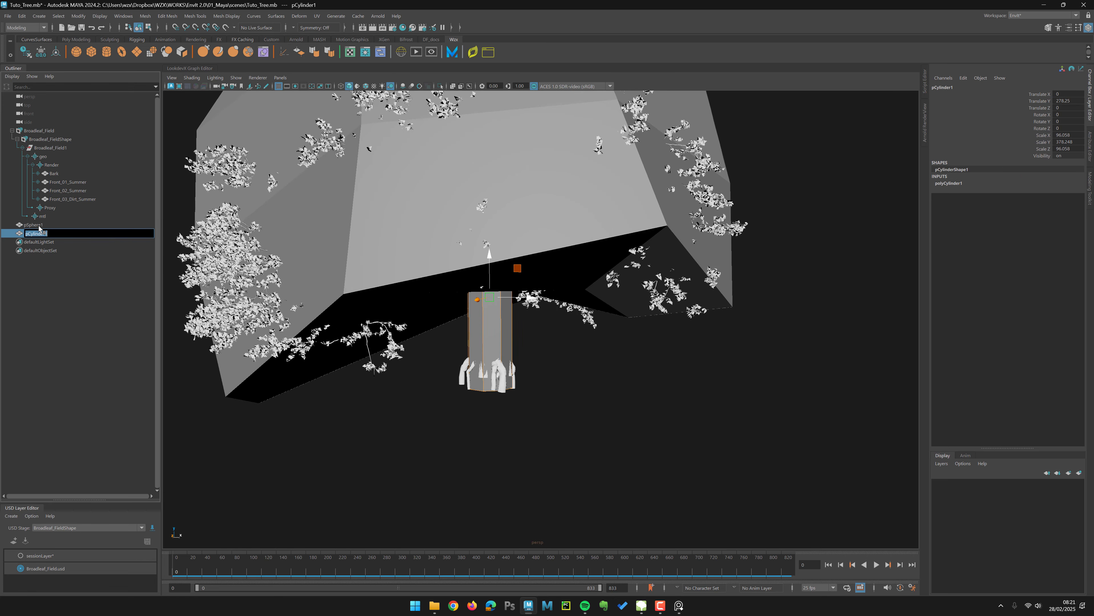
text(Trun)
text(k_Lod)
key(Return)
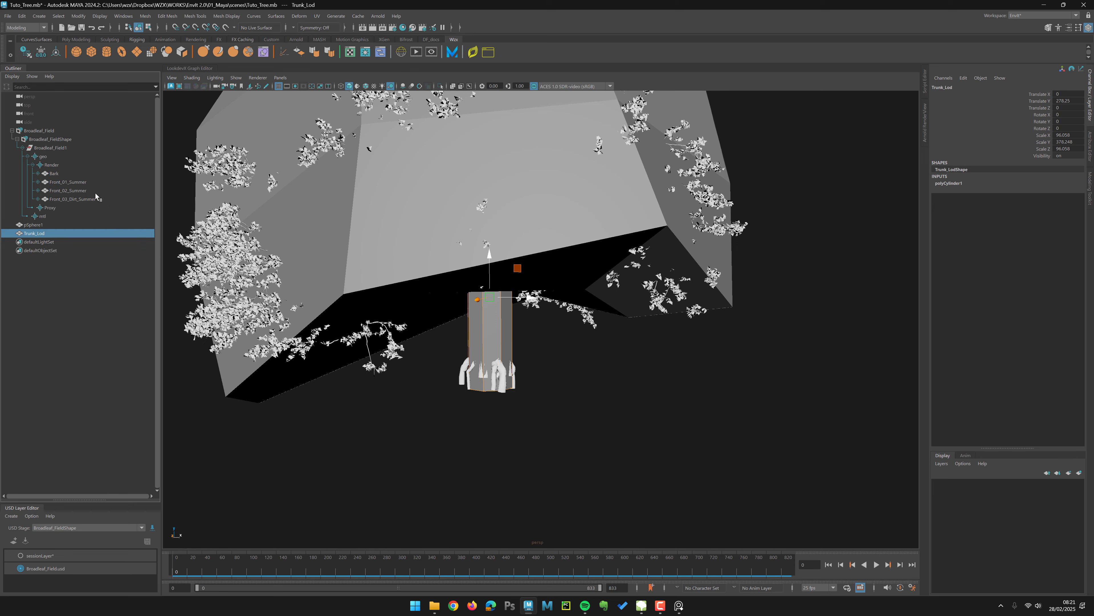
double_click(42, 224)
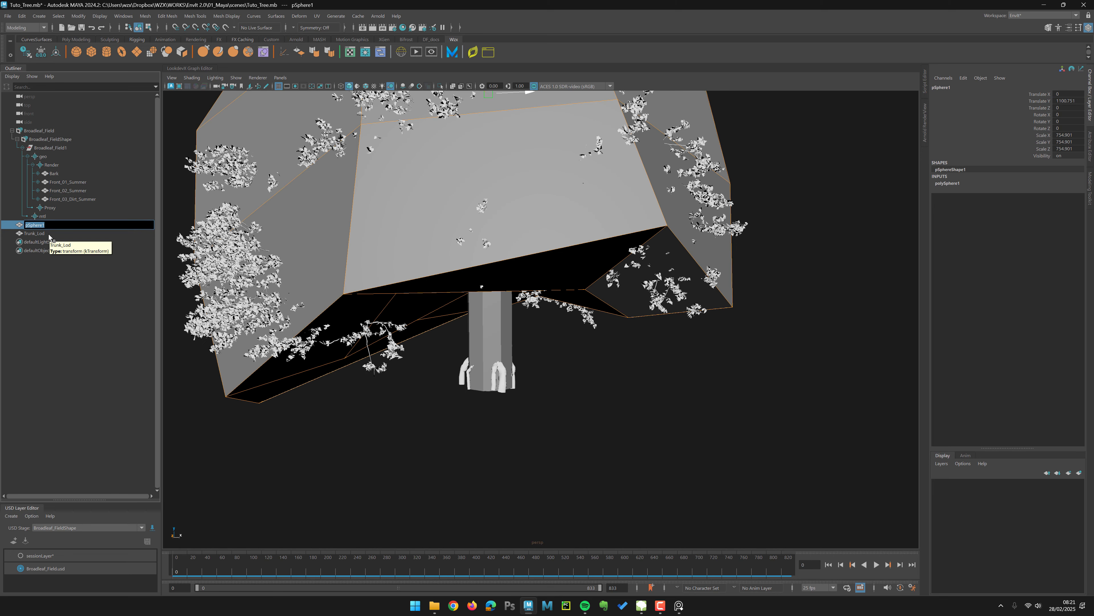
text(Leaves_Lod)
key(Return)
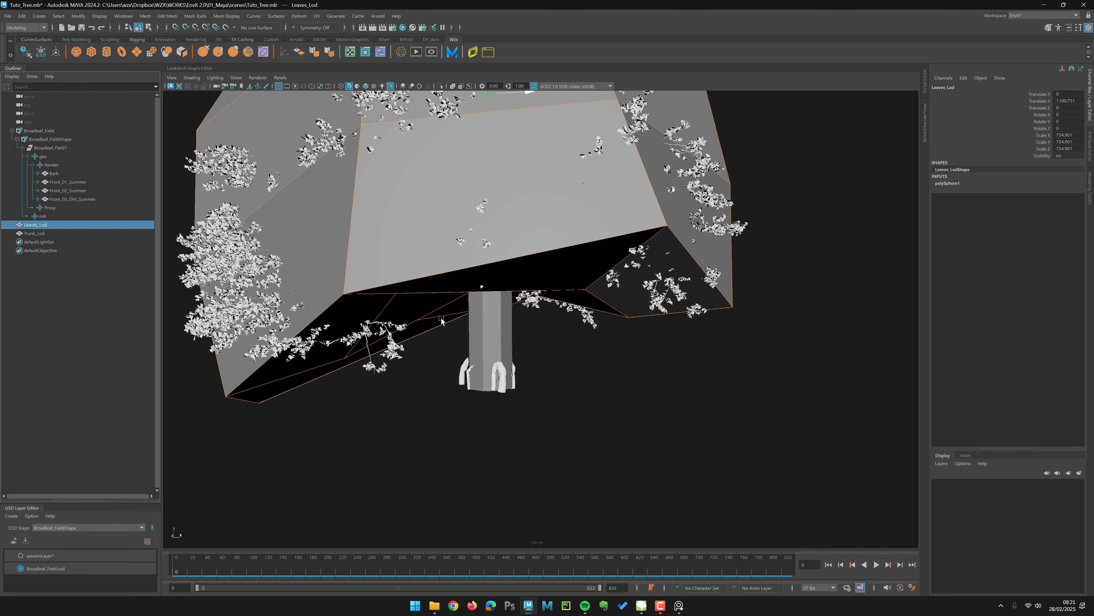
Step: Duplicate the Trunk_Lod mesh as USD data into the Broadleaf_FieldShape stage
alt+middle_drag(275, 248, 291, 261)
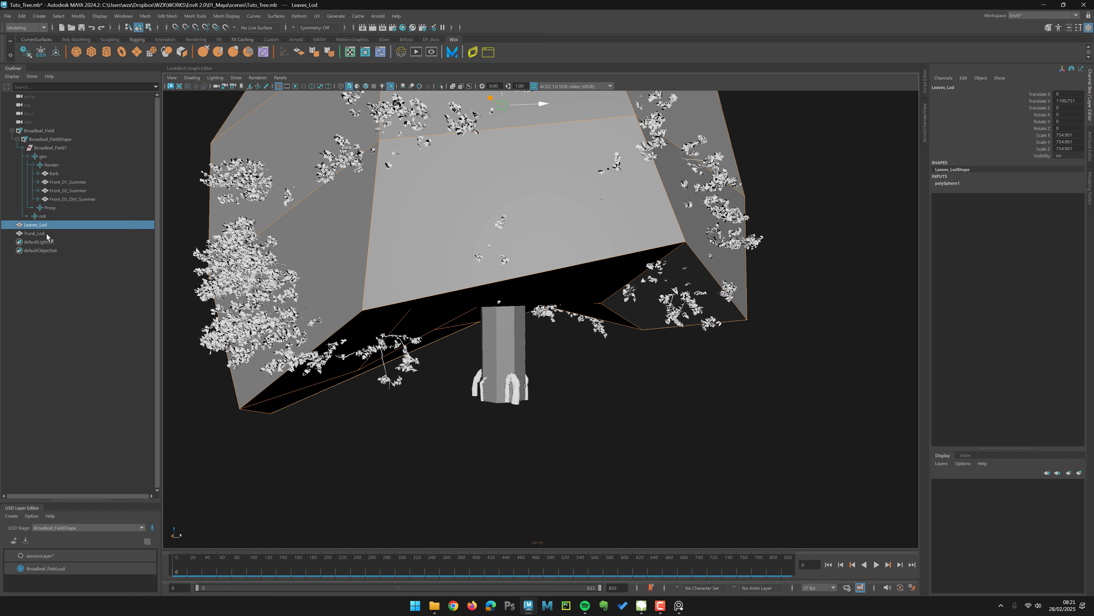
click(39, 233)
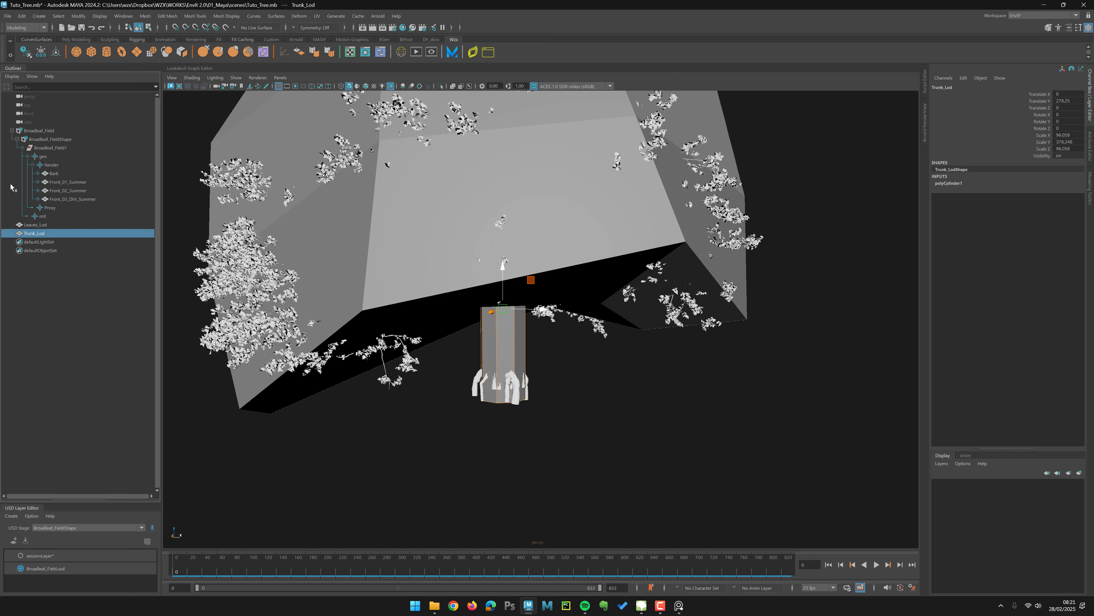
click(30, 226)
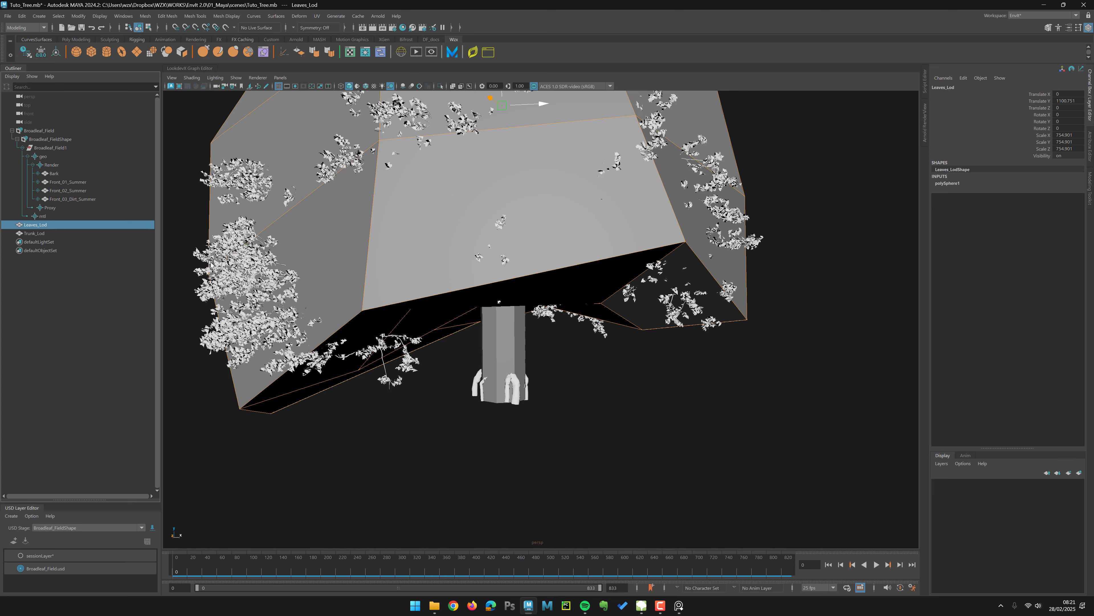
drag(196, 240, 205, 262)
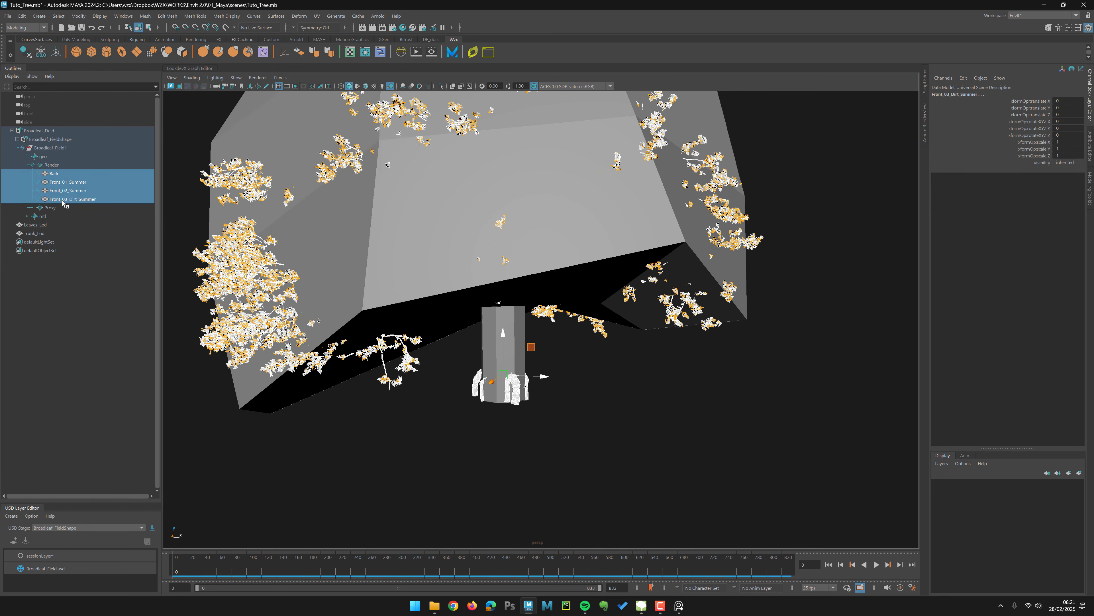
click(12, 130)
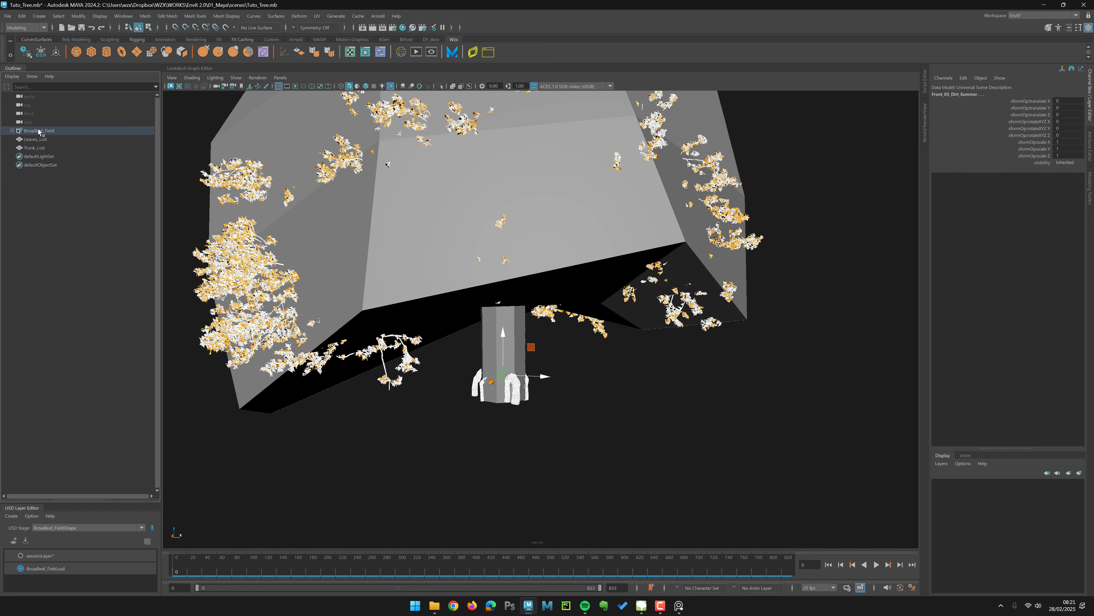
click(37, 139)
click(35, 148)
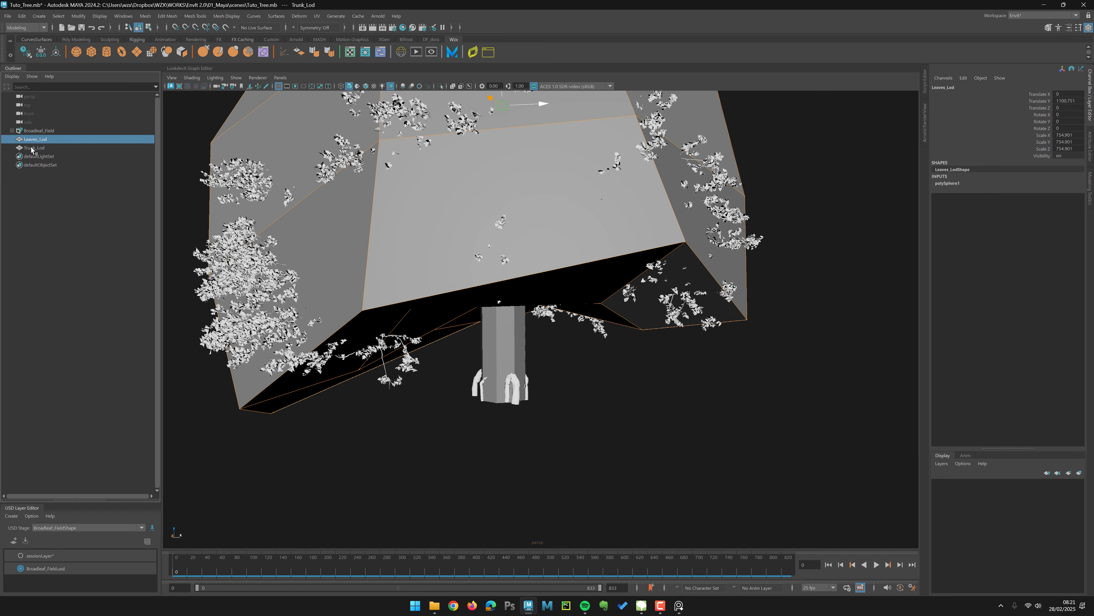
click(12, 131)
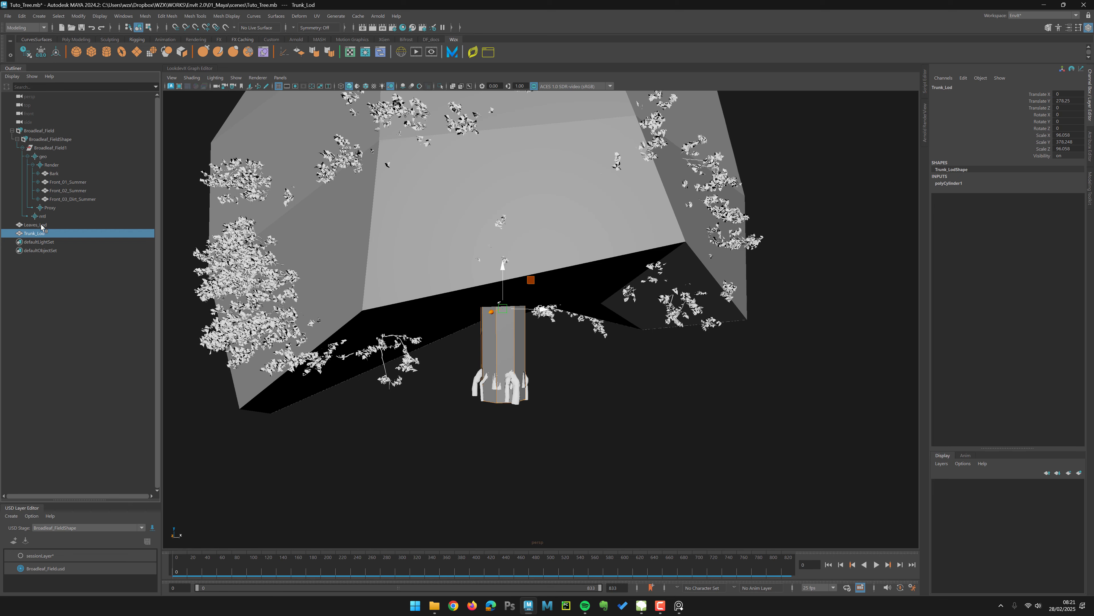
ctrl+click(42, 225)
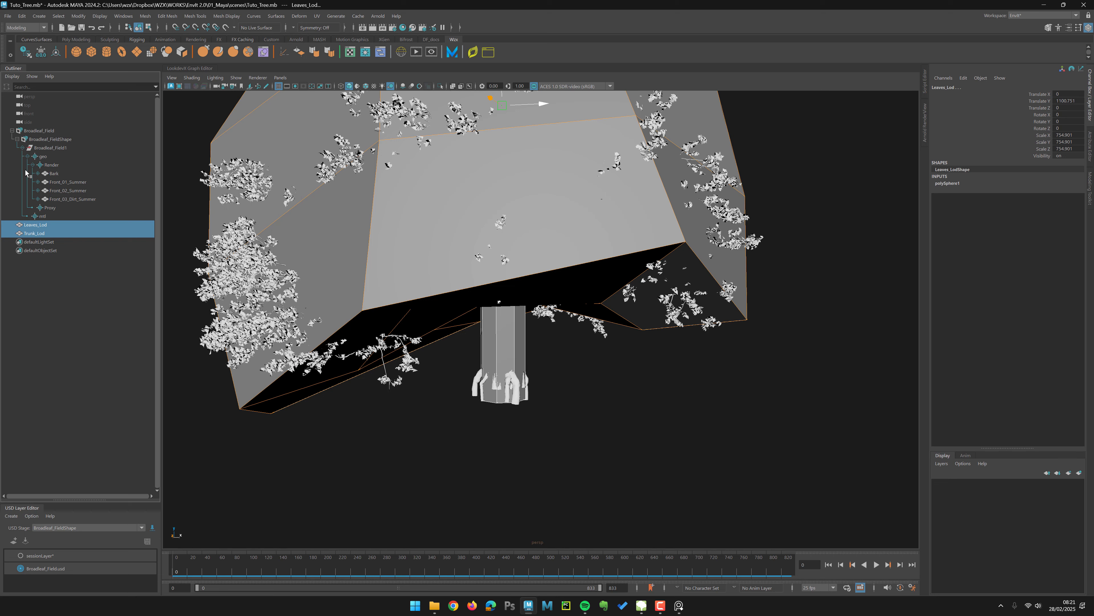
click(37, 233)
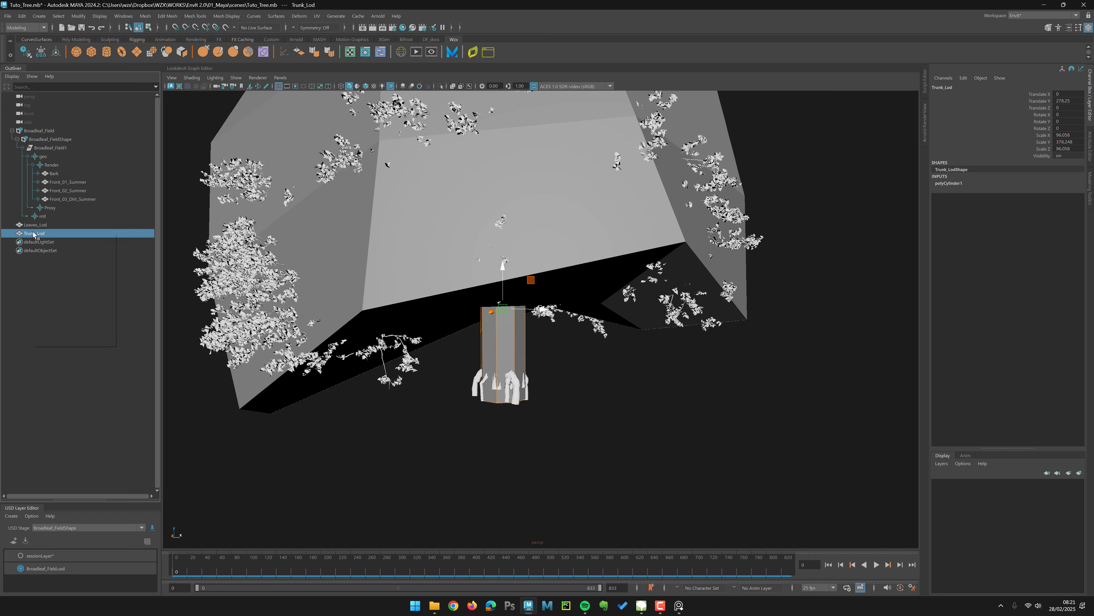
right_click(34, 234)
mouse_move(48, 241)
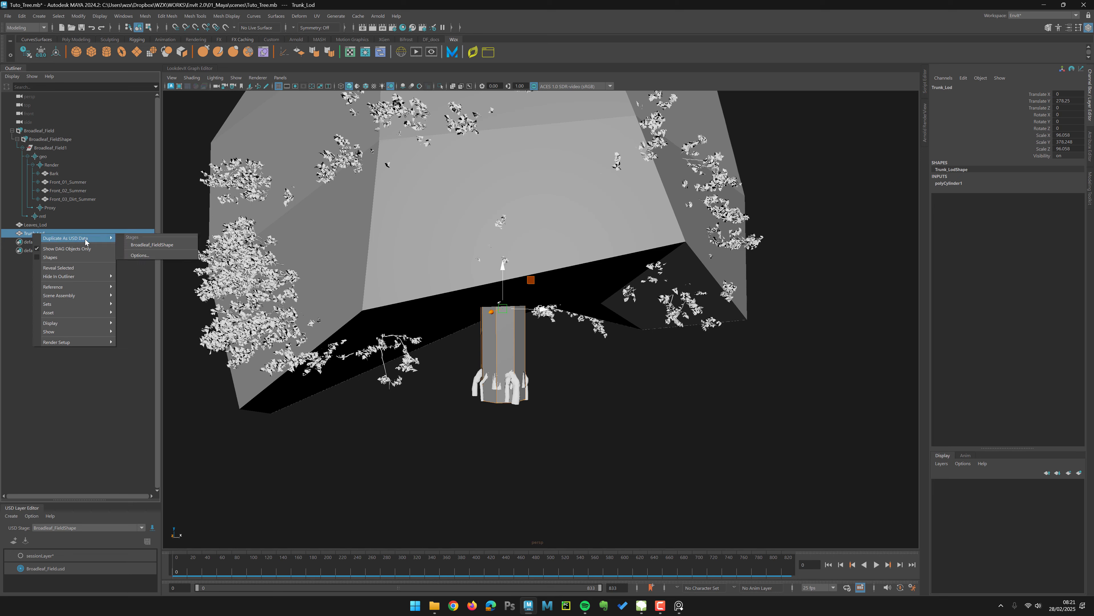
click(154, 244)
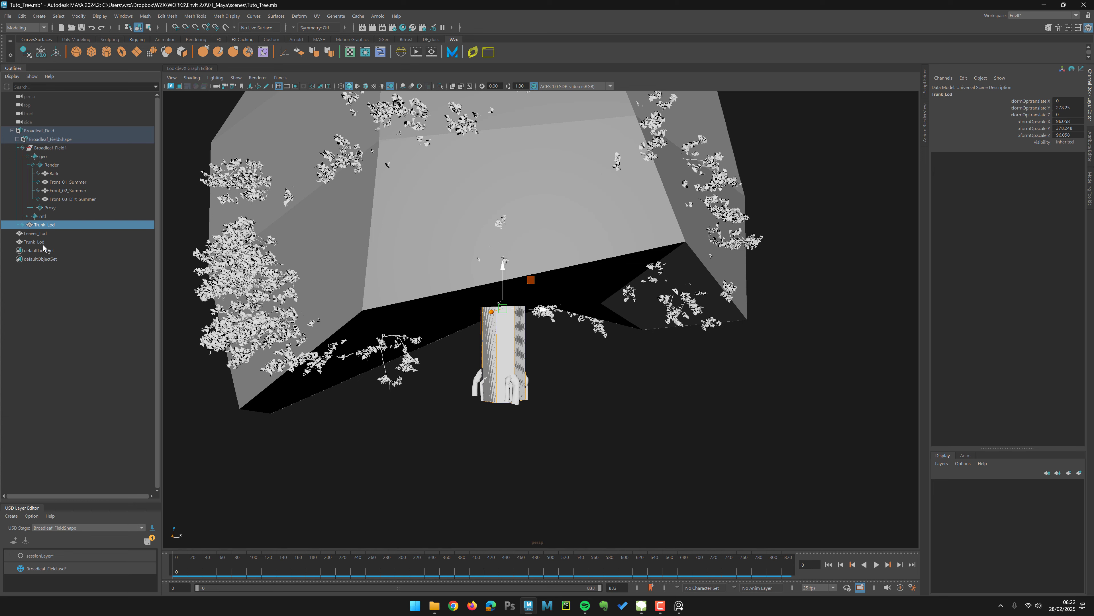
Step: Hide the original Maya Trunk_Lod mesh
click(31, 242)
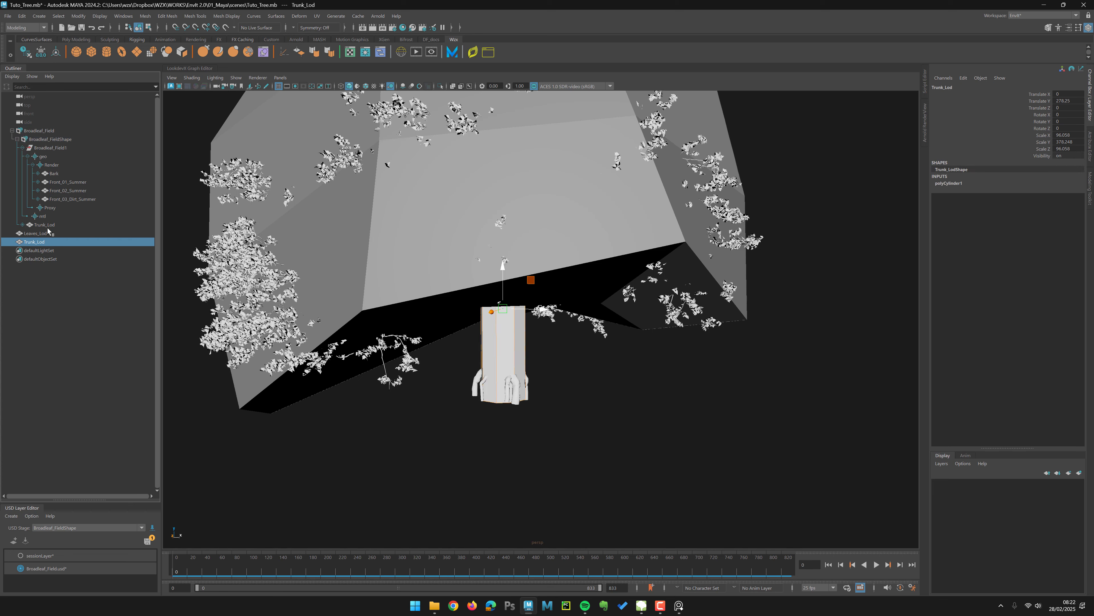
click(48, 226)
click(37, 243)
middle_drag(372, 334, 414, 374)
key(ctrl+z)
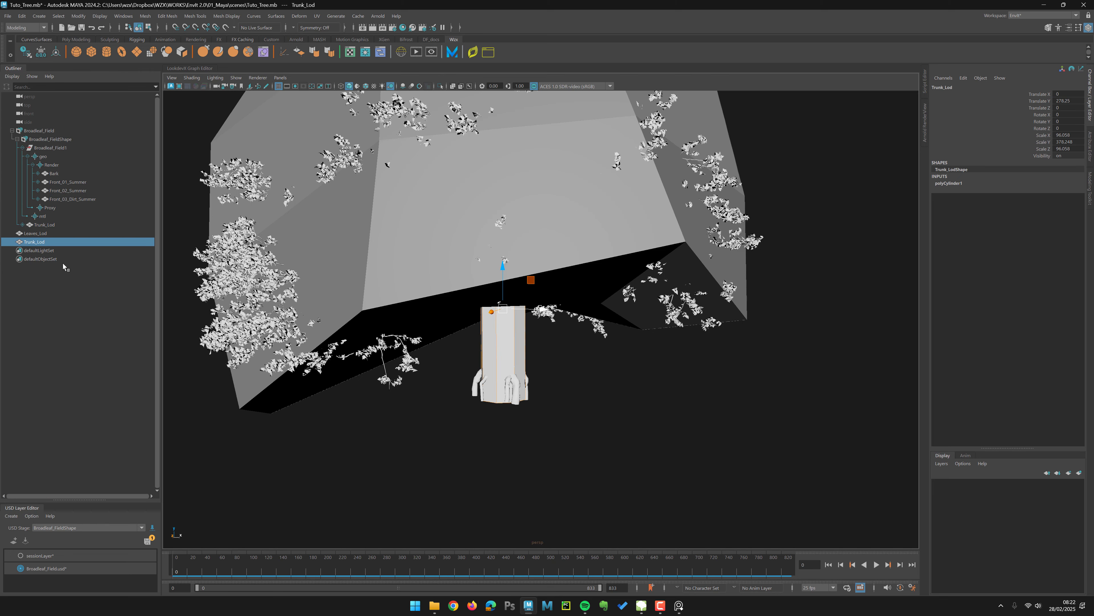
key(ctrl+h)
Step: Duplicate the Leaves_Lod mesh as USD data into the Broadleaf_FieldShape stage
click(43, 233)
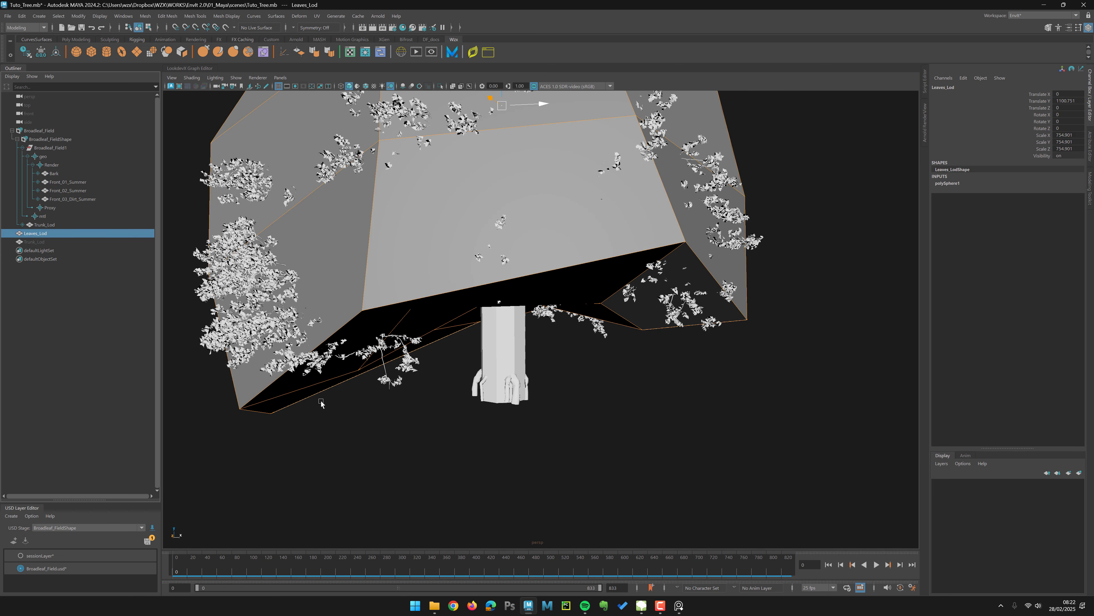
right_click(35, 235)
mouse_move(109, 239)
click(154, 245)
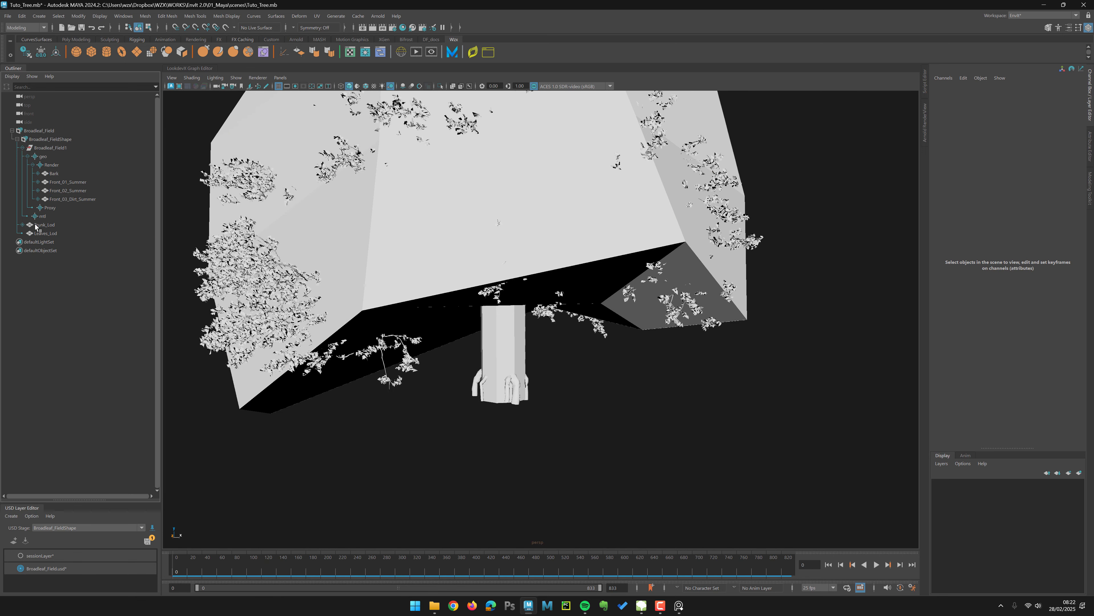
Step: Delete the bottom, sides and top subsets under the USD Trunk_Lod prim
click(21, 225)
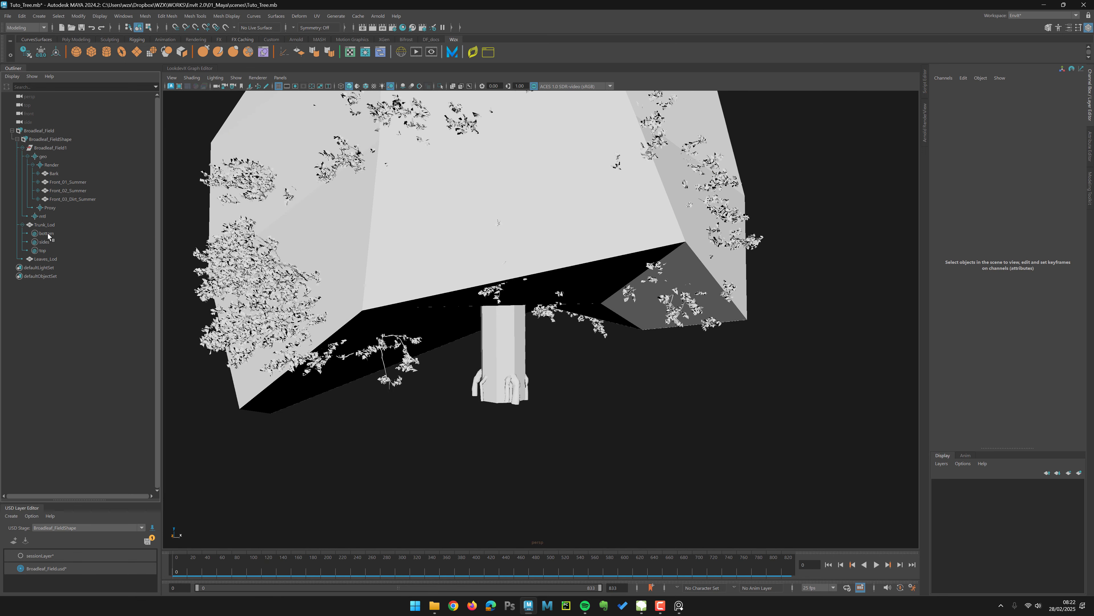
click(49, 234)
shift+click(47, 249)
key(Delete)
Step: Move the USD Trunk_Lod and Leaves_Lod prims into the Proxy scope
click(44, 225)
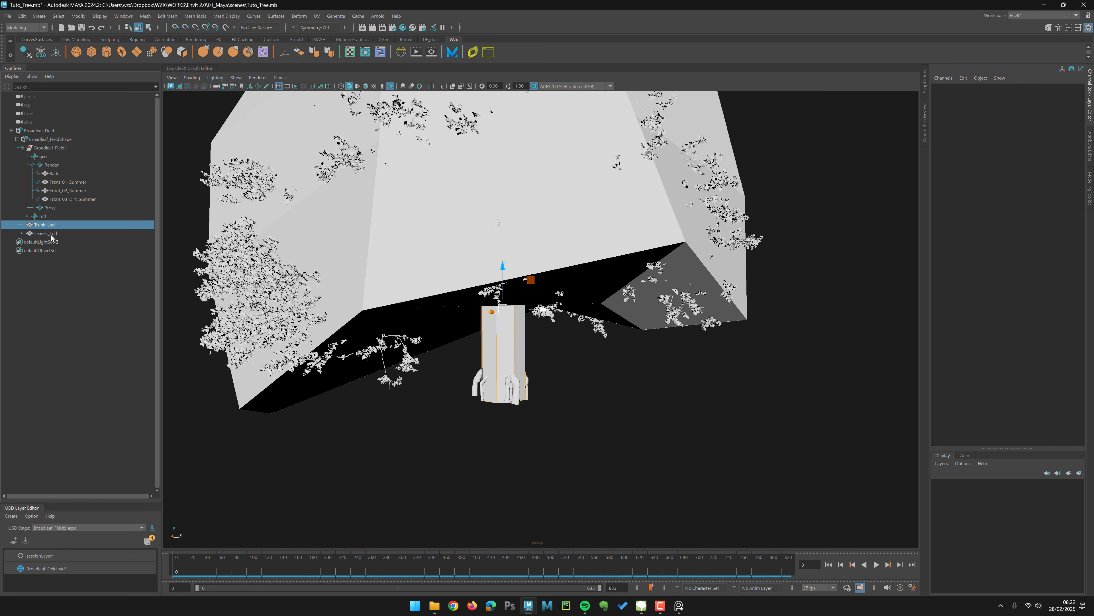
shift+click(46, 233)
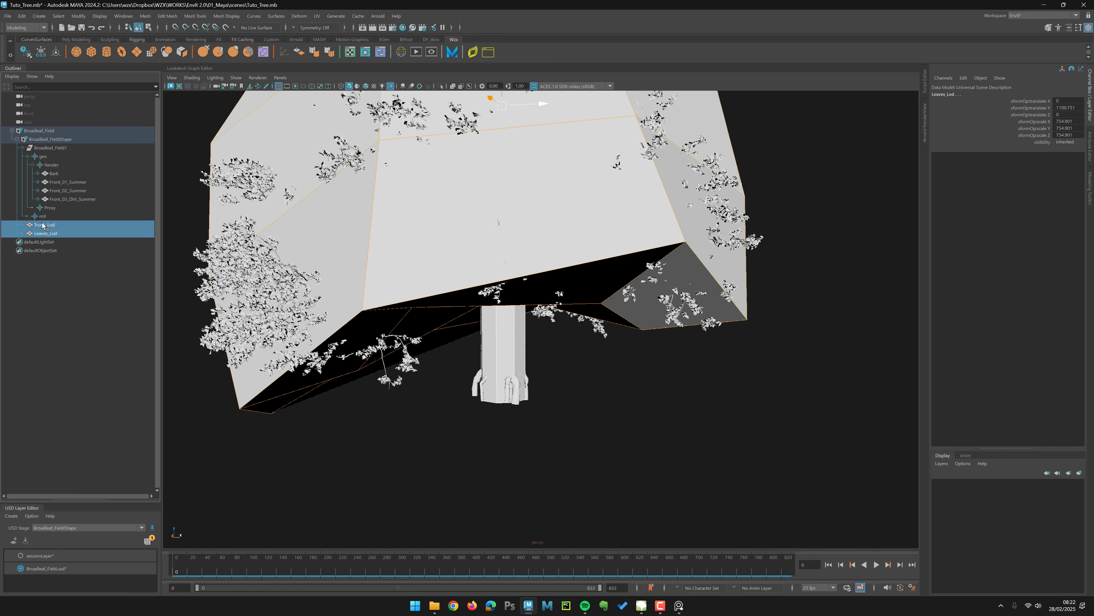
middle_drag(51, 219, 48, 207)
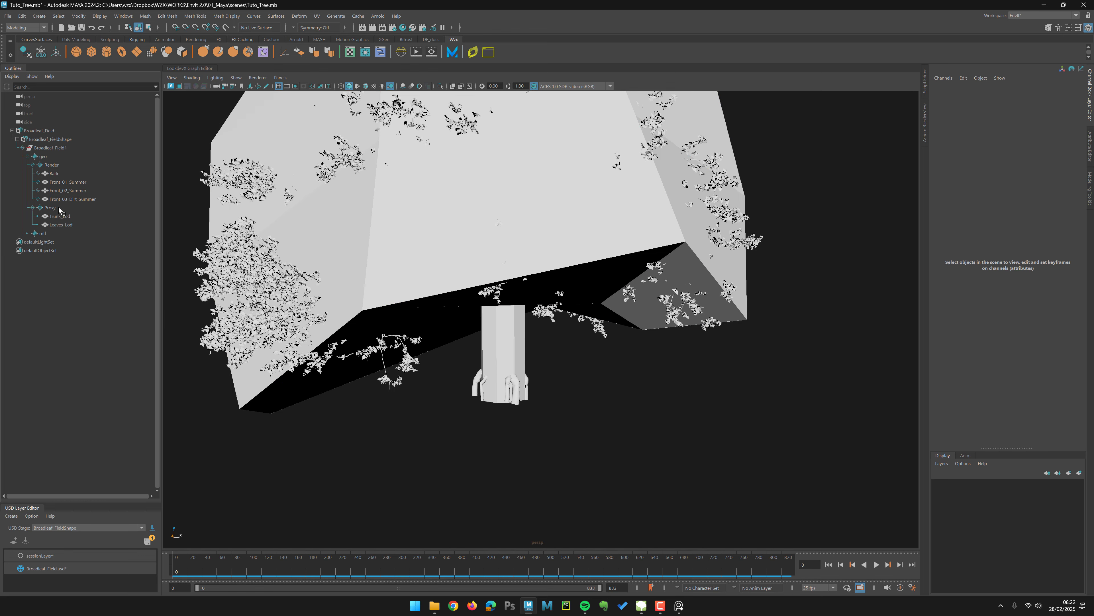
Step: Hide the Proxy prim to show the full-resolution tree
click(54, 207)
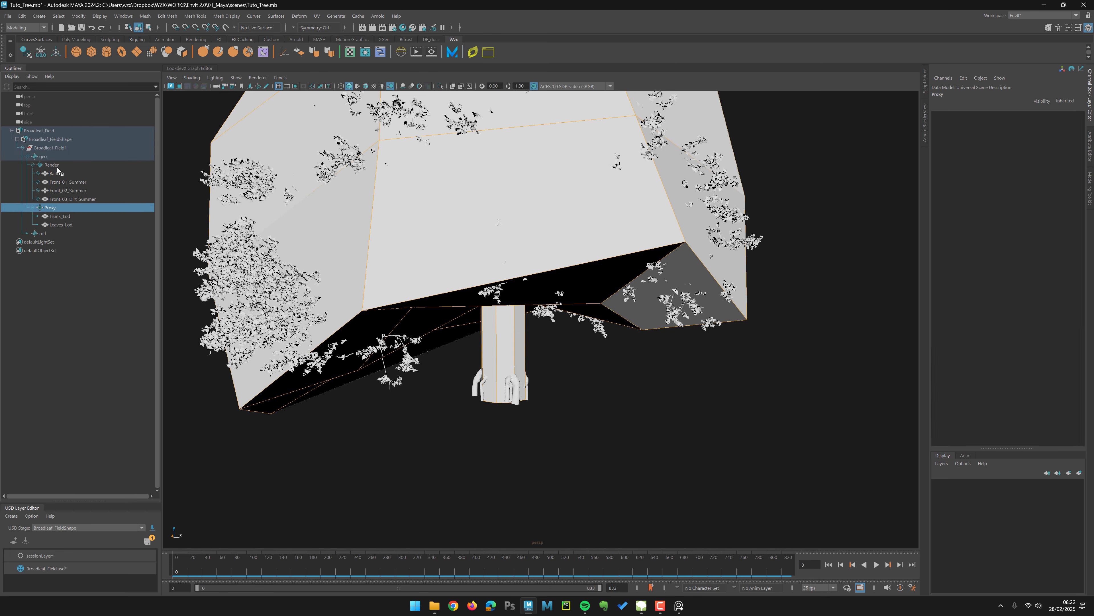
click(57, 167)
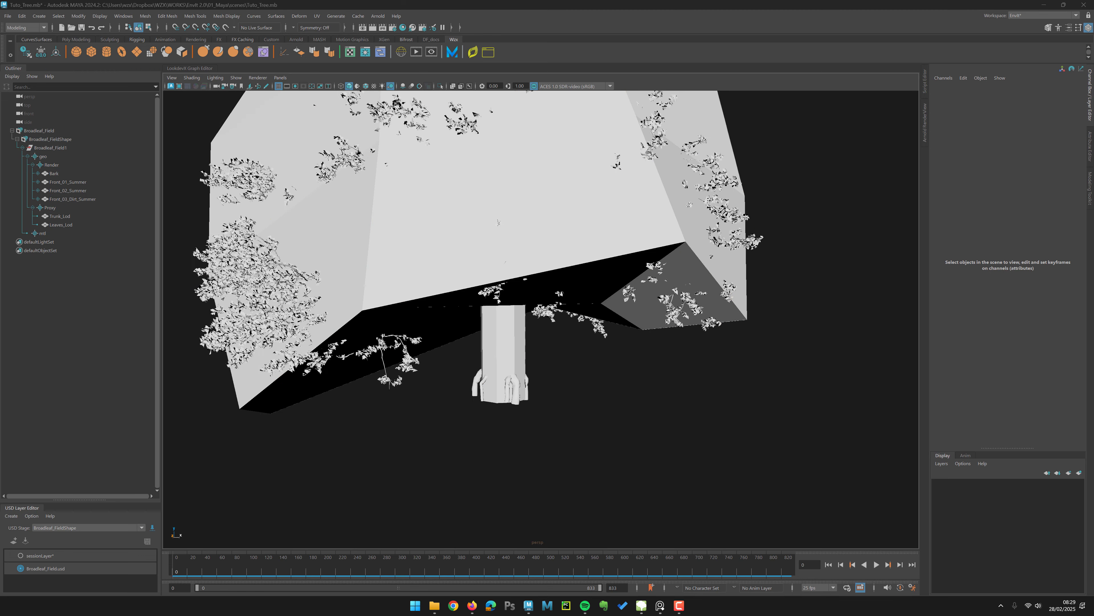
mouse_move(410, 245)
alt+mouse_down()
mouse_move(386, 241)
mouse_move(427, 259)
alt+mouse_up()
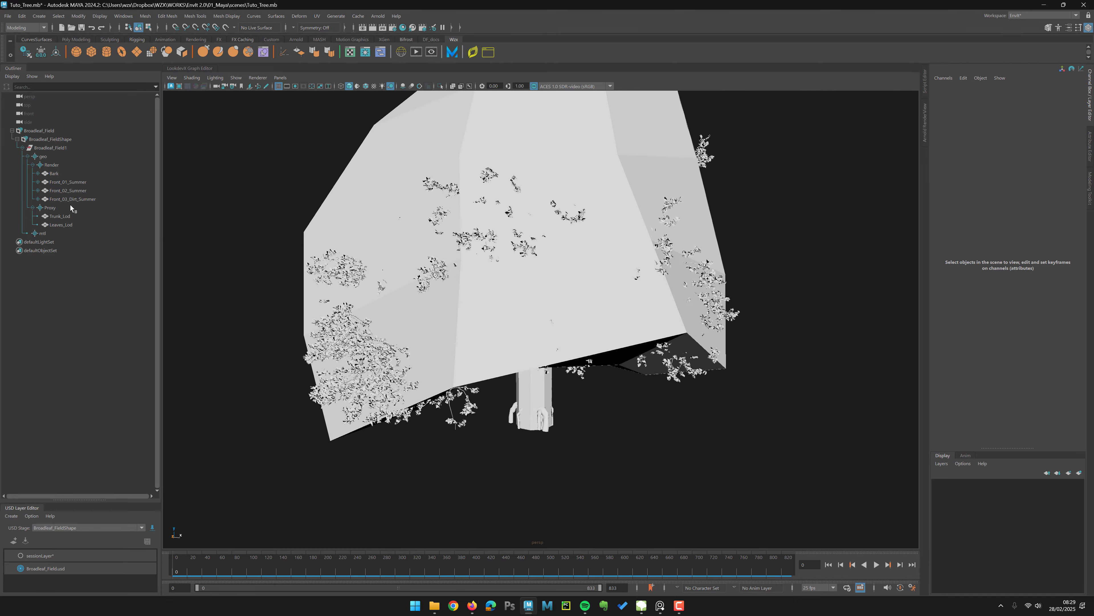
click(71, 207)
key(ctrl+h)
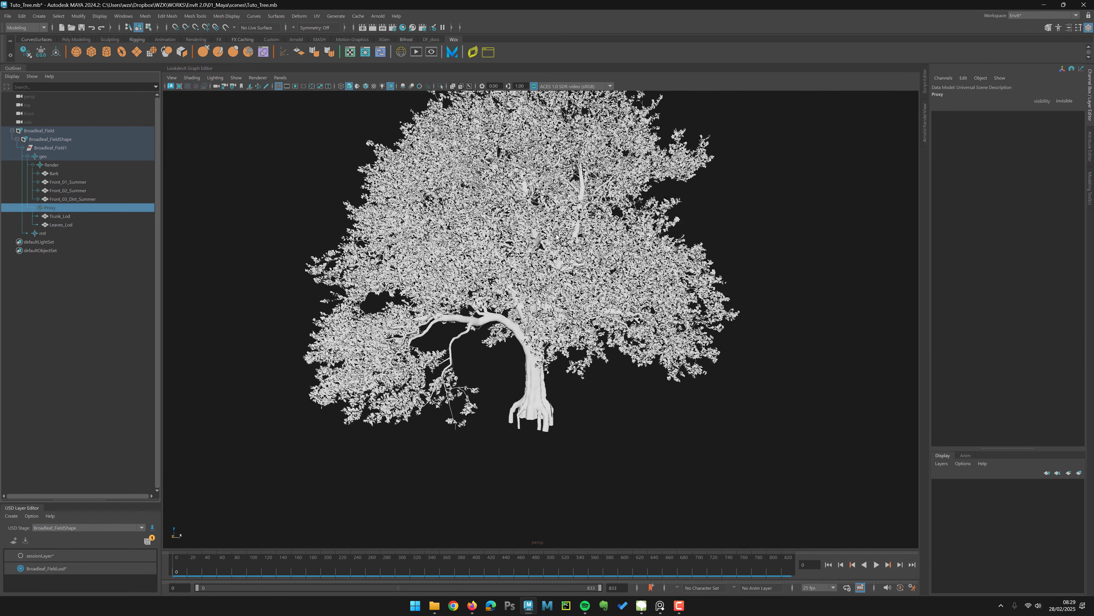
Step: Frame the tree in the viewport and open the Arnold RenderView
key(f)
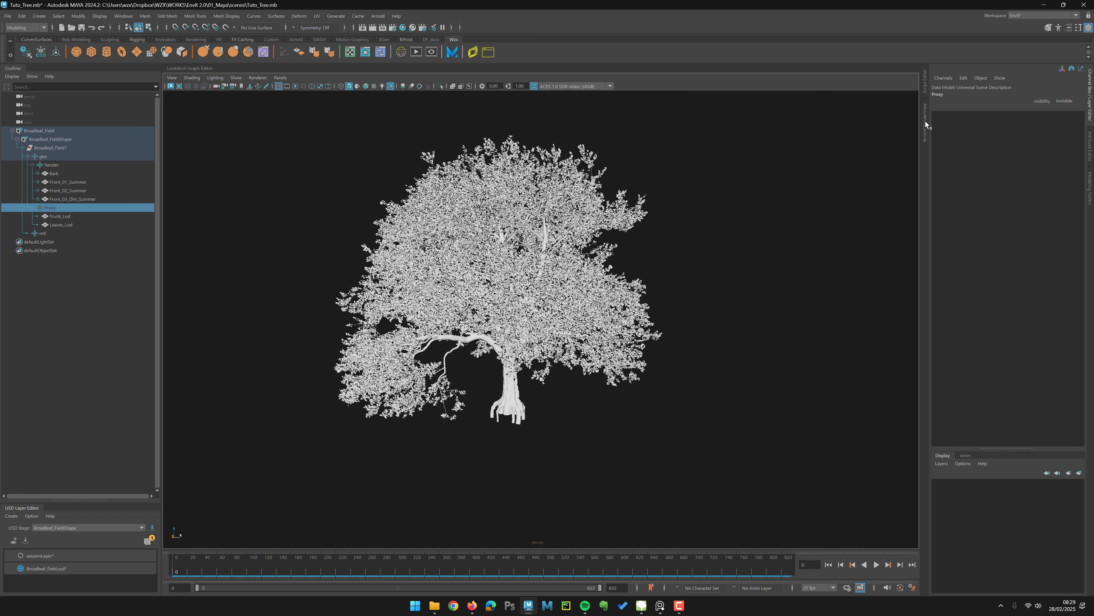
click(926, 125)
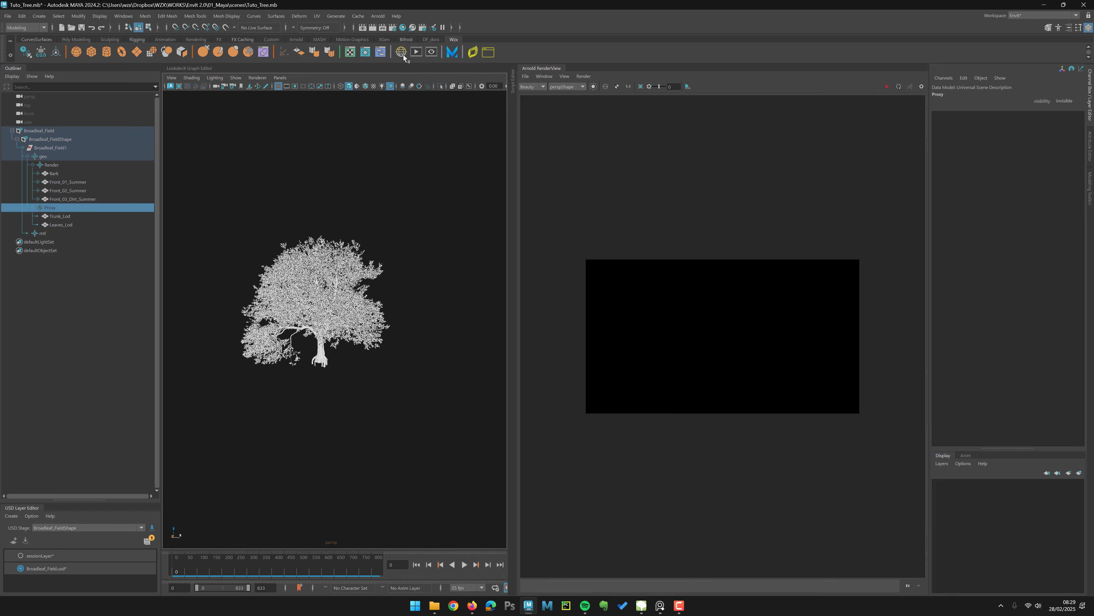
Step: Create an Arnold sky dome light and scale it down uniformly to about 0.131
click(401, 52)
scroll(398, 238, up, 3)
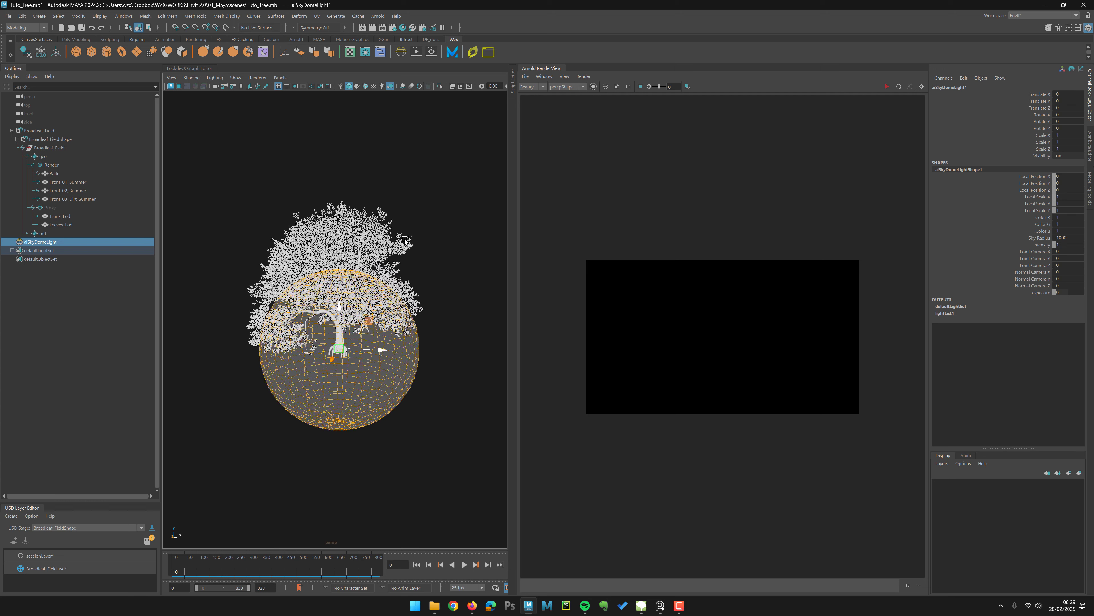
key(r)
middle_drag(430, 226, 335, 206)
key(w)
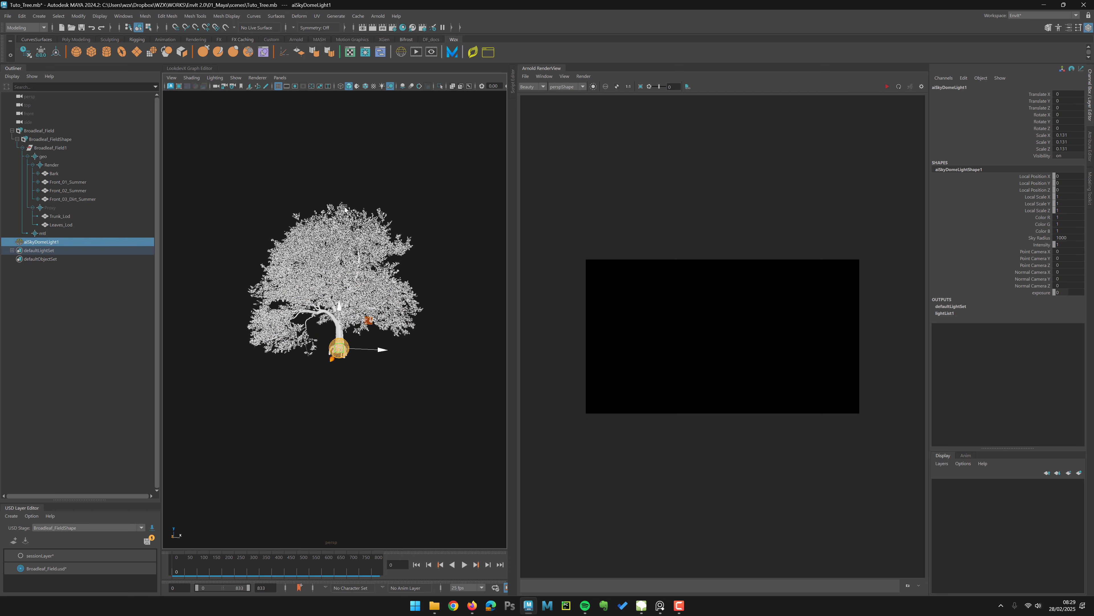
Step: Assign a new Arnold Standard Surface material to the Bark prim
click(1091, 143)
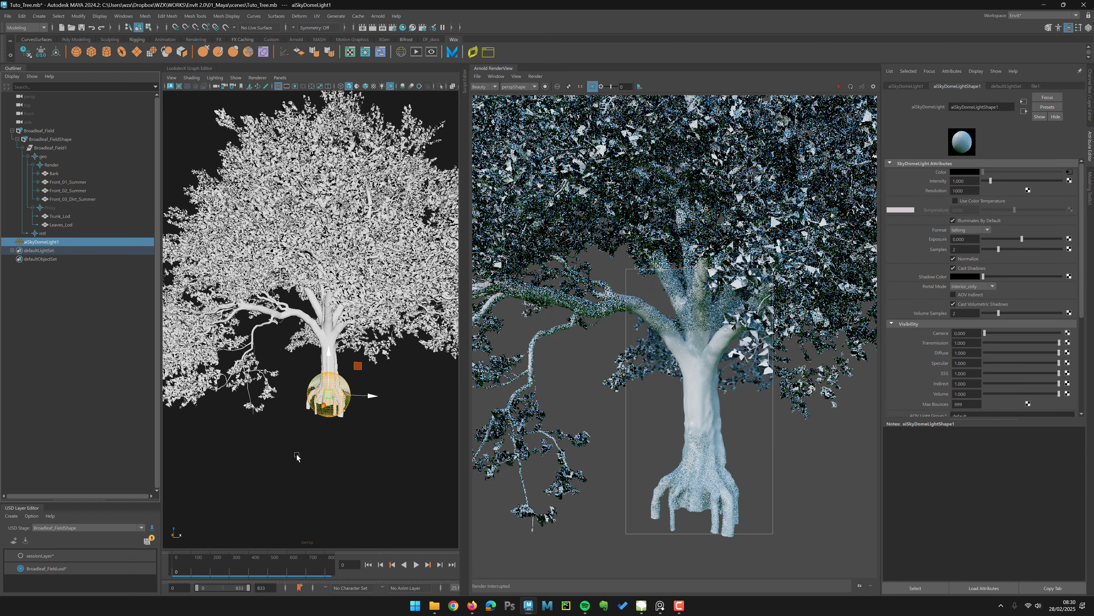
click(41, 303)
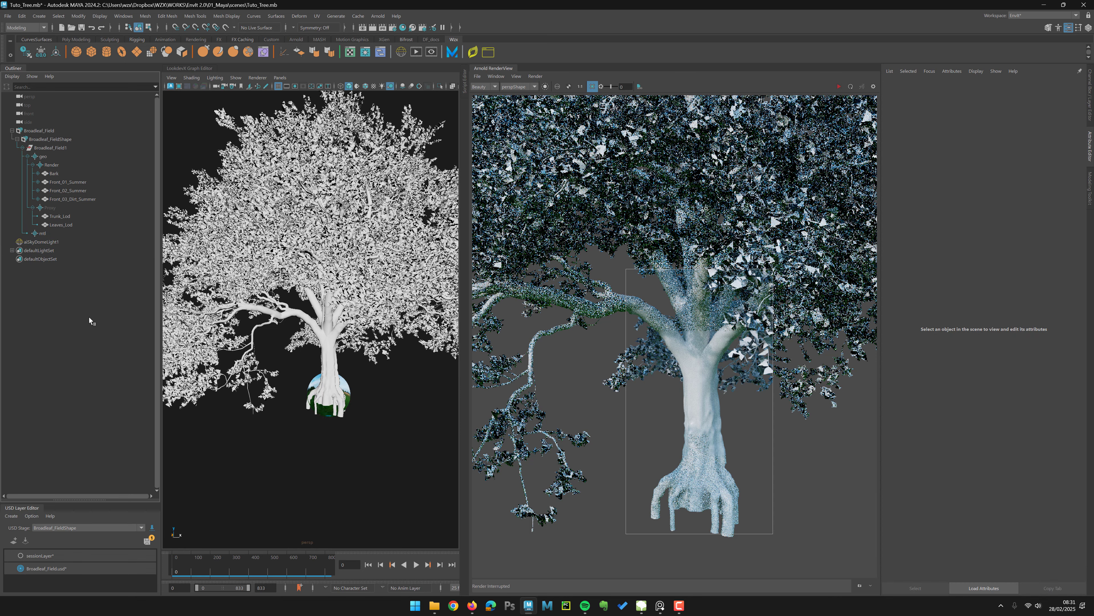
scroll(352, 358, up, 5)
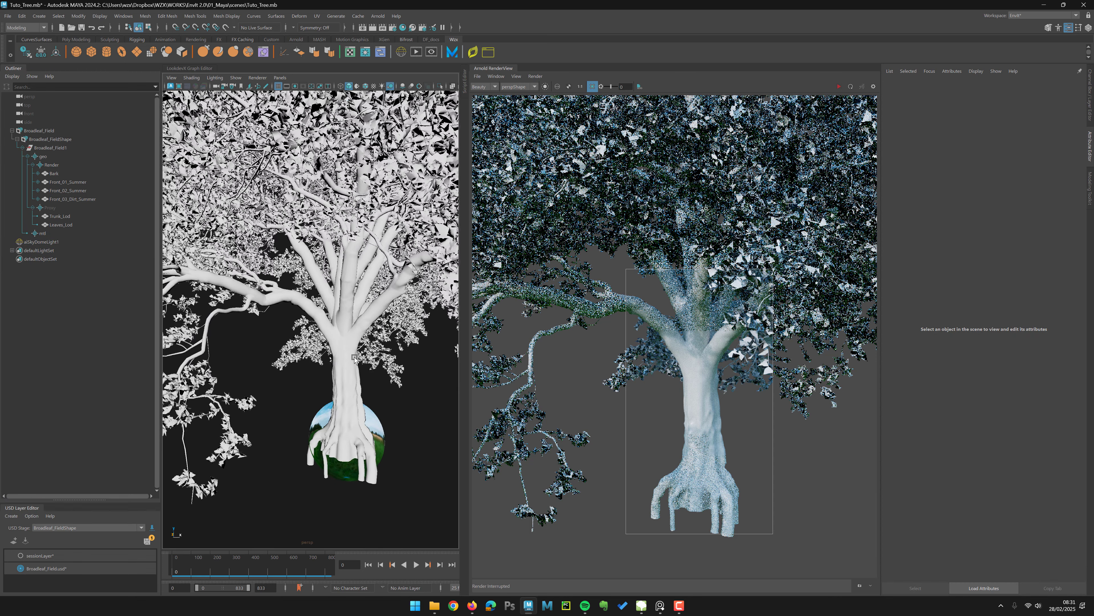
click(352, 358)
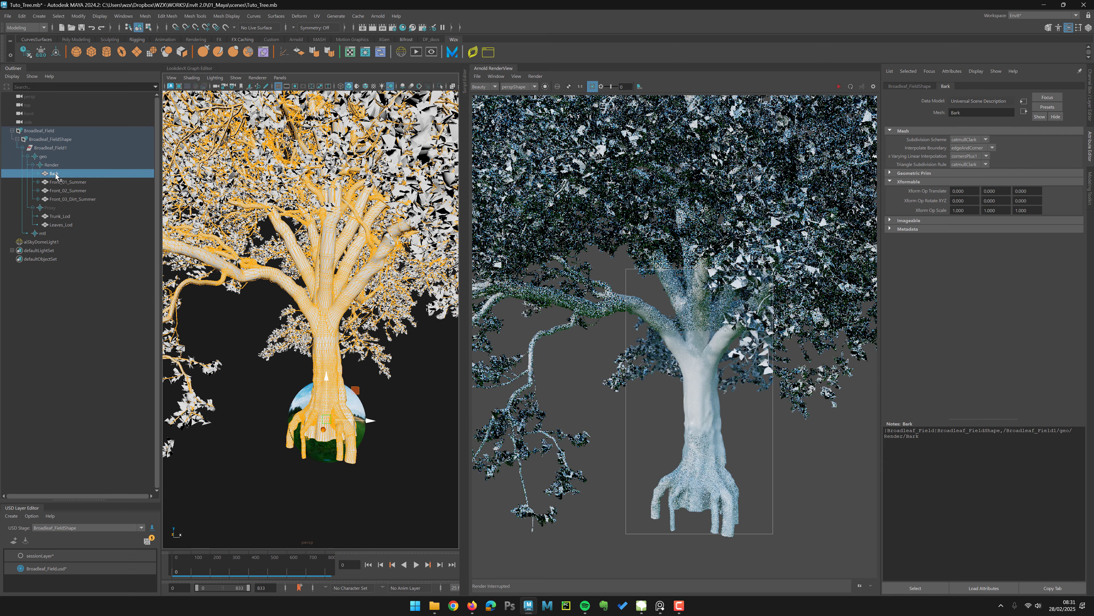
right_click(323, 324)
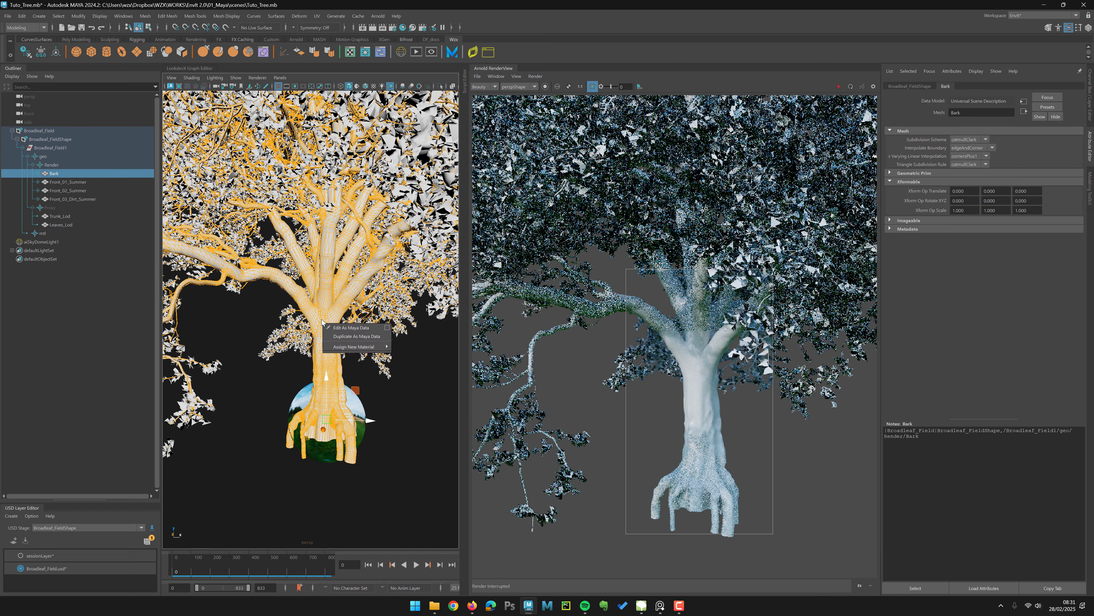
mouse_move(351, 350)
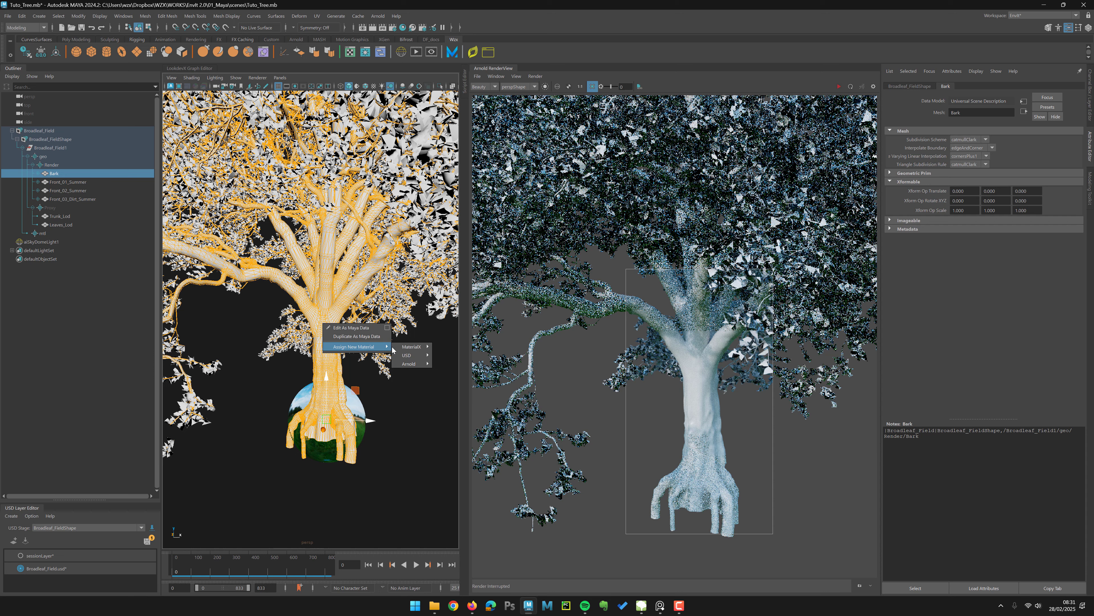
mouse_move(417, 366)
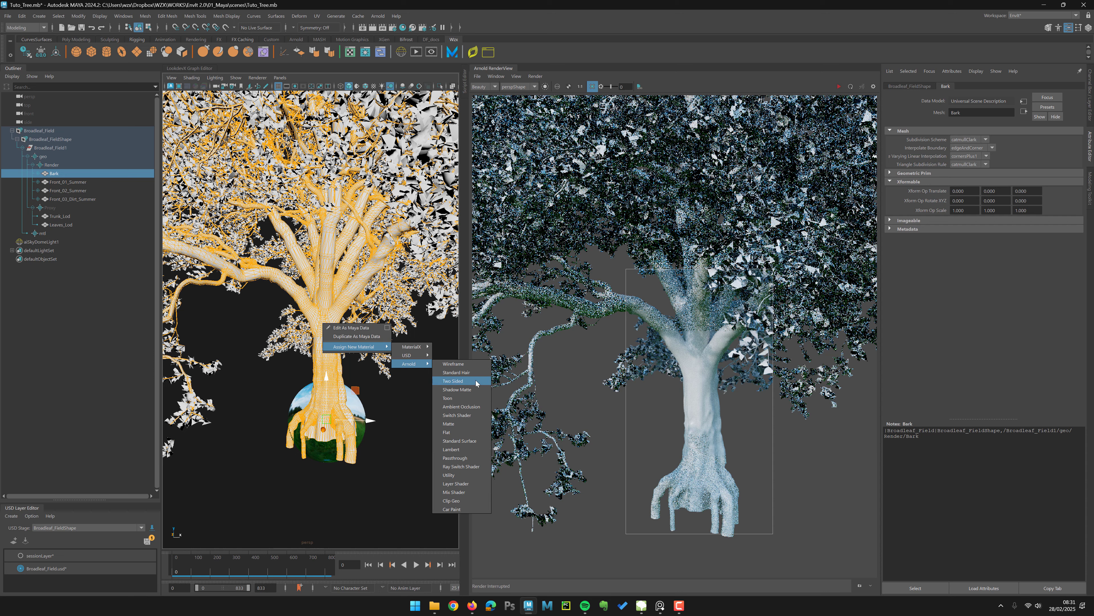
click(474, 441)
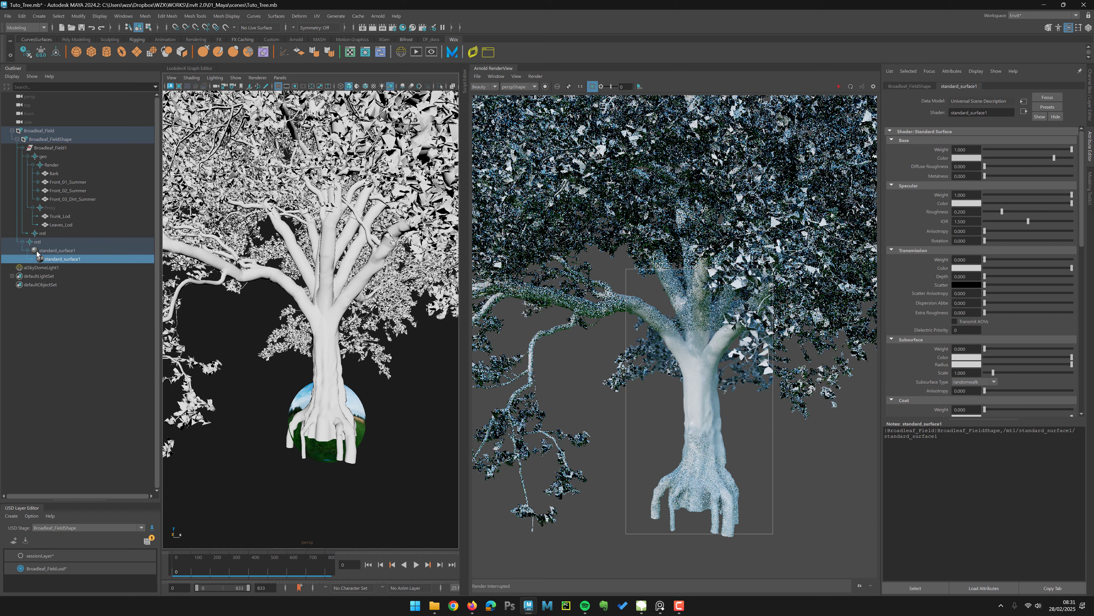
Step: Move the new standard_surface1 material into the existing mtl scope and delete the extra mtl scope
click(38, 252)
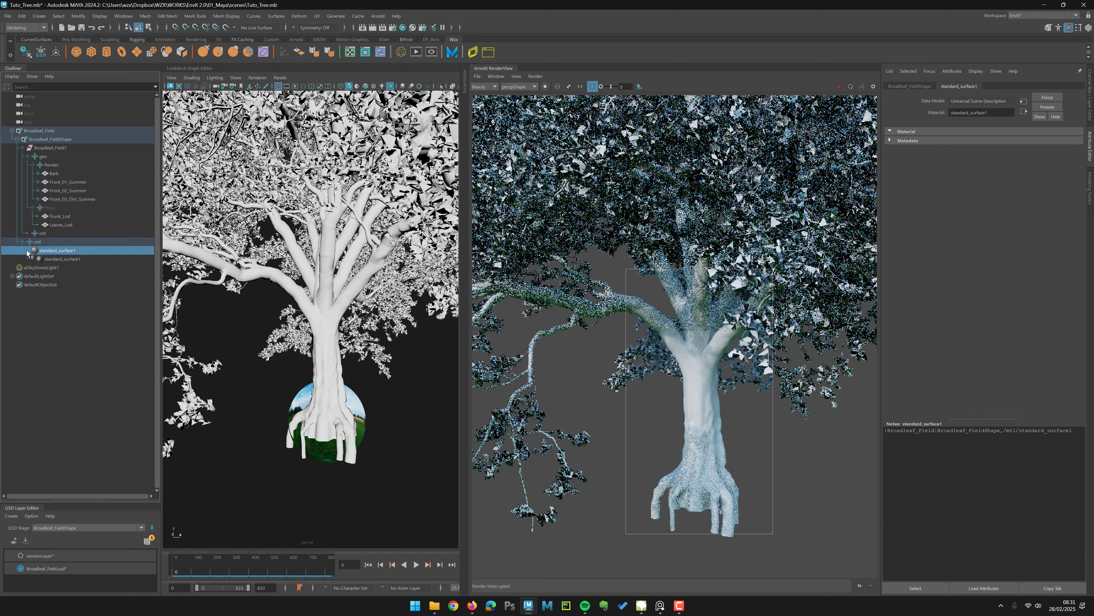
click(27, 250)
click(27, 250)
drag(26, 251, 52, 236)
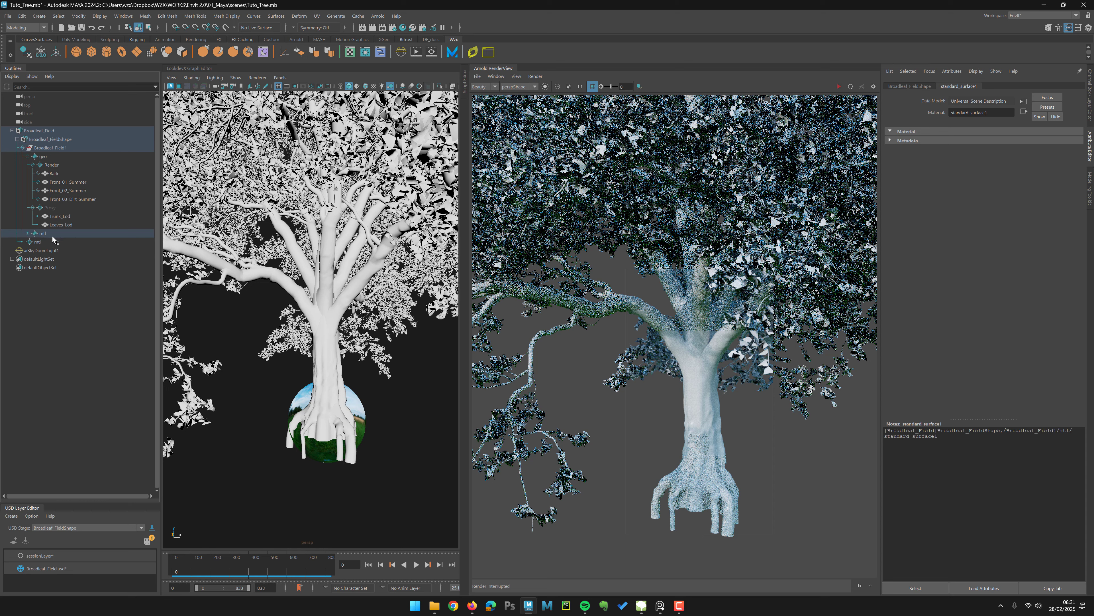
click(51, 242)
key(Delete)
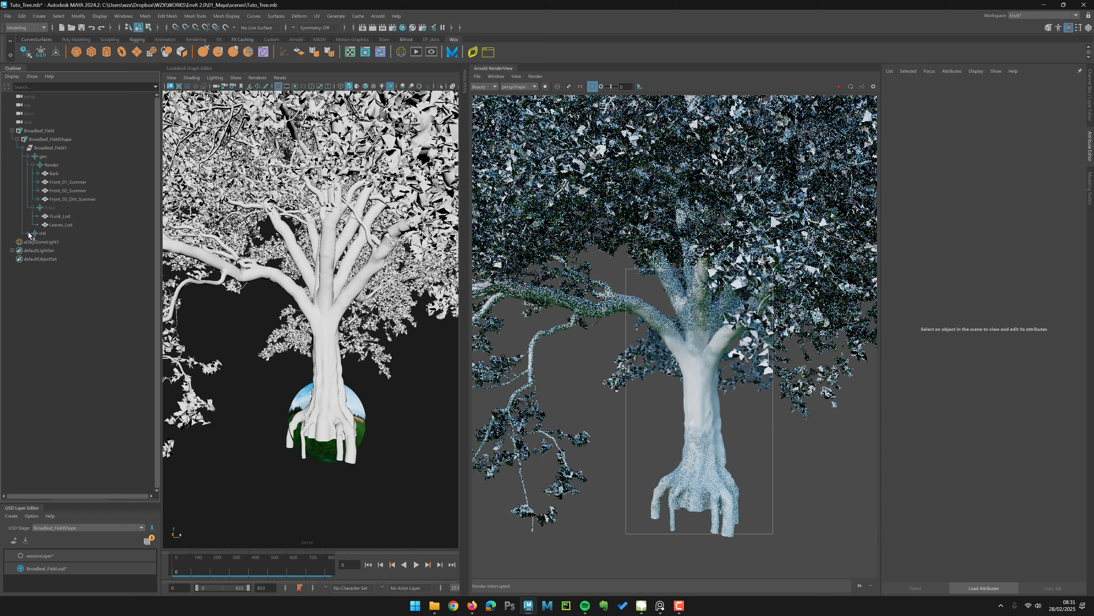
Step: Rename the material prim in the mtl scope as Trunk_shd
click(28, 233)
click(34, 242)
click(53, 242)
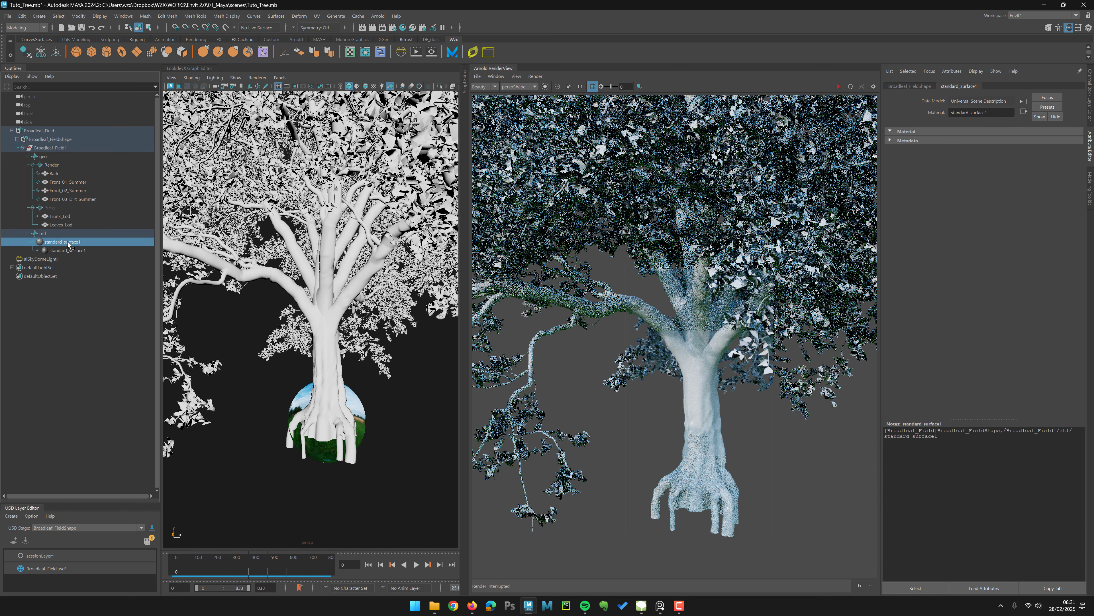
double_click(67, 242)
text(Trunk)
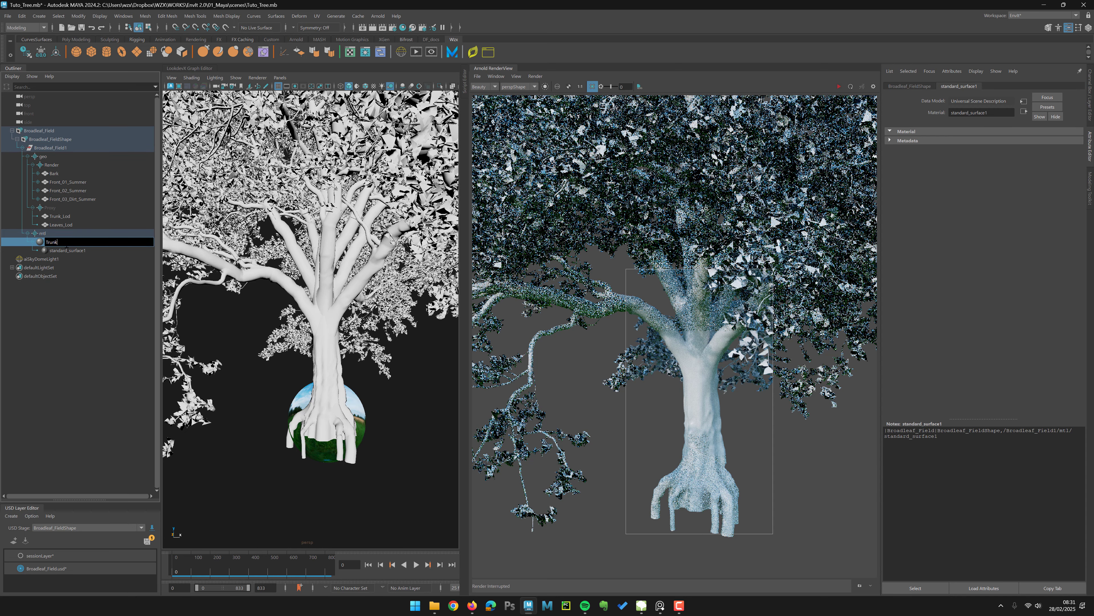
text(_shd)
key(Return)
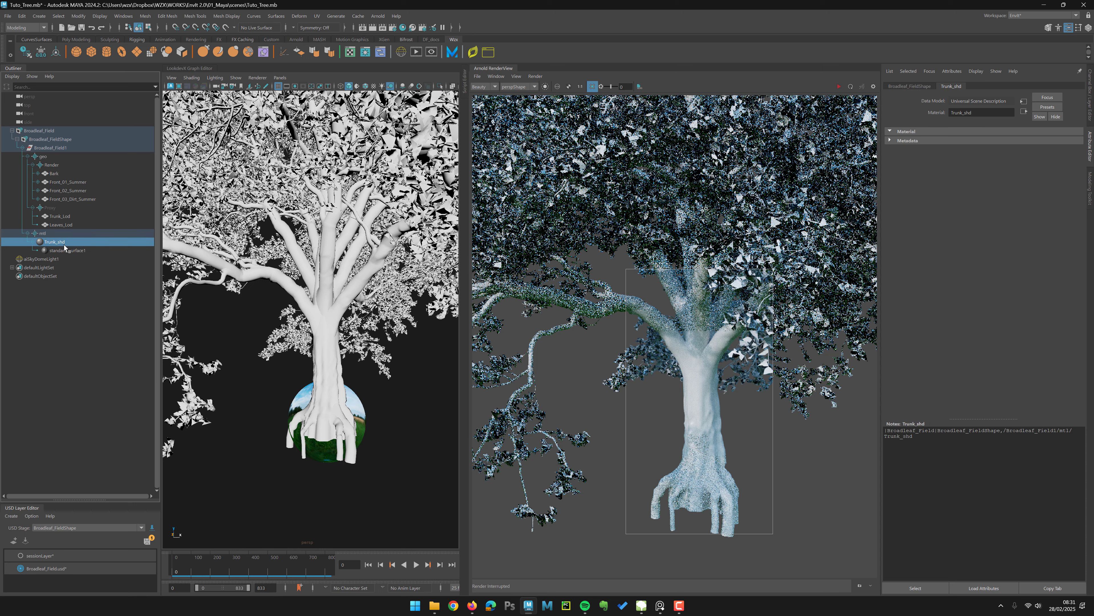
Step: Assign the existing Trunk_shd material to the Bark prim and refresh the Arnold render
click(839, 87)
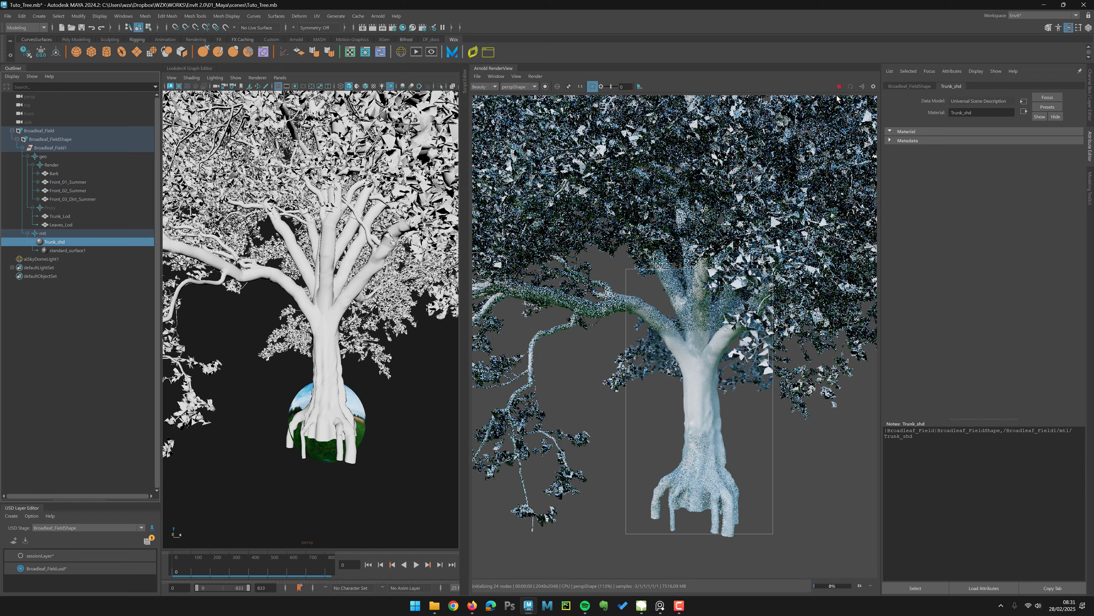
click(838, 87)
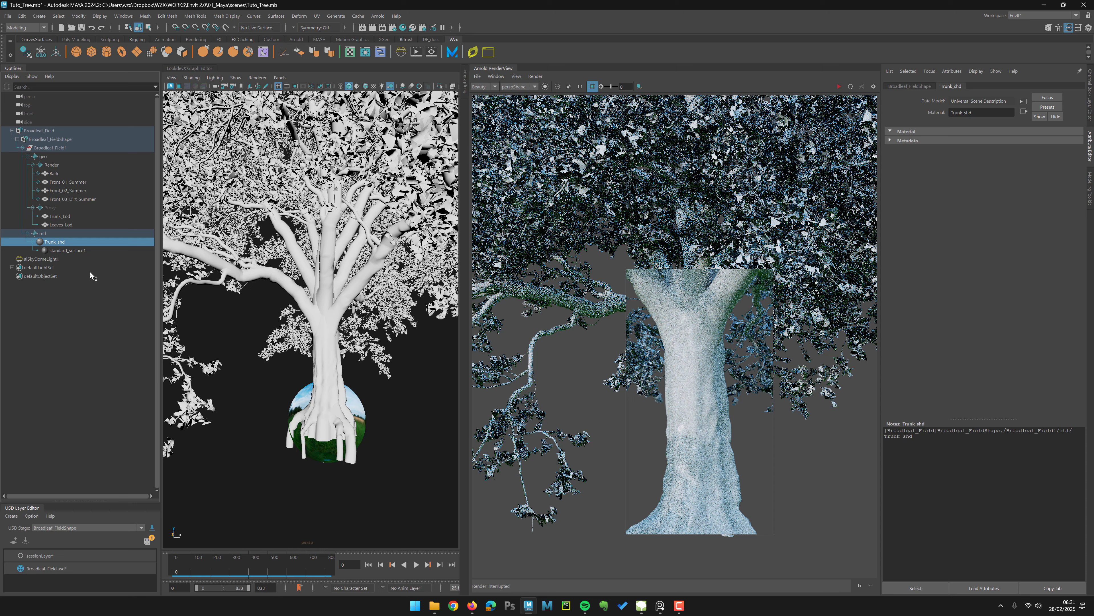
click(55, 173)
right_click(57, 174)
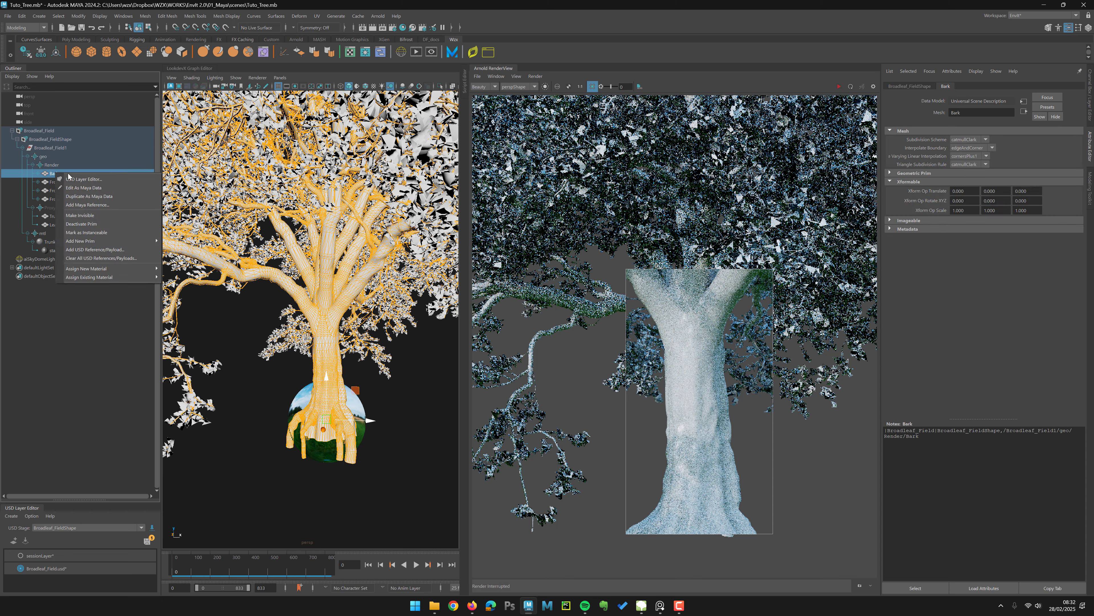
mouse_move(130, 277)
click(264, 278)
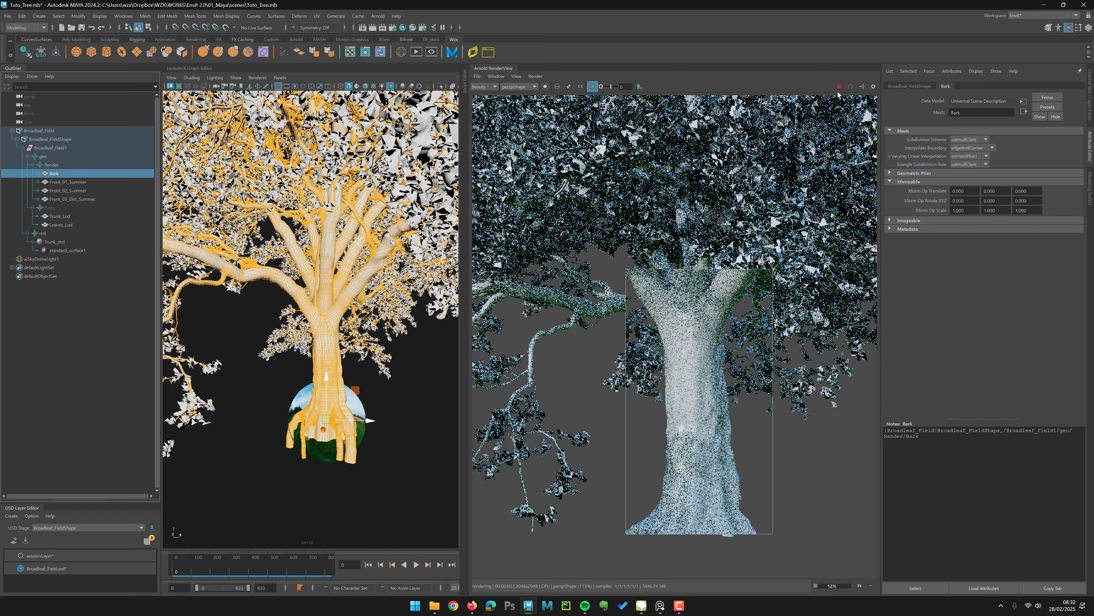
click(838, 87)
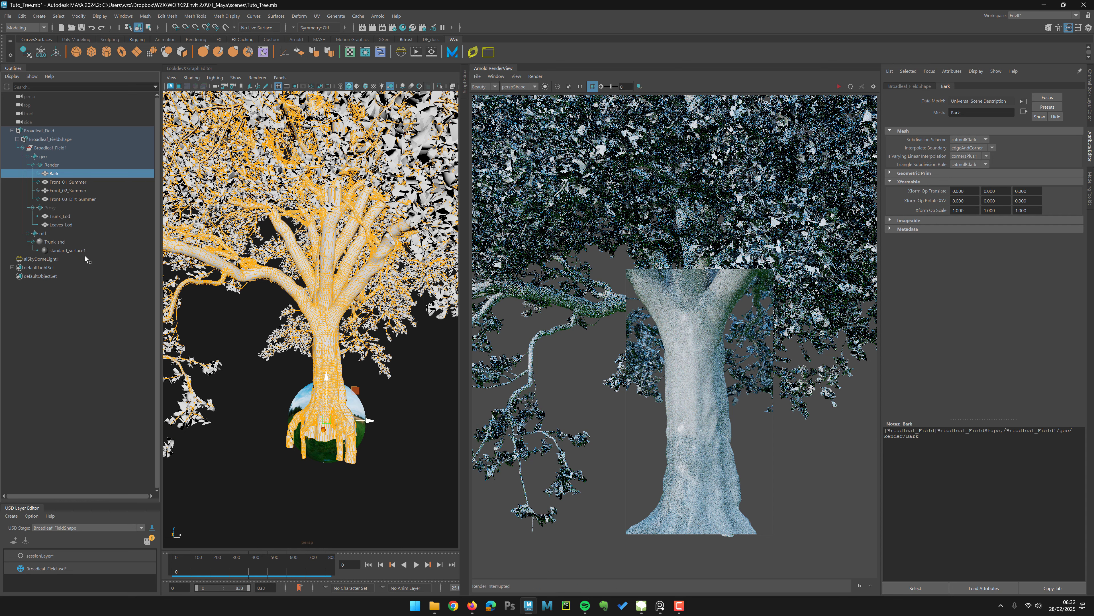
Step: Set the Trunk_shd standard surface base color to red and refresh the render
click(62, 242)
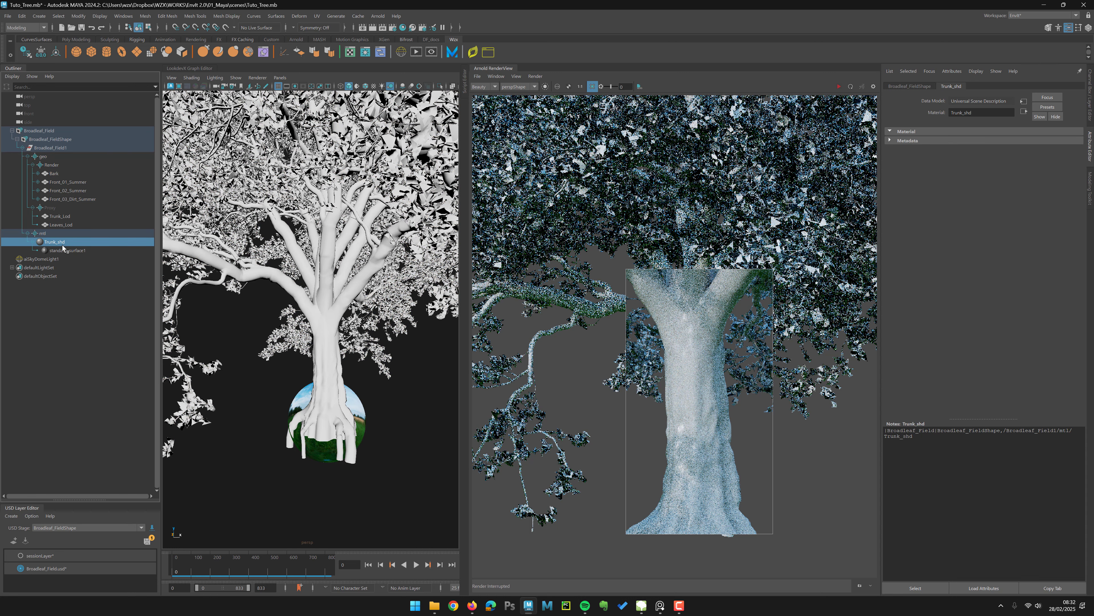
click(51, 249)
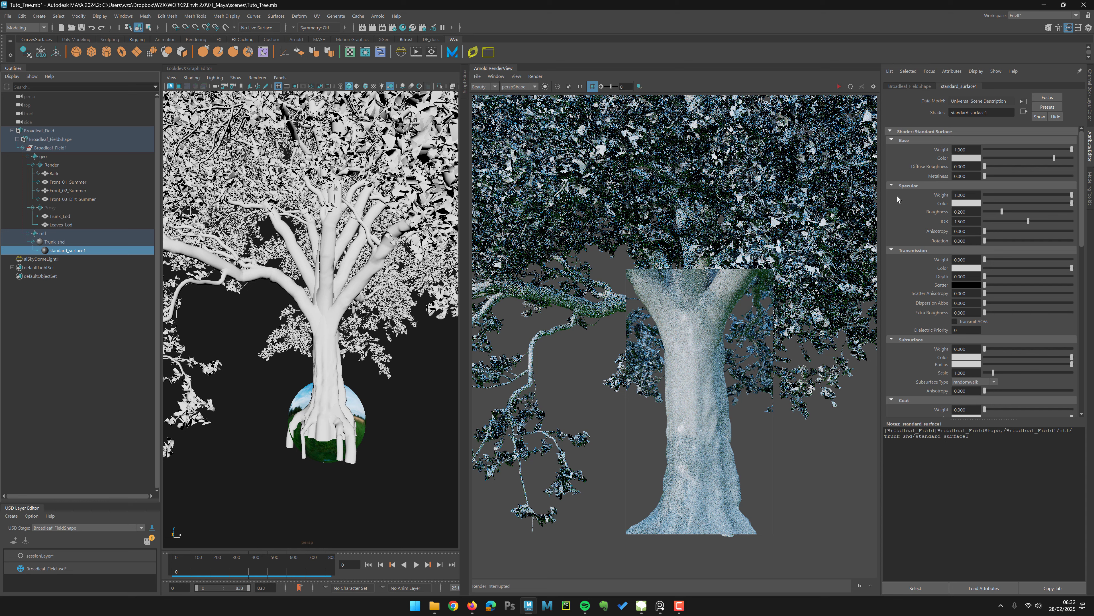
click(972, 158)
click(942, 133)
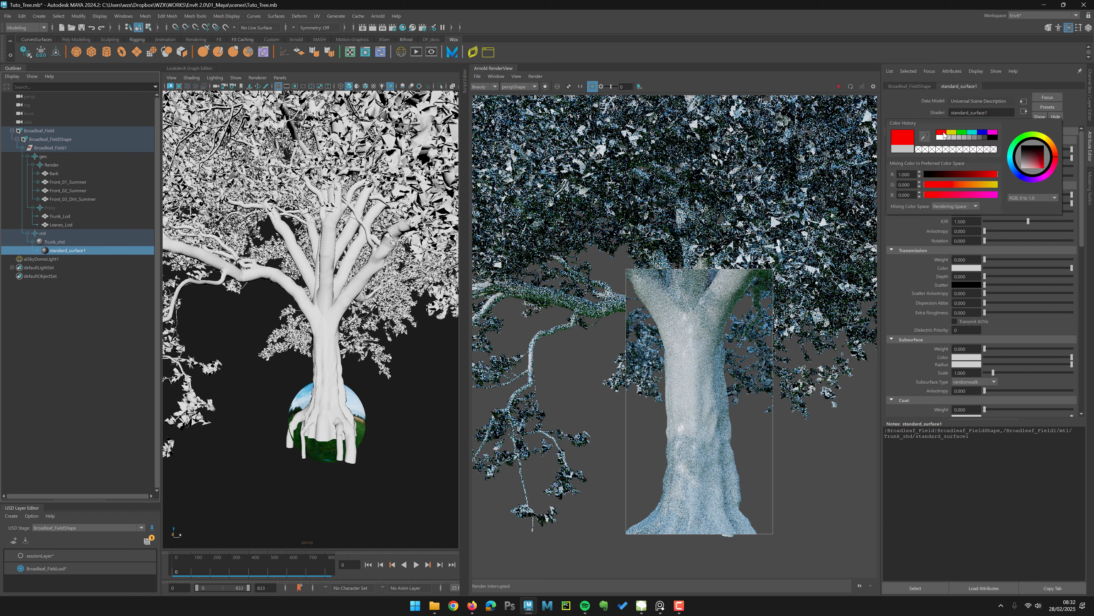
click(838, 86)
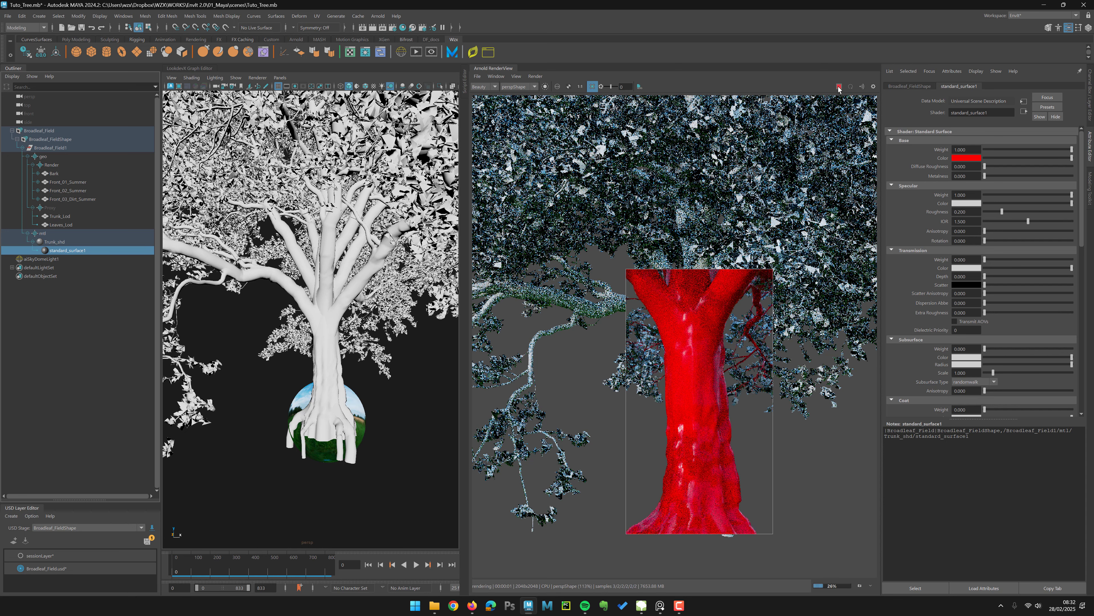
click(838, 87)
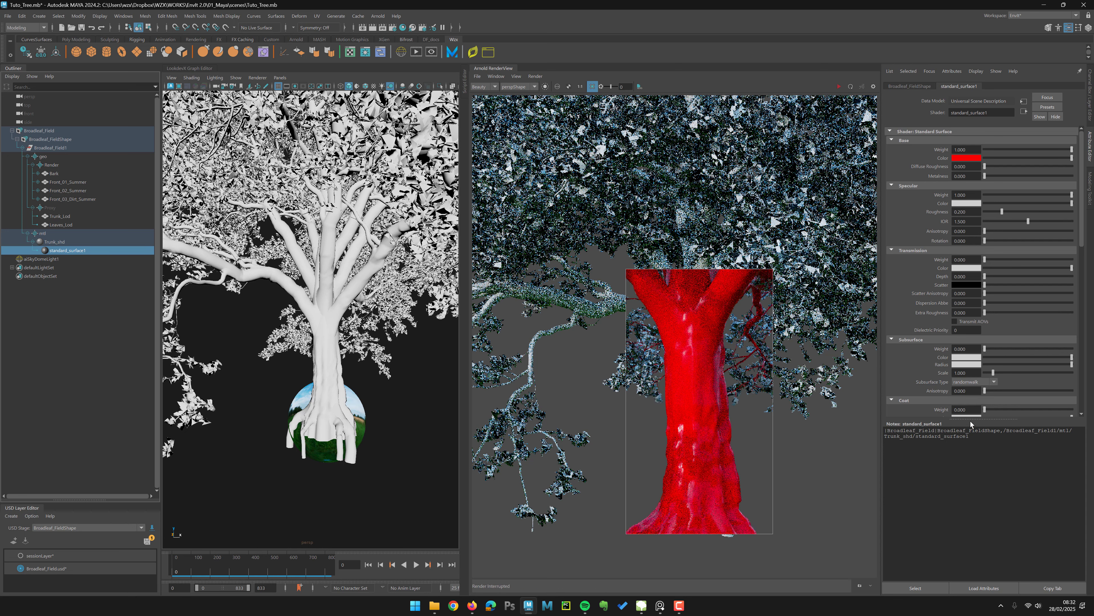
Step: Open the standard_surface1 shader in the LookdevX graph editor
drag(968, 419, 970, 545)
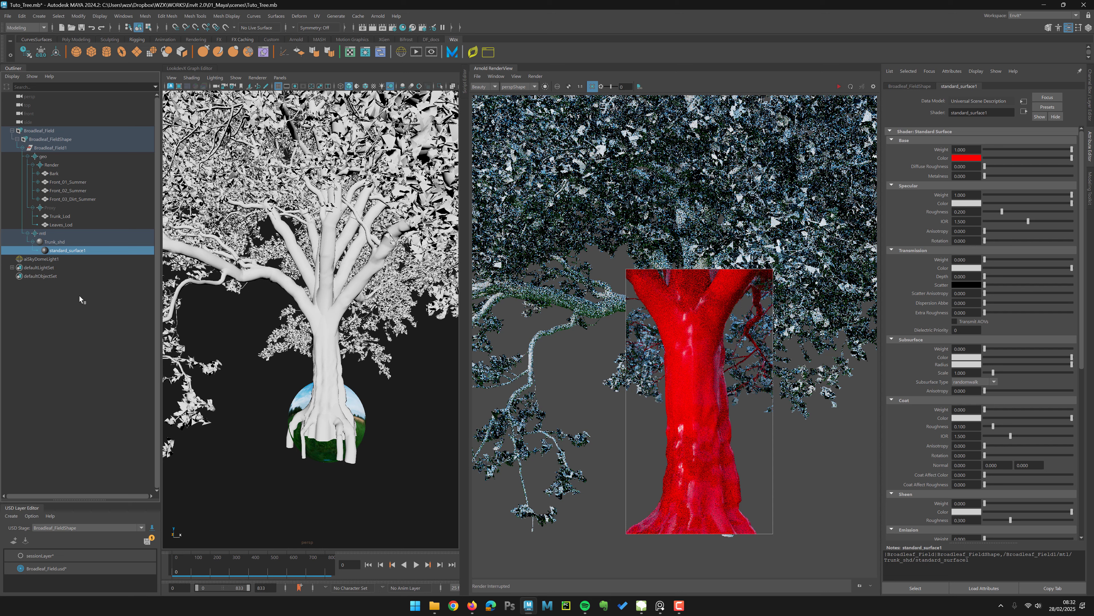
right_click(54, 252)
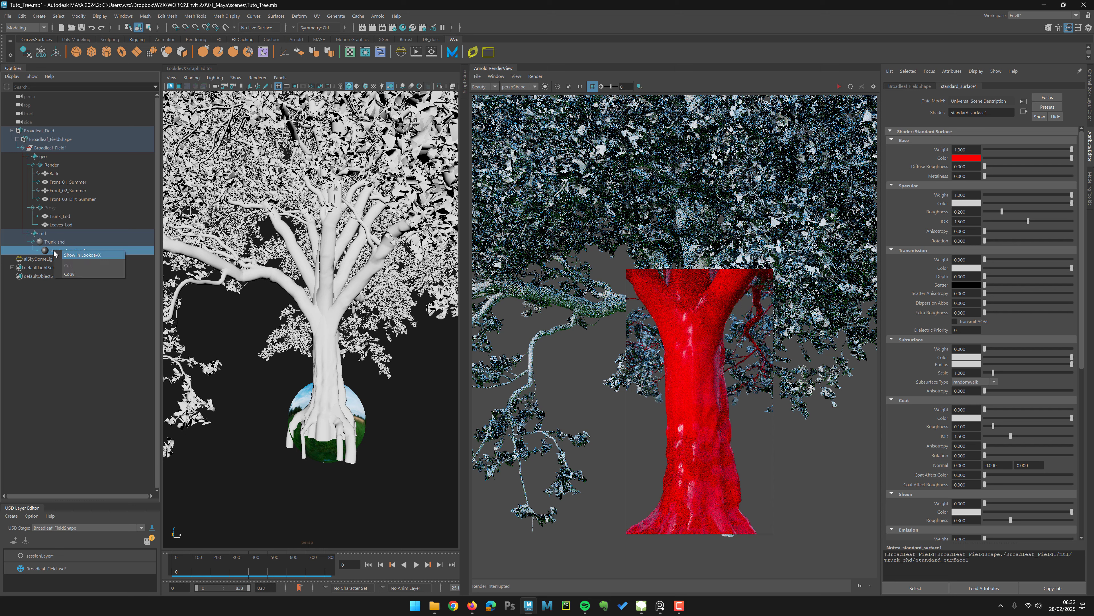
click(74, 256)
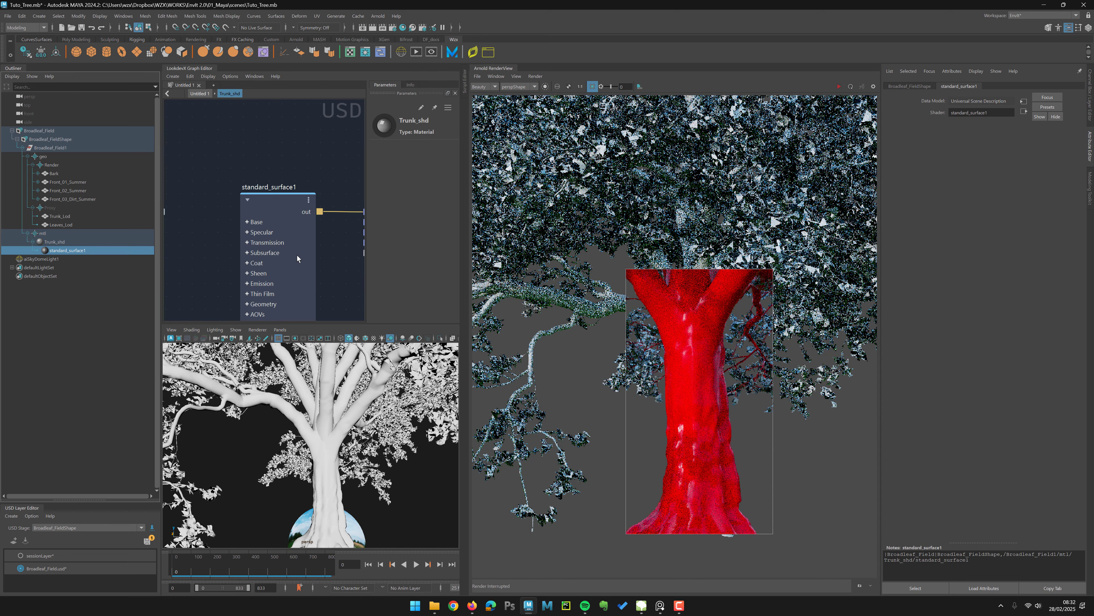
Step: Examine the standard_surface1 shader network and its parameters in the LookdevX graph
alt+middle_drag(345, 295, 305, 232)
alt+right_drag(305, 232, 203, 192)
alt+middle_drag(241, 226, 291, 224)
drag(262, 195, 232, 174)
alt+middle_drag(273, 231, 230, 218)
alt+right_drag(229, 217, 243, 203)
alt+middle_drag(242, 203, 218, 204)
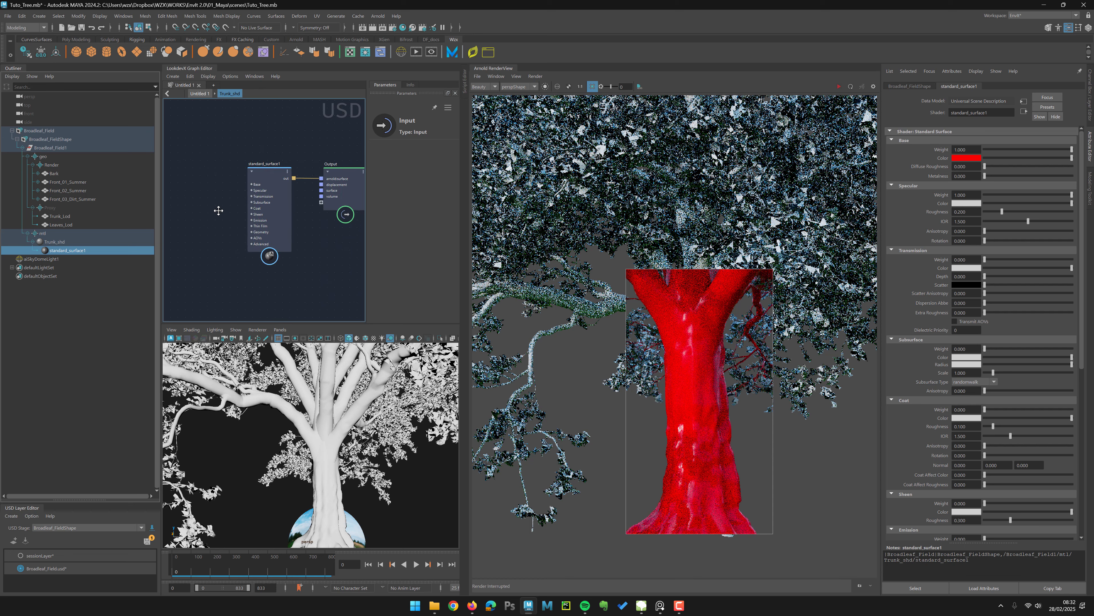
click(269, 207)
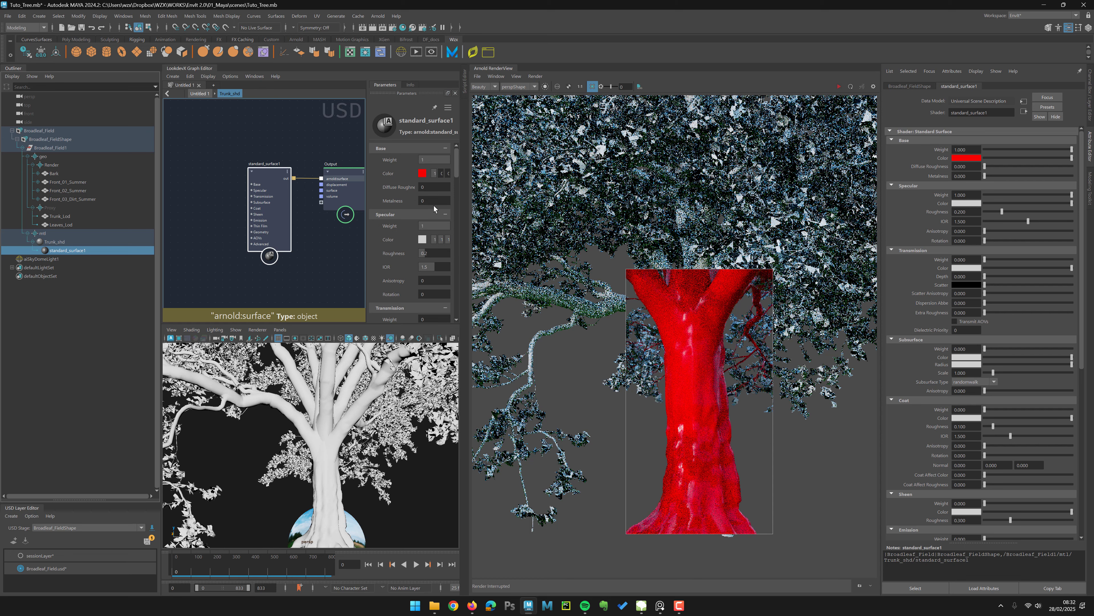
drag(460, 189, 501, 186)
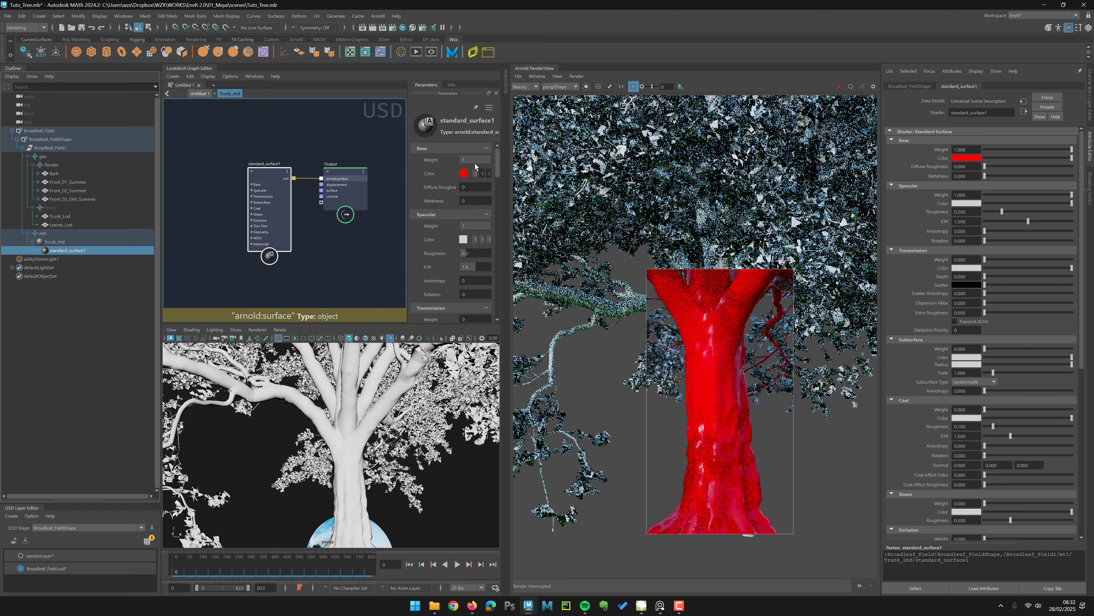
drag(408, 178, 383, 173)
alt+right_drag(345, 236, 286, 265)
alt+middle_drag(261, 266, 225, 264)
alt+right_drag(225, 264, 276, 237)
alt+middle_drag(276, 237, 250, 262)
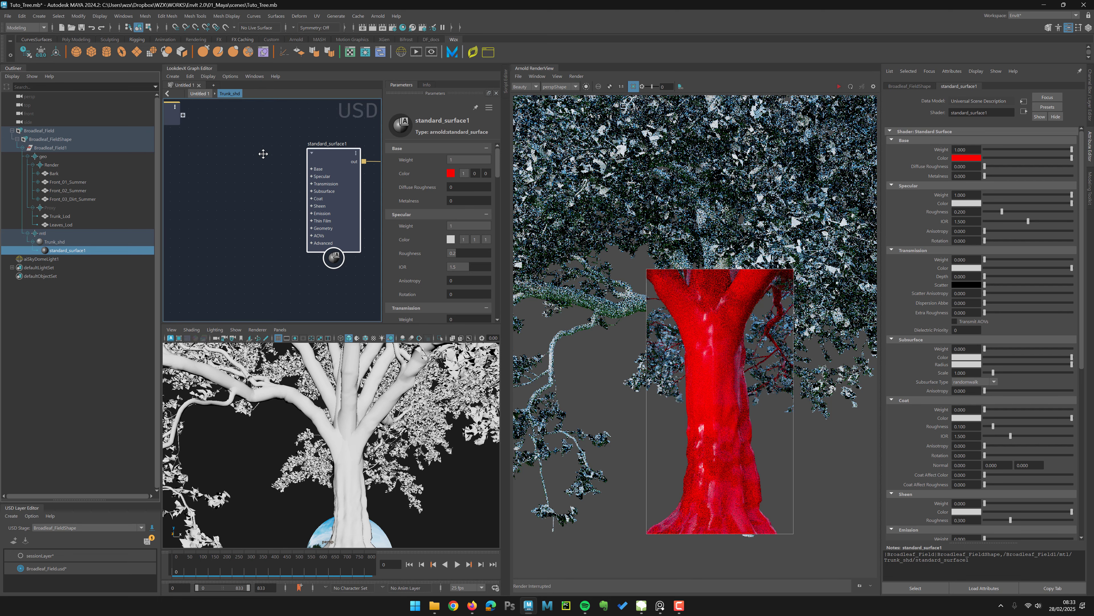
Step: Bring Bark.png from the Tree_Tuto export folder into the Trunk_shd graph as an image node
alt+middle_drag(231, 212, 261, 193)
alt+right_drag(262, 193, 225, 224)
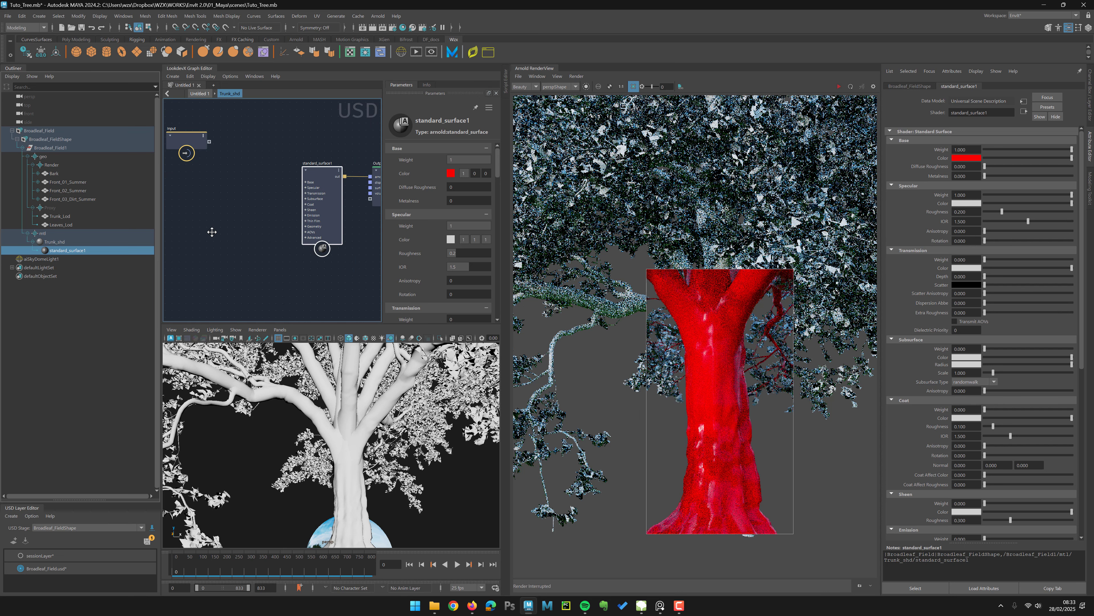
alt+middle_drag(268, 213, 271, 205)
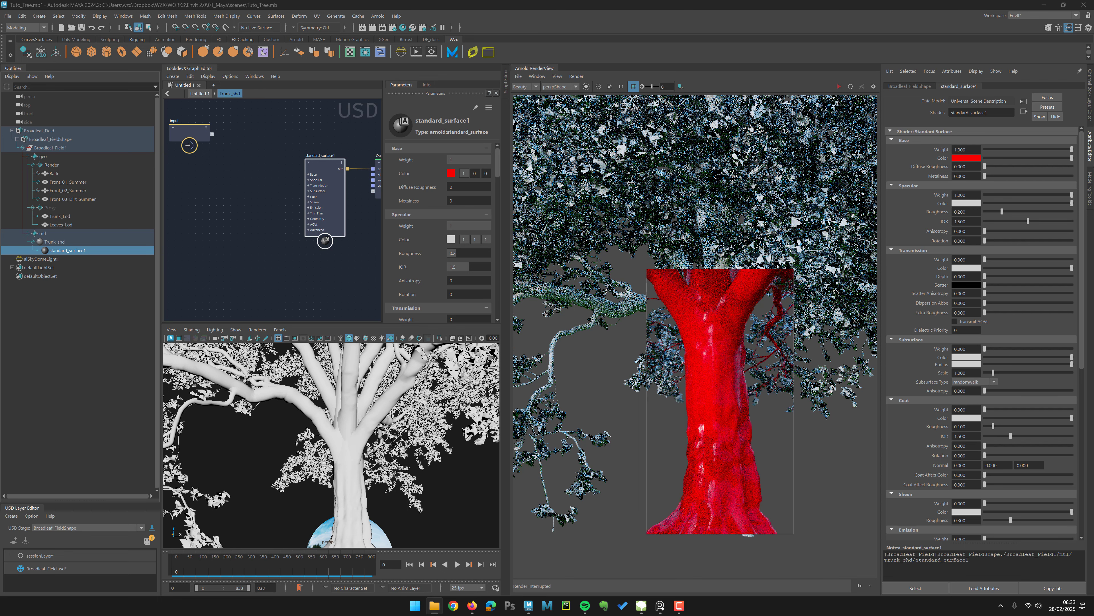
drag(0, 372, 334, 65)
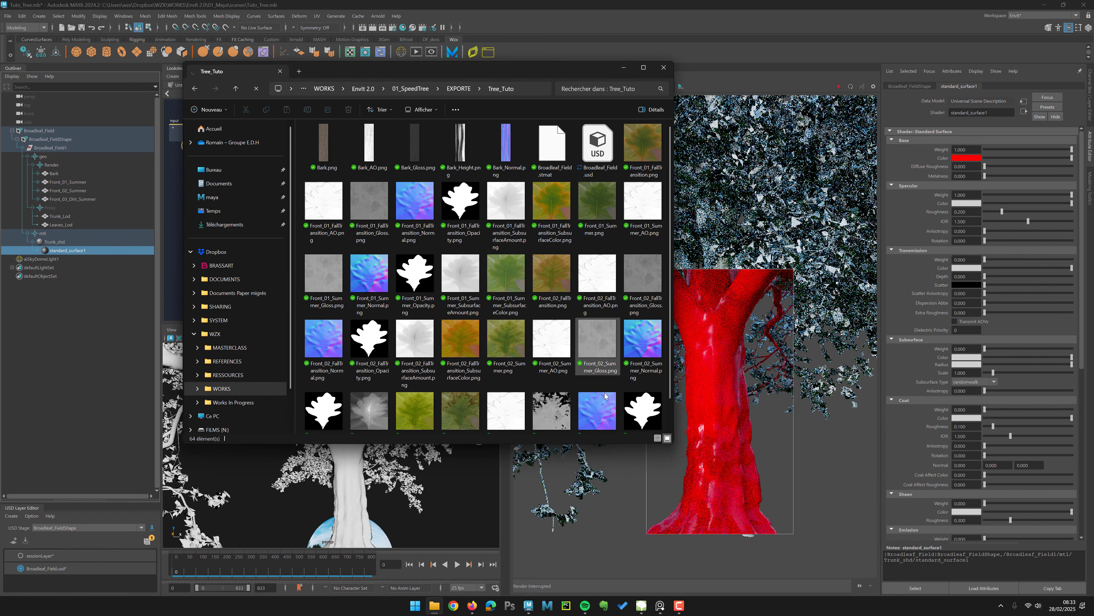
drag(673, 445, 874, 504)
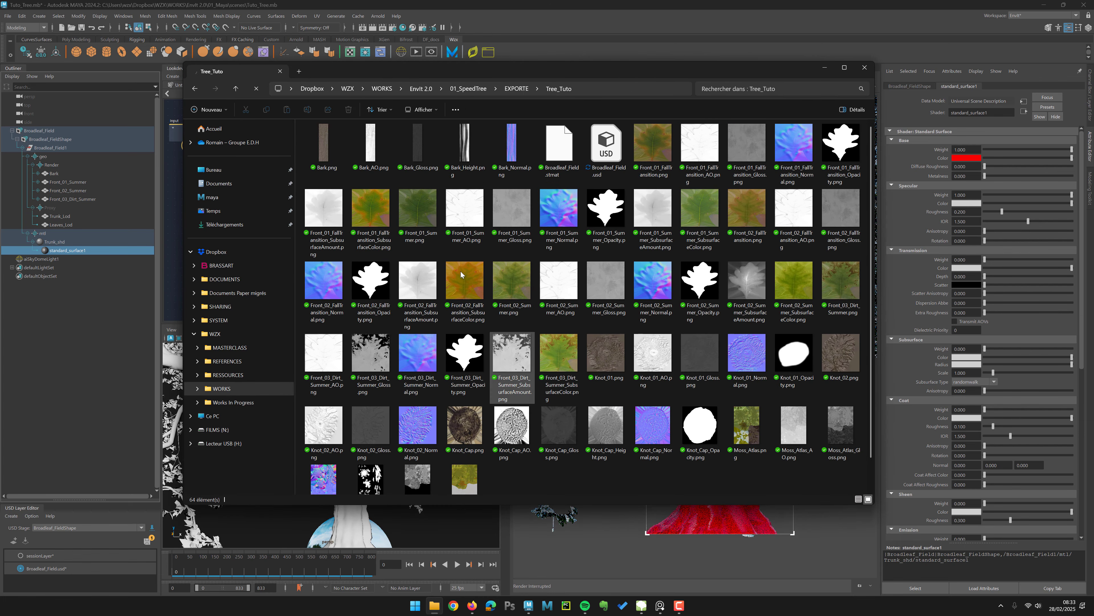
drag(429, 71, 643, 74)
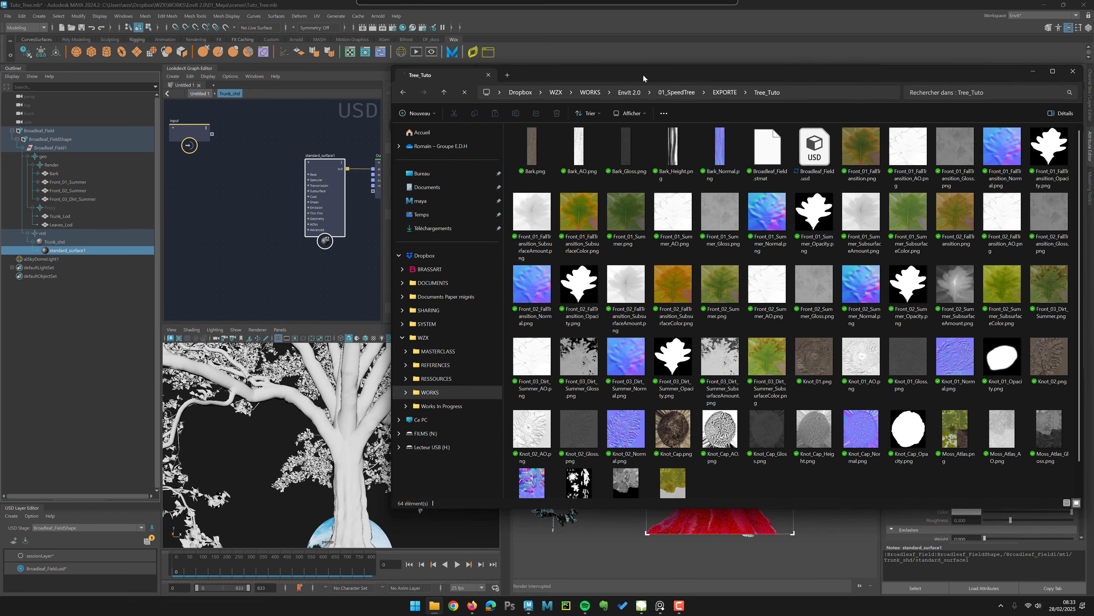
click(538, 138)
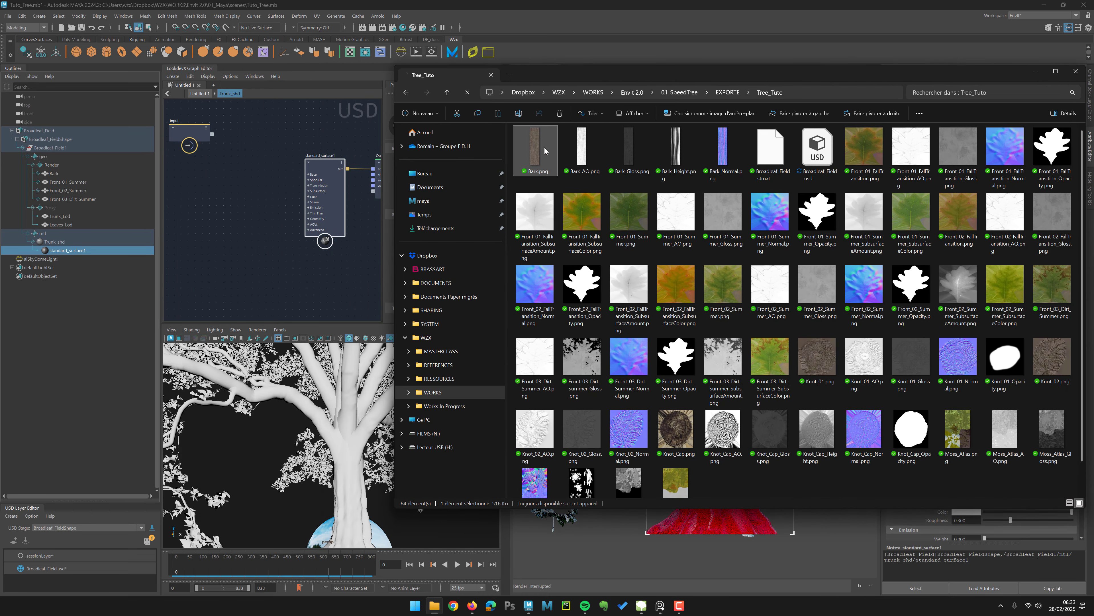
click(724, 149)
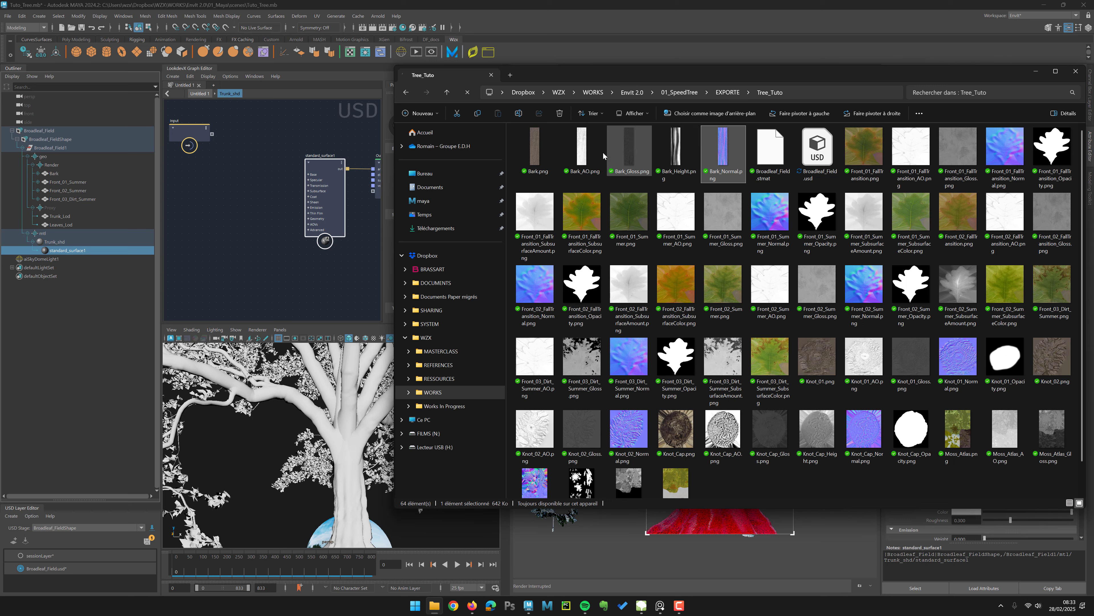
click(524, 152)
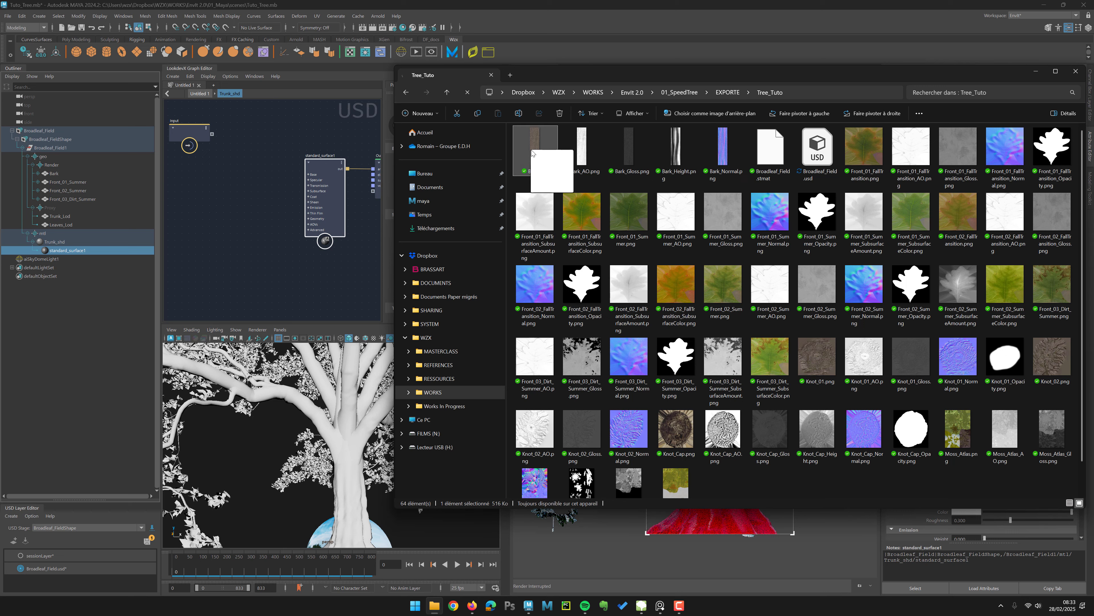
drag(530, 173, 197, 189)
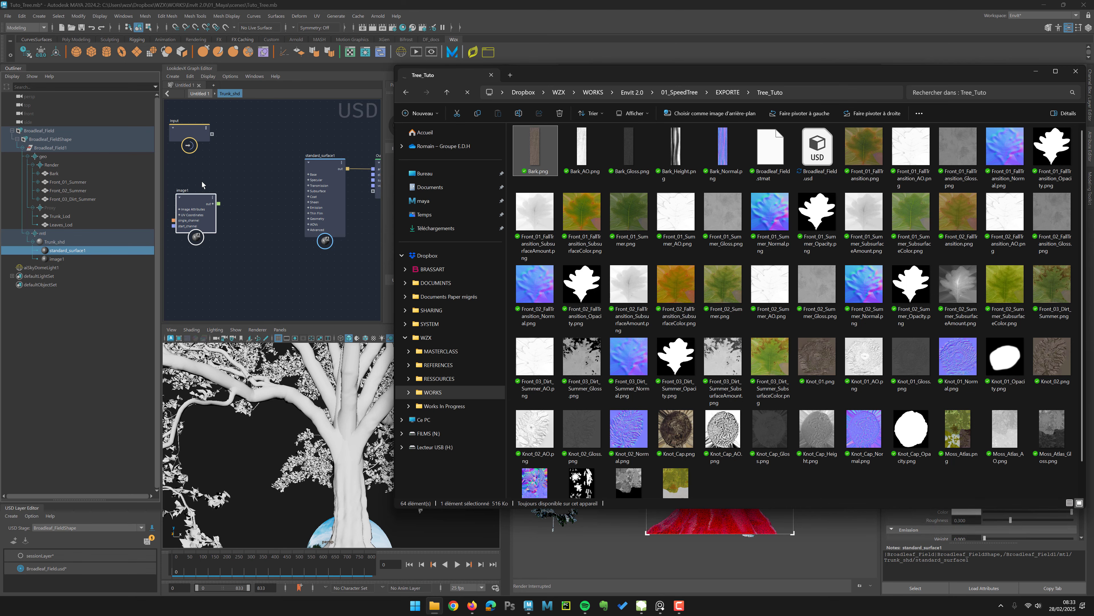
Step: Connect the bark image node's output to standard_surface1's base color and refresh the Arnold render
click(204, 191)
alt+middle_drag(233, 178, 259, 180)
alt+right_drag(260, 181, 288, 179)
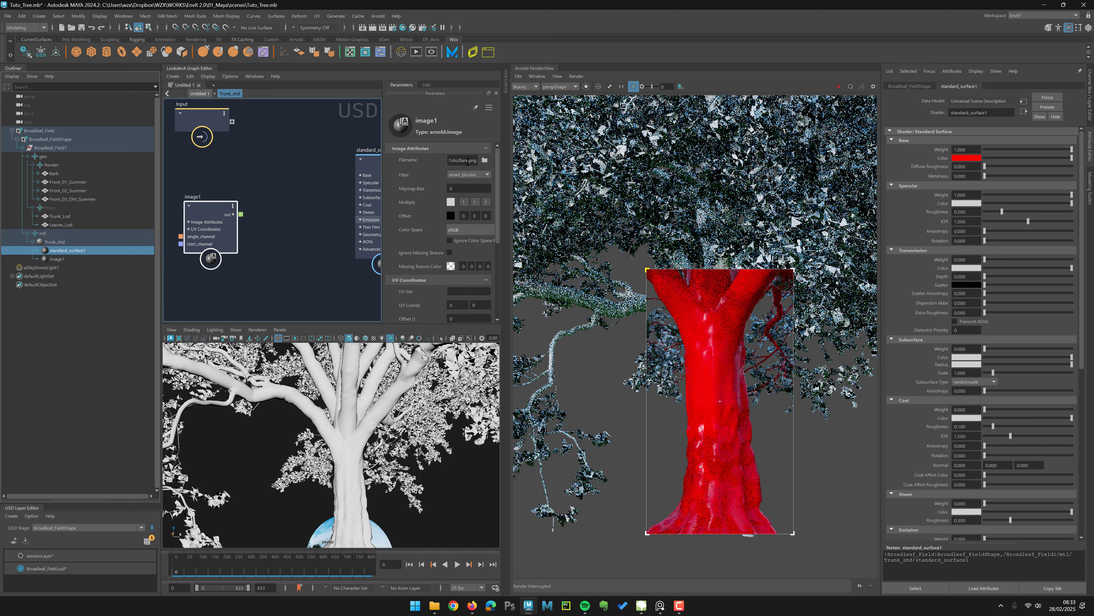
alt+middle_drag(270, 185, 251, 192)
drag(198, 219, 336, 198)
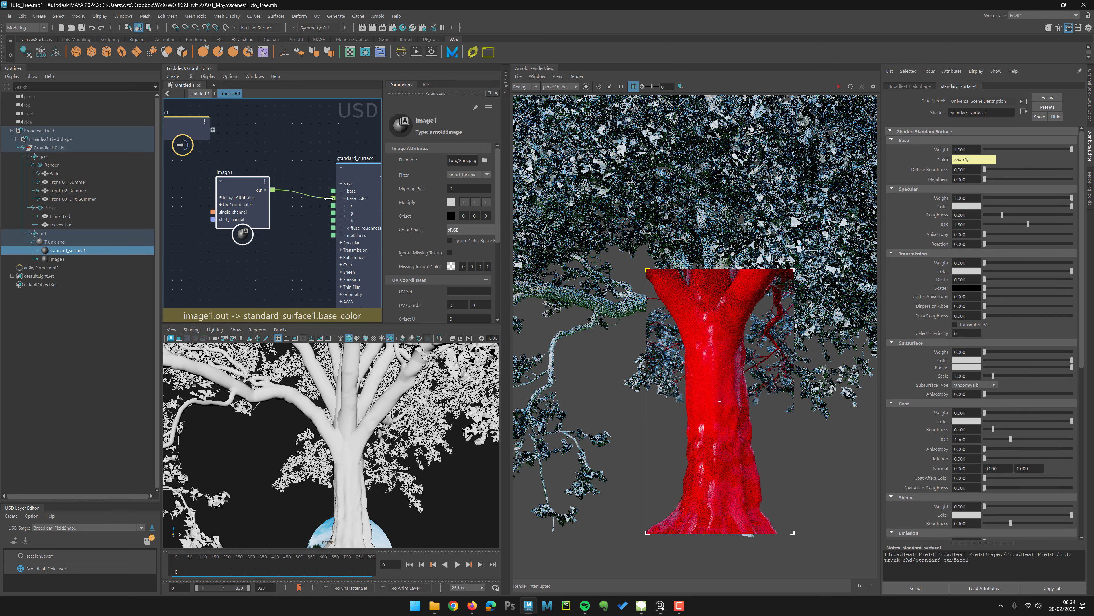
click(839, 86)
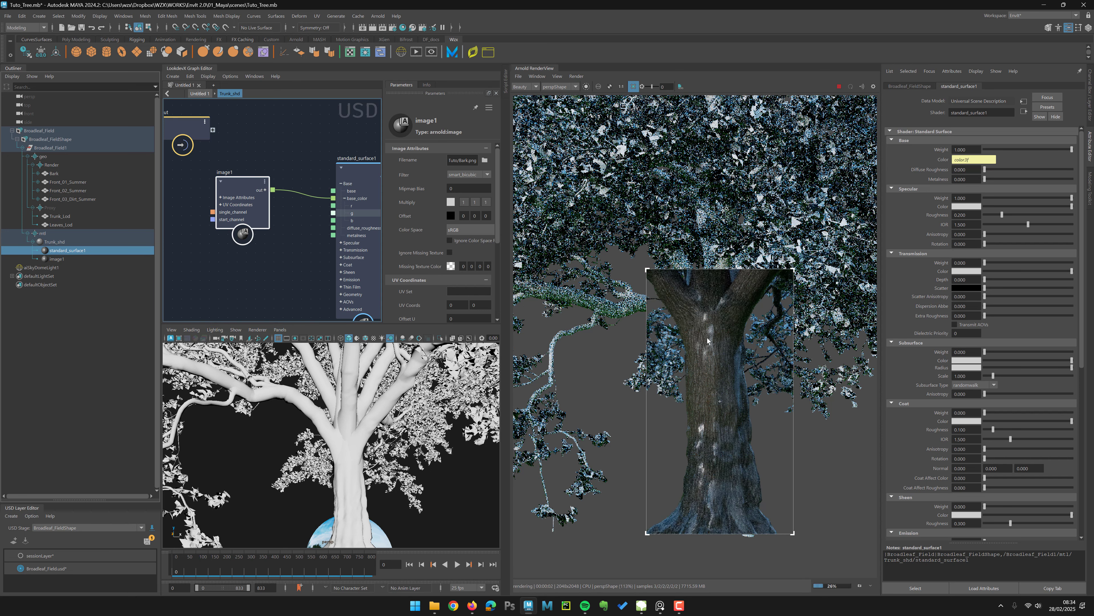
click(839, 87)
Step: Bring Bark_Normal.png into the graph as a second image node and set its color space to Raw
alt+middle_drag(292, 256, 288, 211)
alt+middle_drag(340, 304, 333, 295)
click(435, 605)
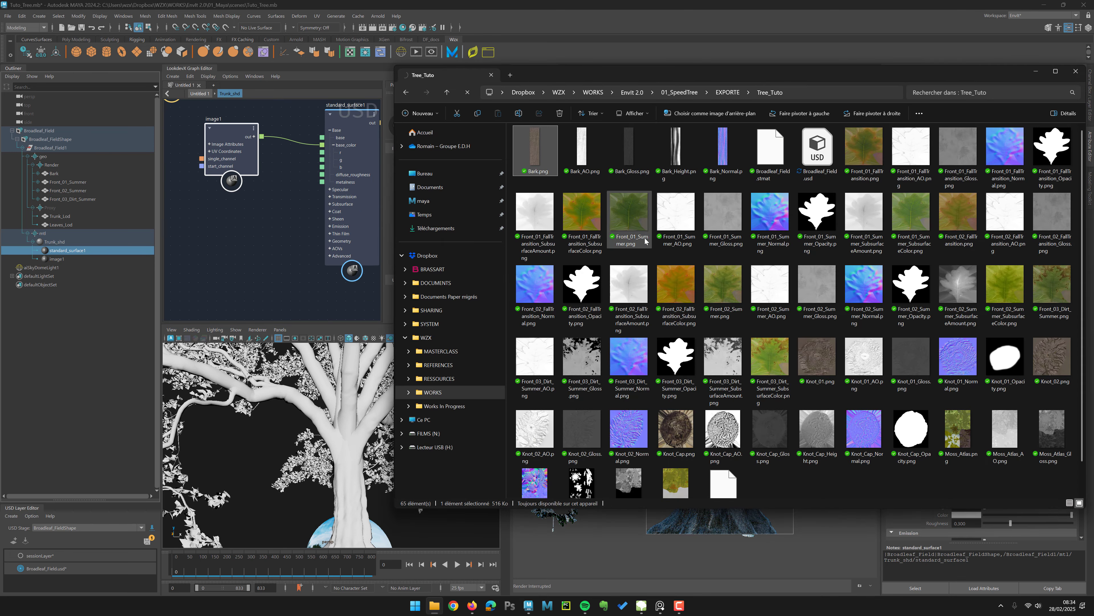
drag(723, 151, 215, 271)
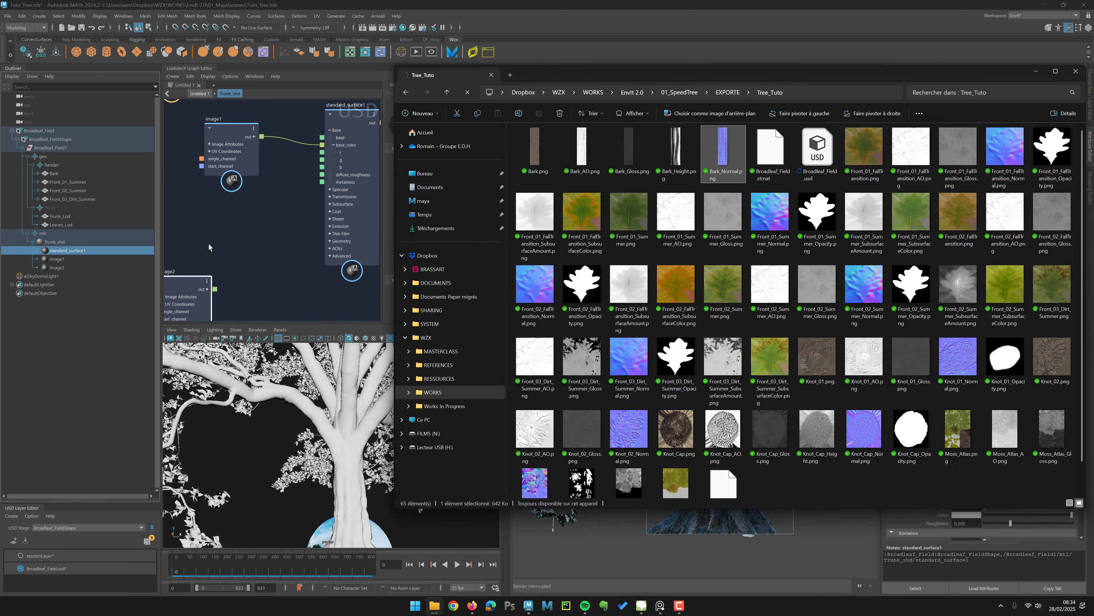
click(209, 245)
alt+middle_drag(244, 252, 308, 206)
click(242, 233)
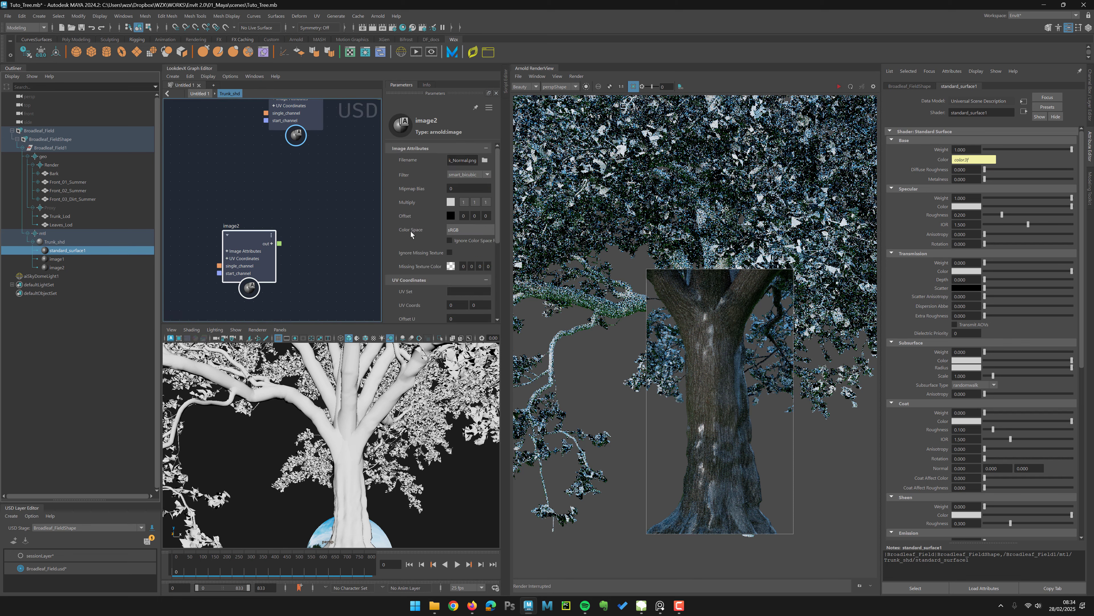
click(470, 230)
click(521, 263)
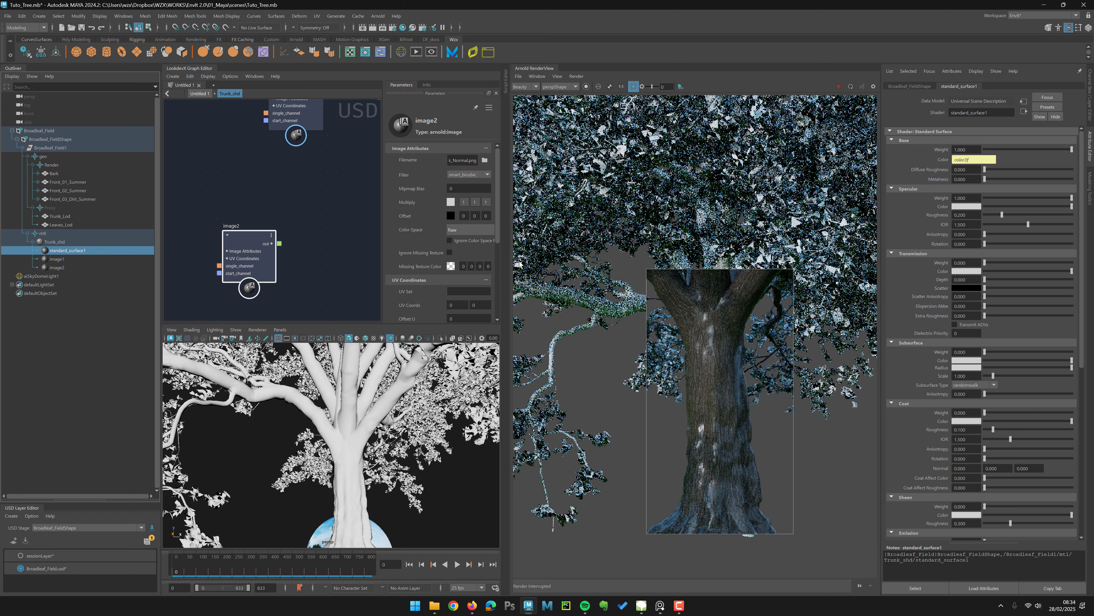
Step: Add a normal_map node, feed the normal image into its input, and connect its output to standard_surface1's normal
click(324, 223)
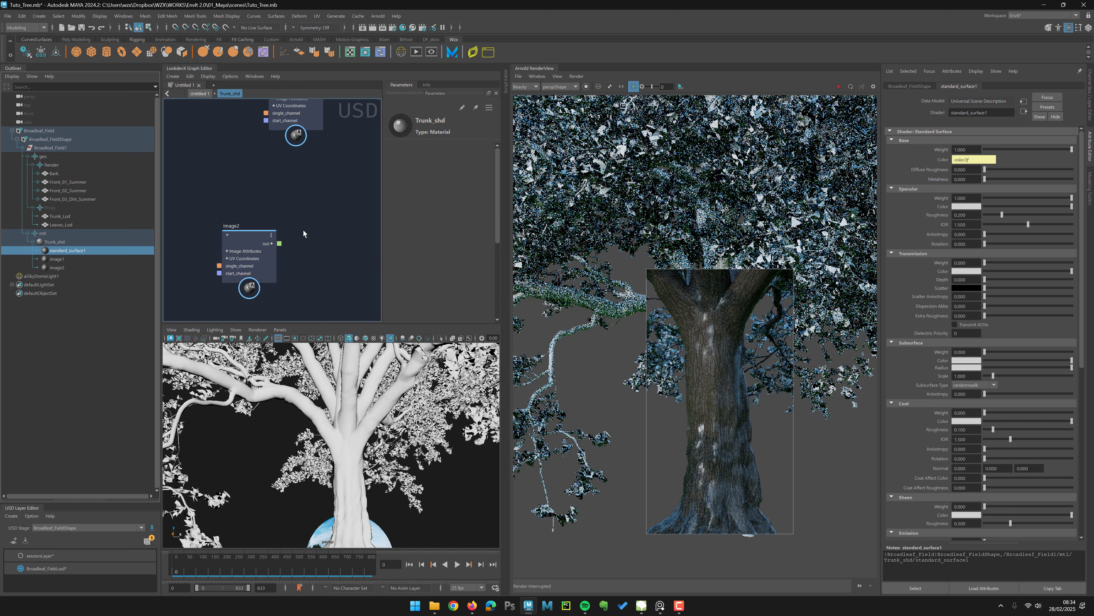
alt+middle_drag(295, 216, 268, 214)
key(Tab)
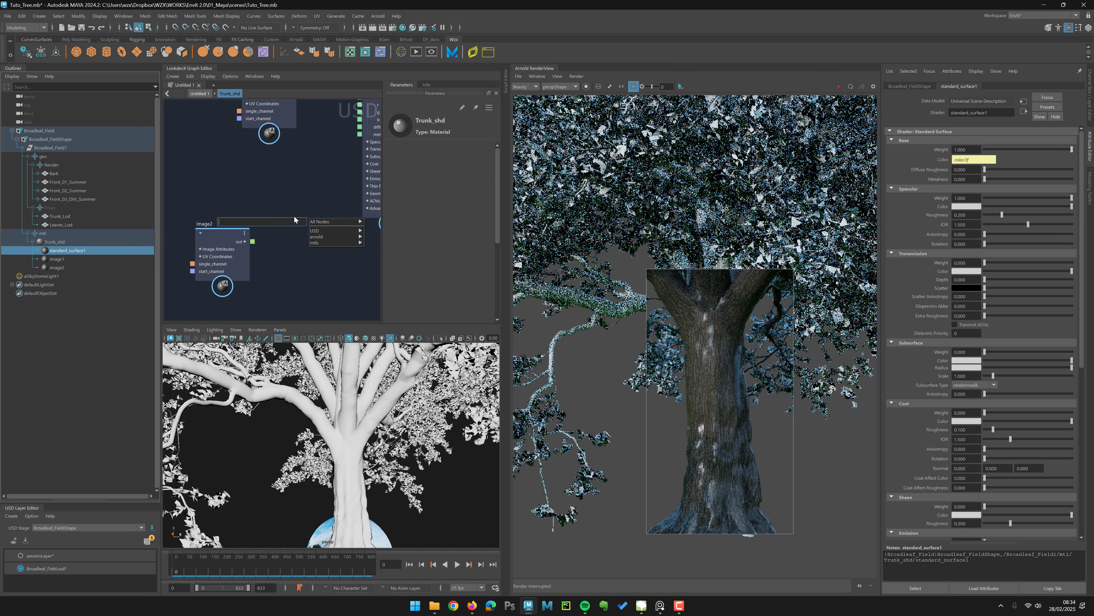
text(normal)
key(Return)
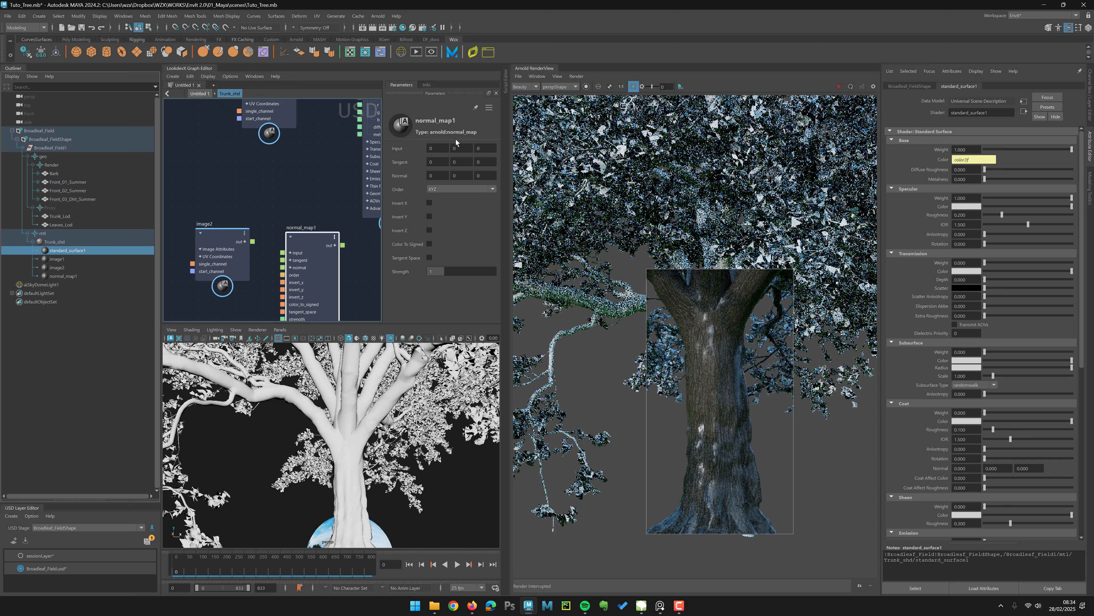
alt+middle_drag(267, 207, 254, 208)
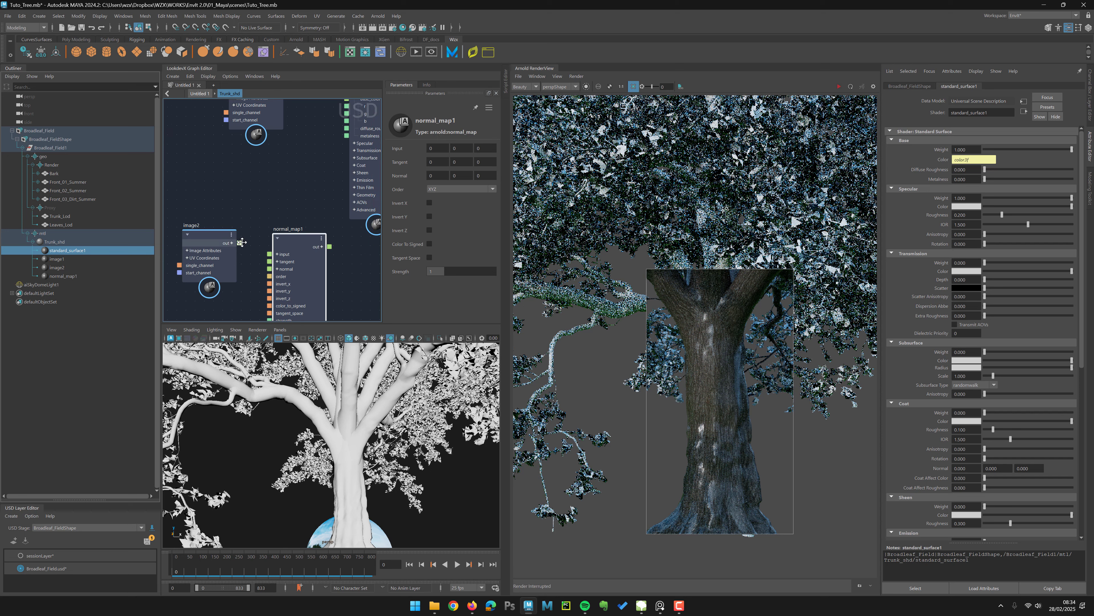
drag(239, 242, 270, 253)
alt+middle_drag(351, 208, 306, 217)
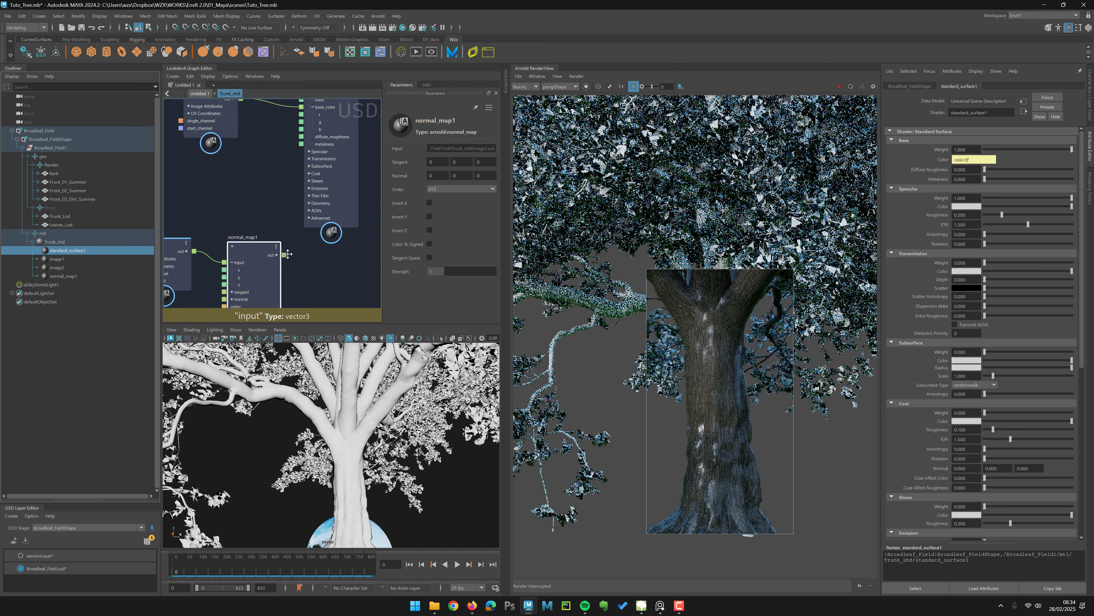
click(317, 203)
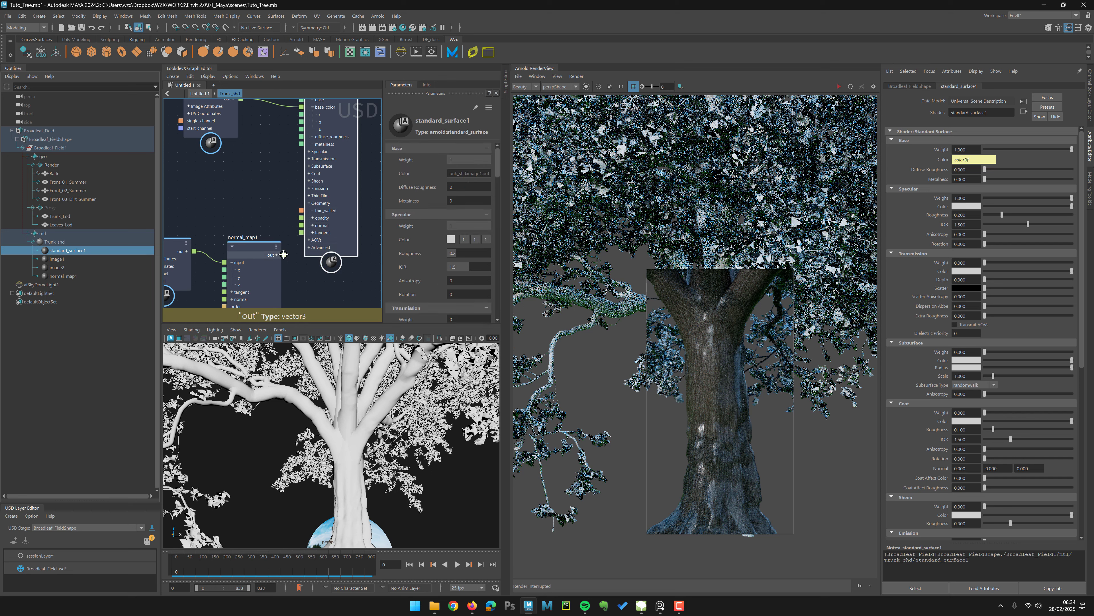
drag(284, 255, 303, 225)
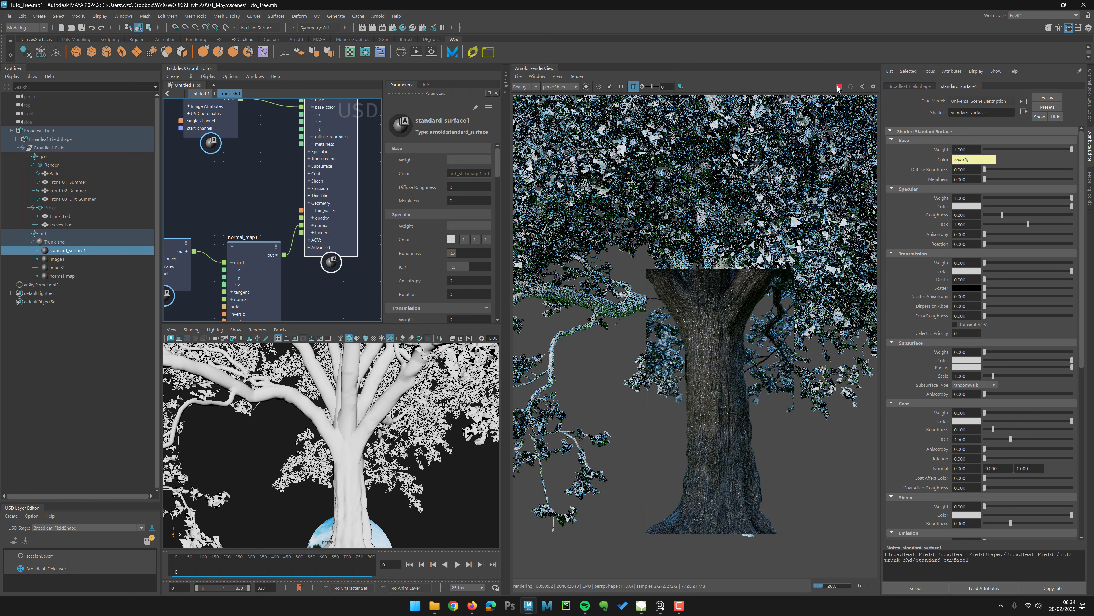
Step: Set the shader's specular weight to about 0.546 and roughness to about 0.243, then refresh the render
click(342, 166)
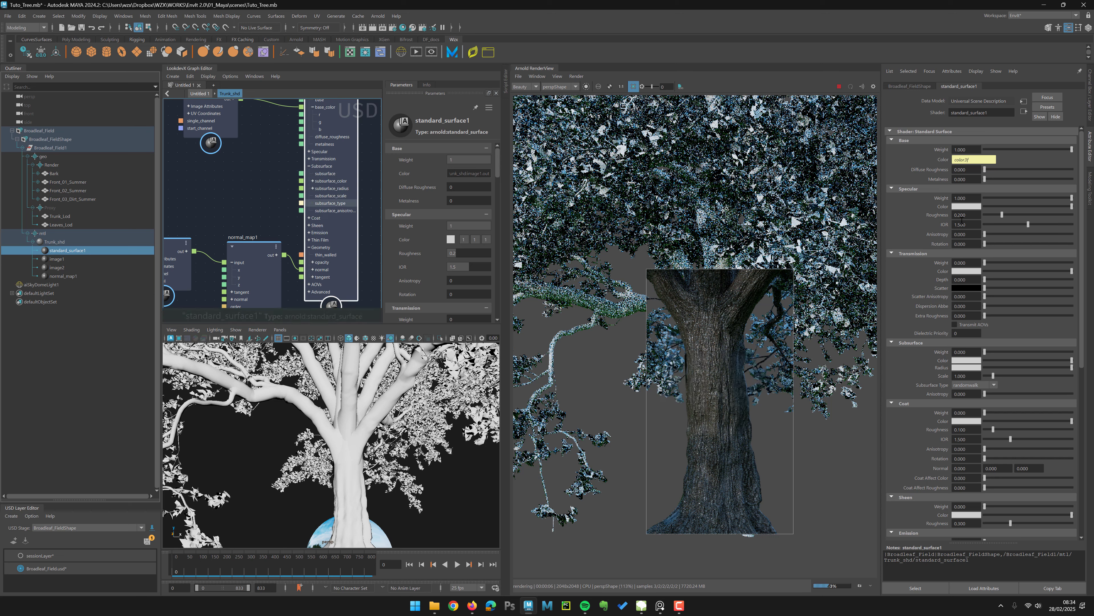
click(1024, 207)
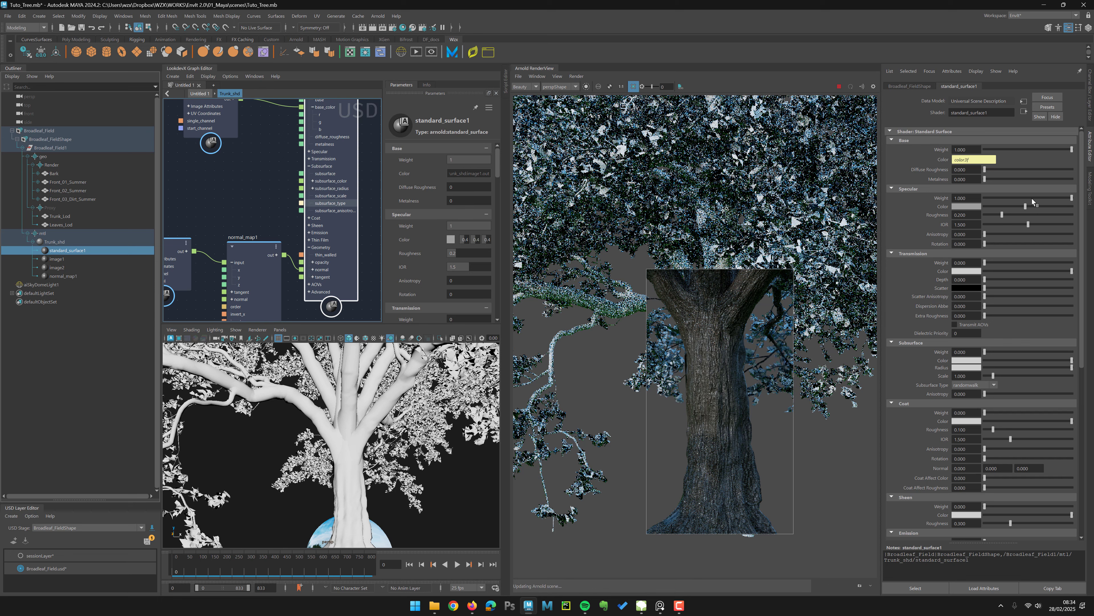
click(1032, 197)
drag(1002, 214, 1013, 215)
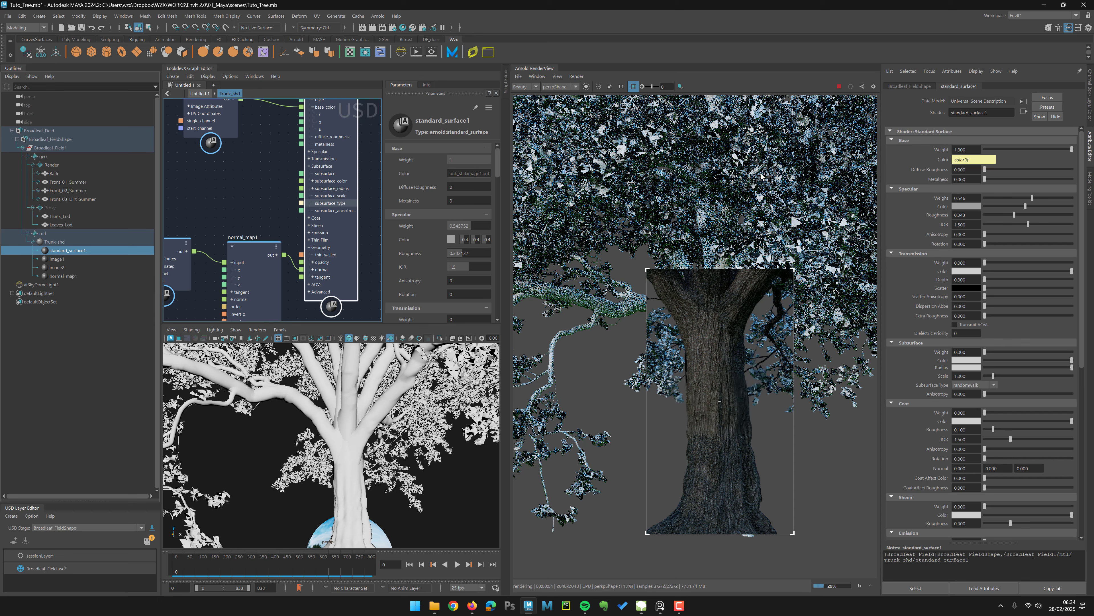
click(839, 88)
alt+right_drag(254, 182, 172, 162)
click(33, 242)
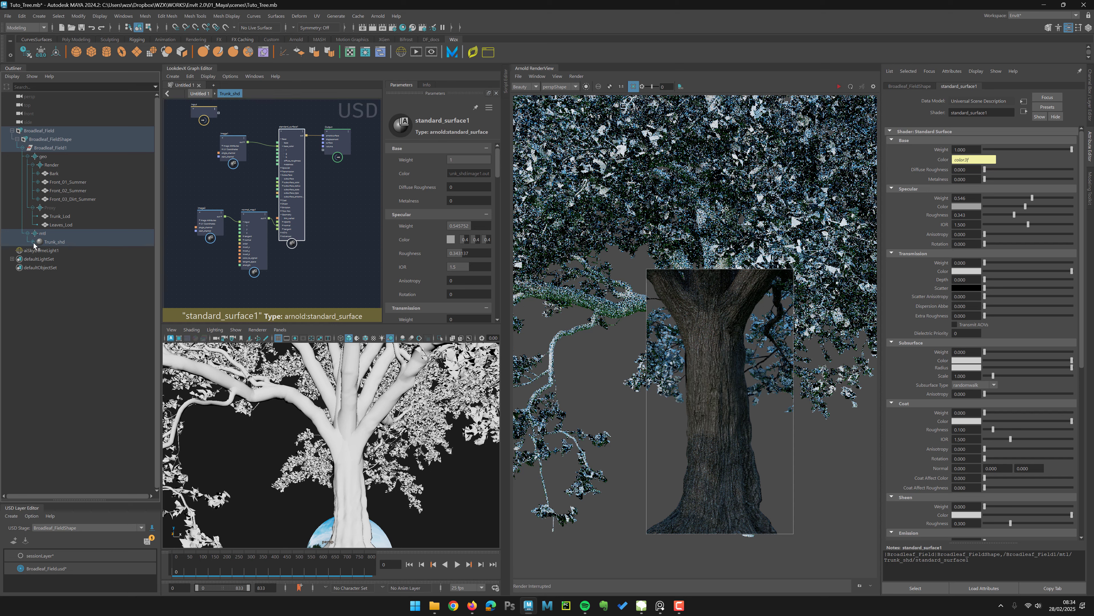
alt+middle_drag(222, 192, 254, 214)
click(232, 204)
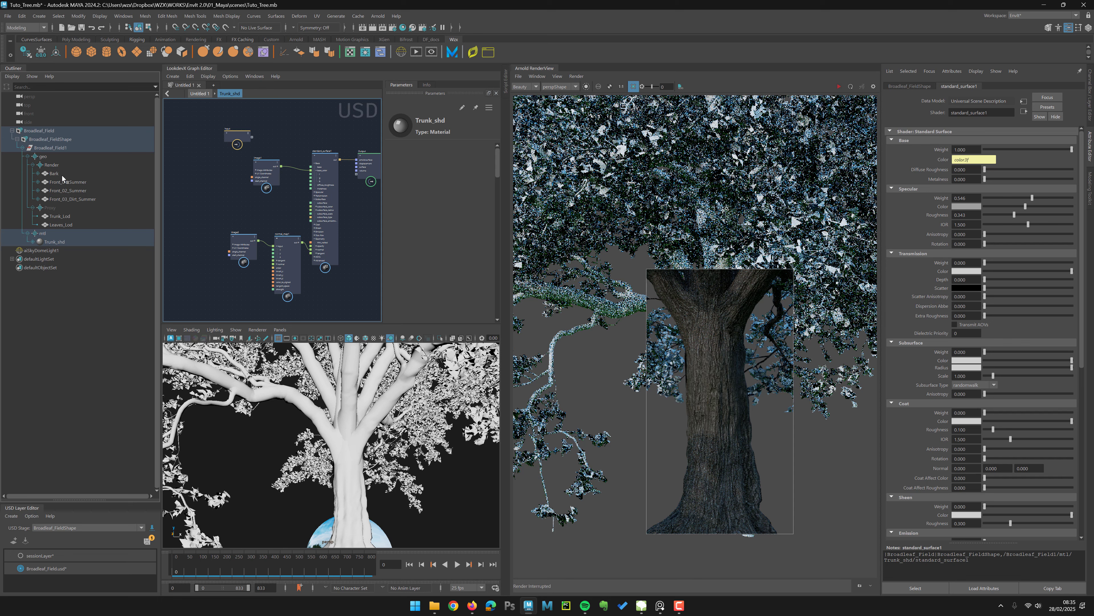
Step: Select the three Front leaf prims and assign them a new Arnold Standard Surface material
drag(63, 184, 67, 199)
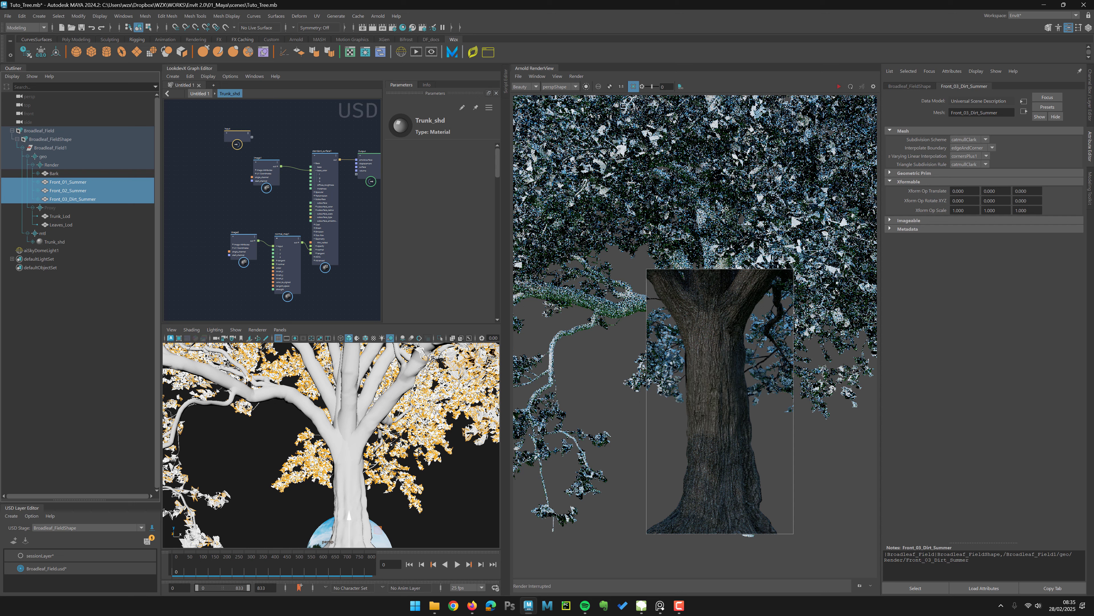
right_click(68, 194)
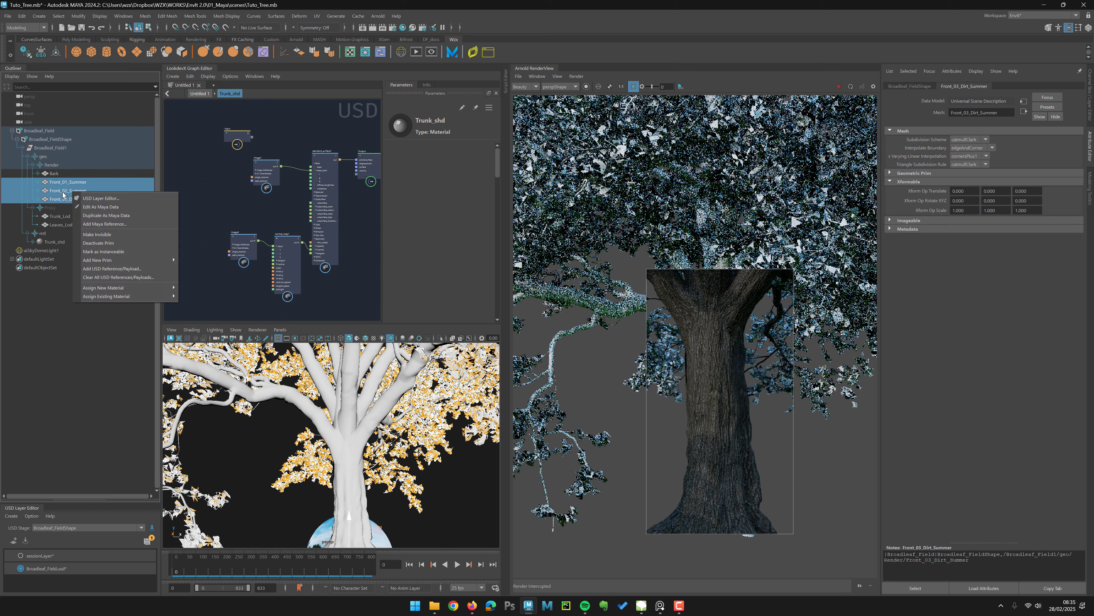
mouse_move(124, 287)
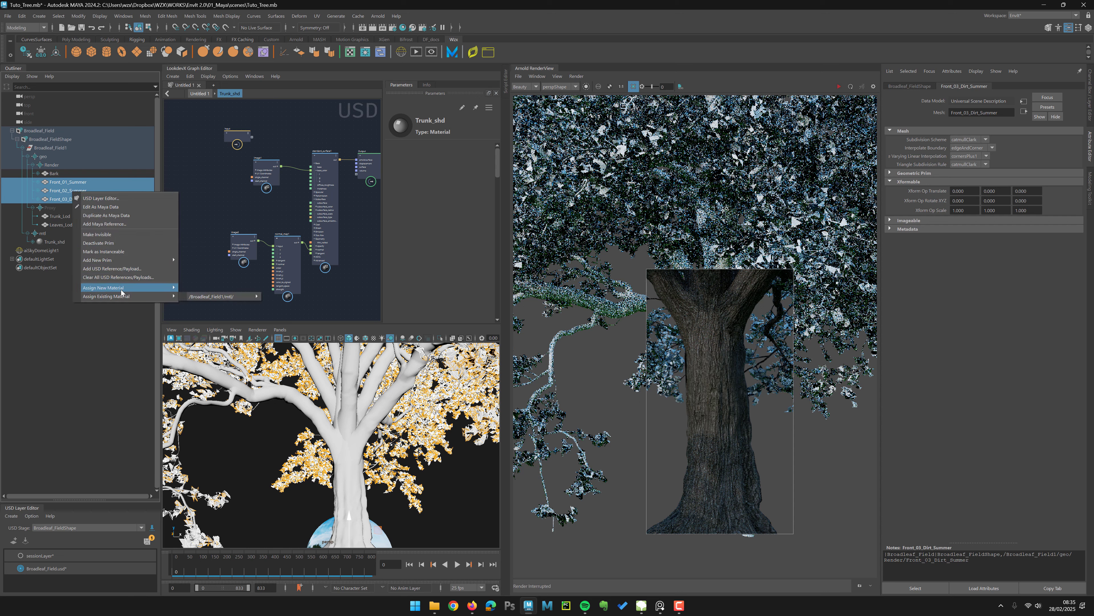
mouse_move(211, 289)
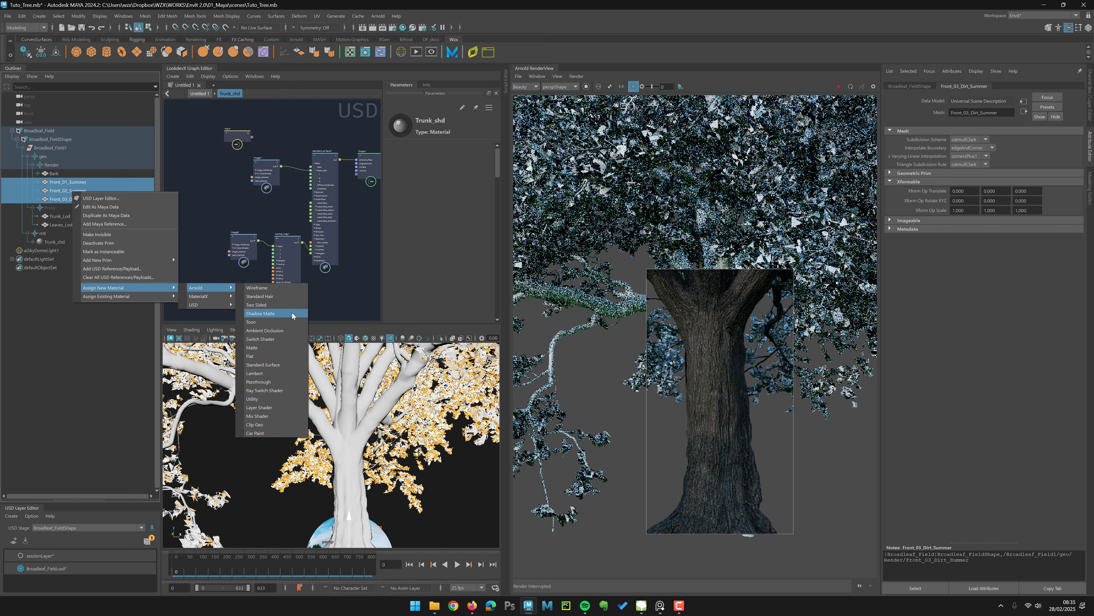
click(278, 364)
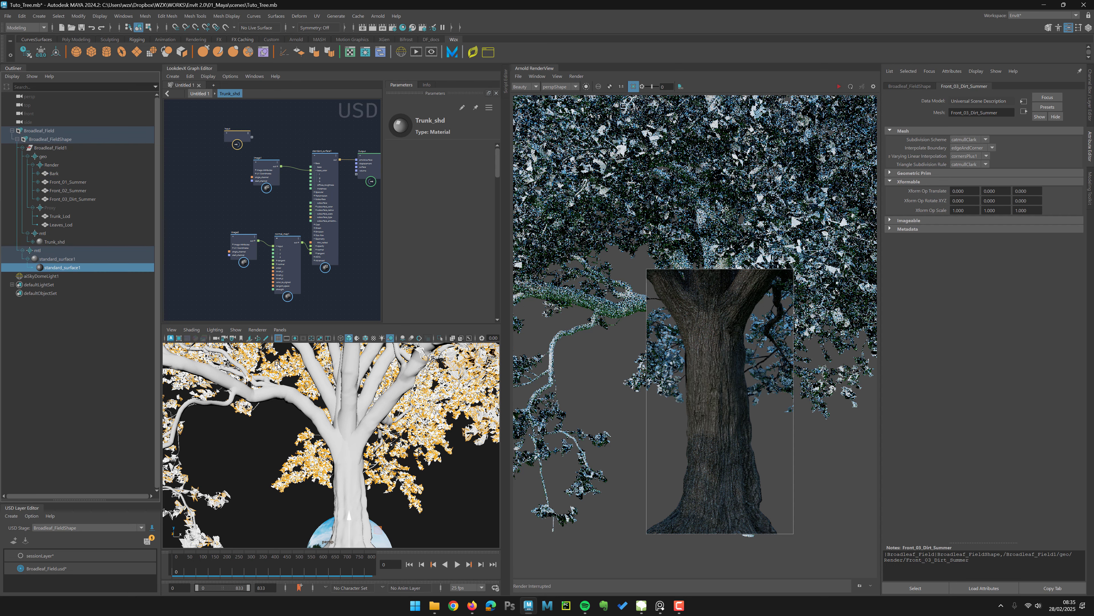
Step: Rename the new material to Leaves_shd
double_click(55, 259)
text(Le)
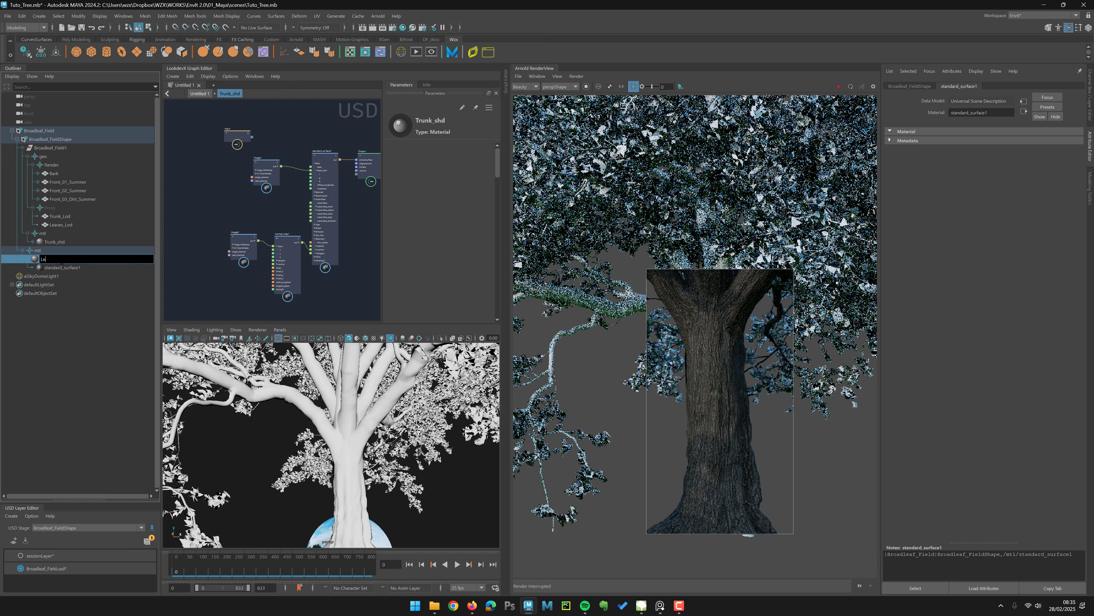
text(aves_shd)
key(Return)
Step: Move Leaves_shd into the existing mtl scope and delete the leftover empty scope
middle_drag(45, 260, 48, 235)
click(45, 260)
key(Delete)
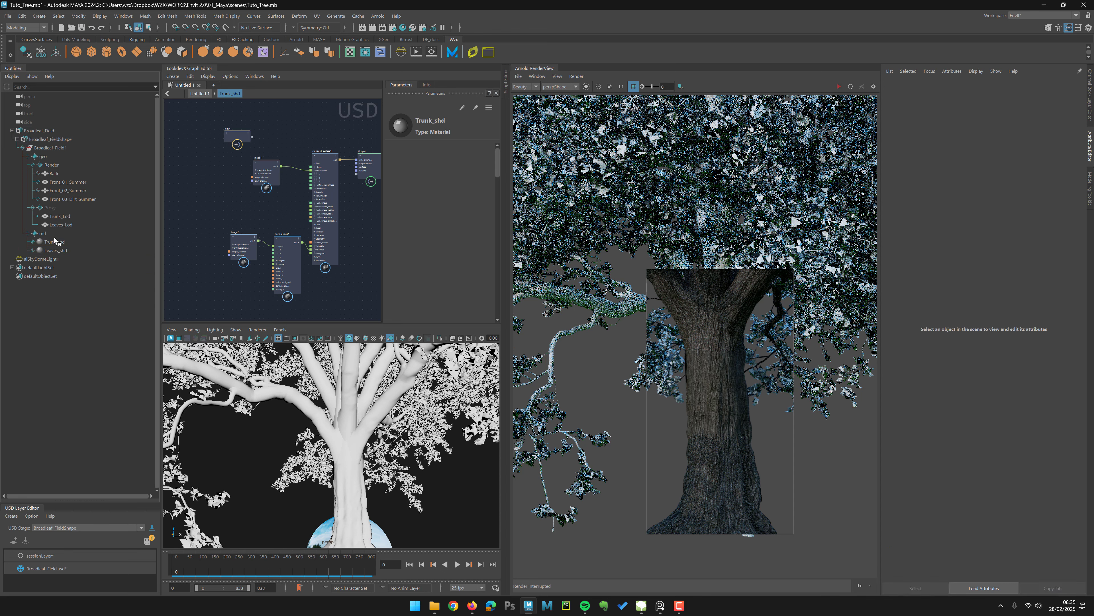
Step: Assign the existing Leaves_shd material to the three Front leaf prims
click(68, 181)
shift+click(68, 199)
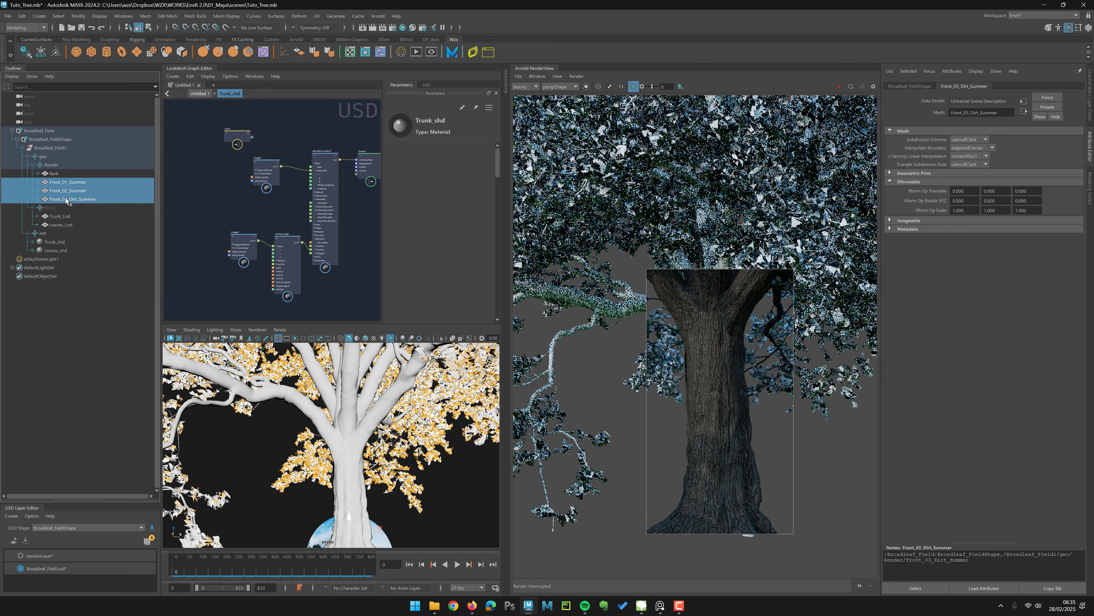
right_click(68, 199)
mouse_move(136, 303)
mouse_move(241, 301)
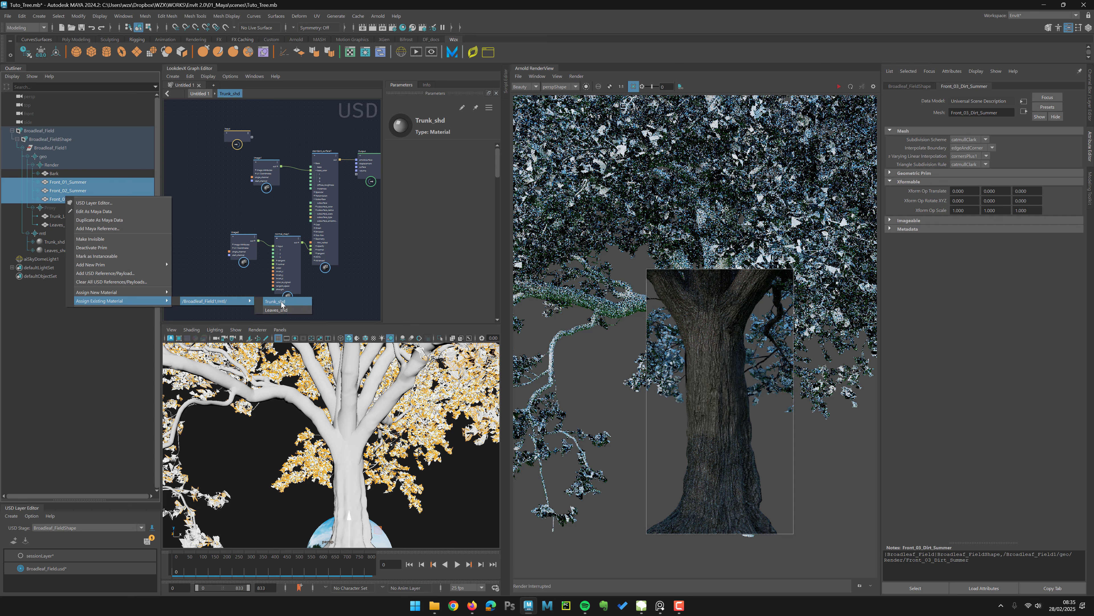
click(283, 310)
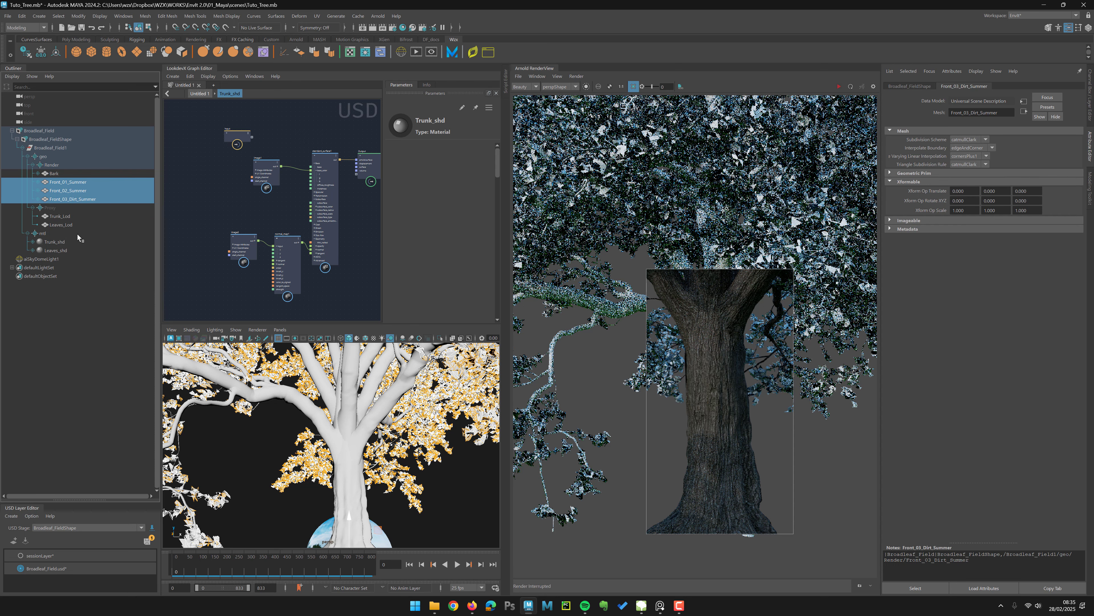
Step: Open the Leaves_shd material in a new LookdevX tab and step inside it to show its standard_surface1 shader
click(56, 249)
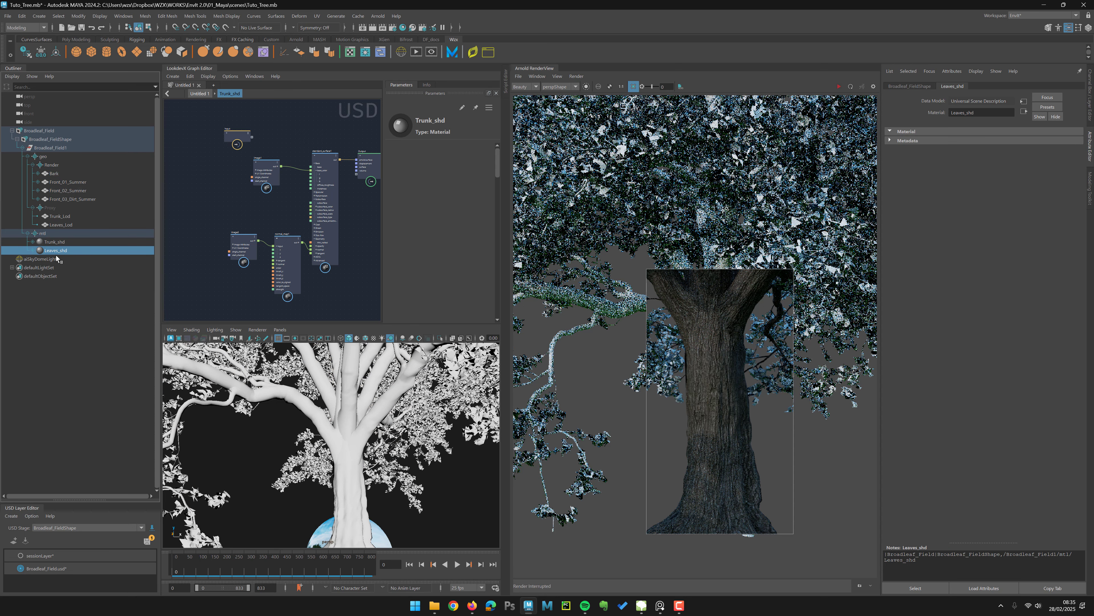
right_click(63, 252)
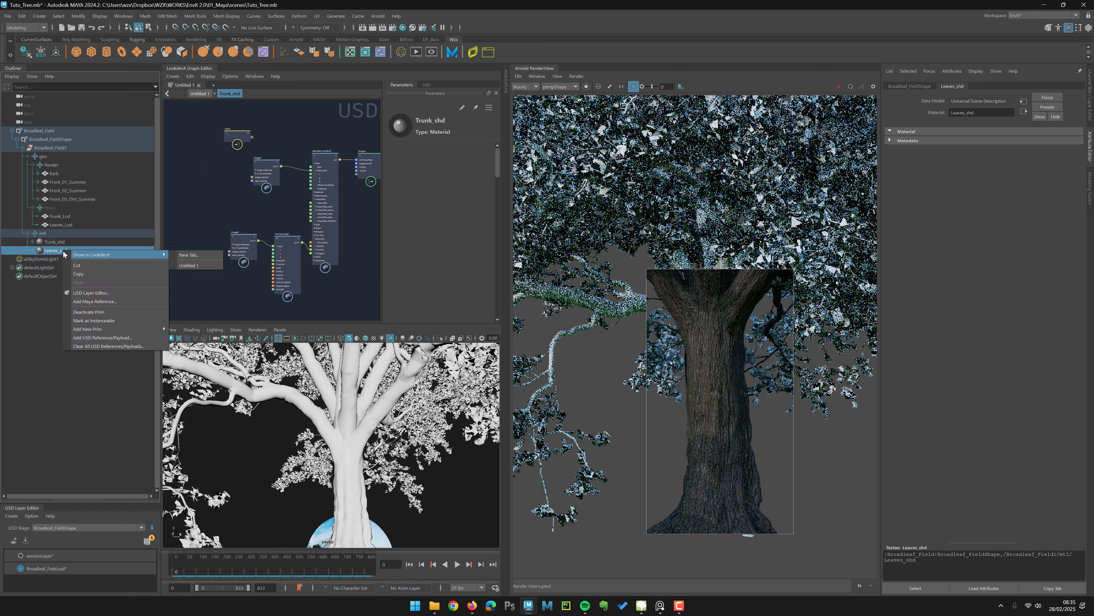
click(190, 254)
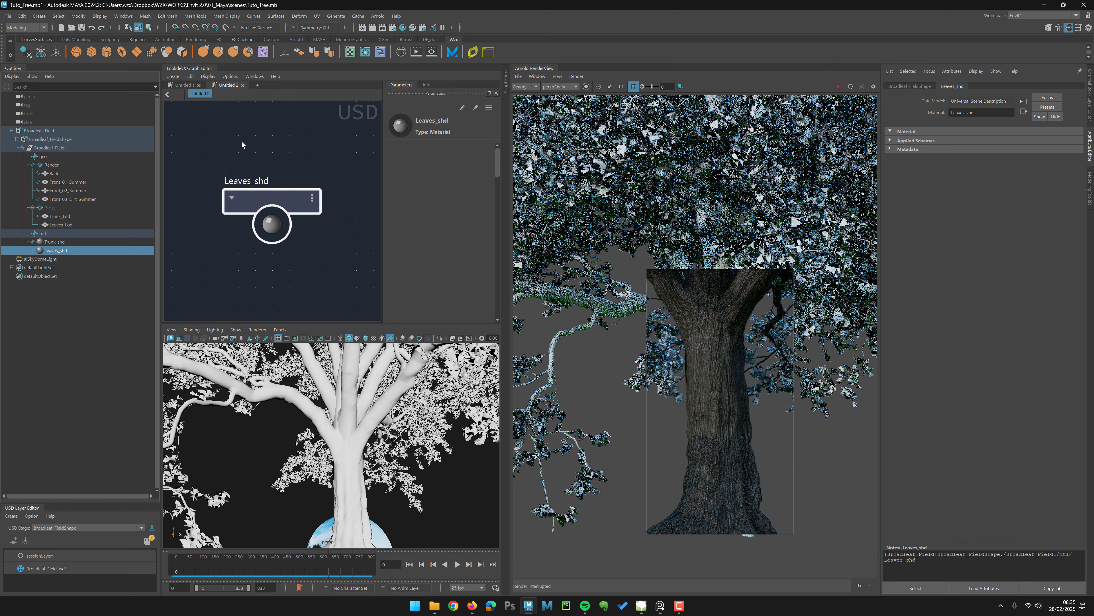
drag(261, 195, 263, 199)
alt+right_drag(293, 173, 188, 153)
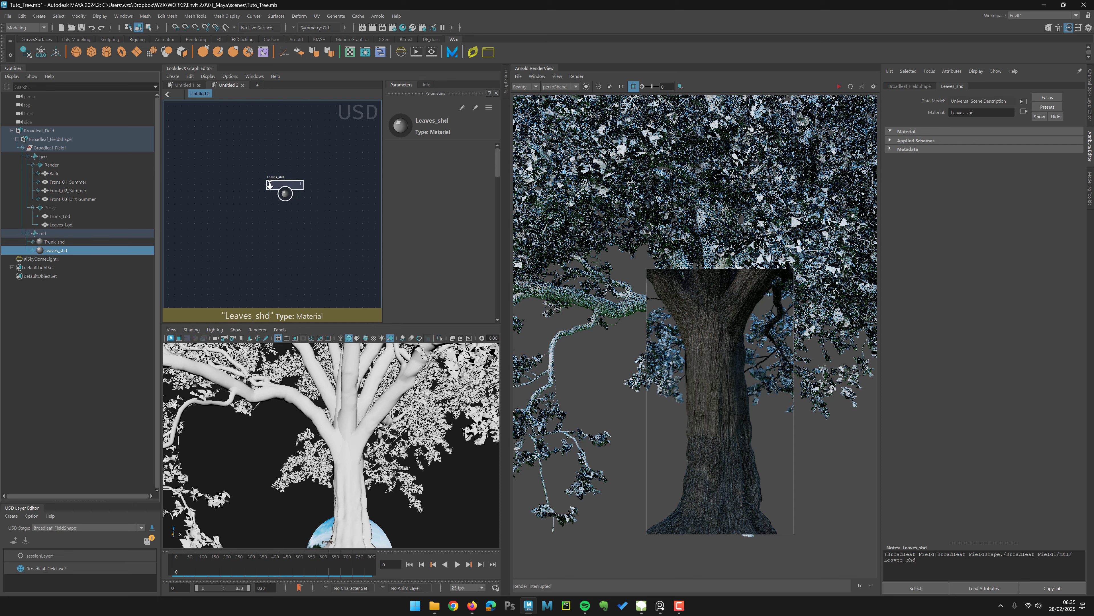
double_click(280, 184)
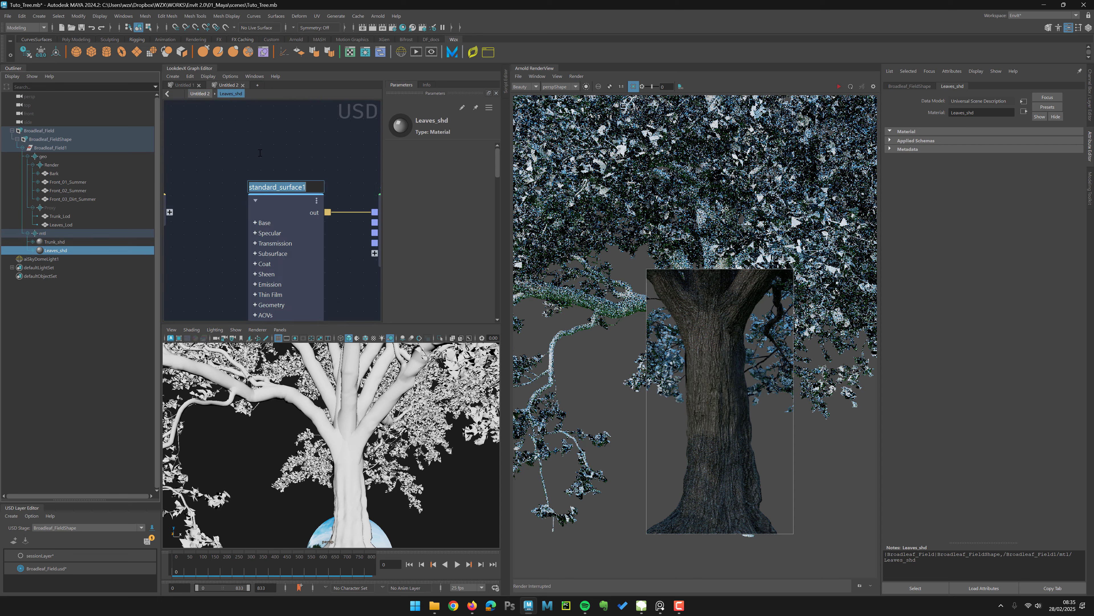
alt+right_drag(251, 170, 278, 211)
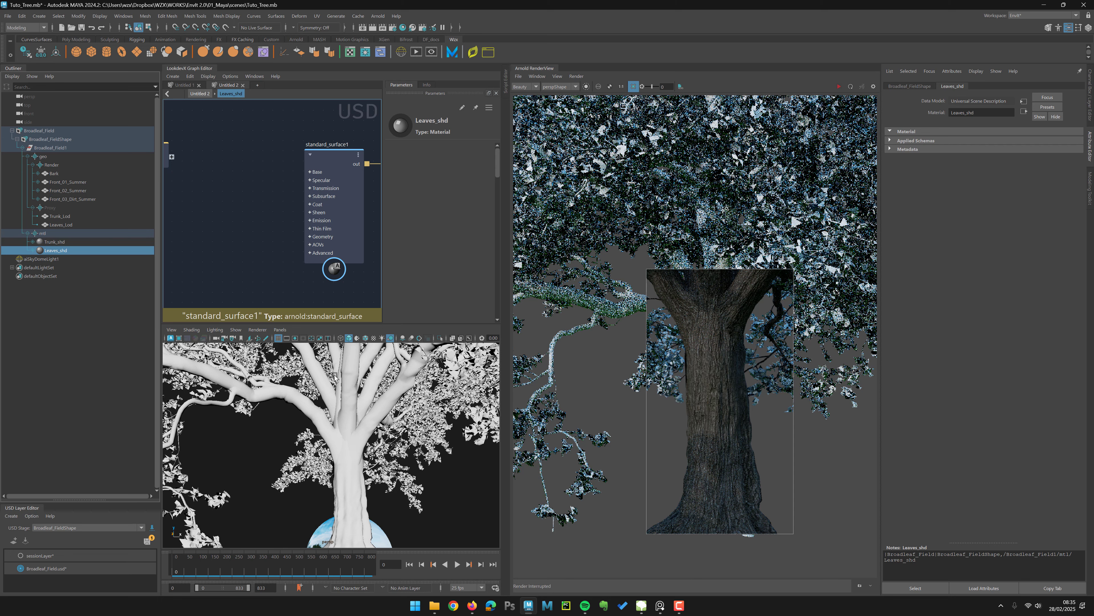
Step: Import the Front_02_FallTransition_Opacity and Front_02_Summer_SubsurfaceColor textures from the Tree_Tuto folder into the leaf material graph
click(434, 606)
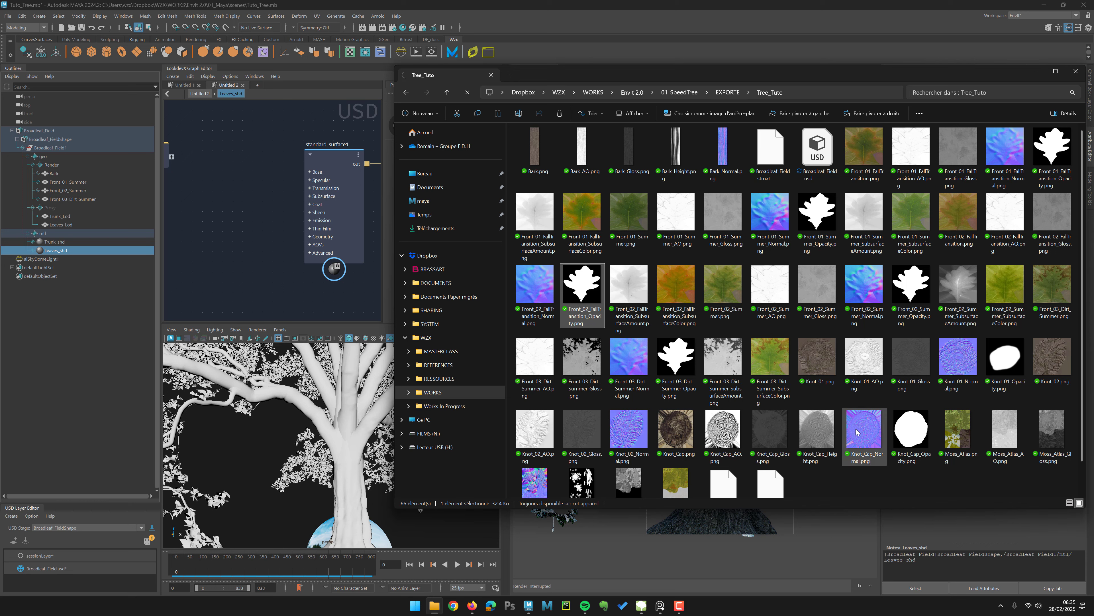
ctrl+click(1010, 297)
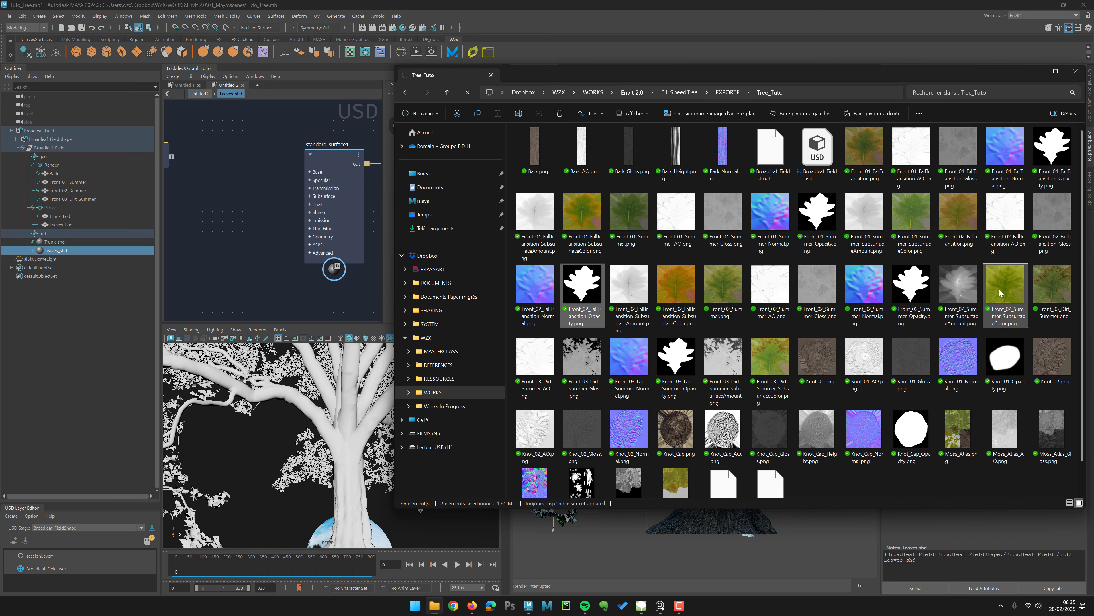
drag(999, 293, 206, 184)
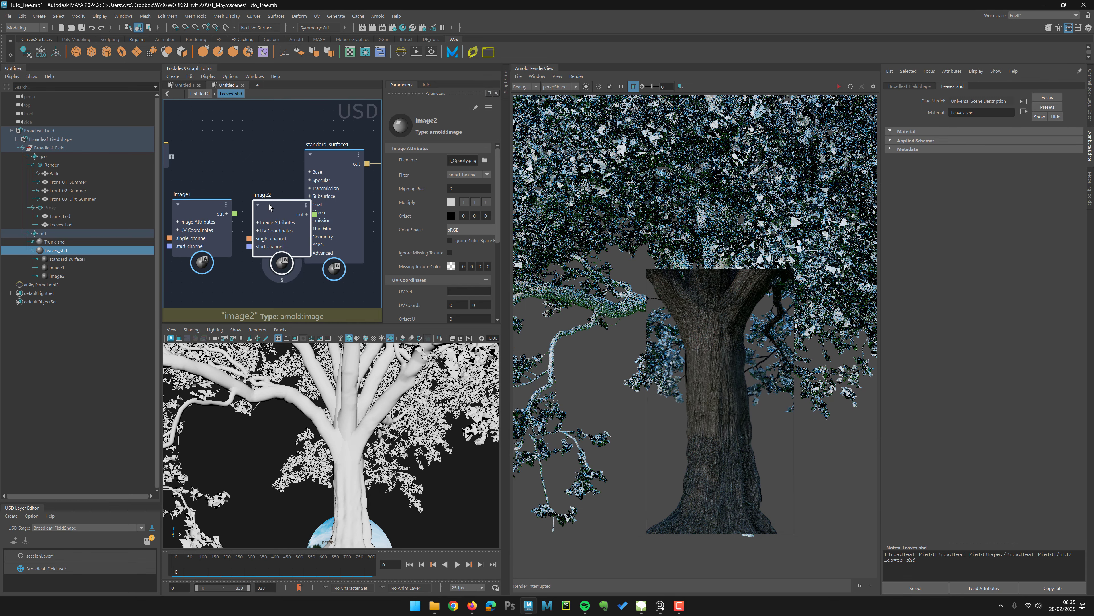
Step: Set the opacity image node's color space to Raw
drag(269, 204, 202, 274)
alt+middle_drag(242, 224, 246, 168)
click(460, 234)
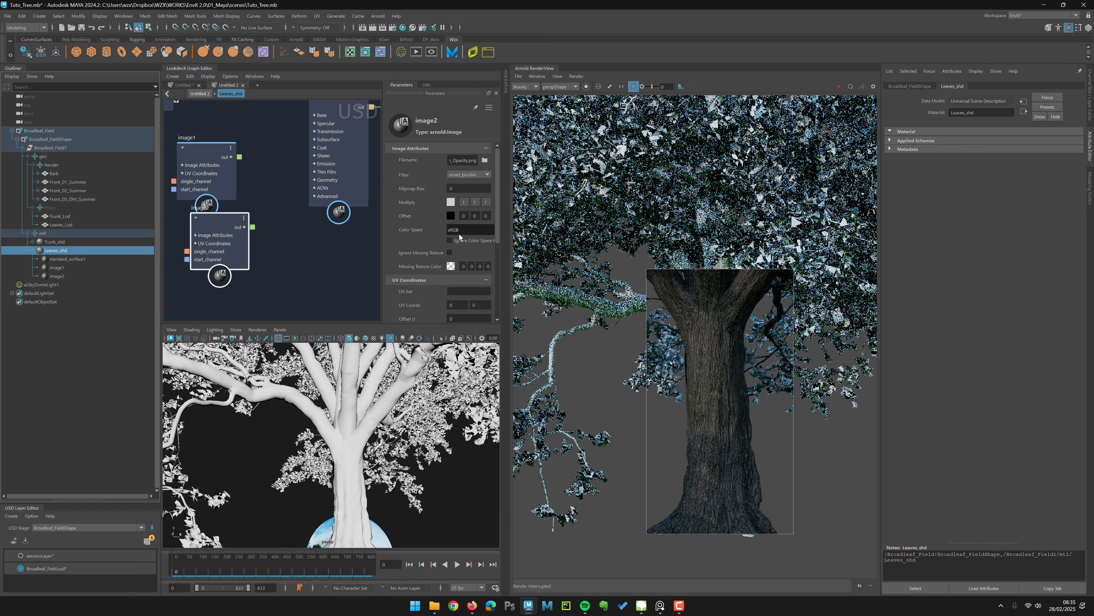
click(513, 259)
Step: Connect the Front_02_Summer_SubsurfaceColor image's output to the leaf shader's base color
click(219, 166)
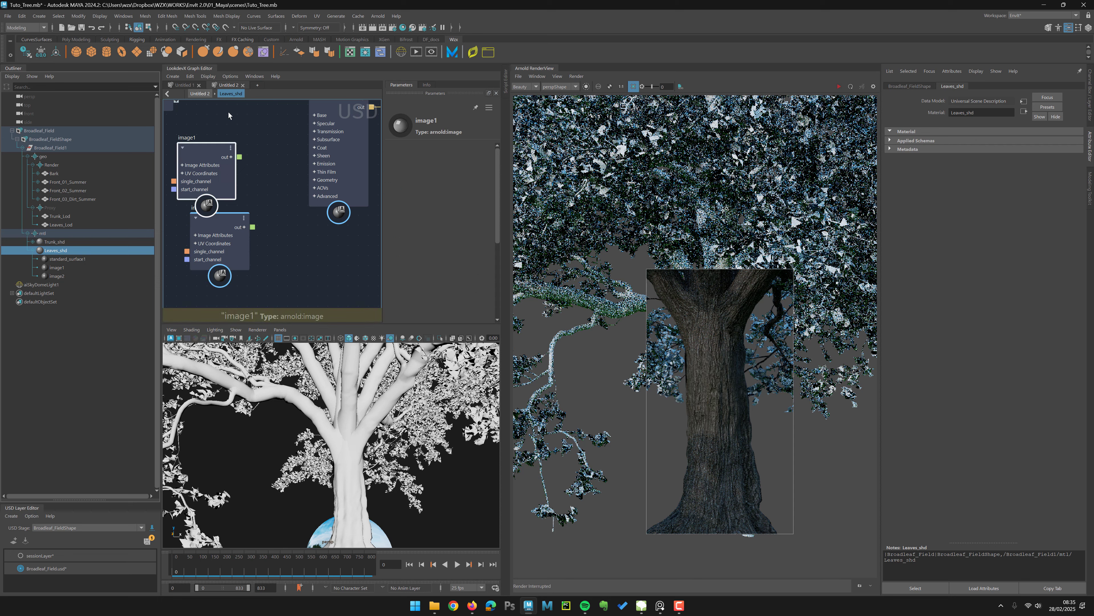
drag(228, 112, 244, 130)
alt+middle_drag(245, 130, 236, 188)
drag(256, 179, 304, 190)
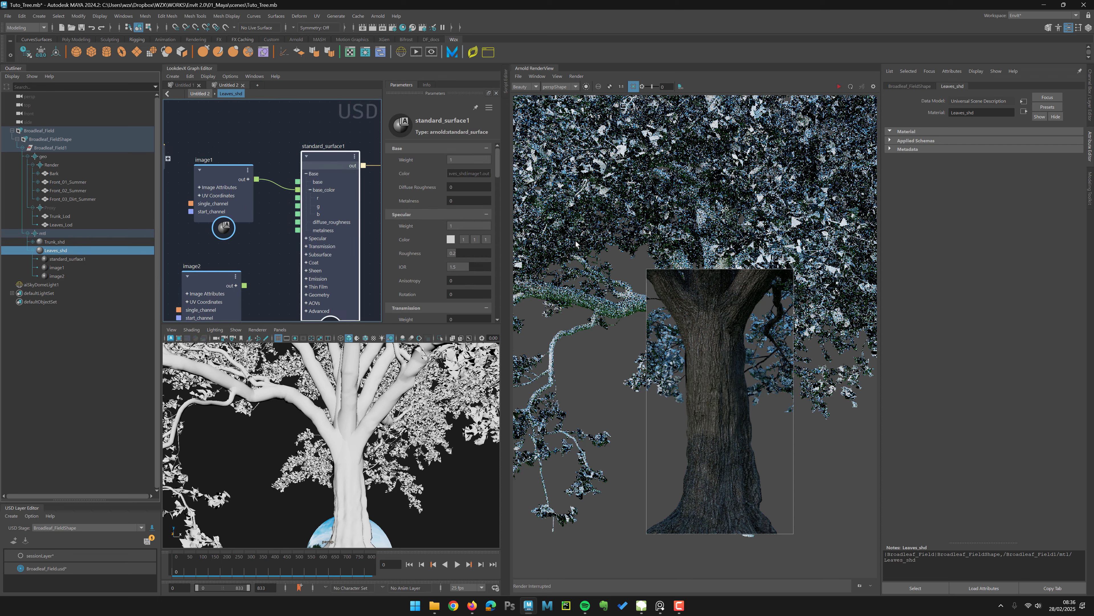
Step: Widen the graph editor and lower the leaf shader's specular weight to about 0.26
click(1091, 146)
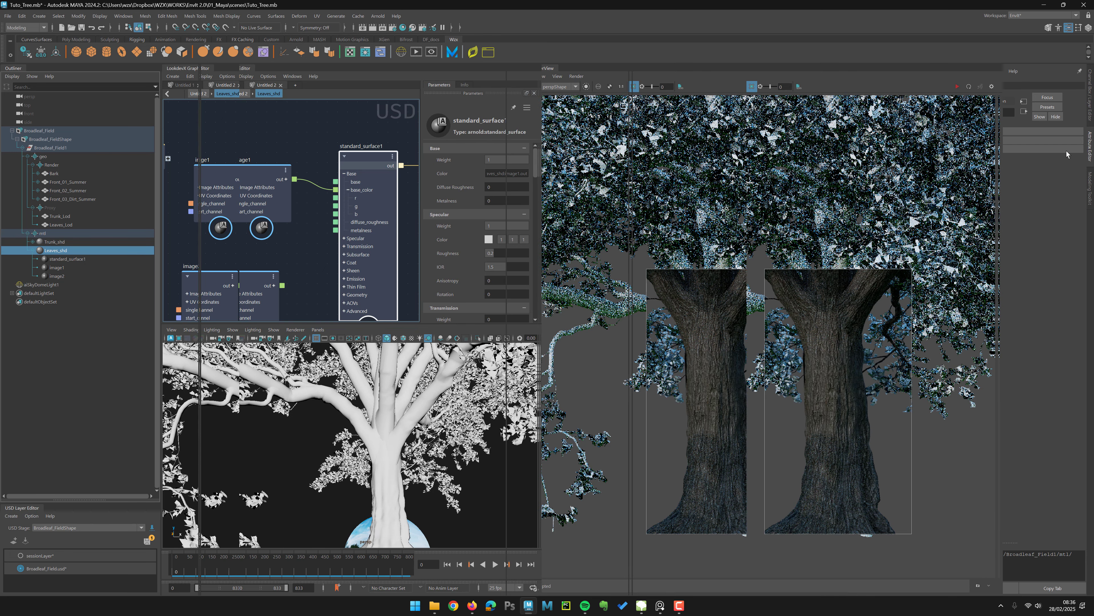
drag(465, 173, 467, 178)
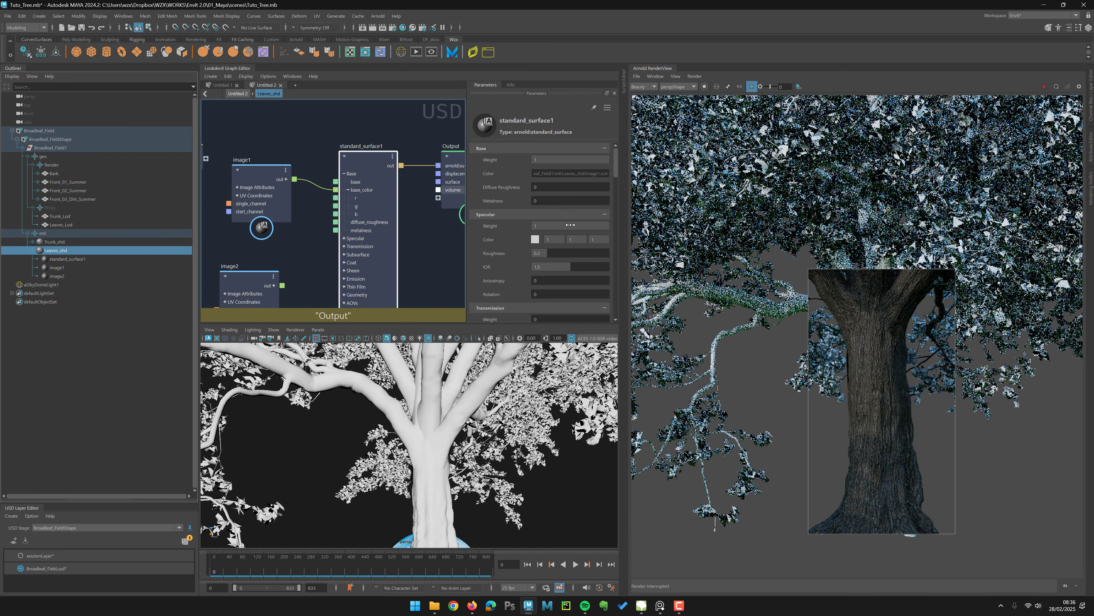
mouse_move(570, 226)
mouse_down()
mouse_move(524, 229)
mouse_move(552, 253)
mouse_move(561, 226)
mouse_move(552, 226)
mouse_up()
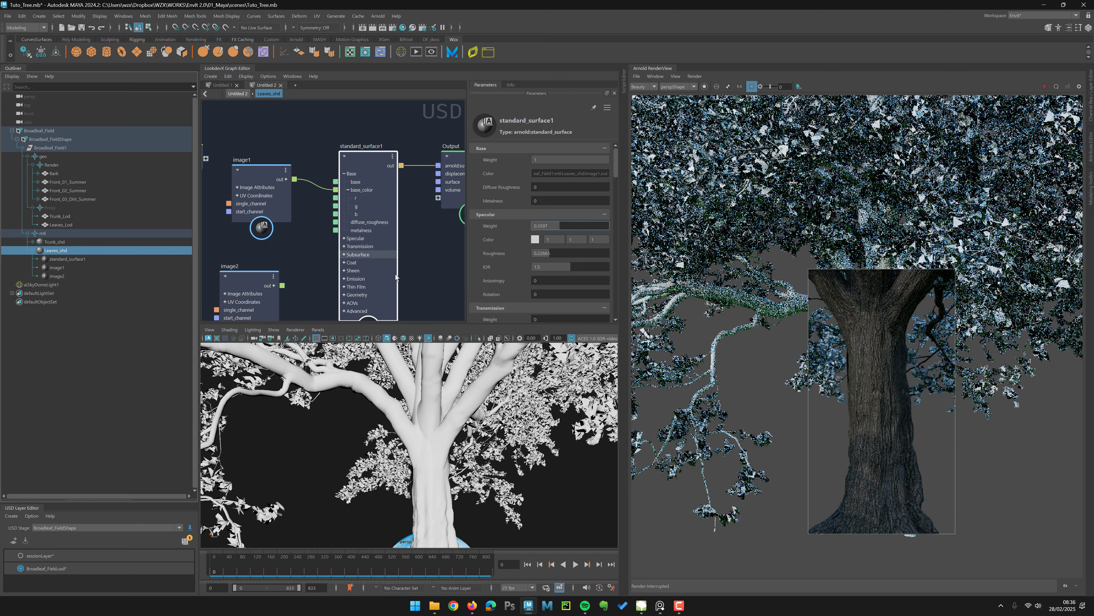
Step: Connect the opacity image's red output to the shader's opacity and enable Thin Walled on the leaf shader
alt+middle_drag(272, 297, 306, 211)
drag(302, 201, 297, 201)
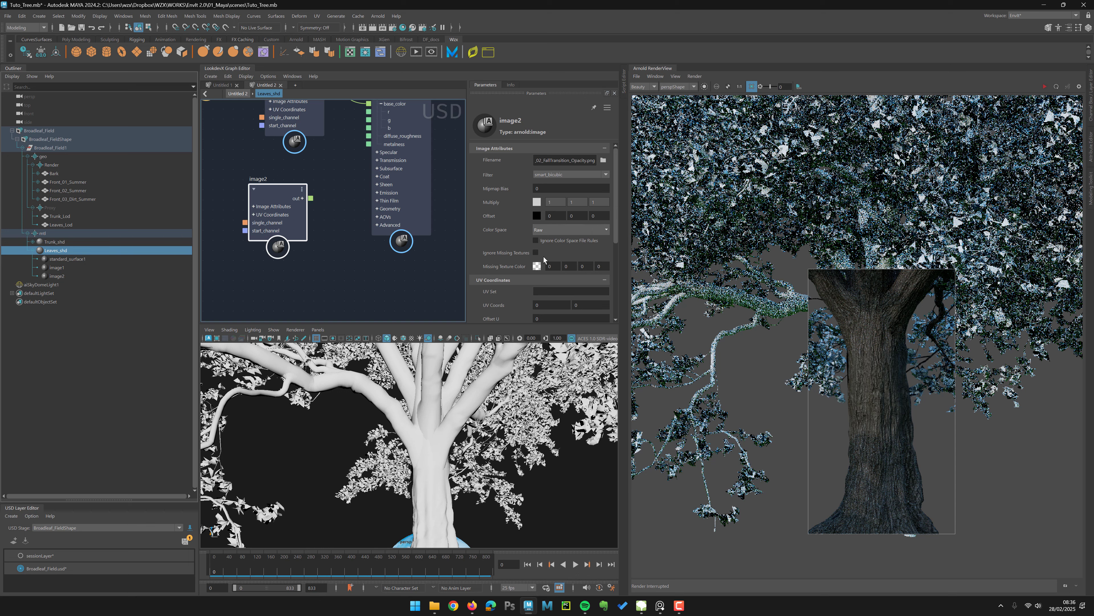
click(377, 208)
click(375, 213)
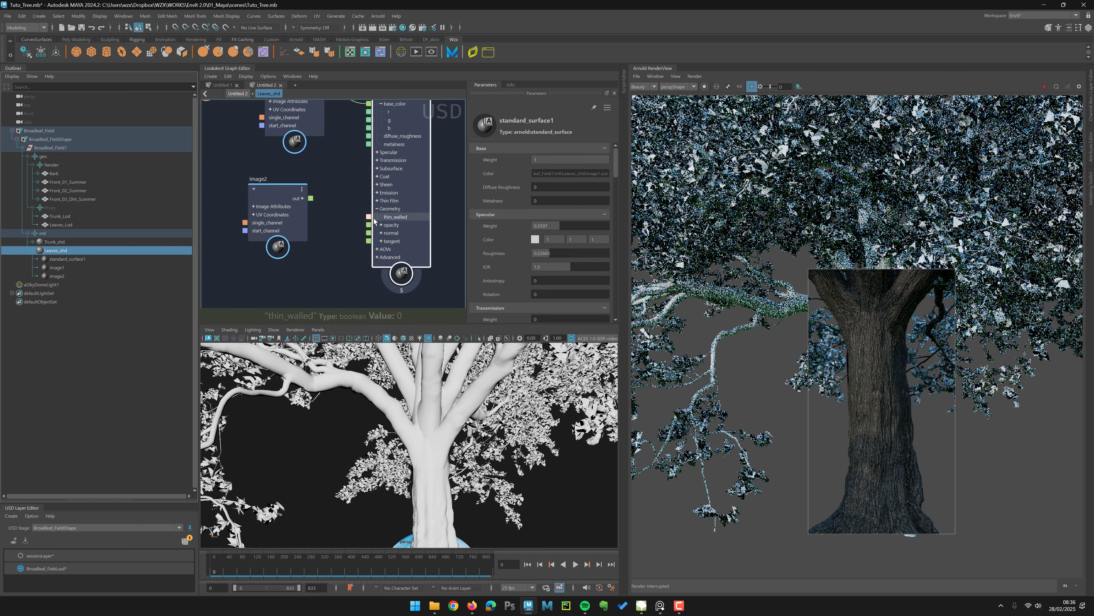
click(381, 225)
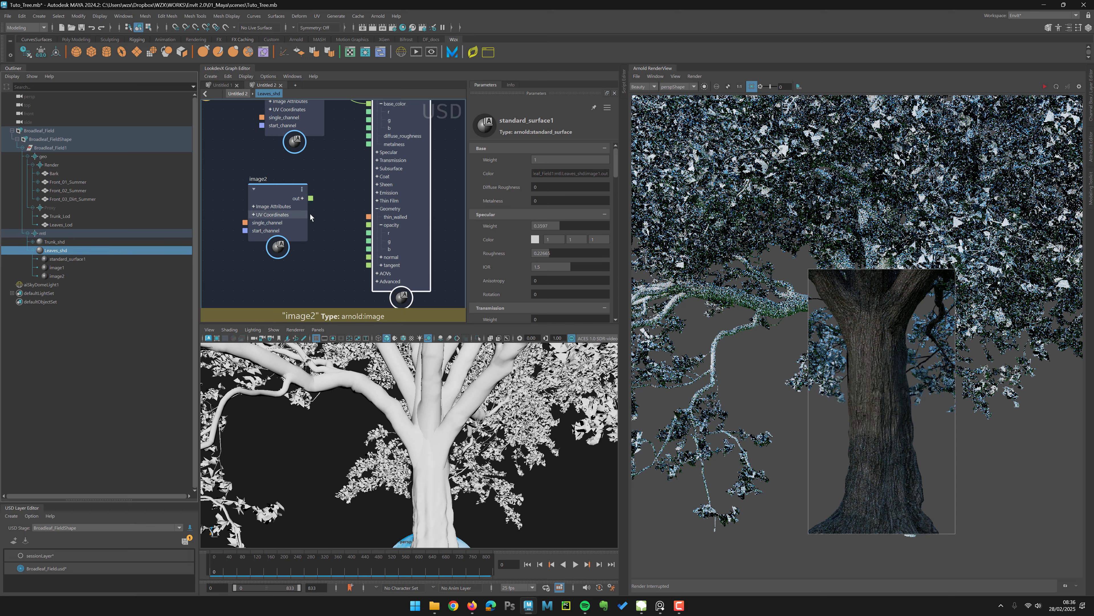
click(302, 199)
click(304, 203)
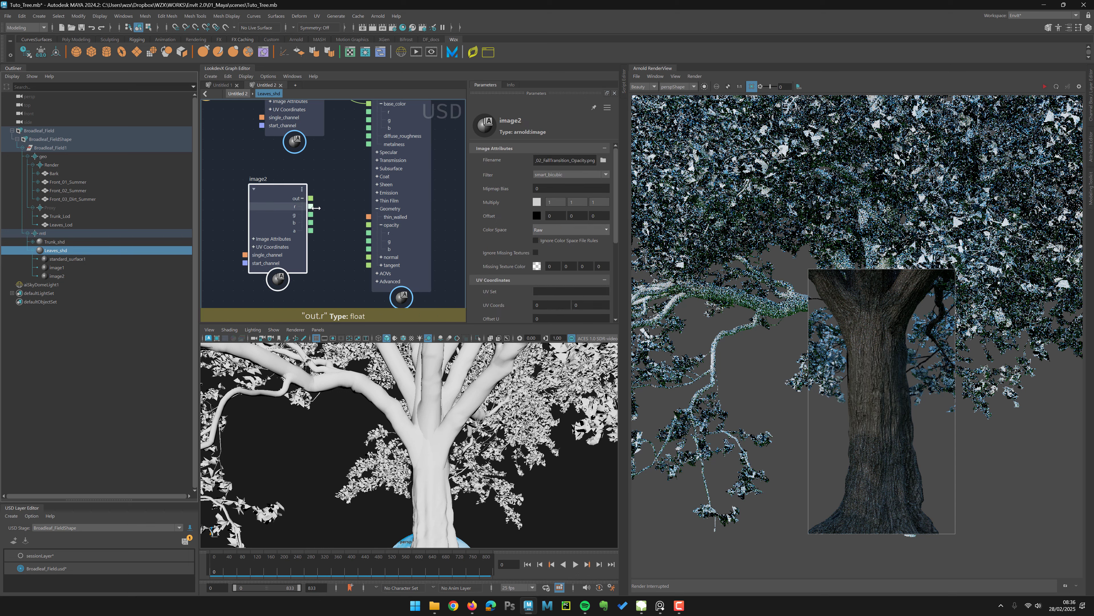
drag(310, 198, 368, 224)
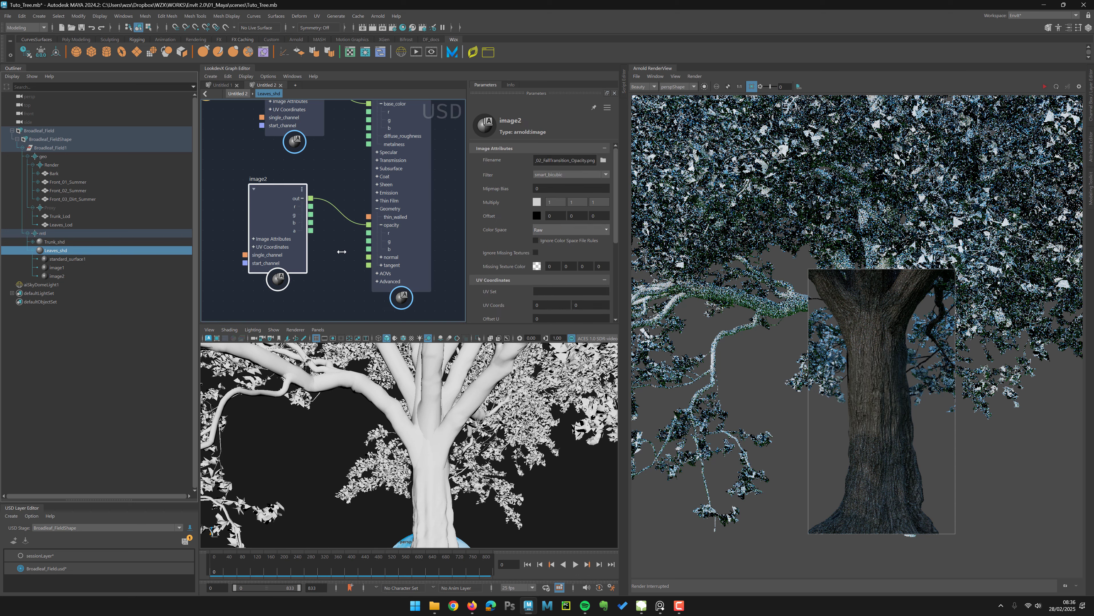
click(396, 217)
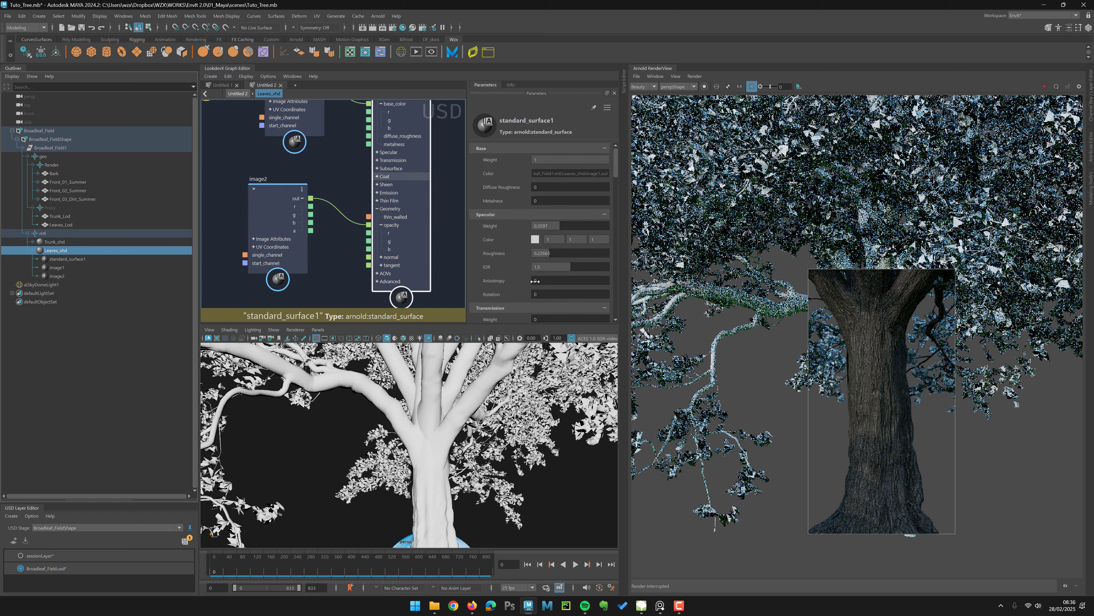
drag(614, 166, 615, 260)
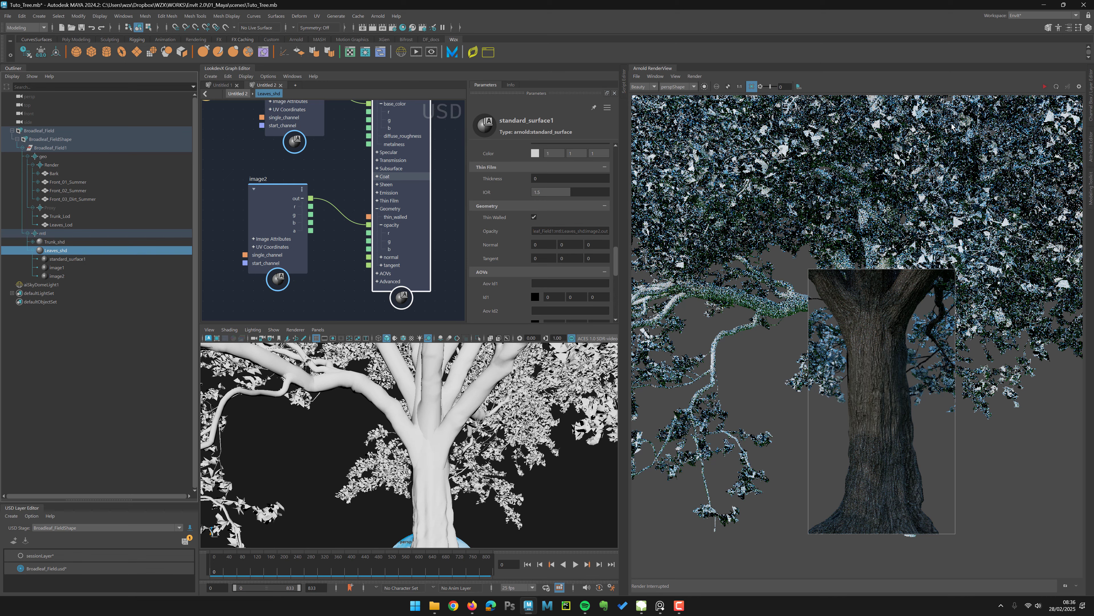
Step: Frame the branches near the trunk and render a region of the leaves to check the leaf material
scroll(343, 431, down, 8)
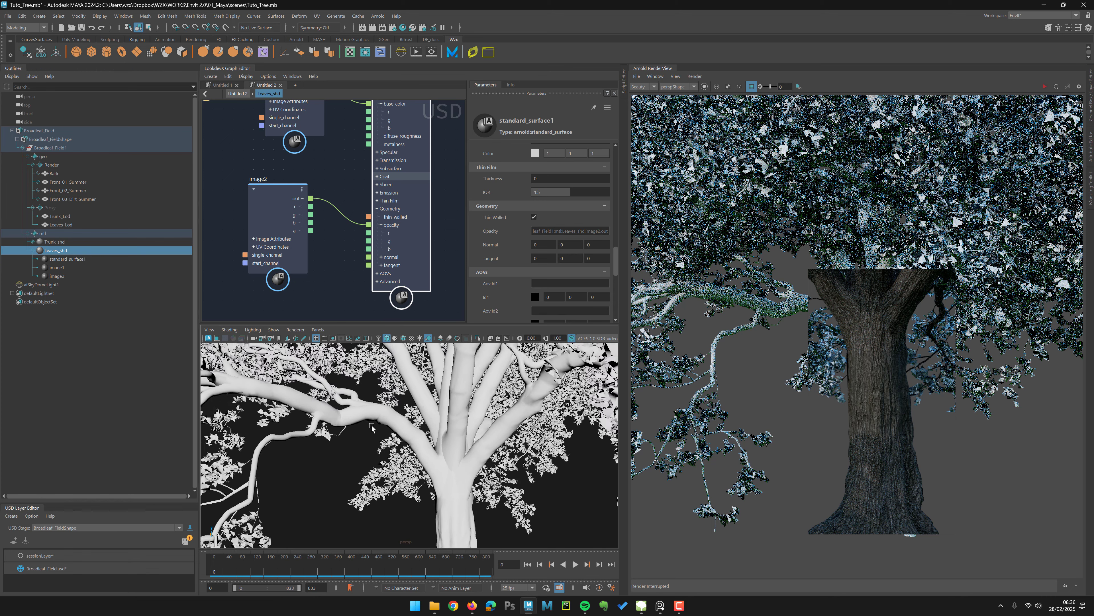
alt+middle_drag(355, 480, 399, 401)
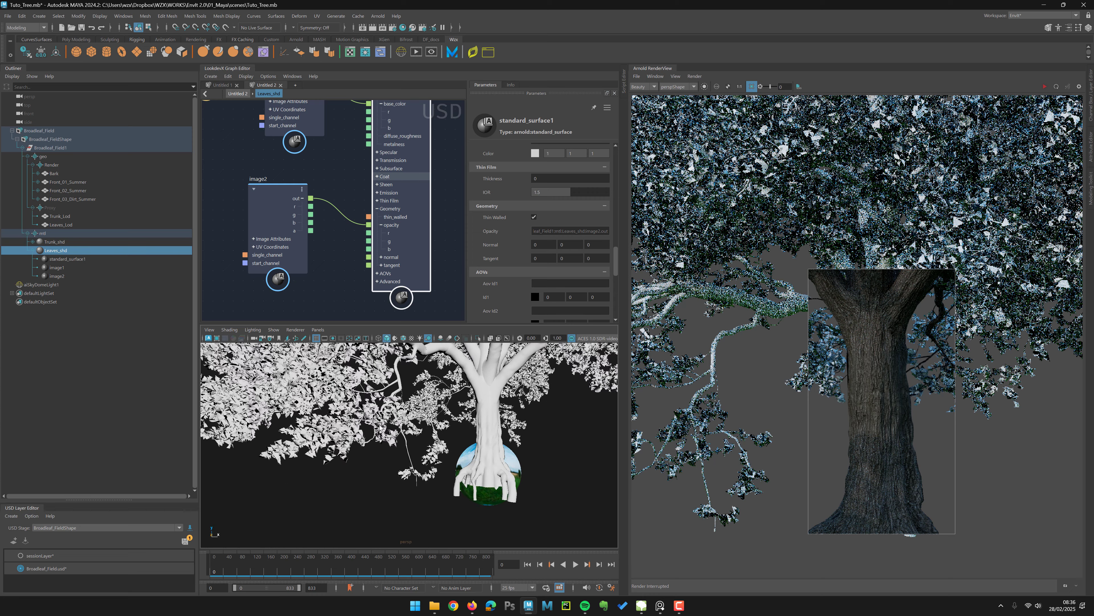
scroll(431, 464, up, 4)
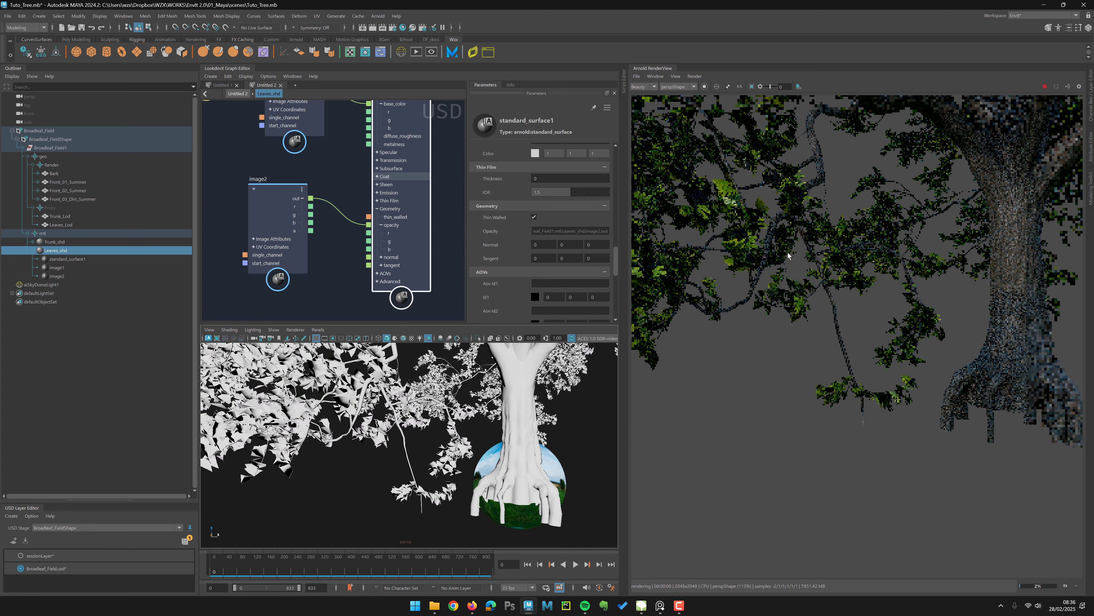
drag(778, 322, 934, 439)
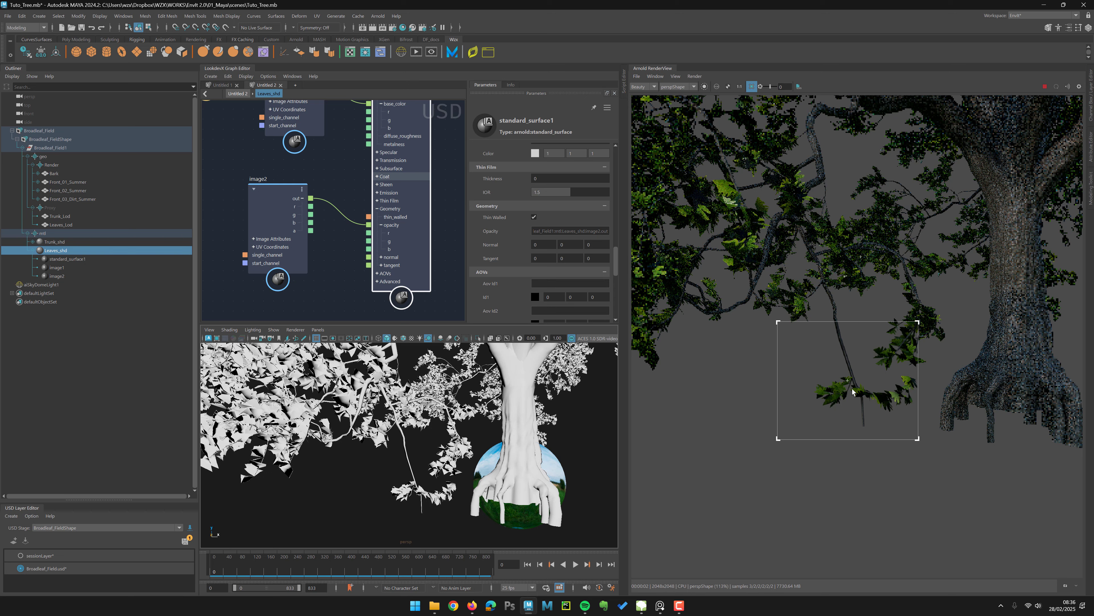
drag(709, 227, 824, 343)
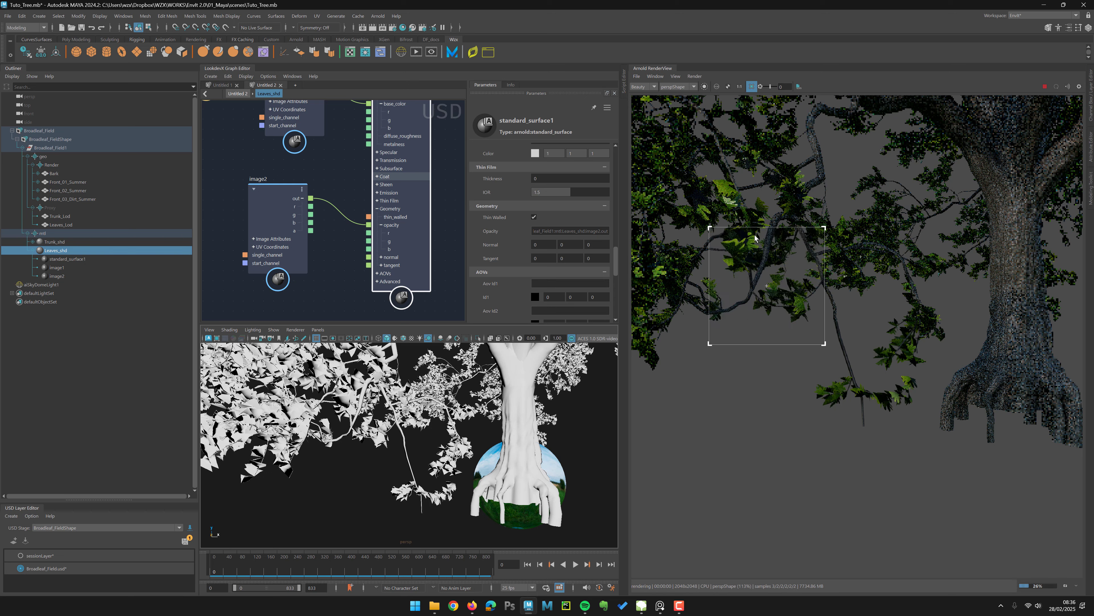
middle_drag(702, 366, 721, 358)
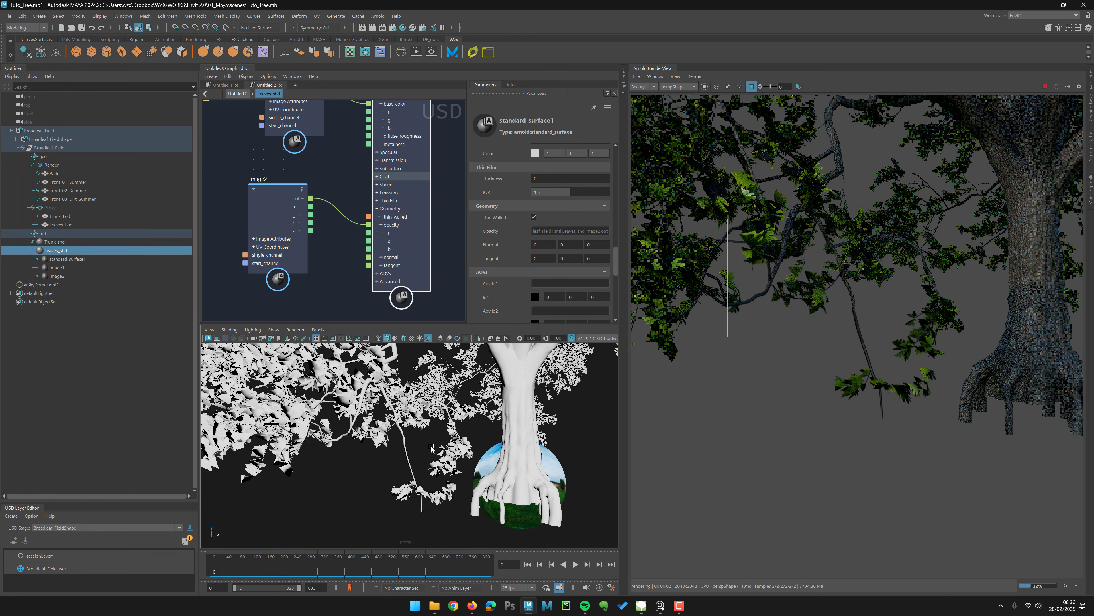
alt+drag(428, 445, 422, 446)
alt+middle_drag(418, 515, 423, 451)
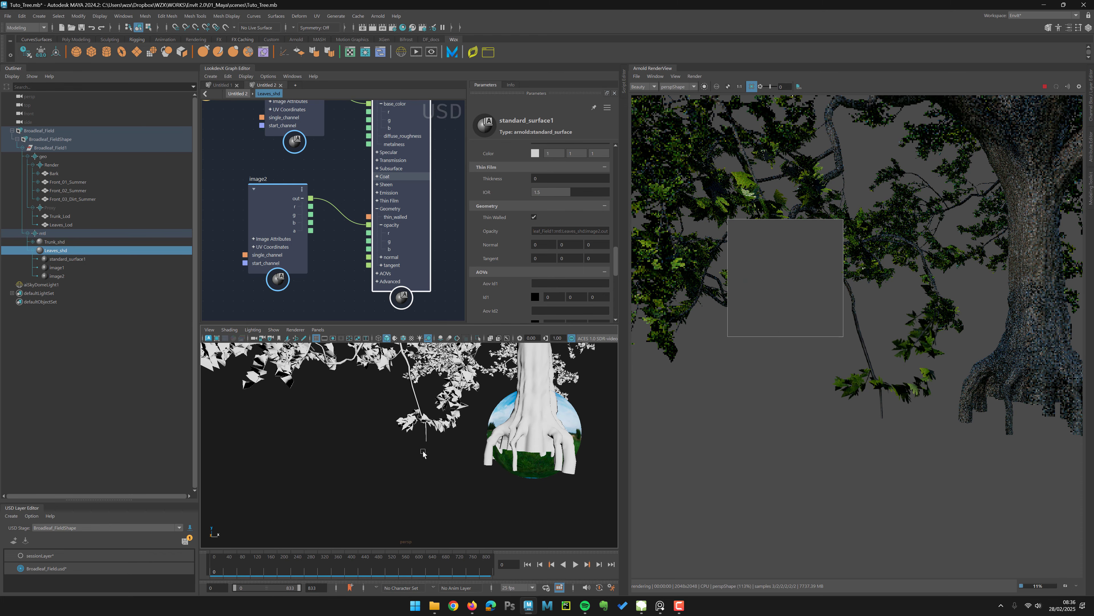
Step: Re-frame a lower leafy branch and re-render a region of it to inspect the leaf opacity
click(1044, 90)
alt+middle_drag(491, 430, 451, 447)
alt+right_drag(396, 458, 432, 485)
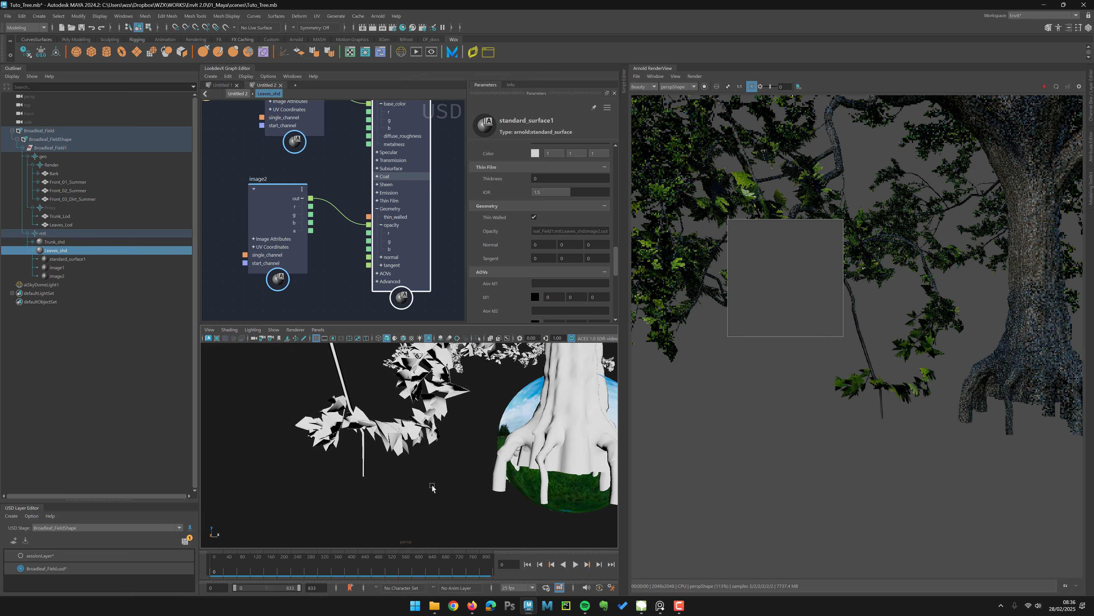
alt+drag(432, 487, 409, 493)
alt+middle_drag(408, 493, 425, 490)
click(751, 86)
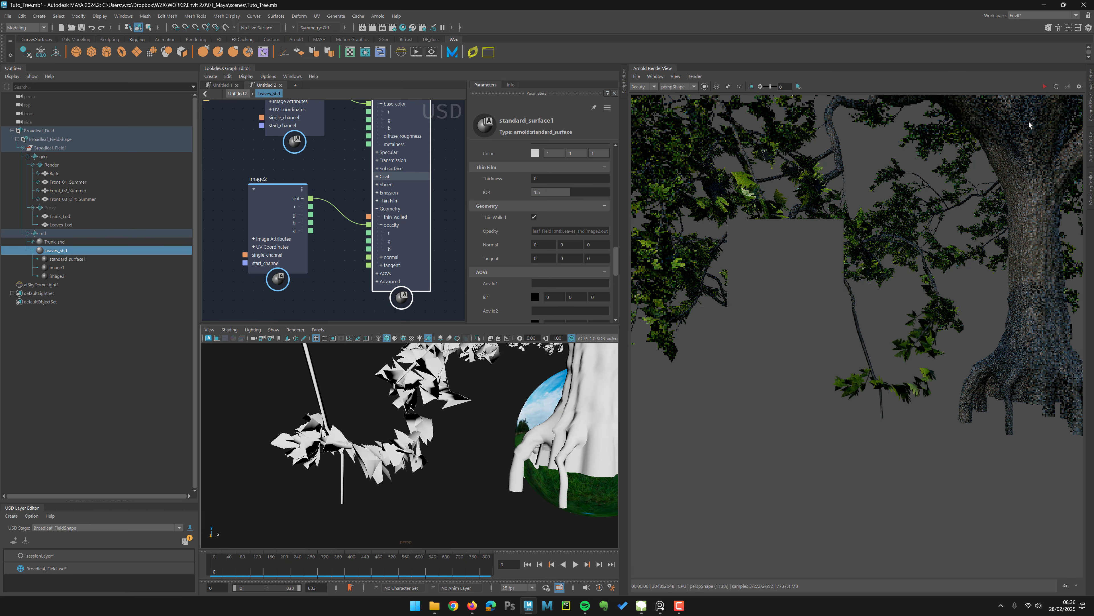
click(1044, 87)
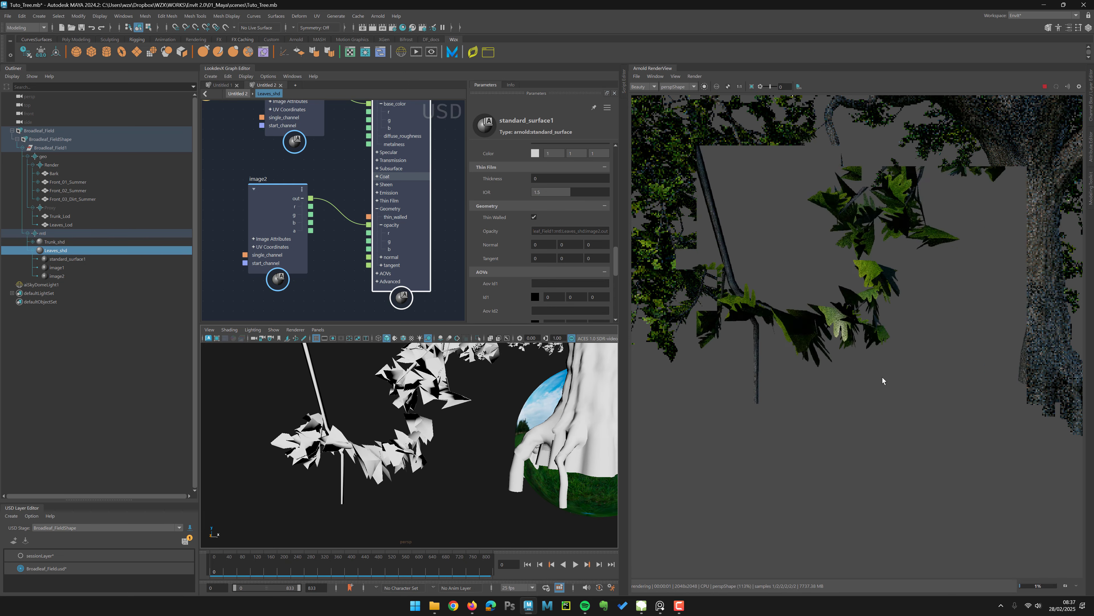
Step: Render regions of the leafy branches and zoom the viewport out to the whole tree to review the leaf material
drag(860, 391, 775, 314)
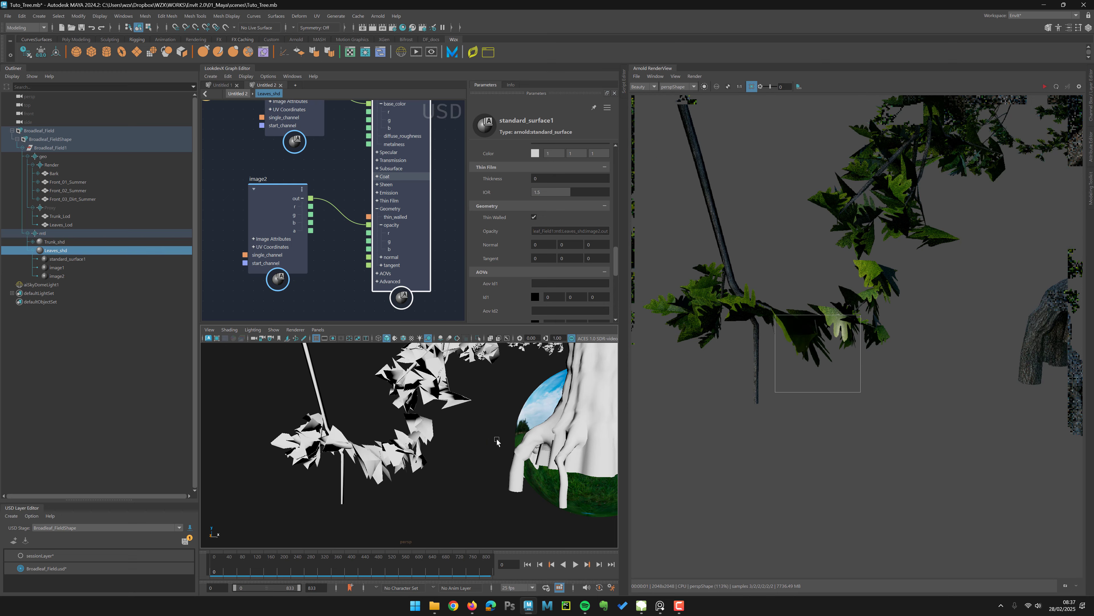
alt+right_drag(497, 442, 398, 450)
alt+drag(398, 451, 380, 432)
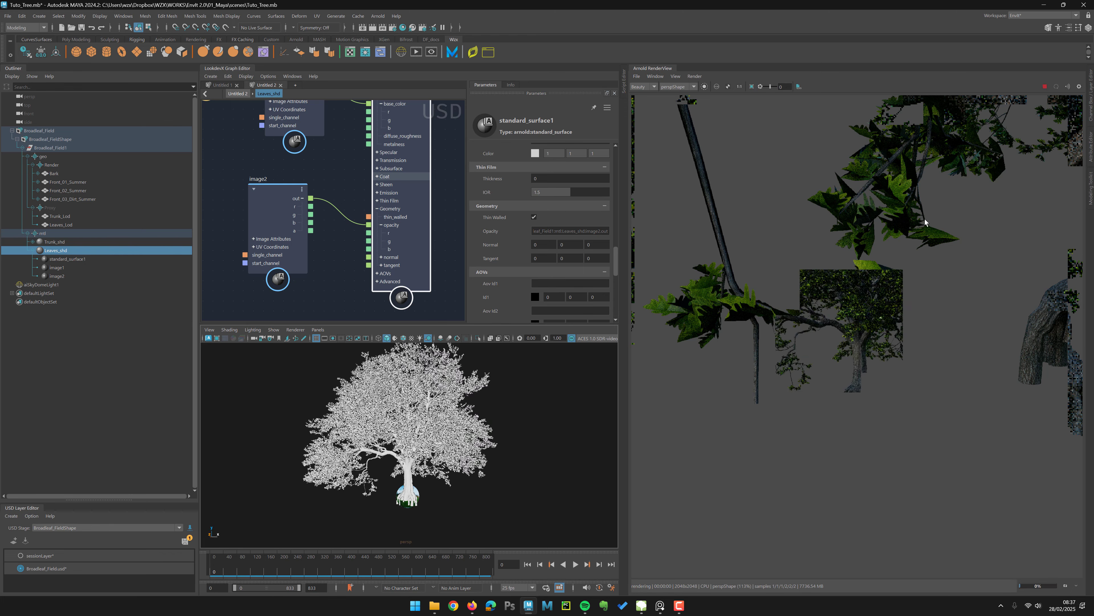
alt+right_drag(925, 222, 797, 284)
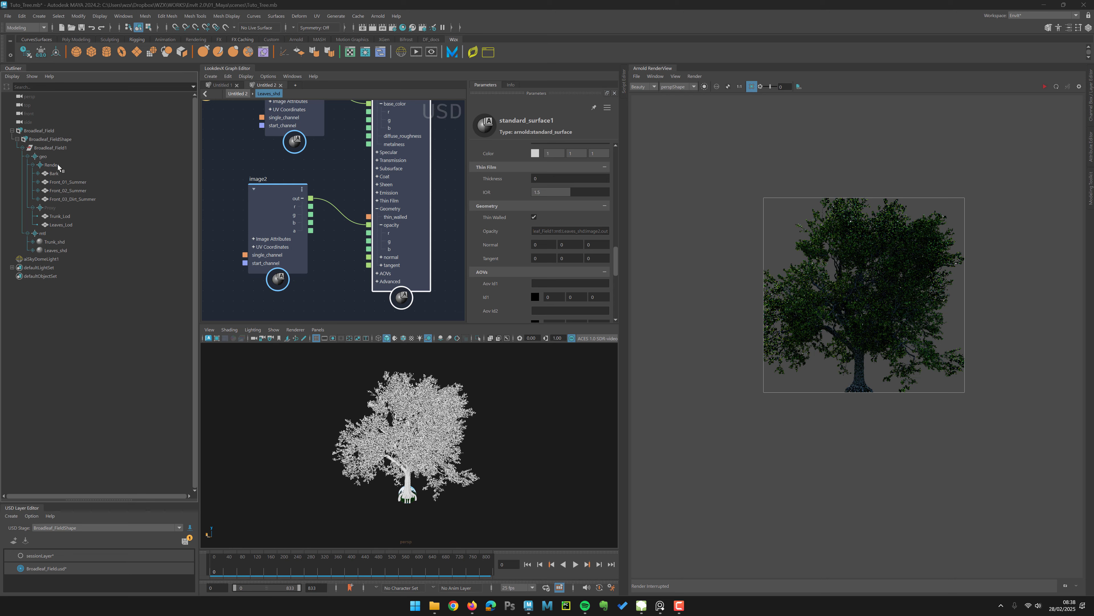
Step: Hide the render geometry group and show the proxy geometry group in the viewport
click(58, 166)
ctrl+click(60, 209)
key(h)
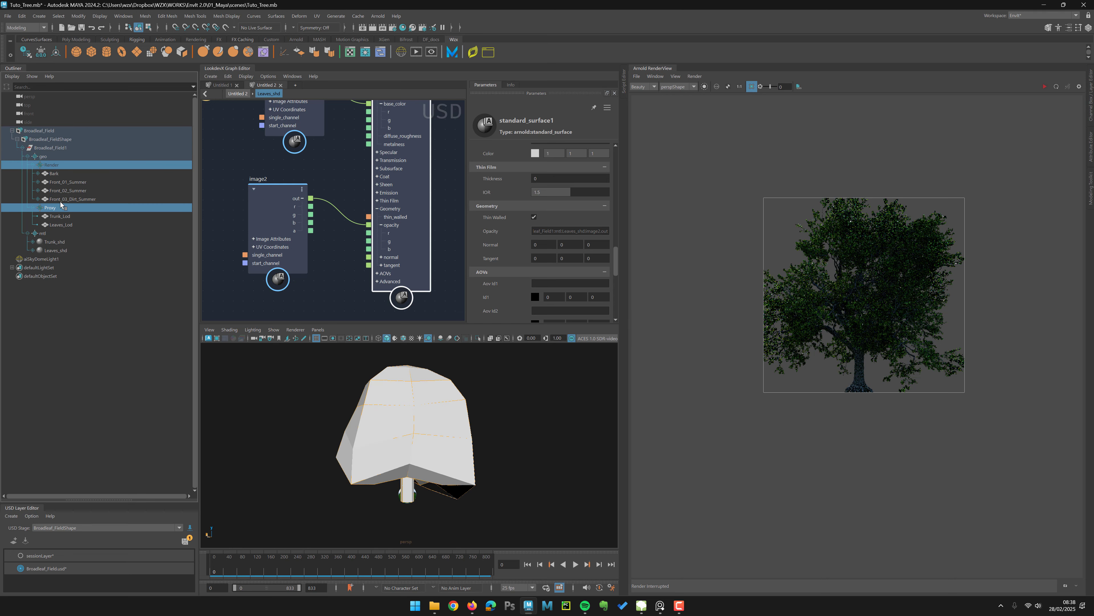
Step: Assign a new USD Preview Surface material to the proxy leaves mesh
click(507, 425)
click(378, 397)
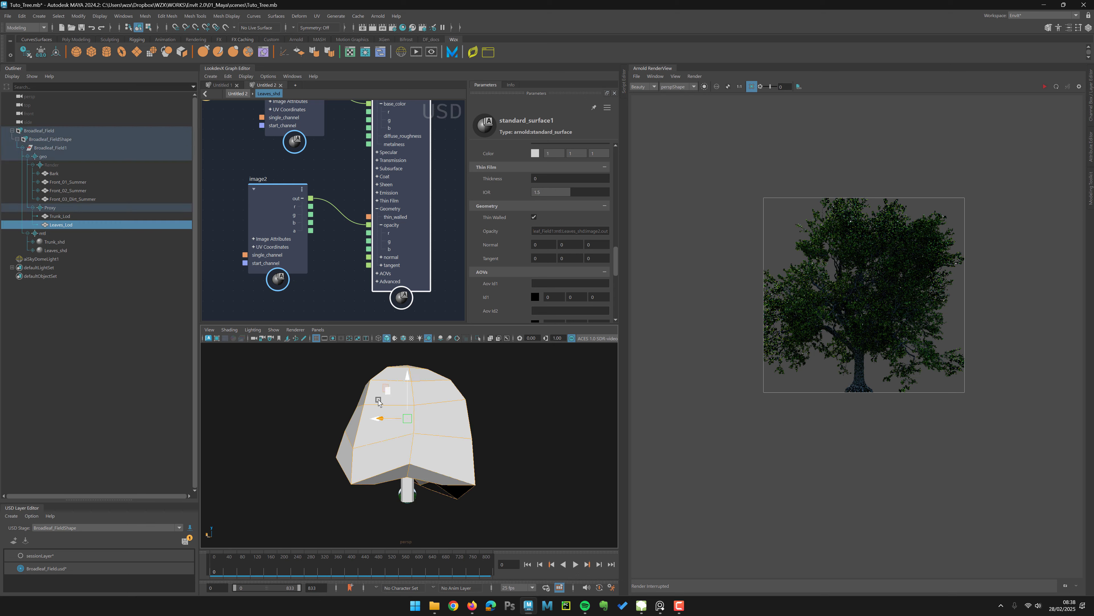
right_click(378, 402)
mouse_move(426, 423)
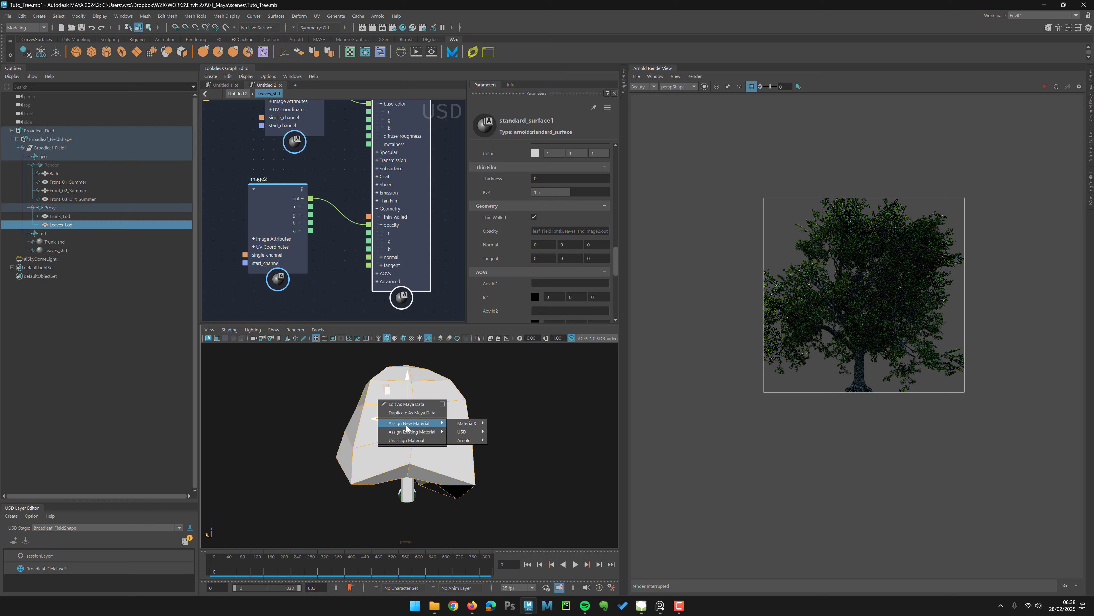
mouse_move(479, 440)
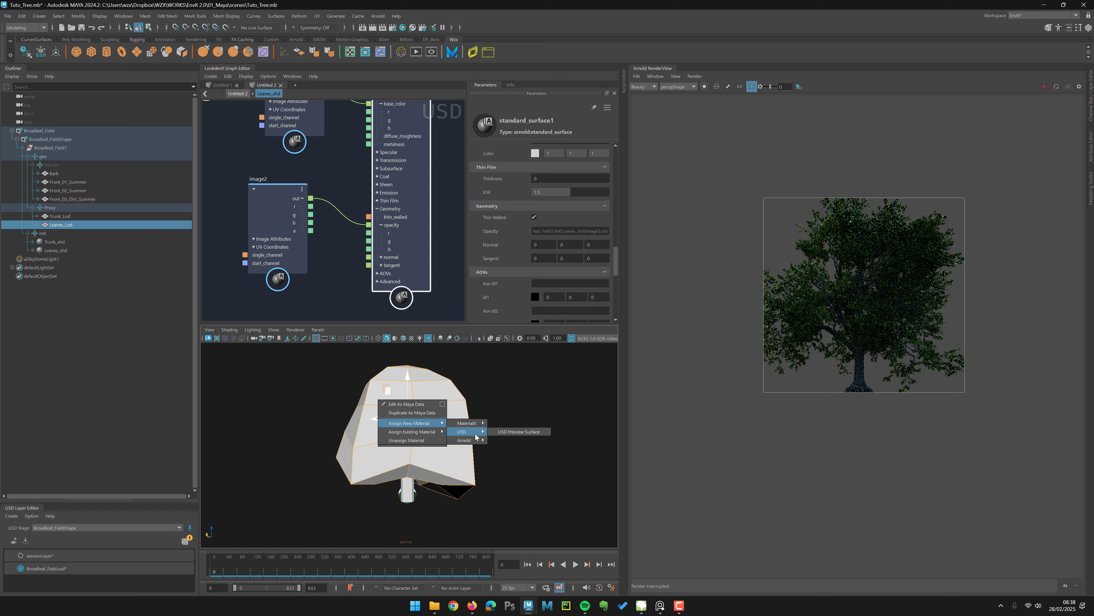
click(503, 432)
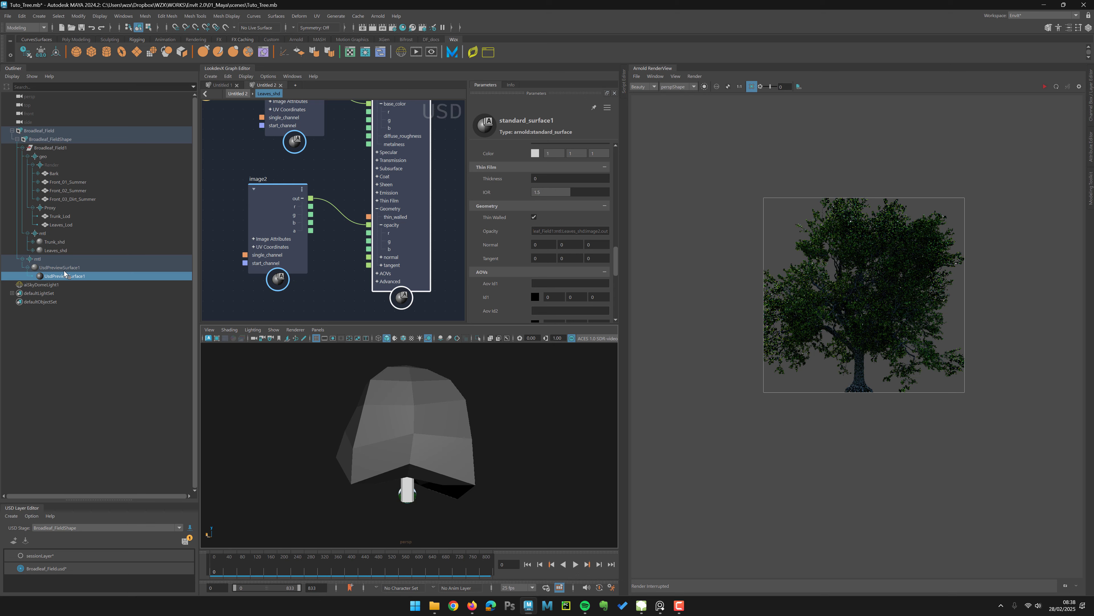
Step: Rename the new preview material as Leaves_Proxy_shd
double_click(61, 267)
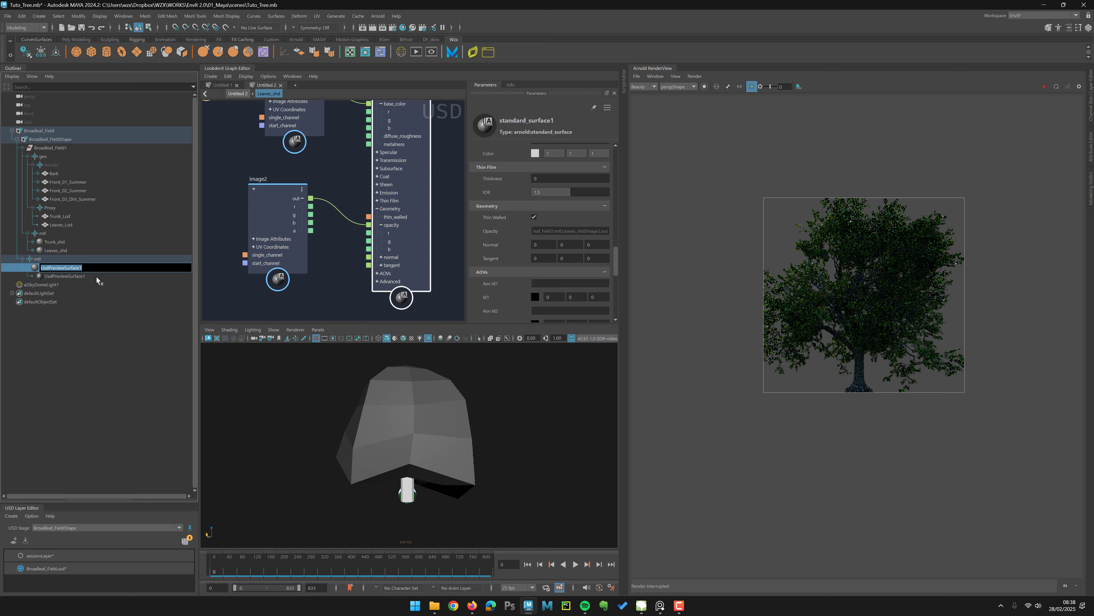
text(Leaves_Proxy_shd)
key(Return)
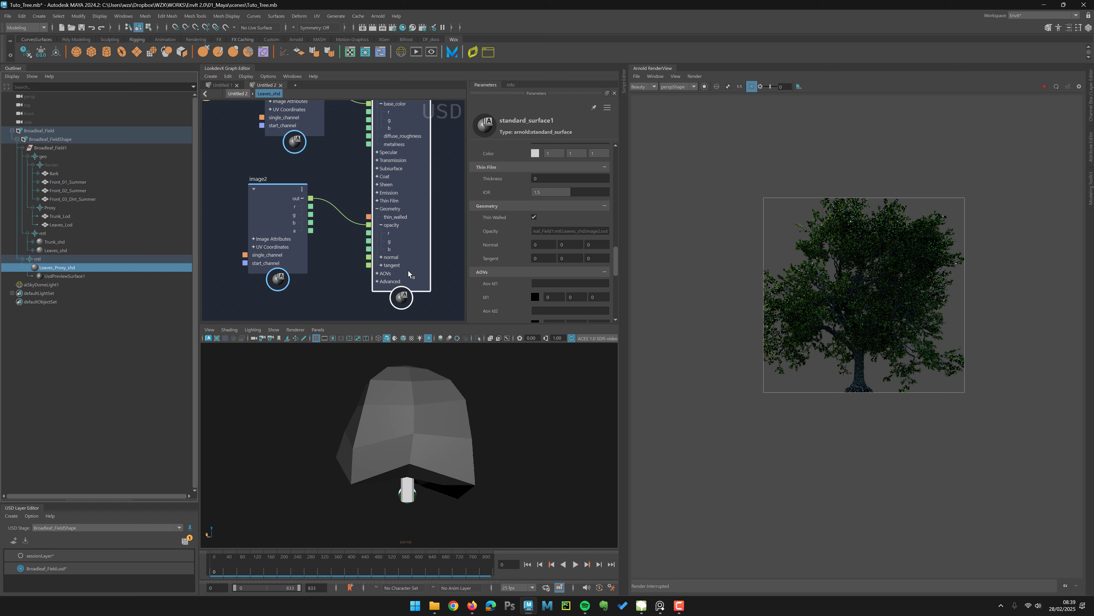
Step: Pick a green color for the leaf shader's emission color in the parameters
click(537, 155)
drag(482, 195, 475, 199)
mouse_move(489, 232)
mouse_down()
mouse_move(507, 251)
mouse_move(506, 273)
mouse_move(488, 273)
mouse_up()
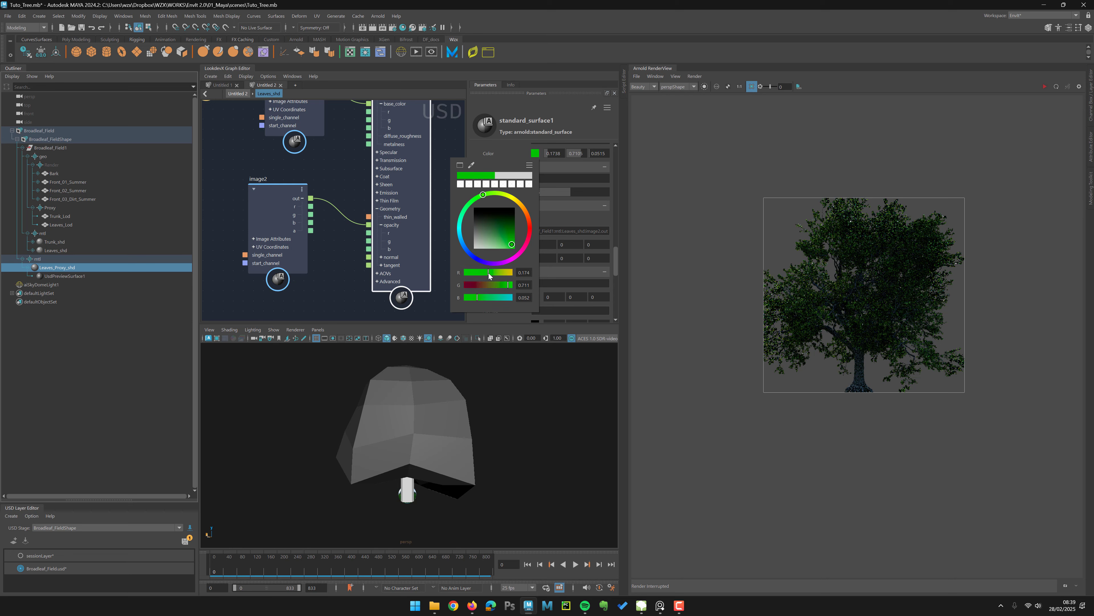
drag(508, 237, 506, 230)
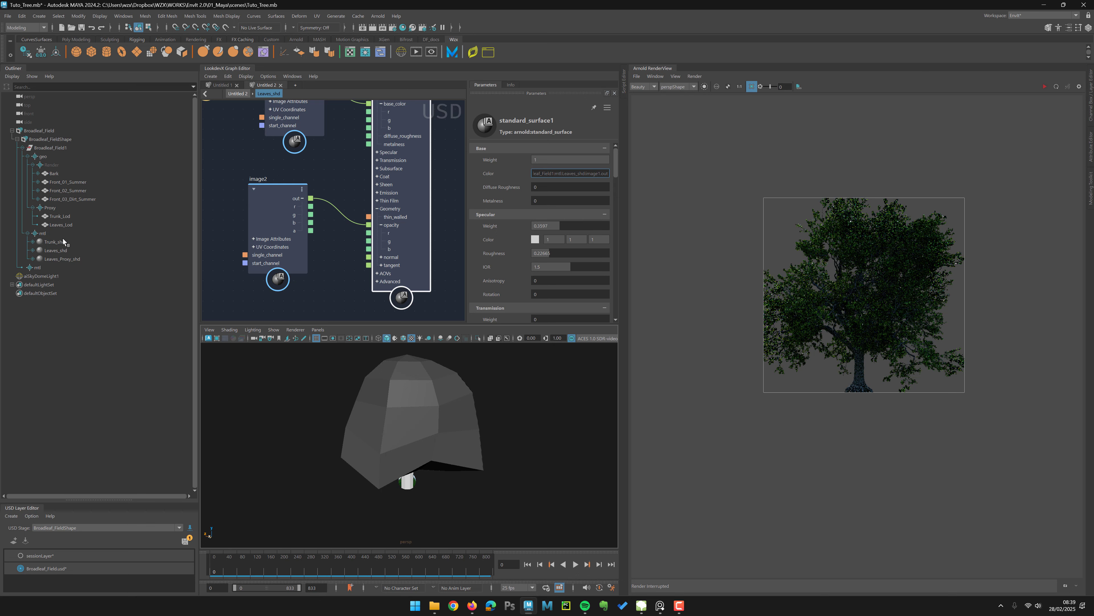
Step: Open Leaves_Proxy_shd in a new graph tab, frame it and expand it to show its preview surface shader
click(65, 260)
right_click(63, 260)
mouse_move(98, 265)
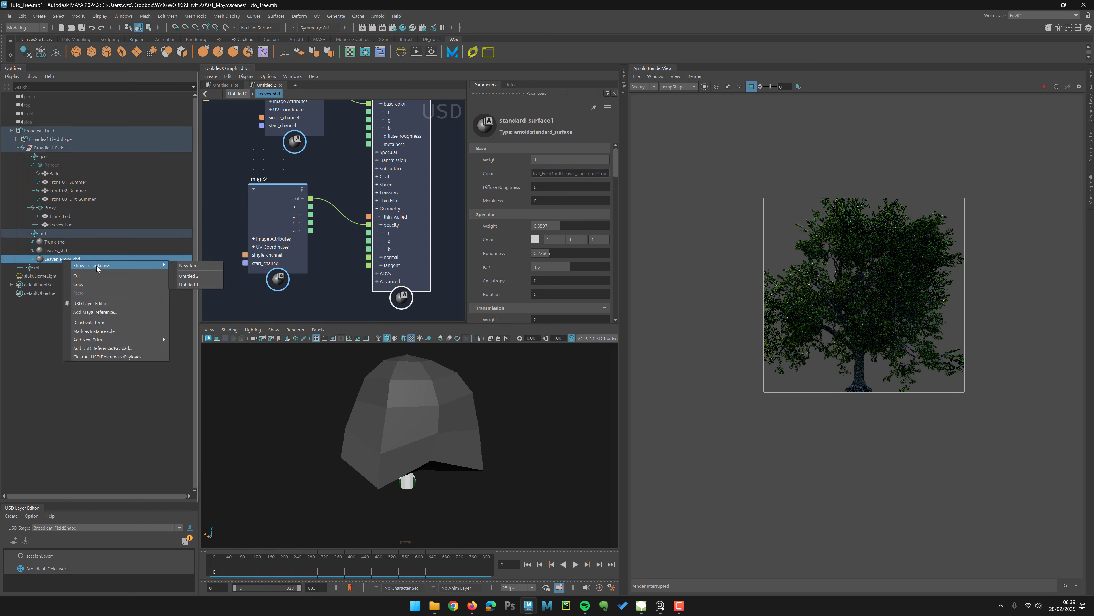
click(198, 265)
key(f)
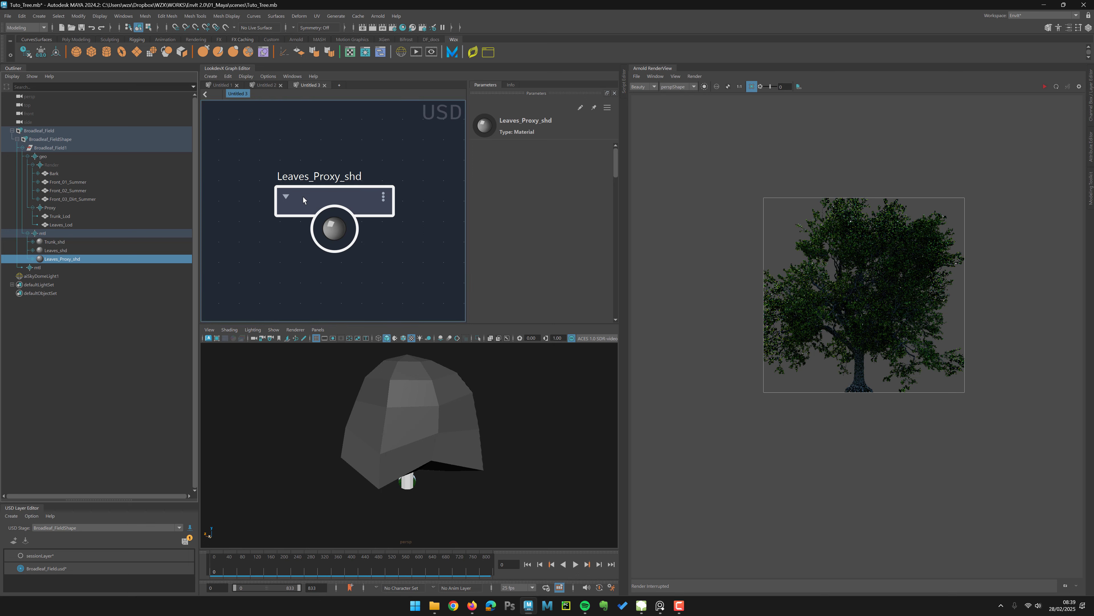
double_click(303, 197)
click(356, 193)
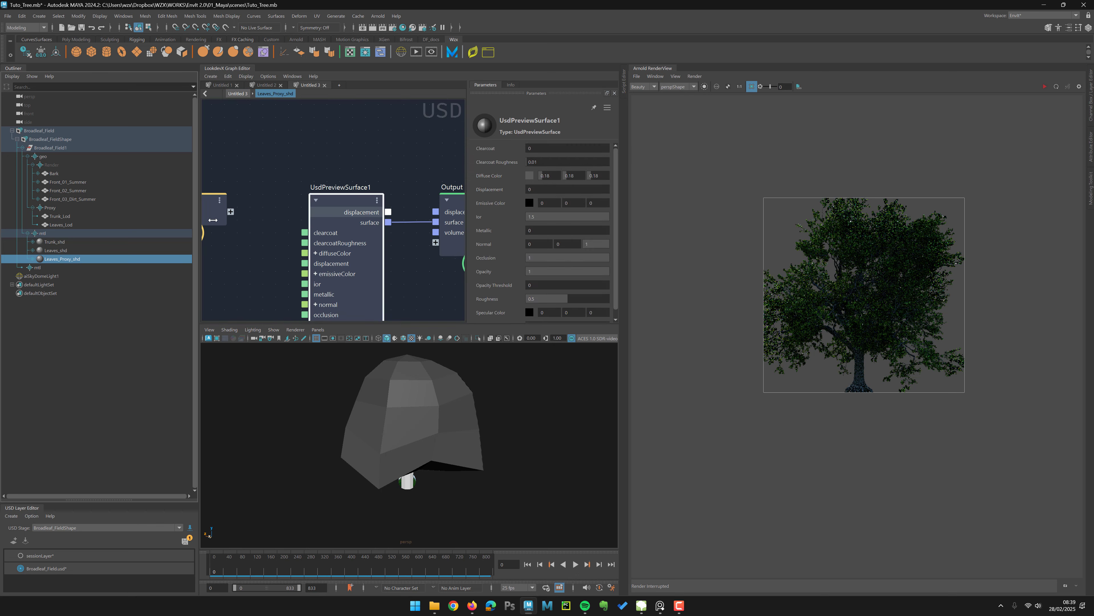
Step: Set the proxy leaves' preview surface diffuse color to yellow-green, about 0.552, 0.702, 0.028
click(32, 259)
click(62, 267)
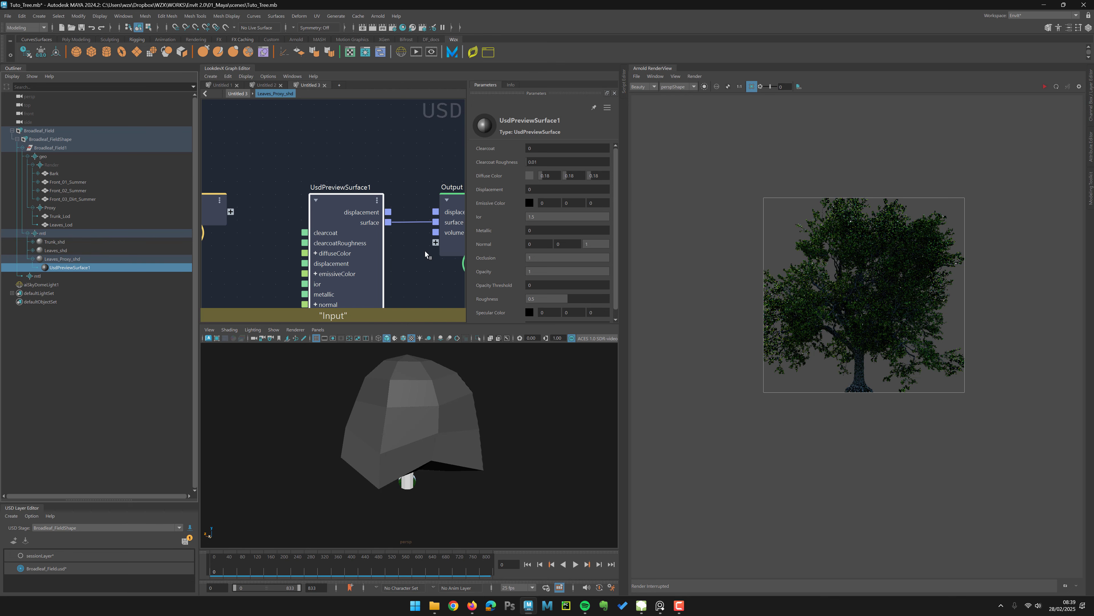
click(1089, 148)
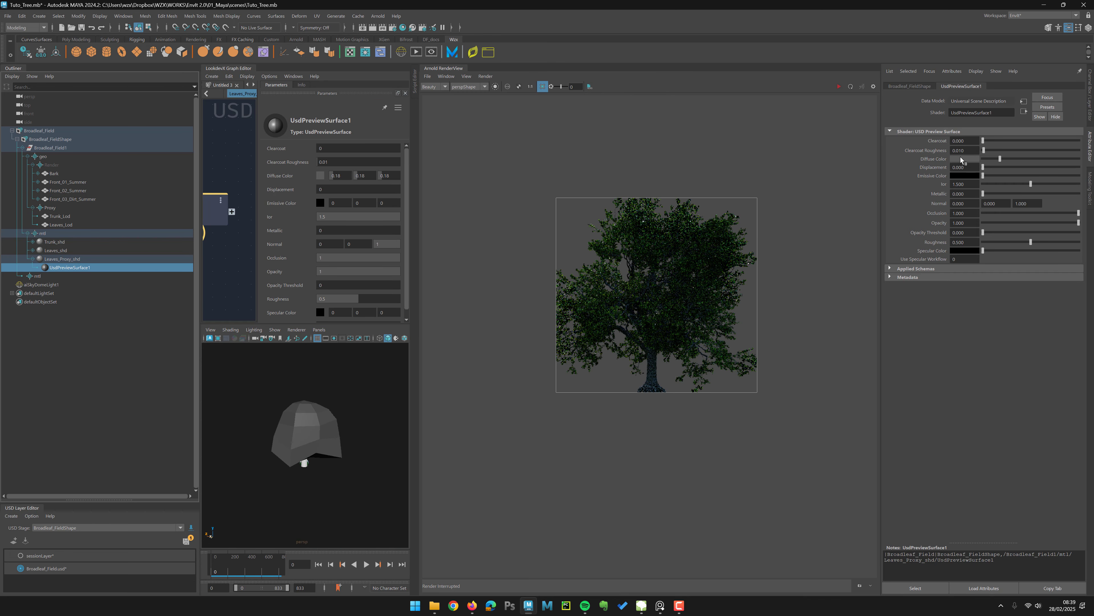
click(962, 159)
click(978, 187)
click(928, 197)
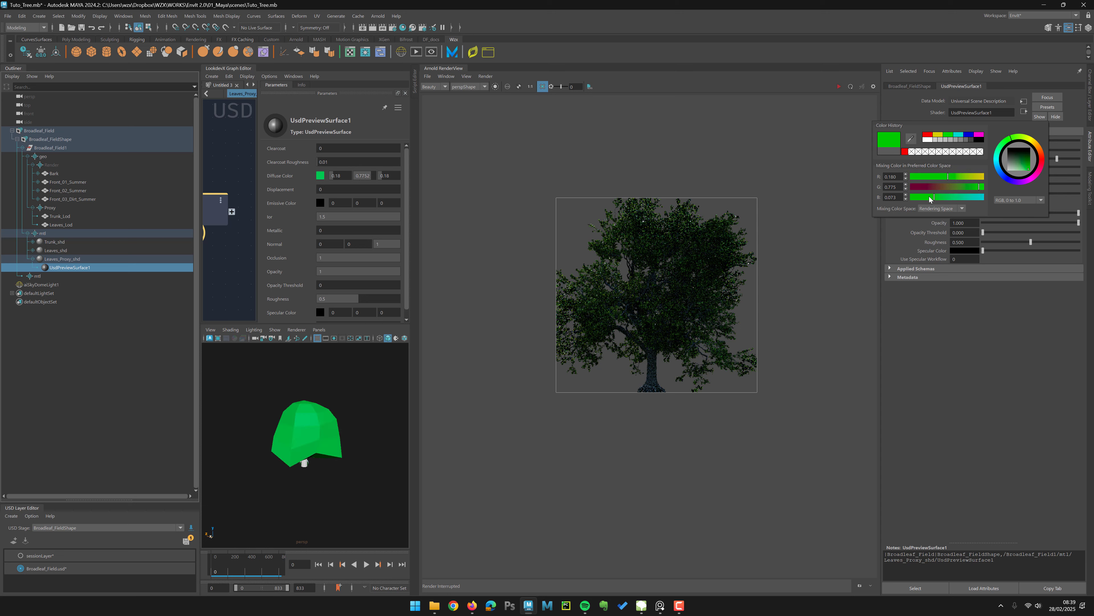
drag(961, 177, 972, 177)
click(977, 187)
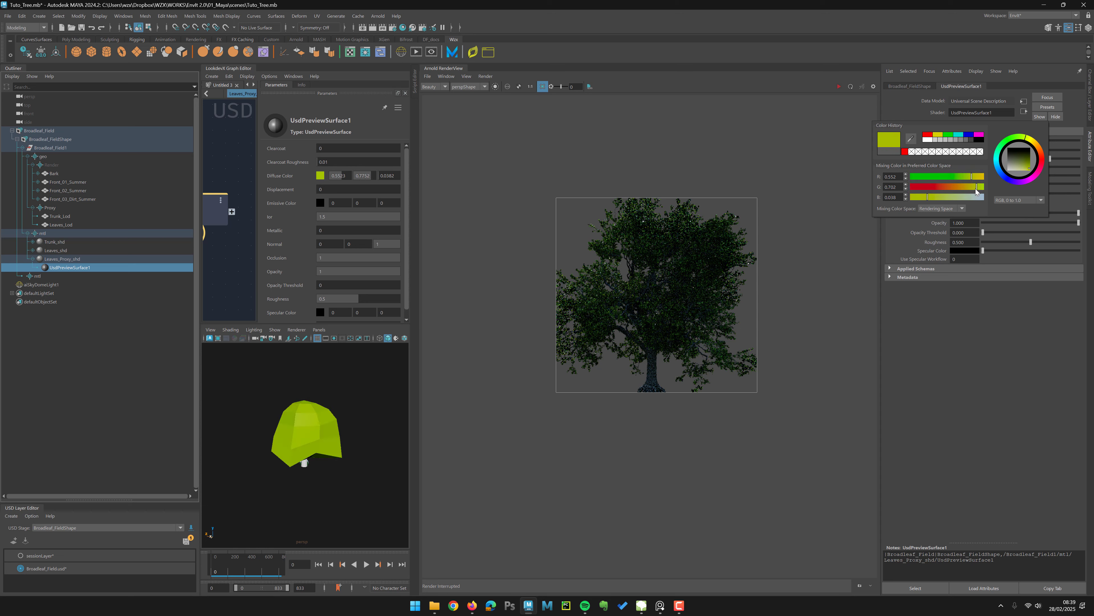
Step: Rename the duplicated proxy material as Trunk_Proxy_shd
click(33, 258)
click(67, 267)
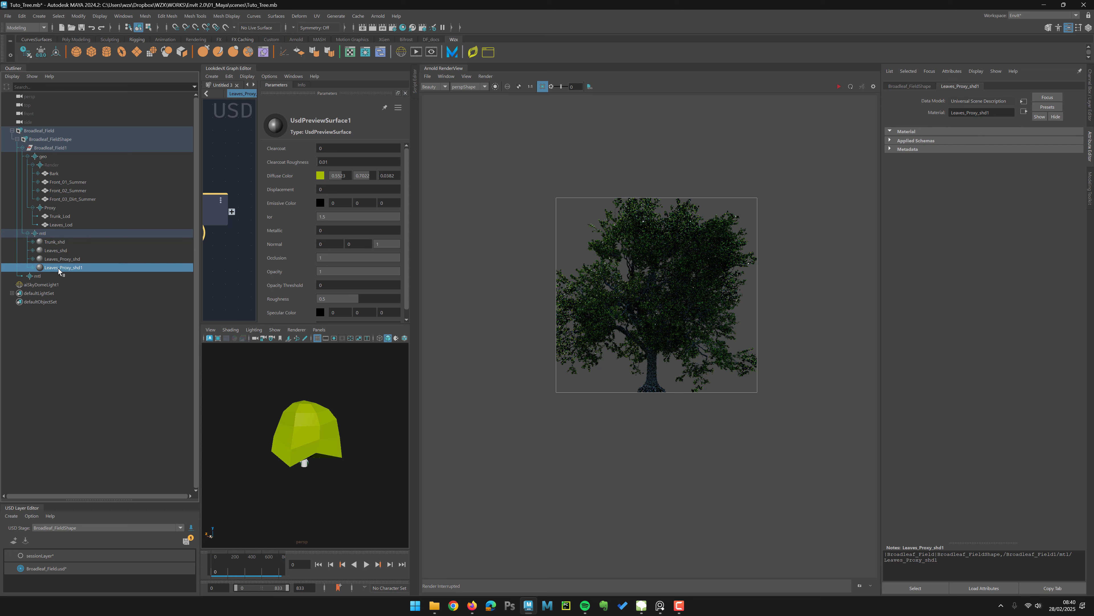
double_click(60, 268)
drag(60, 270, 38, 270)
text(Trunk)
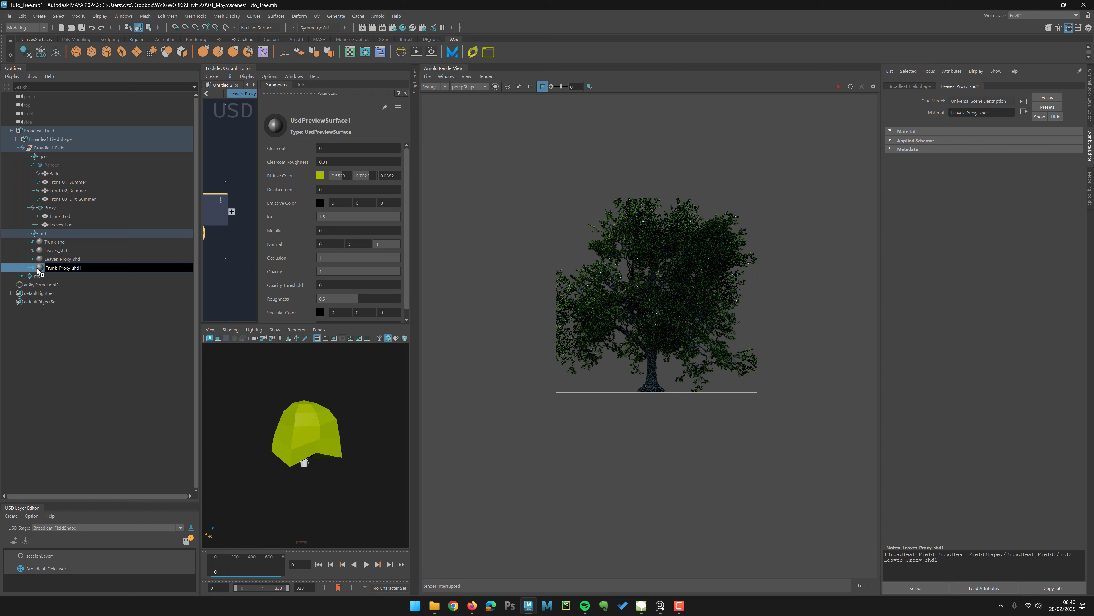
key(Return)
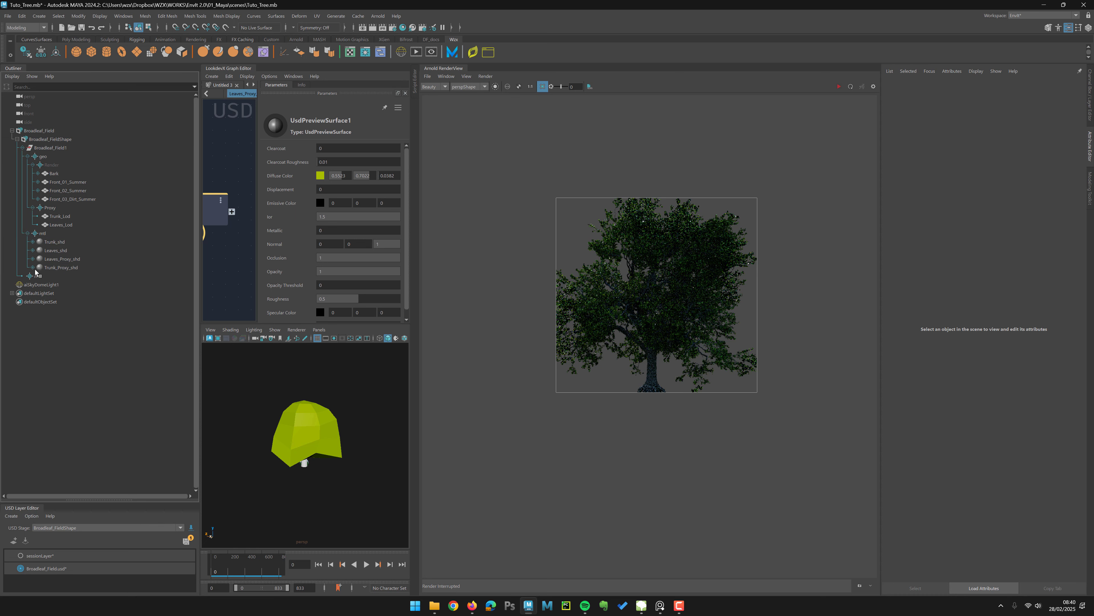
Step: Assign the existing Trunk_Proxy_shd material to the proxy trunk mesh Trunk_Lod
click(61, 216)
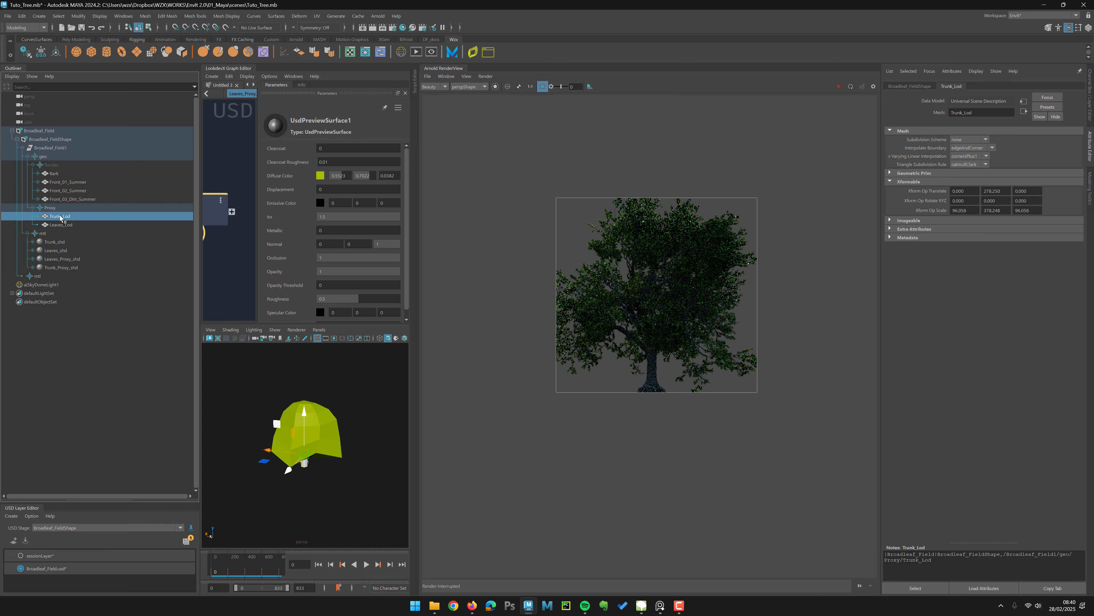
right_click(61, 217)
mouse_move(130, 320)
mouse_move(224, 321)
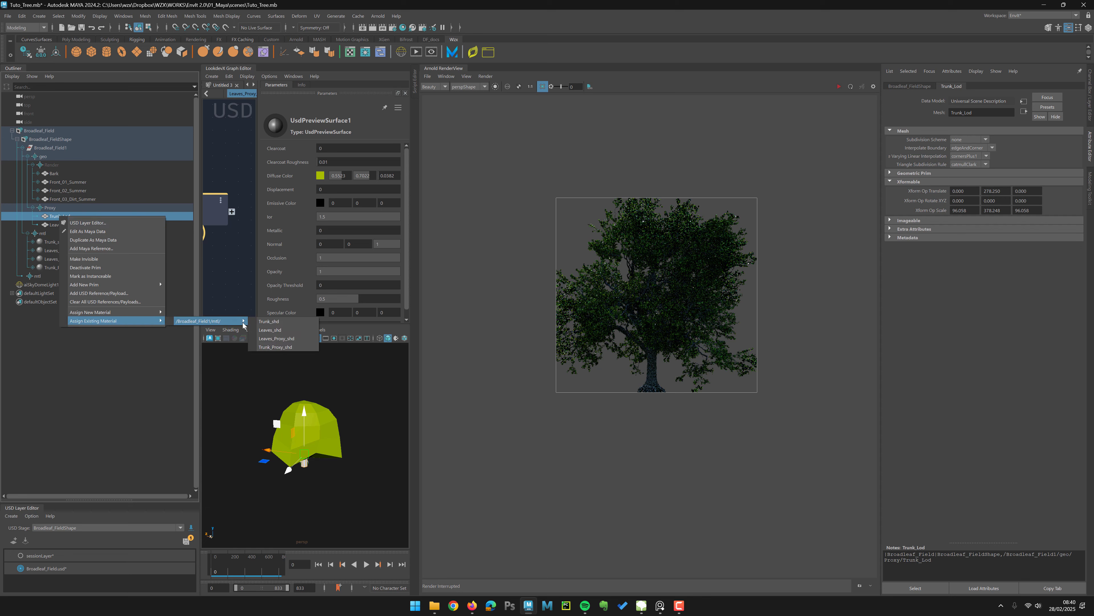
click(293, 338)
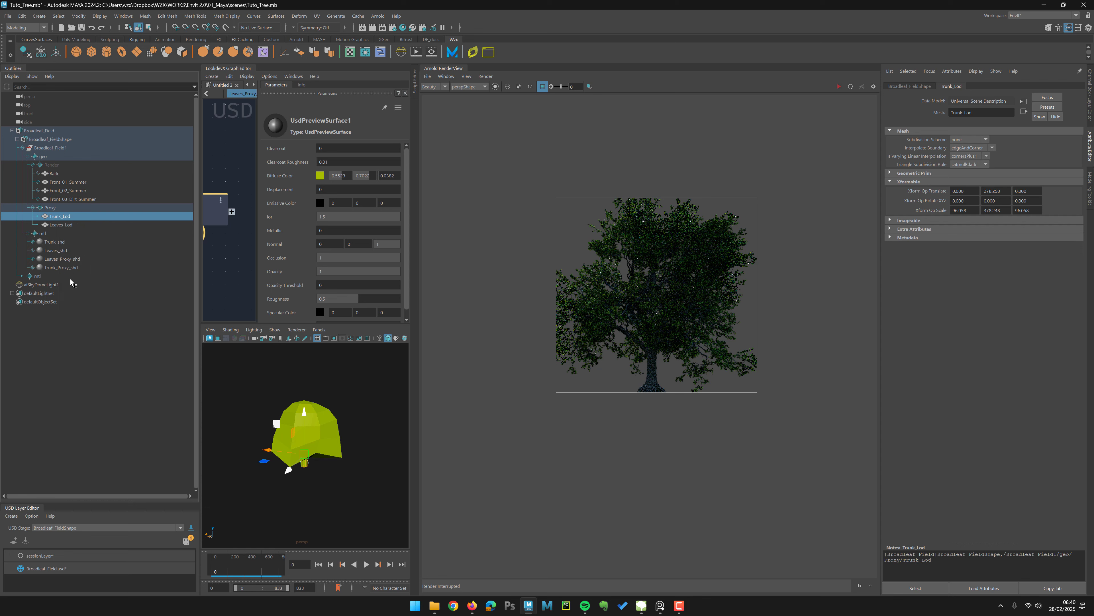
Step: Set the trunk proxy preview surface's diffuse color to brown, about 0.390, 0.219, 0
click(69, 268)
click(33, 268)
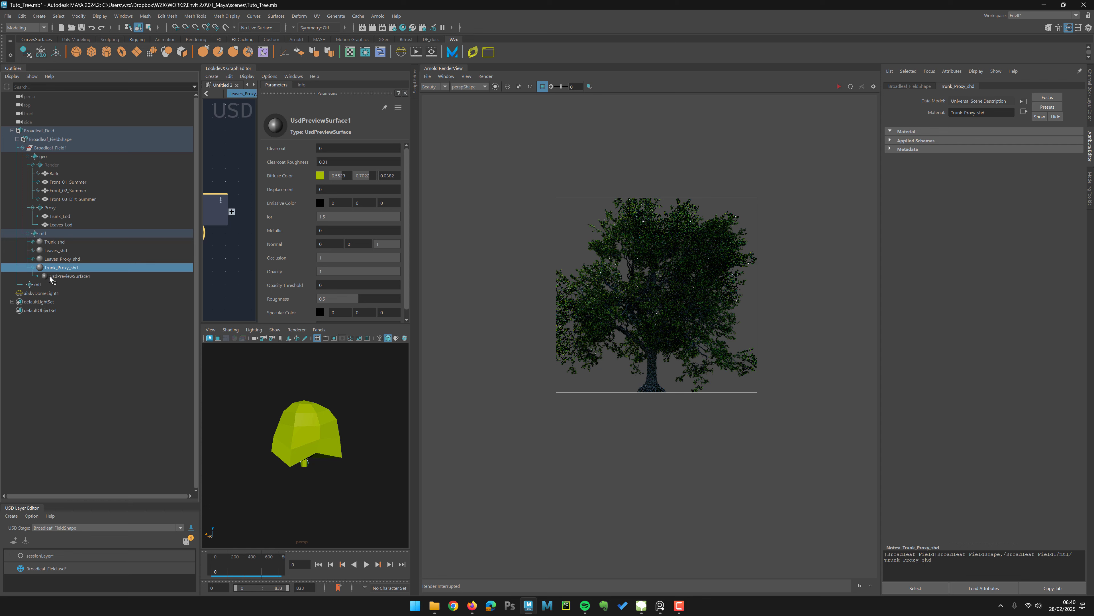
click(64, 276)
click(970, 160)
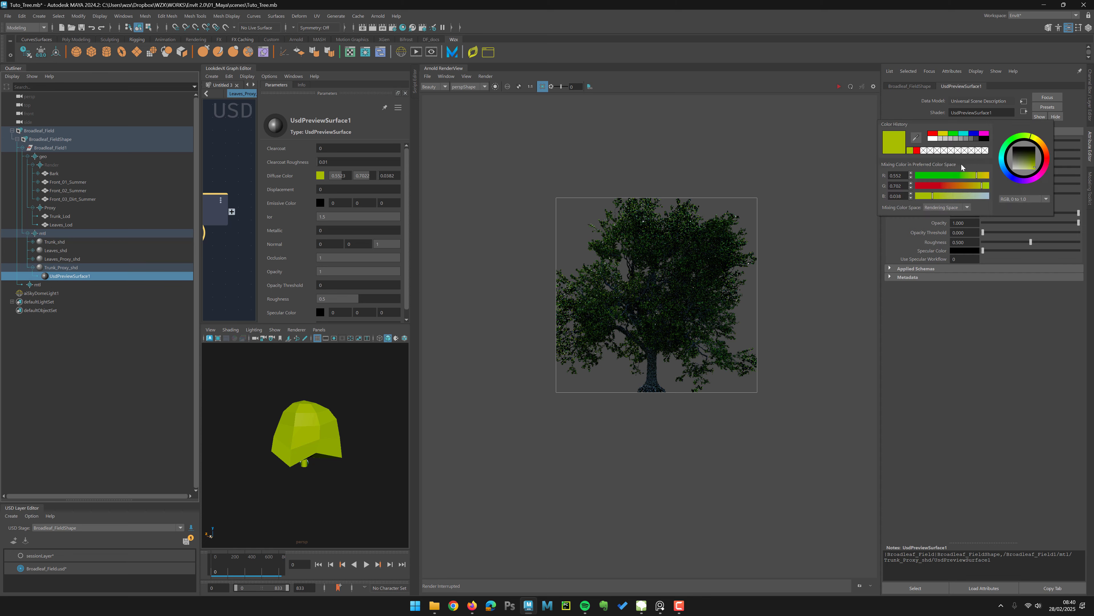
click(936, 186)
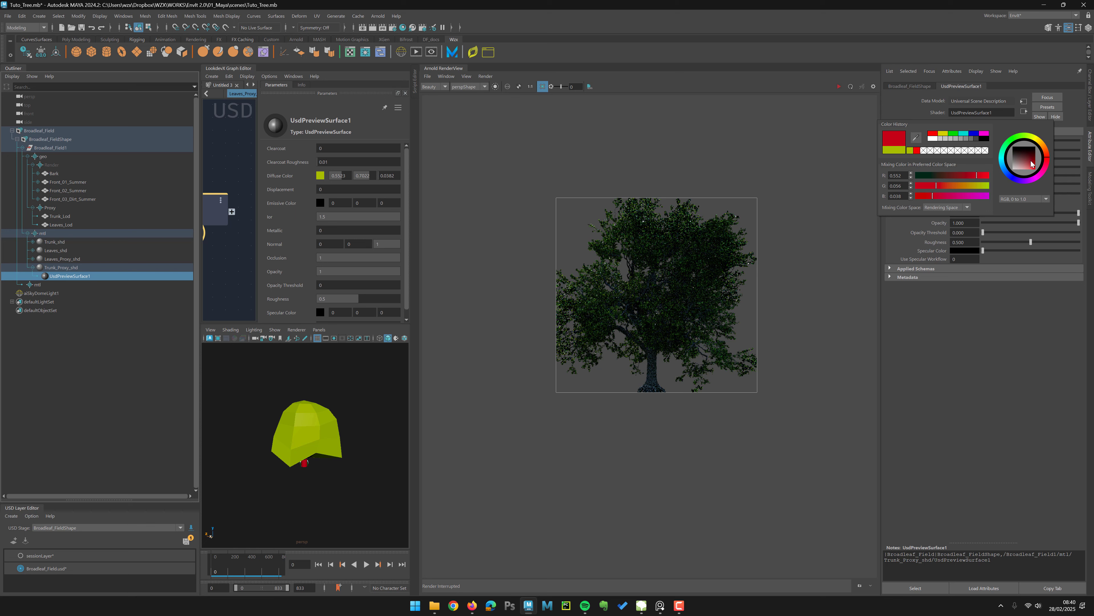
drag(1032, 163, 1031, 165)
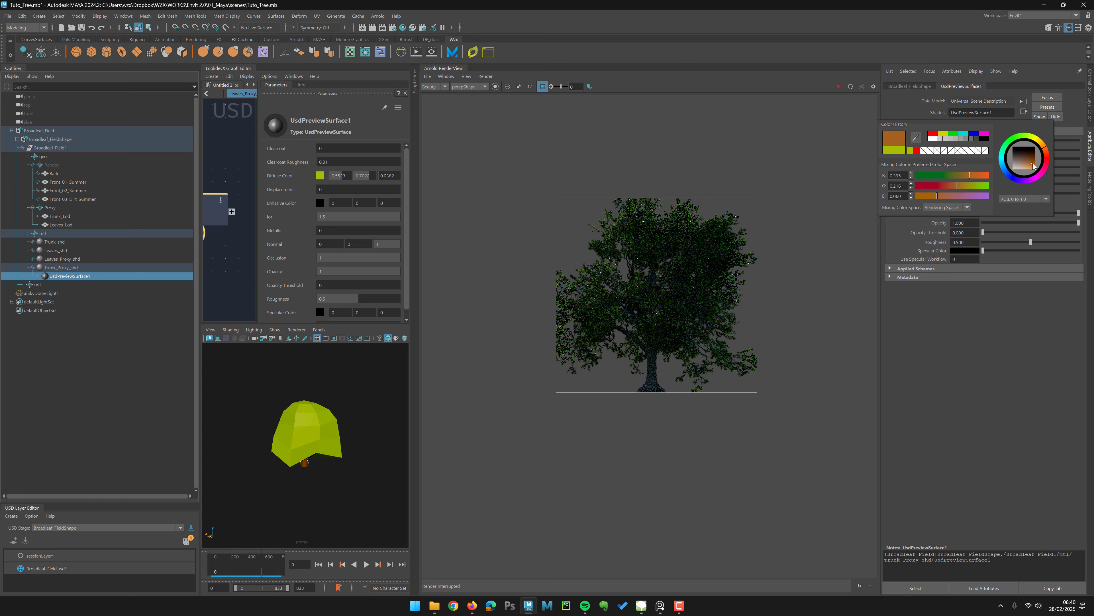
click(353, 482)
alt+drag(353, 482, 295, 471)
alt+right_drag(294, 471, 328, 486)
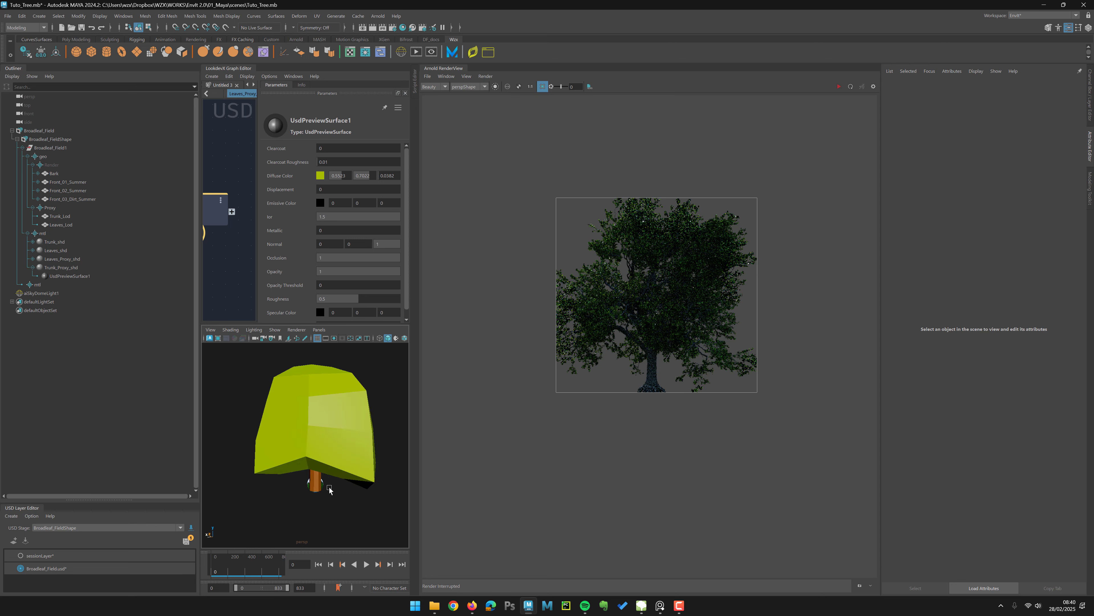
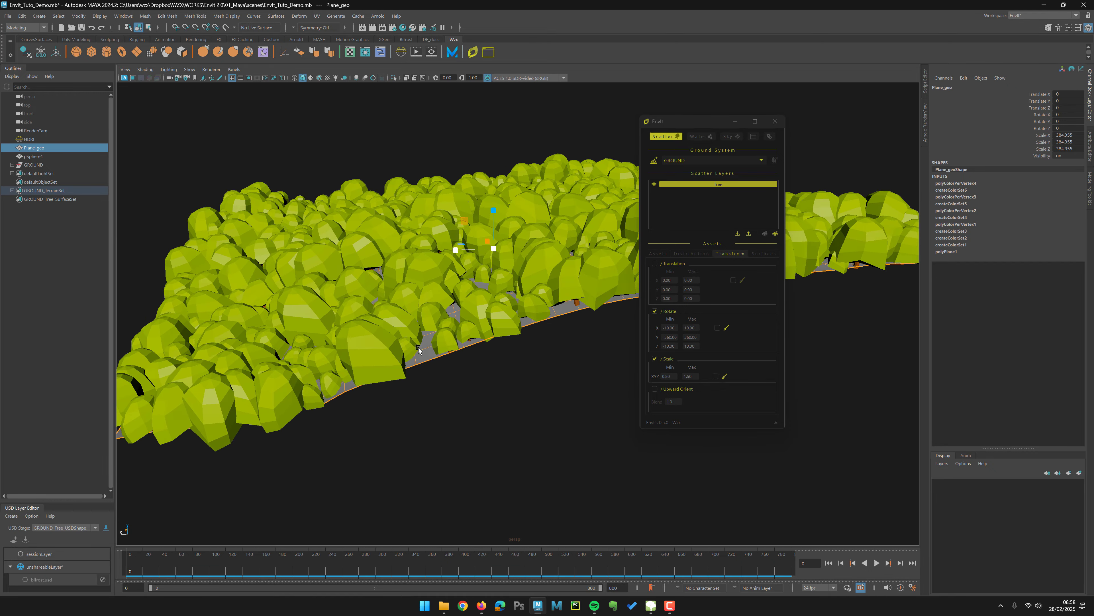
Step: Enable Upward Orient in the Tree scatter layer's transform settings
click(554, 318)
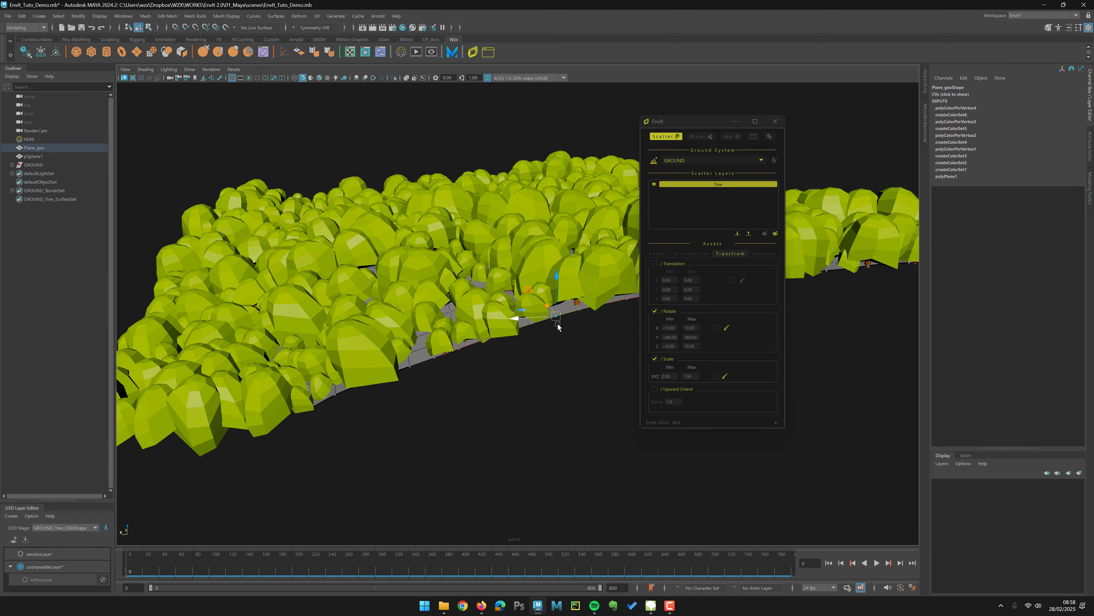
drag(561, 268, 561, 297)
key(F8)
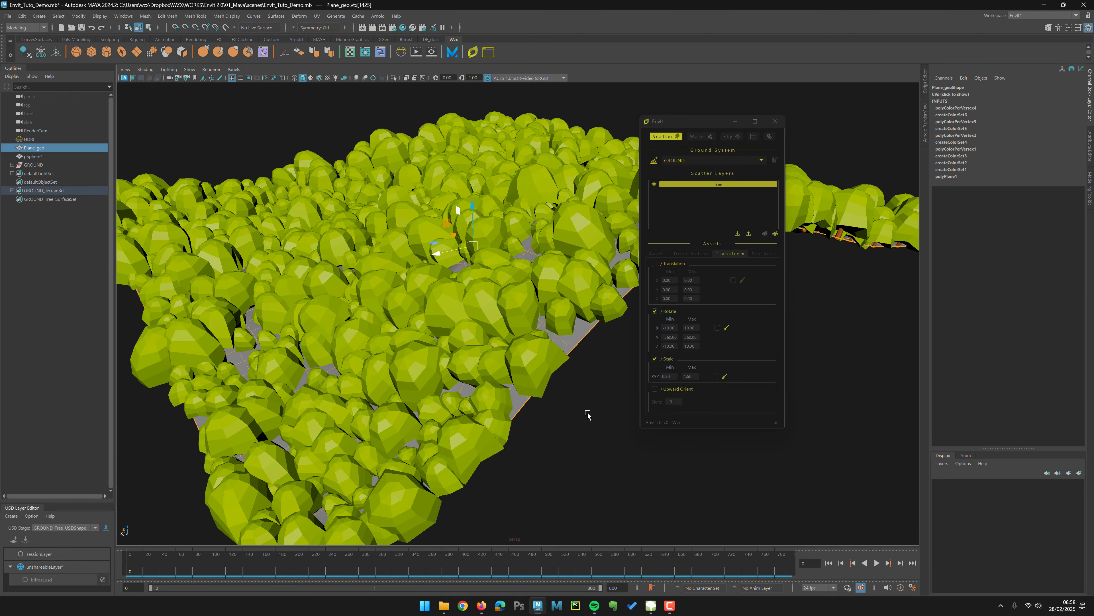
click(655, 389)
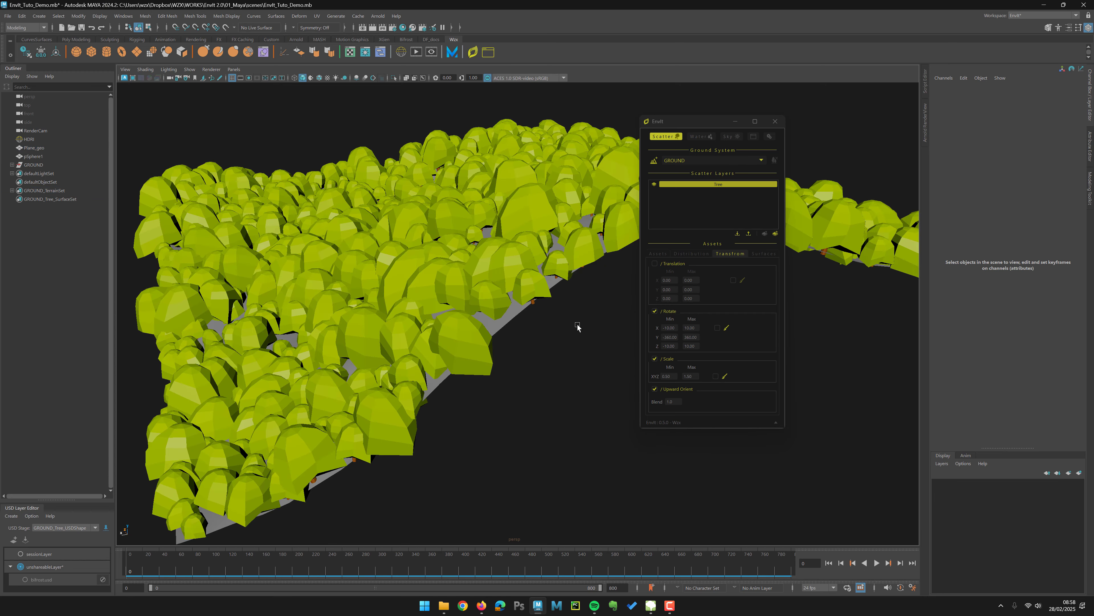
mouse_move(577, 322)
alt+mouse_down()
mouse_move(588, 328)
mouse_move(539, 314)
mouse_move(567, 330)
alt+mouse_up()
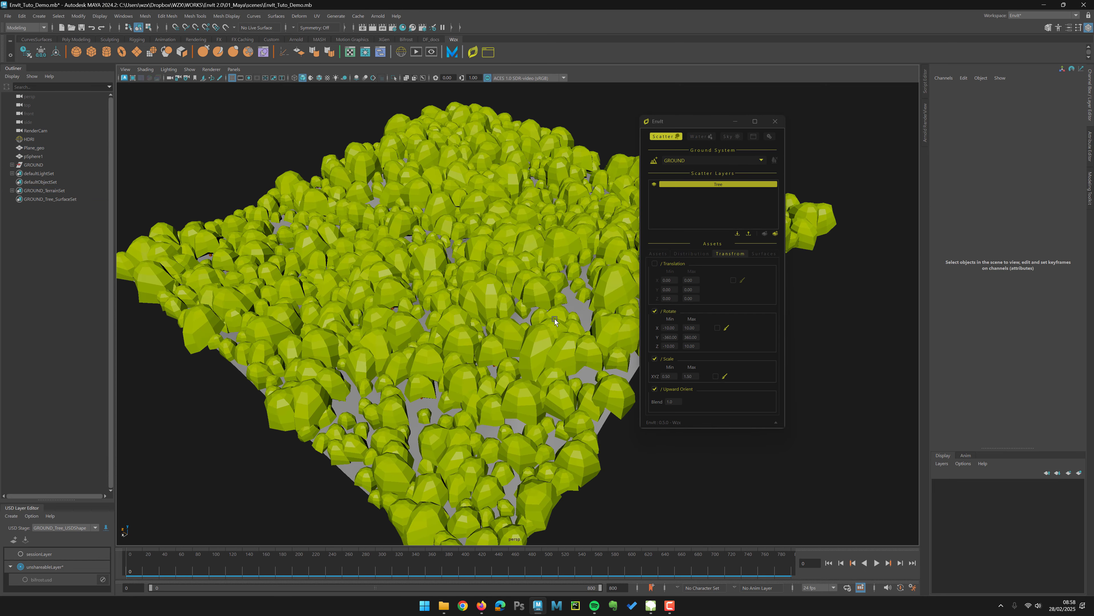
alt+drag(570, 391, 491, 298)
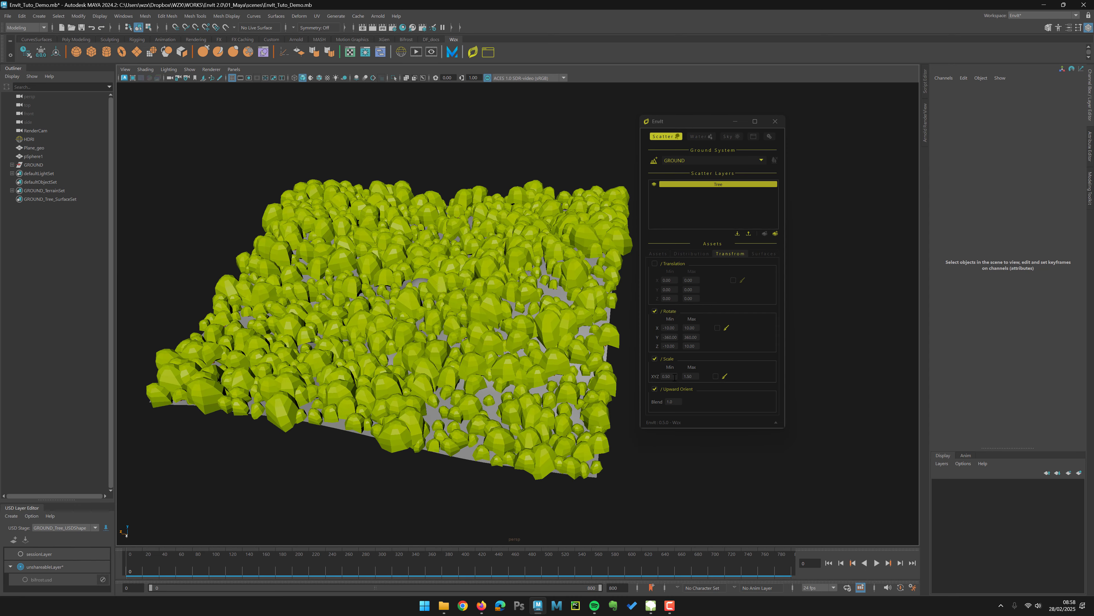
Step: Set the Tree layer's maximum scale to 1.2
drag(696, 376, 666, 374)
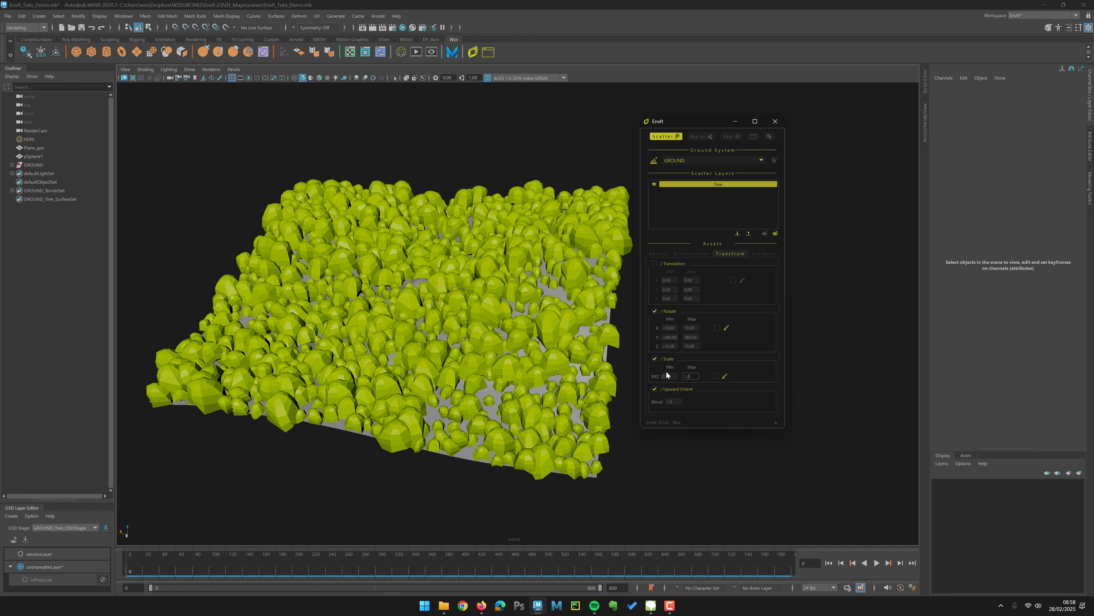
text(1.2)
key(Return)
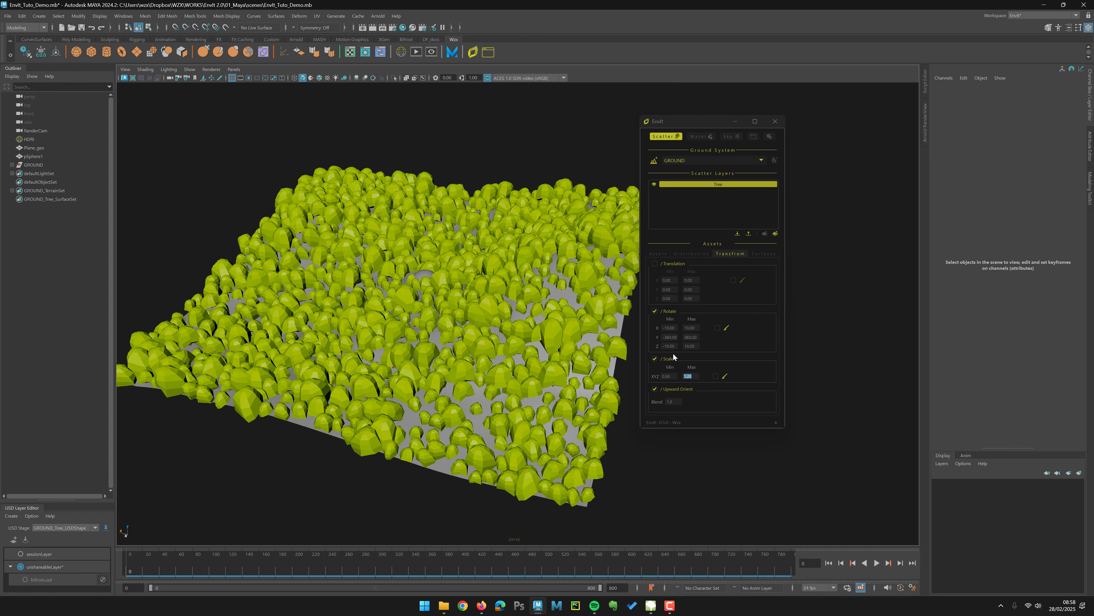
Step: Review the scatter layer's Distribution settings, then open its Surfaces section
click(692, 253)
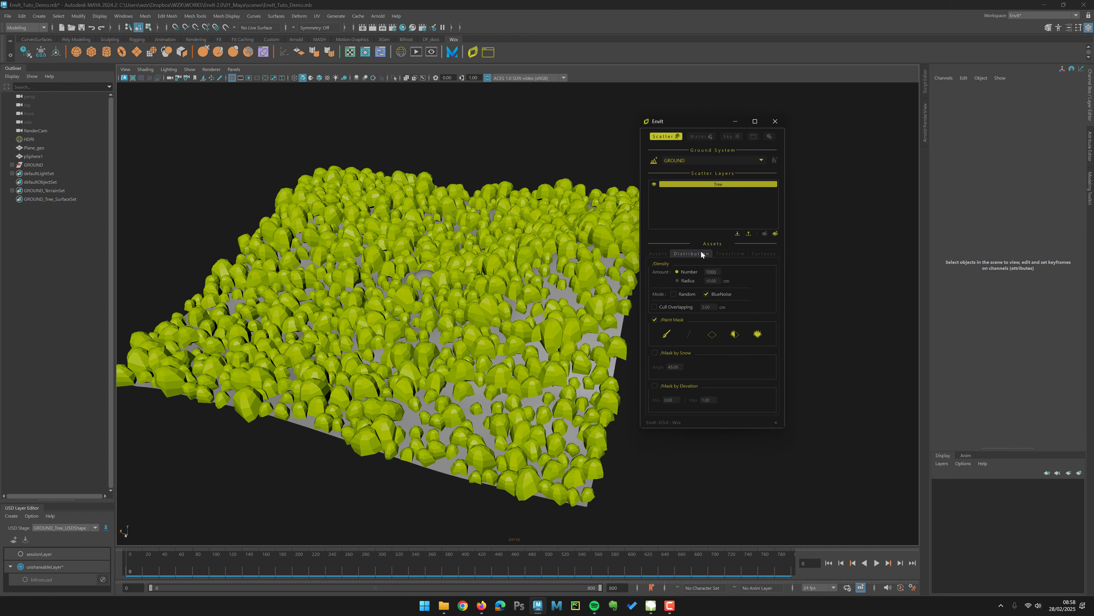
alt+drag(493, 389, 722, 470)
alt+drag(430, 349, 442, 276)
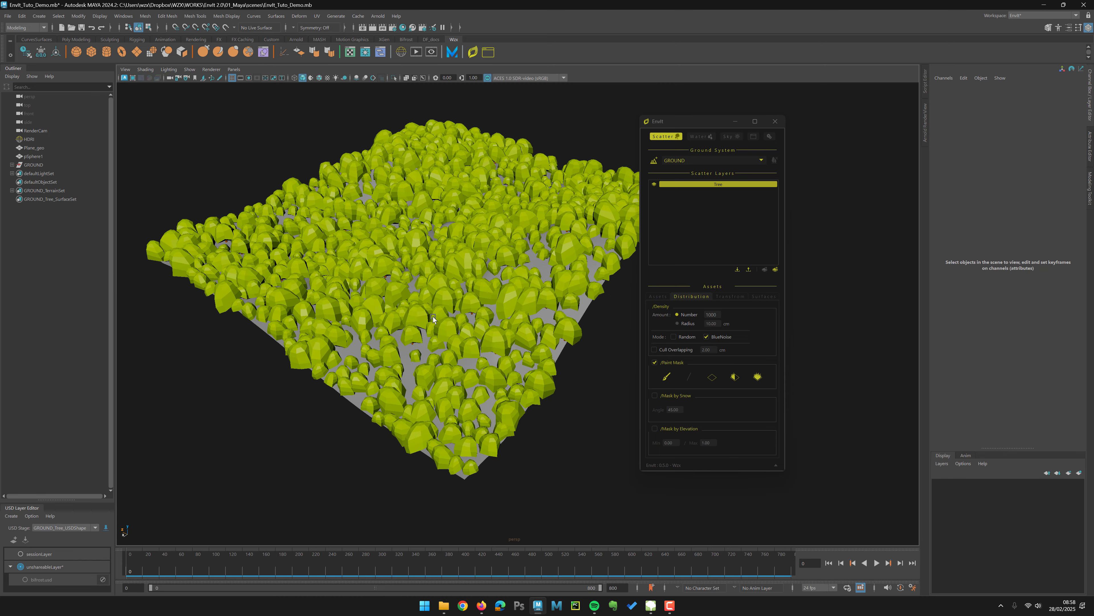
alt+drag(433, 317, 464, 316)
click(762, 296)
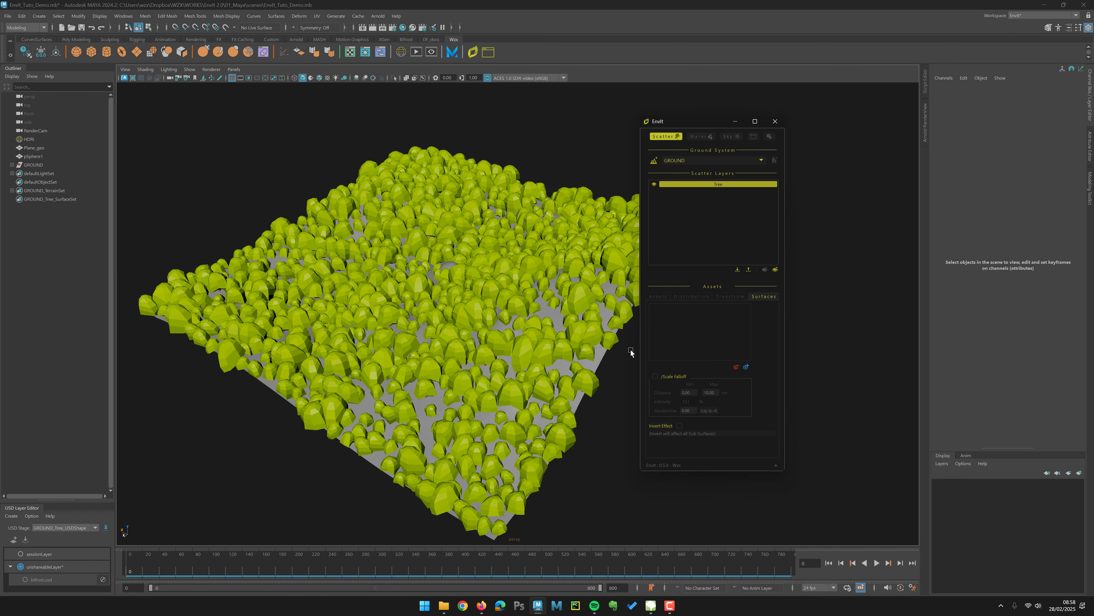
Step: Scale up the sphere pSphere1 over the scattered trees and freeze its transformations
click(36, 157)
key(r)
drag(452, 278, 551, 276)
key(w)
mouse_move(451, 244)
mouse_down()
mouse_move(447, 216)
mouse_move(449, 245)
mouse_up()
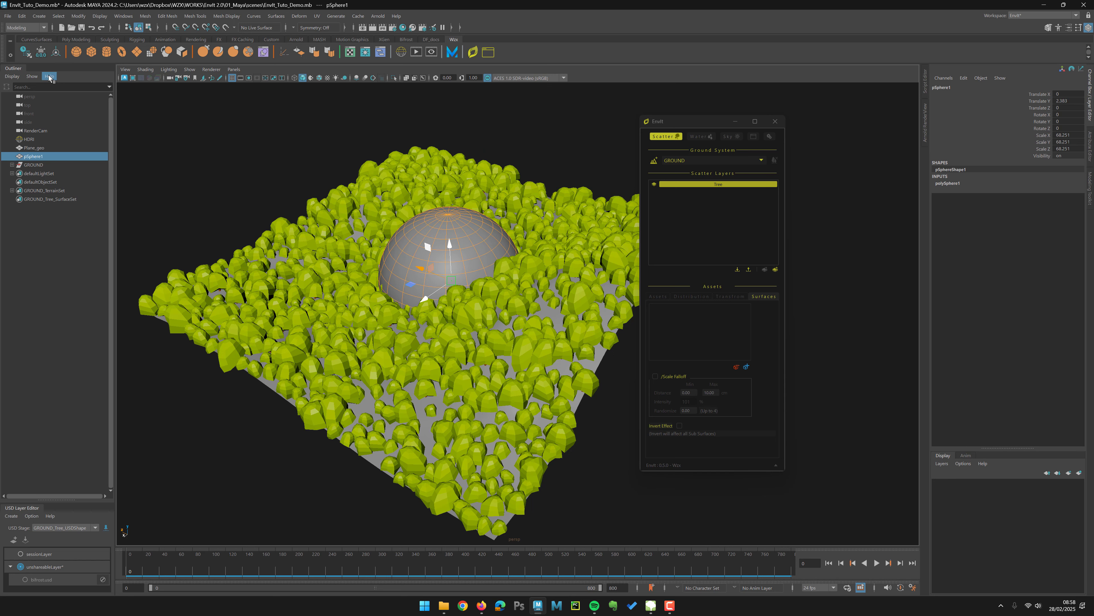
click(40, 51)
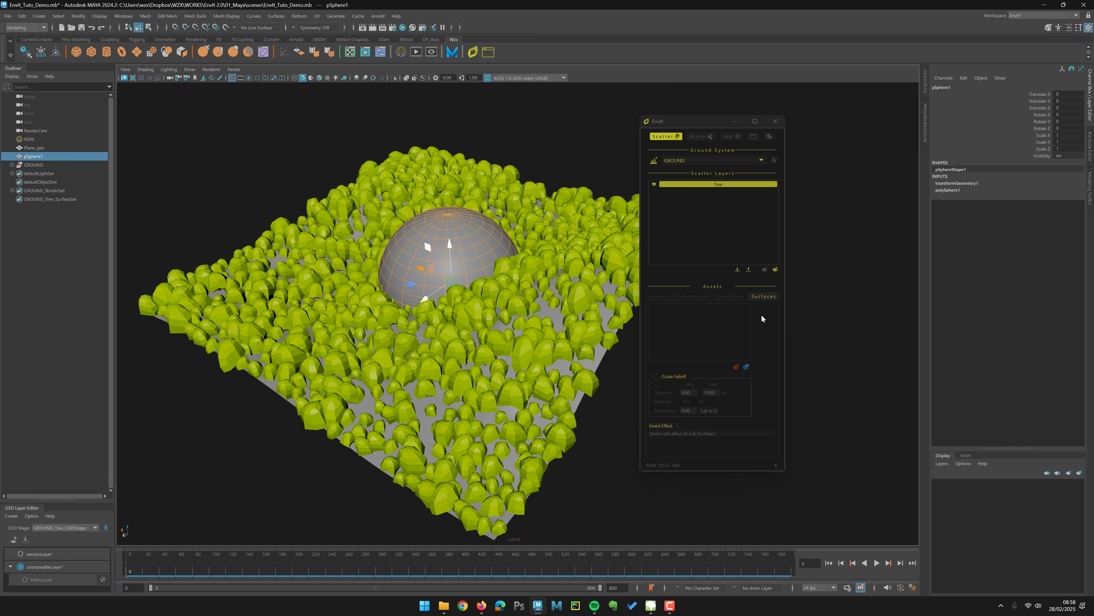
Step: Add pSphere1 as a surface mask for the Tree layer, then move and enlarge it to widen the clearing
click(737, 367)
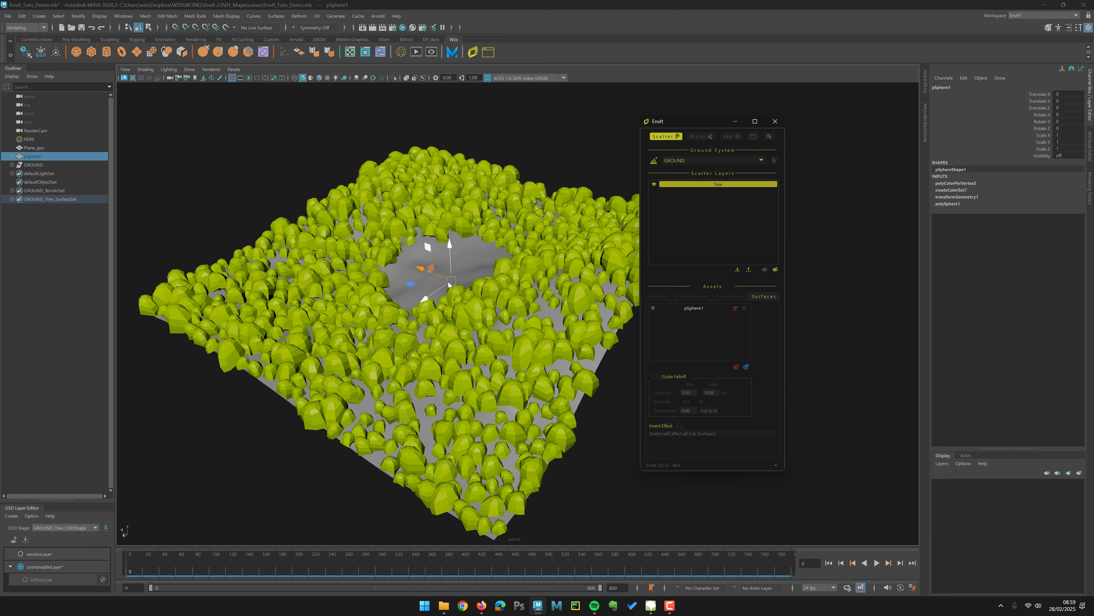
alt+drag(522, 282, 534, 318)
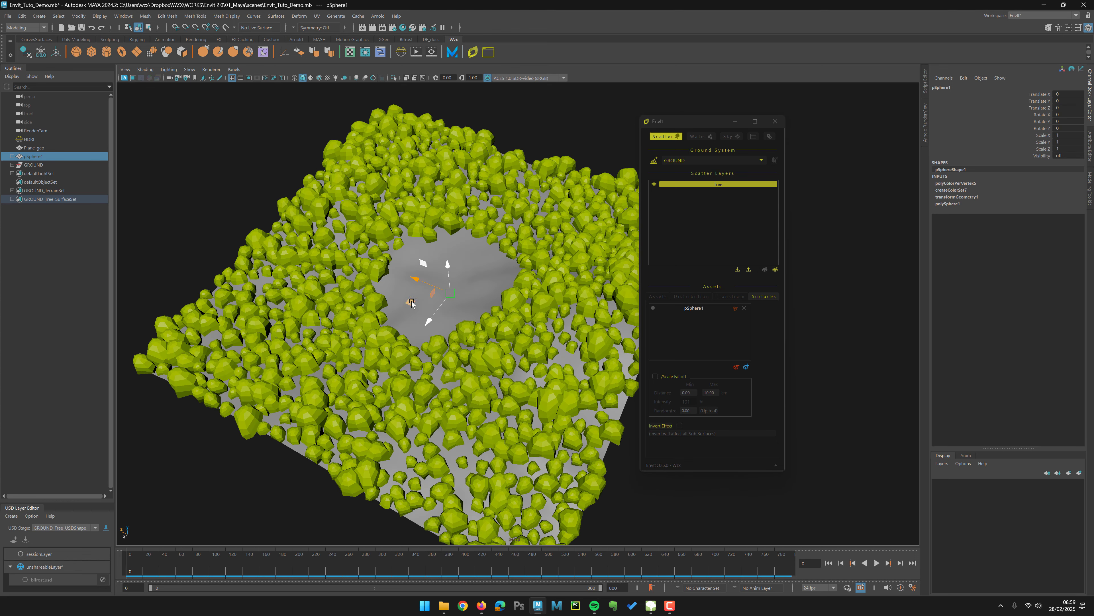
drag(410, 301, 474, 299)
key(r)
key(w)
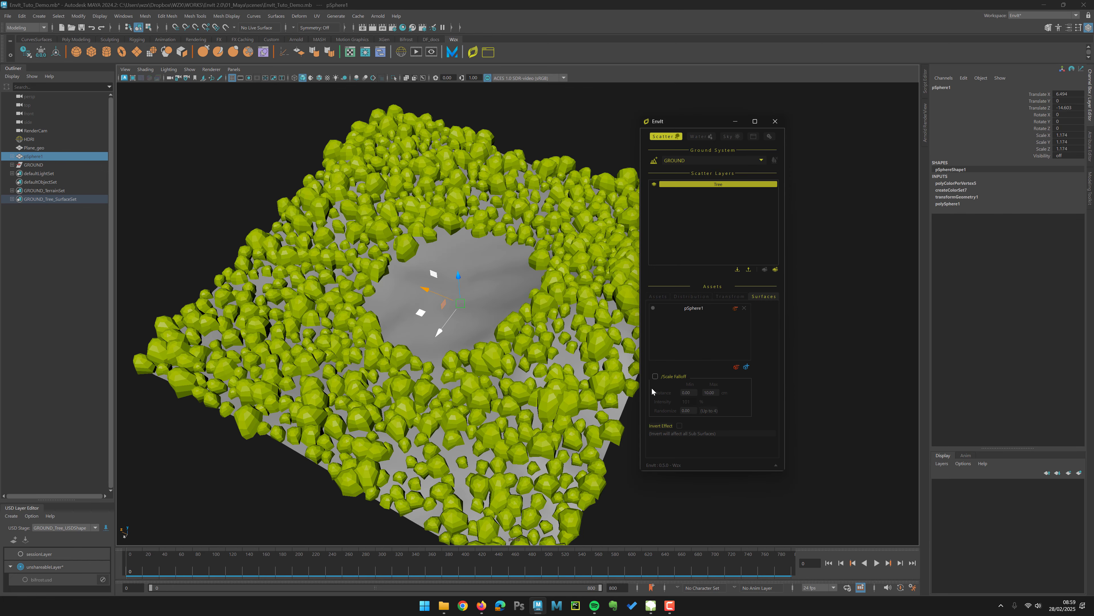
Step: Enable Scale Falloff on the surface mask and reposition and enlarge the sphere, to a scale of about 1.33
click(655, 376)
alt+drag(538, 350, 466, 282)
key(r)
key(w)
alt+drag(517, 330, 598, 260)
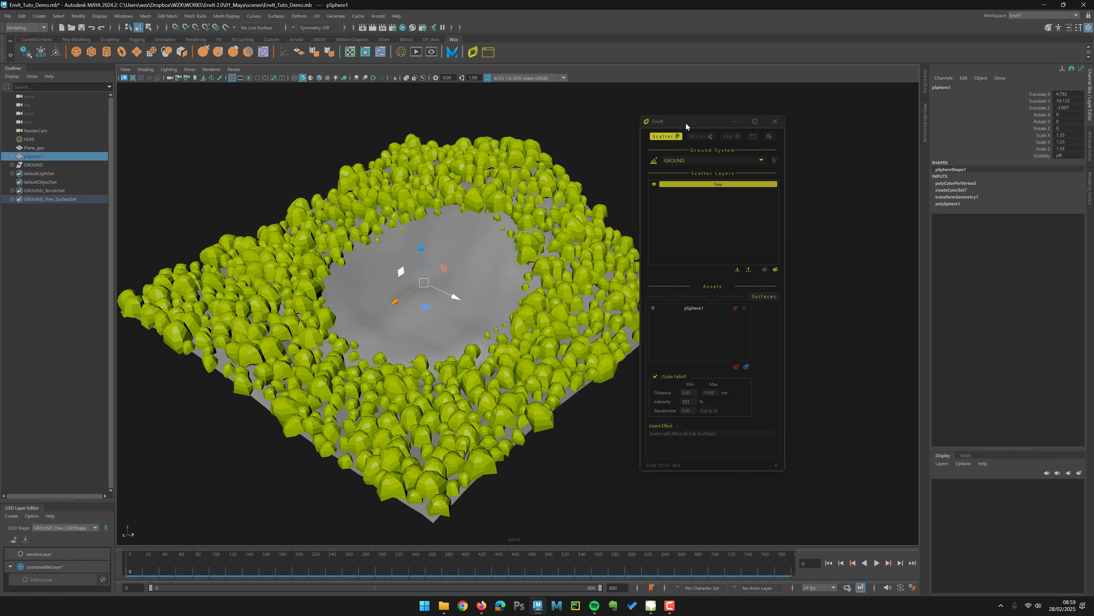
Step: Open the Arnold RenderView beside the viewport to render the scattered forest
drag(688, 126, 554, 125)
click(925, 122)
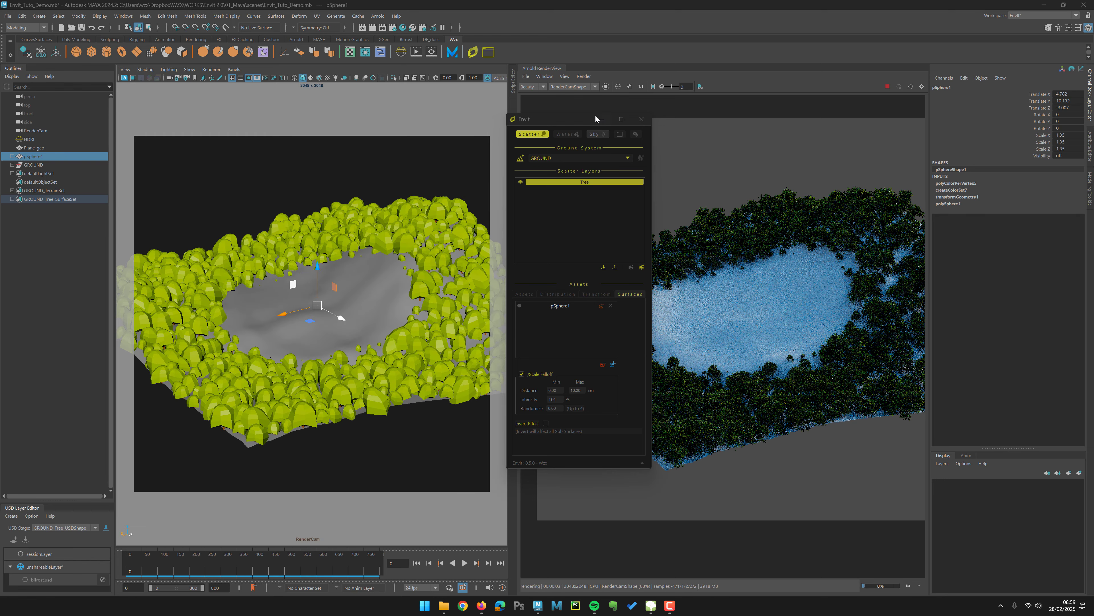
drag(596, 119, 432, 115)
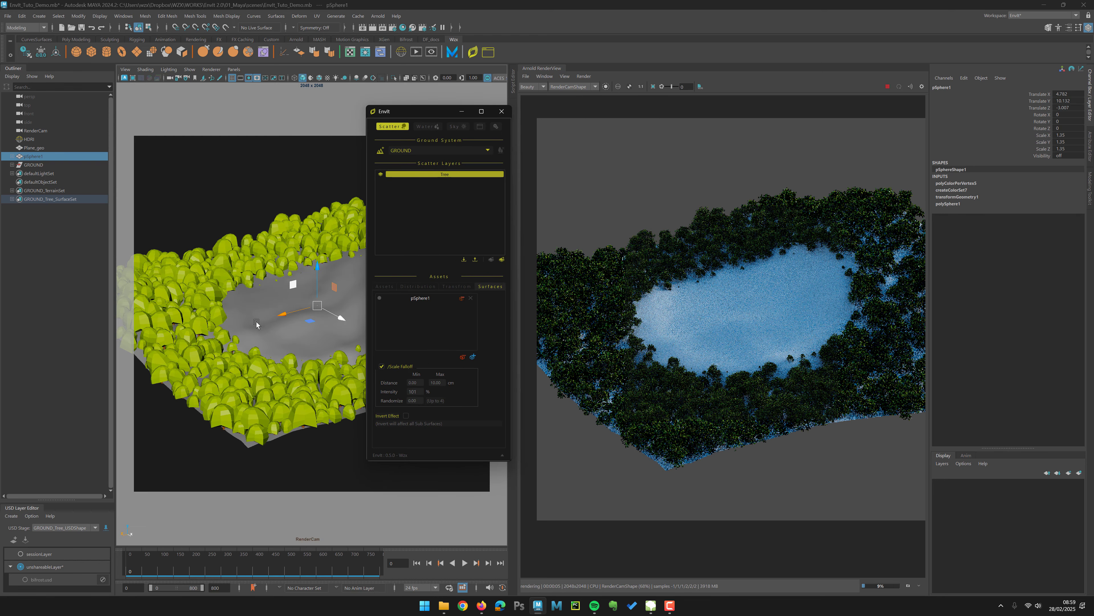
alt+right_drag(259, 324, 290, 346)
mouse_move(261, 354)
alt+mouse_down()
mouse_move(249, 348)
mouse_move(271, 352)
mouse_move(270, 361)
alt+mouse_up()
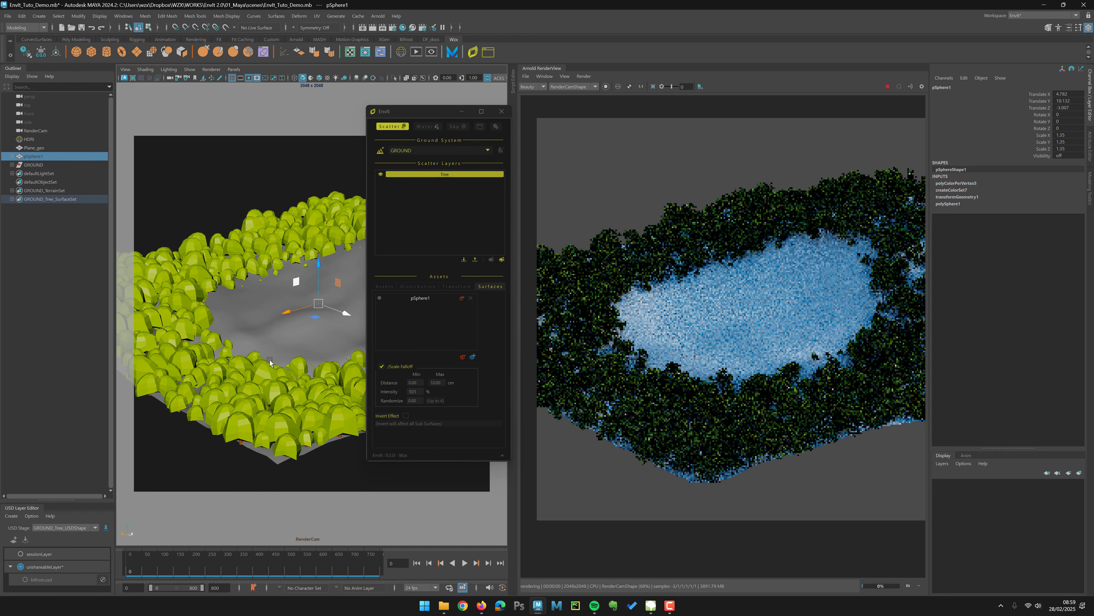
Step: Rotate the HDRI dome light to change the render's lighting direction
click(54, 139)
key(e)
drag(325, 328, 223, 337)
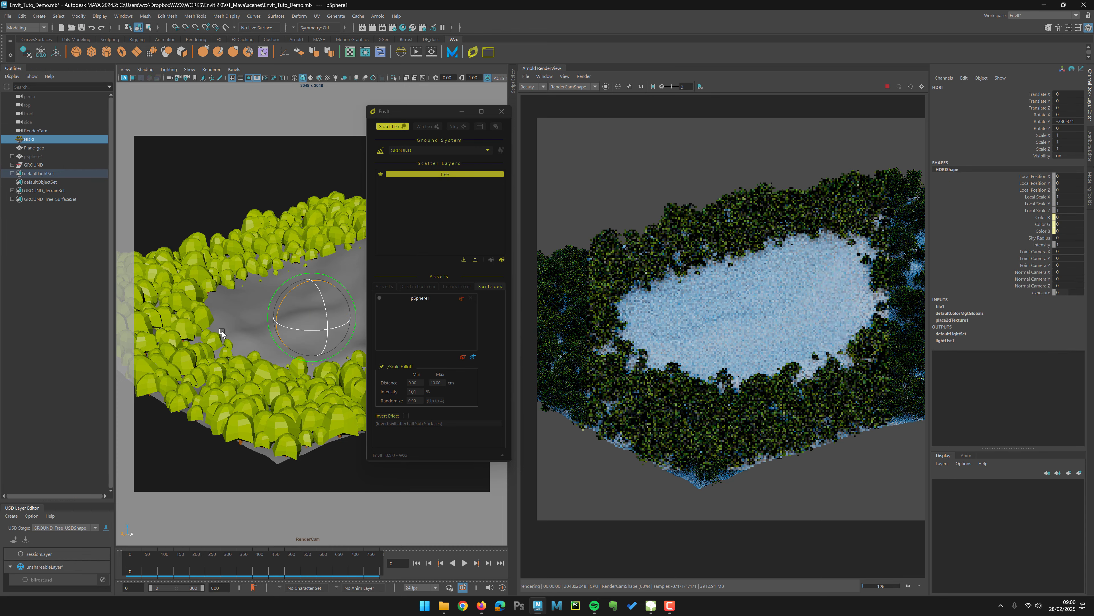
click(641, 87)
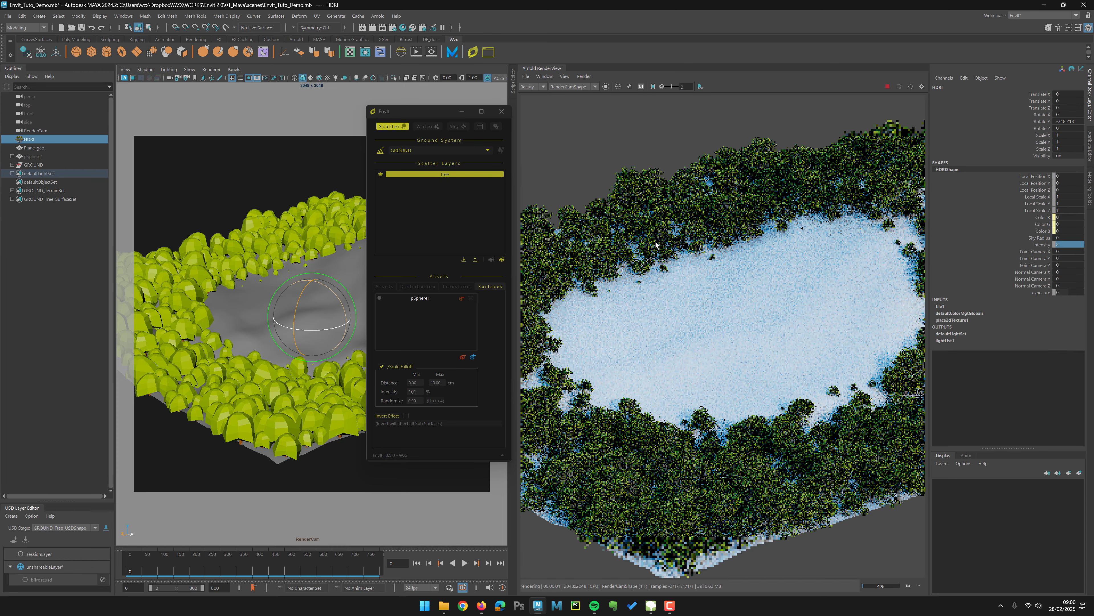
middle_drag(659, 263, 683, 203)
Step: Render only a region of the image, then stop the render
click(653, 87)
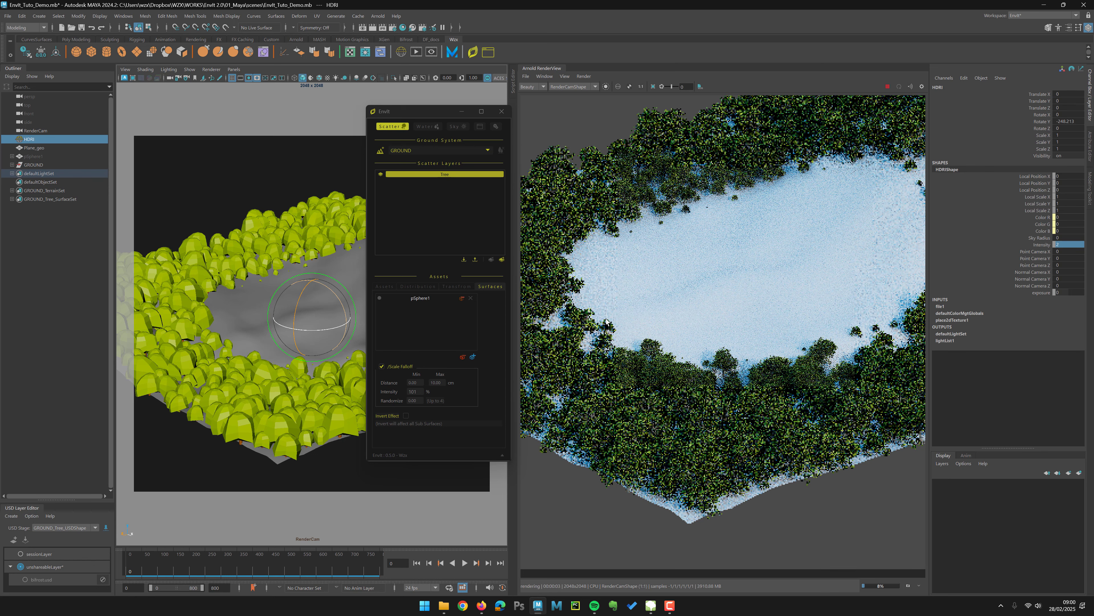
drag(601, 312, 774, 532)
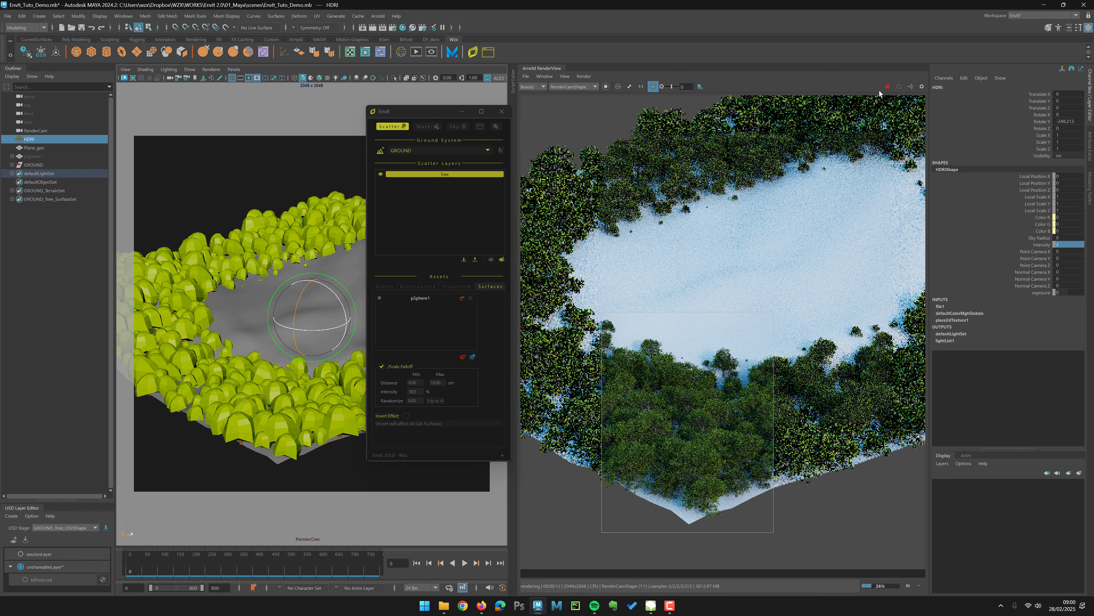
click(888, 87)
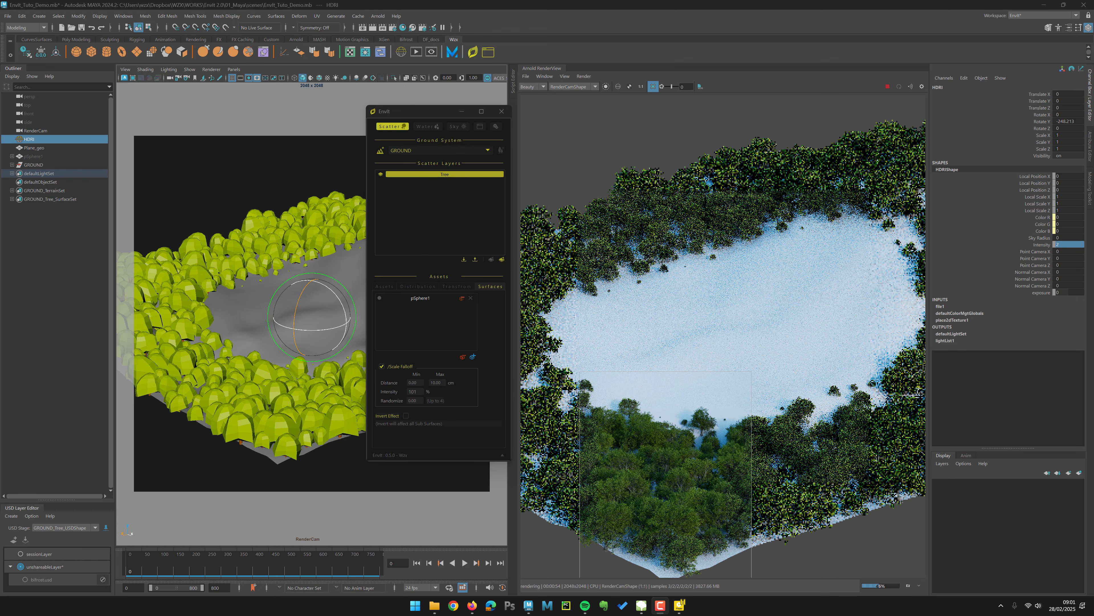
click(887, 86)
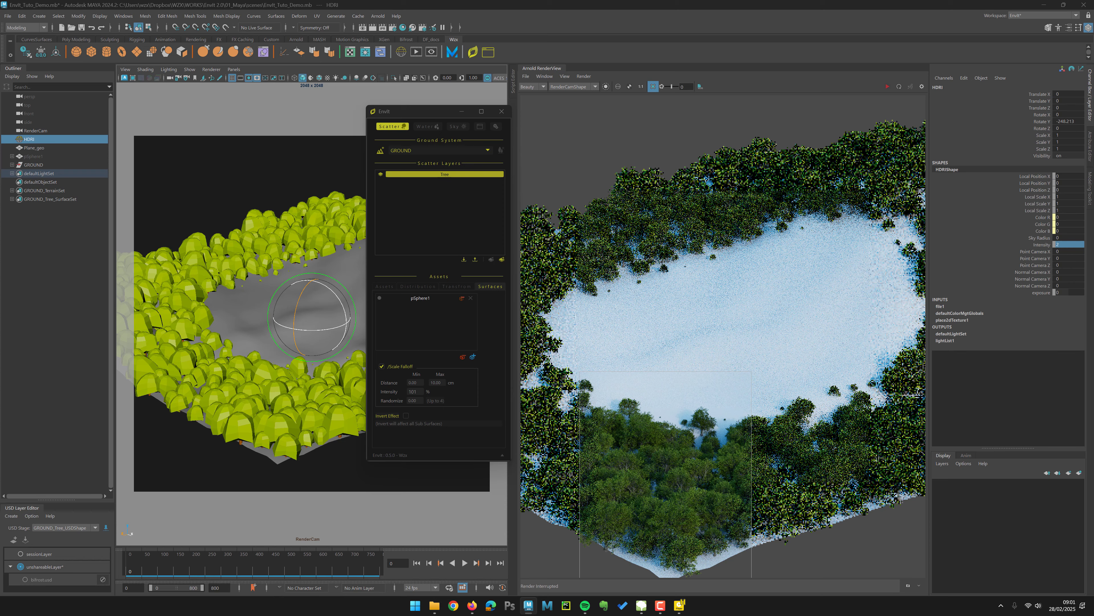
Step: Play the reference video SP_1_(0001-0076).mp4 in PotPlayer, then close it
drag(0, 269, 400, 85)
click(100, 522)
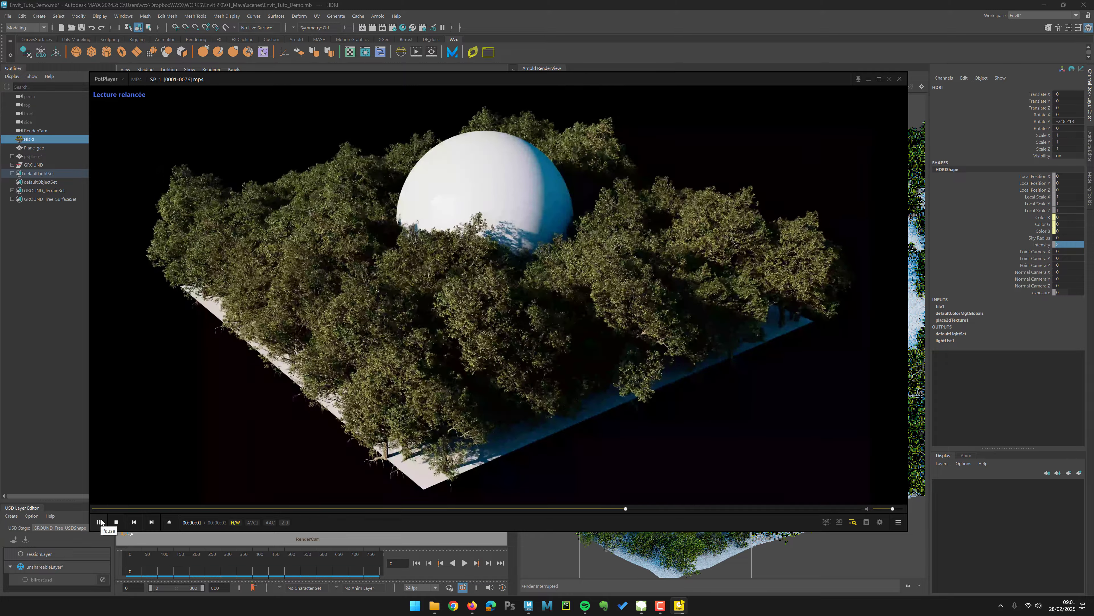
click(100, 522)
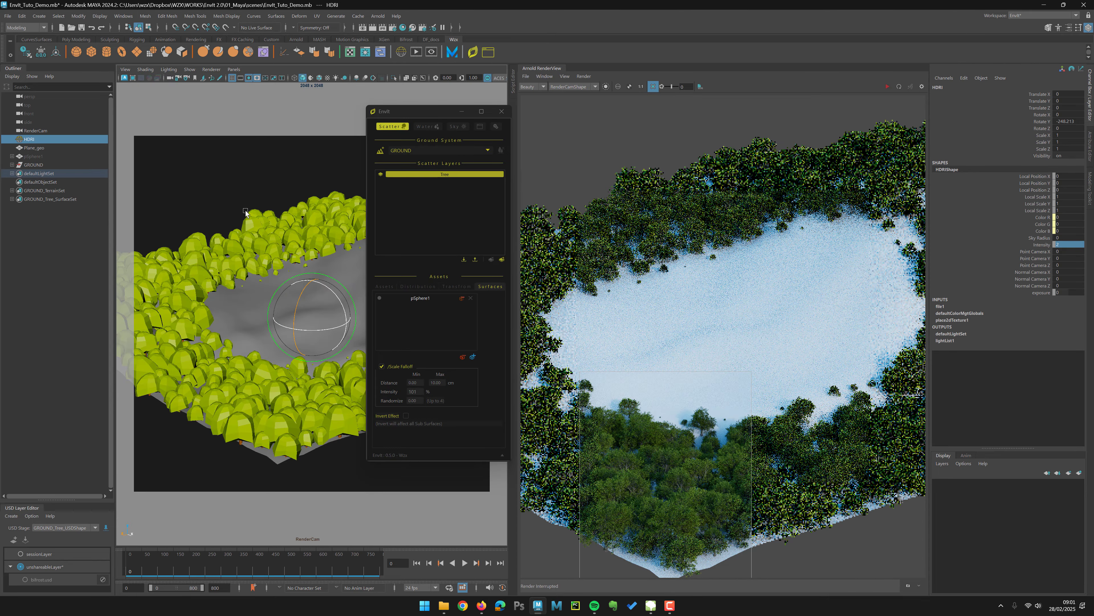
Step: Add the pine tree from the Envit Library's SpeedTree collection to the scatter layer's assets
click(252, 202)
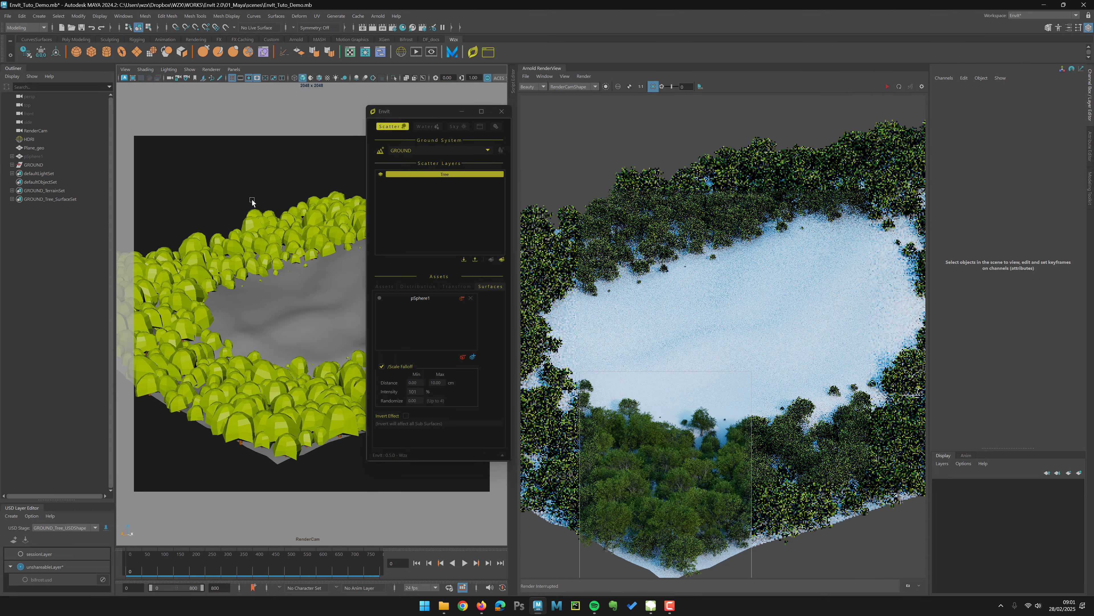
click(385, 286)
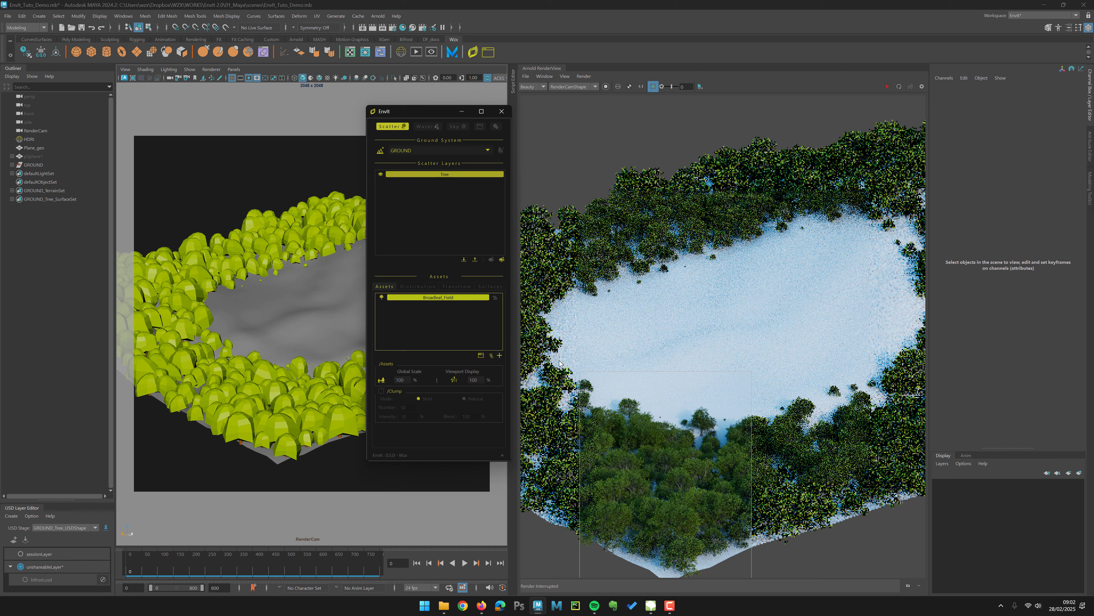
click(480, 359)
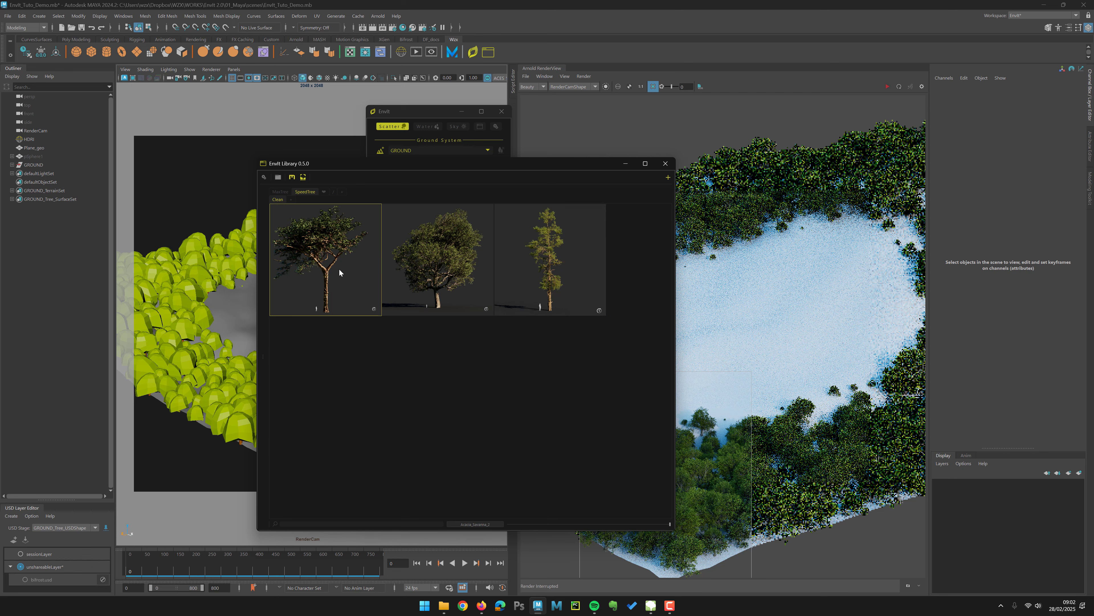
click(553, 269)
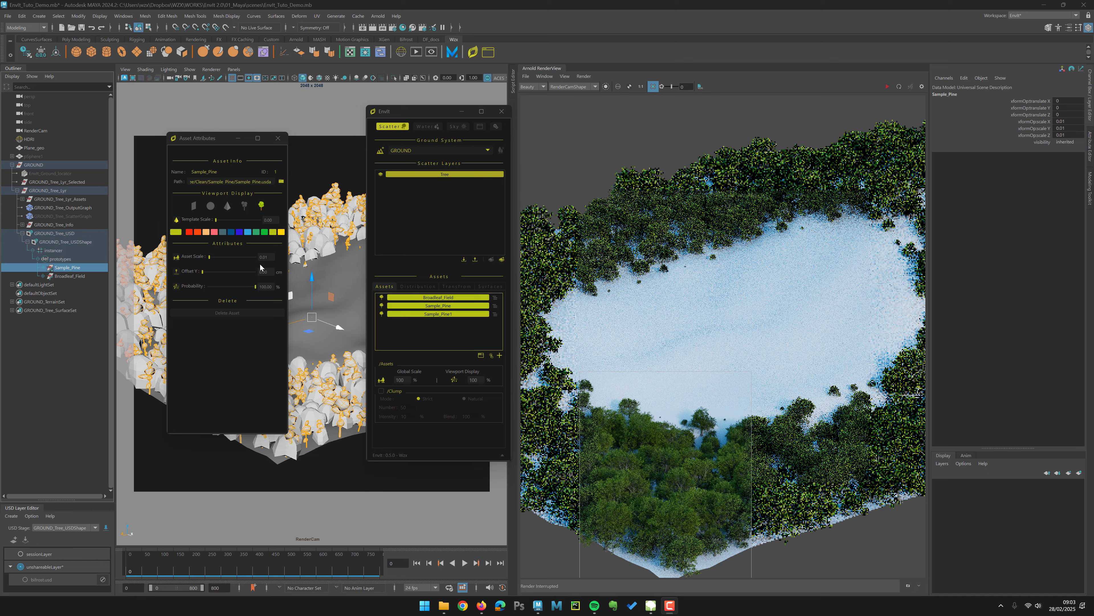
Step: Set the Sample_Pine asset's scale to 2 and close its attributes
click(268, 257)
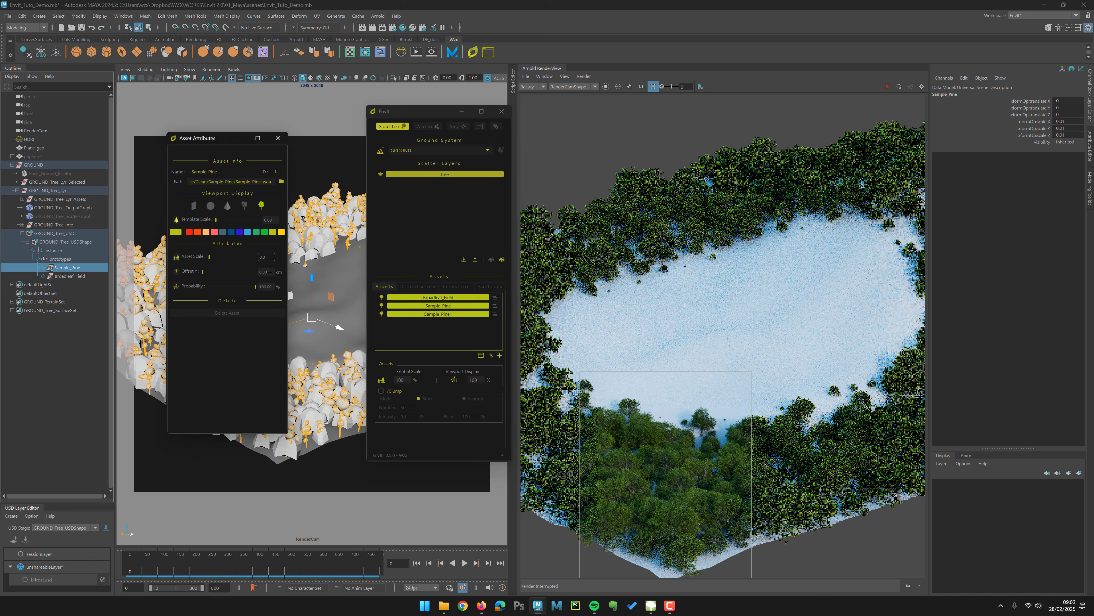
text(2)
key(Return)
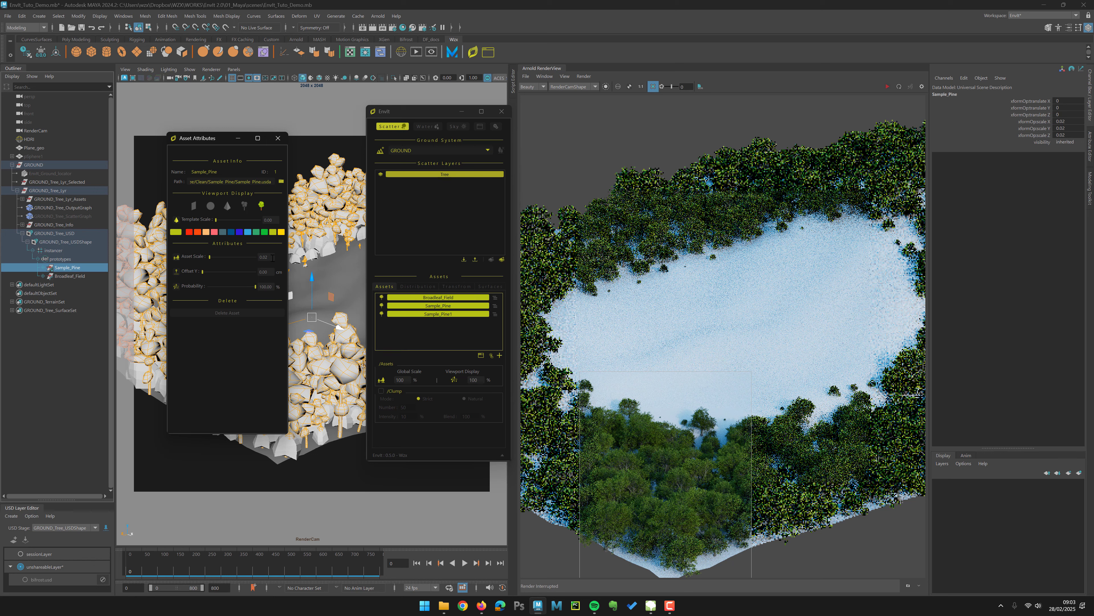
key(Return)
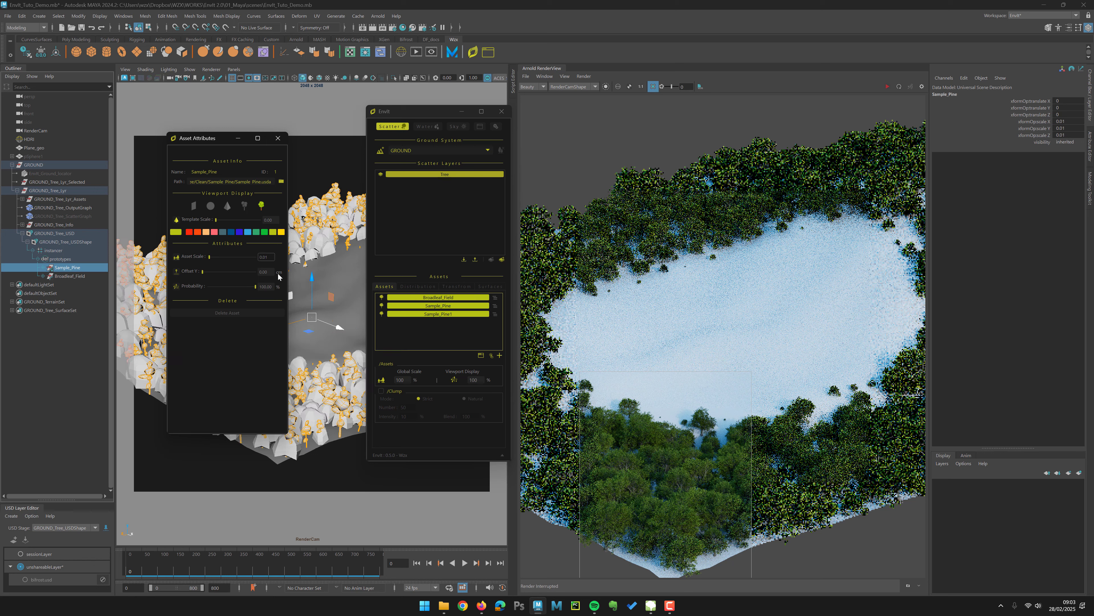
key(BackSpace)
text(2)
key(Return)
click(283, 141)
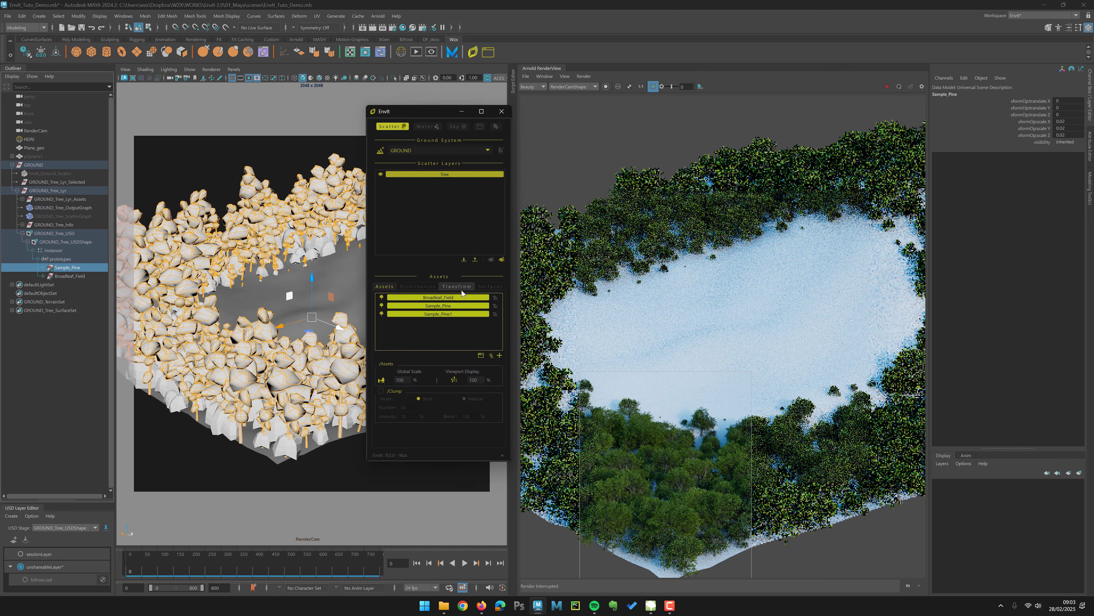
Step: Start a new Arnold render of the updated scene
click(887, 90)
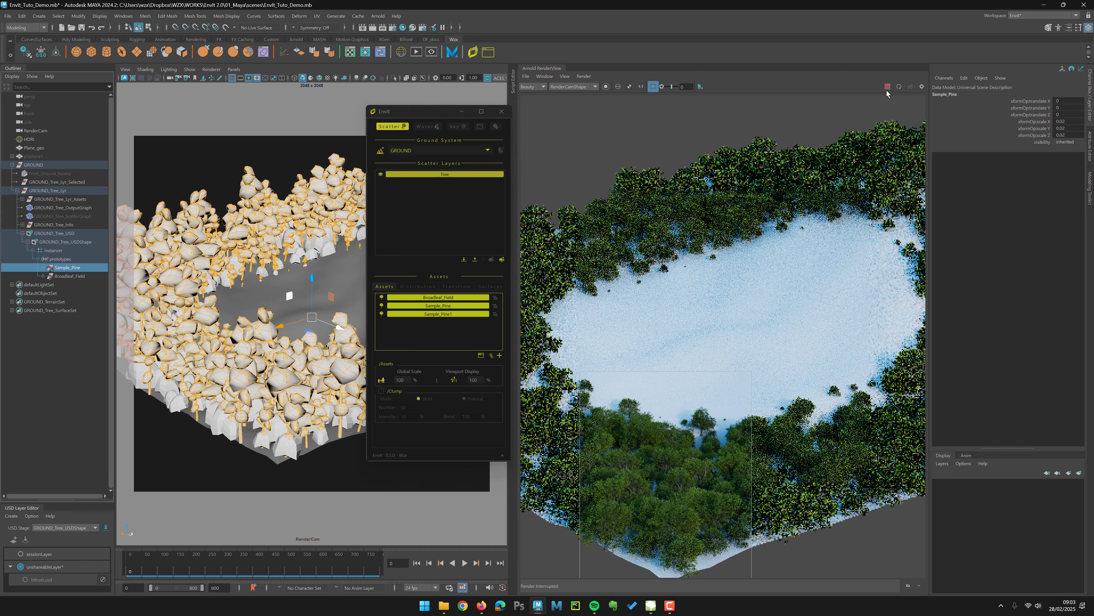